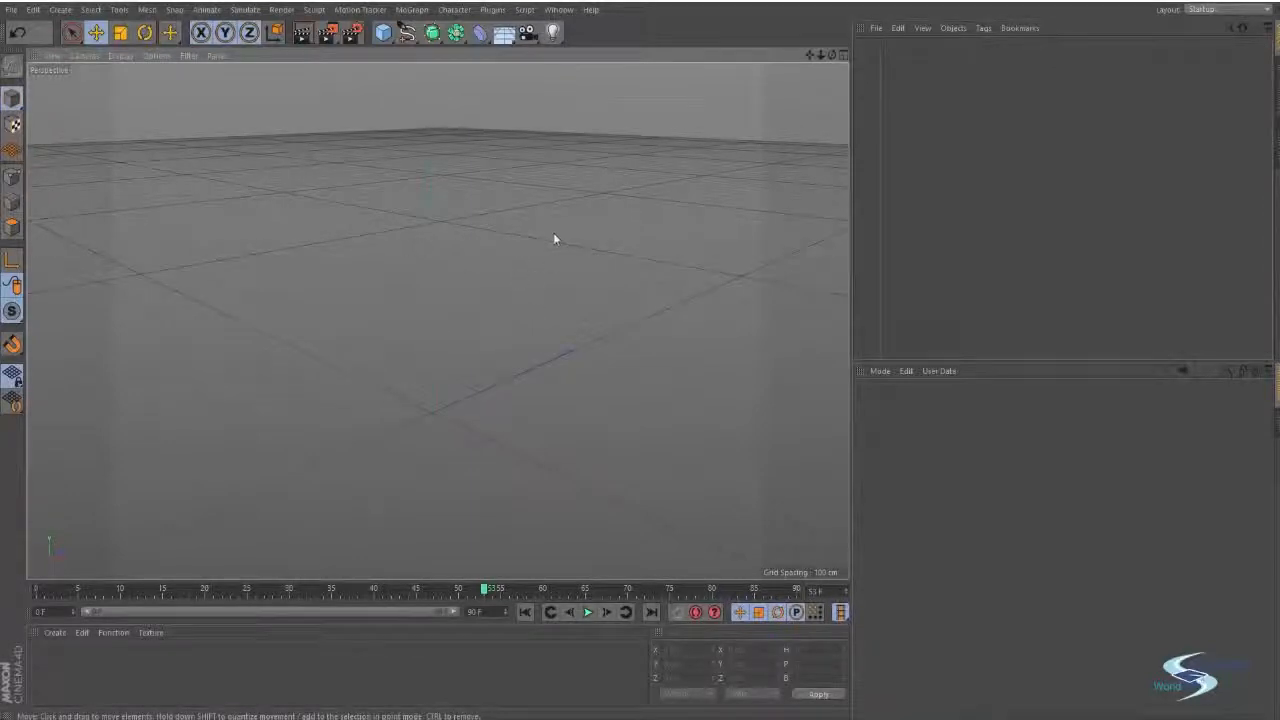
Orbit, pan and zoom the empty perspective view to look over the floor grid.
{"action": "left_click_drag", "start_coordinate": [554, 238], "coordinate": [745, 213], "text": "alt"}
{"action": "left_click_drag", "start_coordinate": [418, 345], "coordinate": [541, 304], "text": "alt"}
{"action": "middle_click_drag", "start_coordinate": [543, 306], "coordinate": [523, 286], "text": "alt"}
{"action": "right_click_drag", "start_coordinate": [523, 286], "coordinate": [430, 425], "text": "alt"}
{"action": "left_click_drag", "start_coordinate": [428, 438], "coordinate": [420, 314], "text": "alt"}
{"action": "middle_click_drag", "start_coordinate": [420, 314], "coordinate": [509, 322], "text": "alt"}
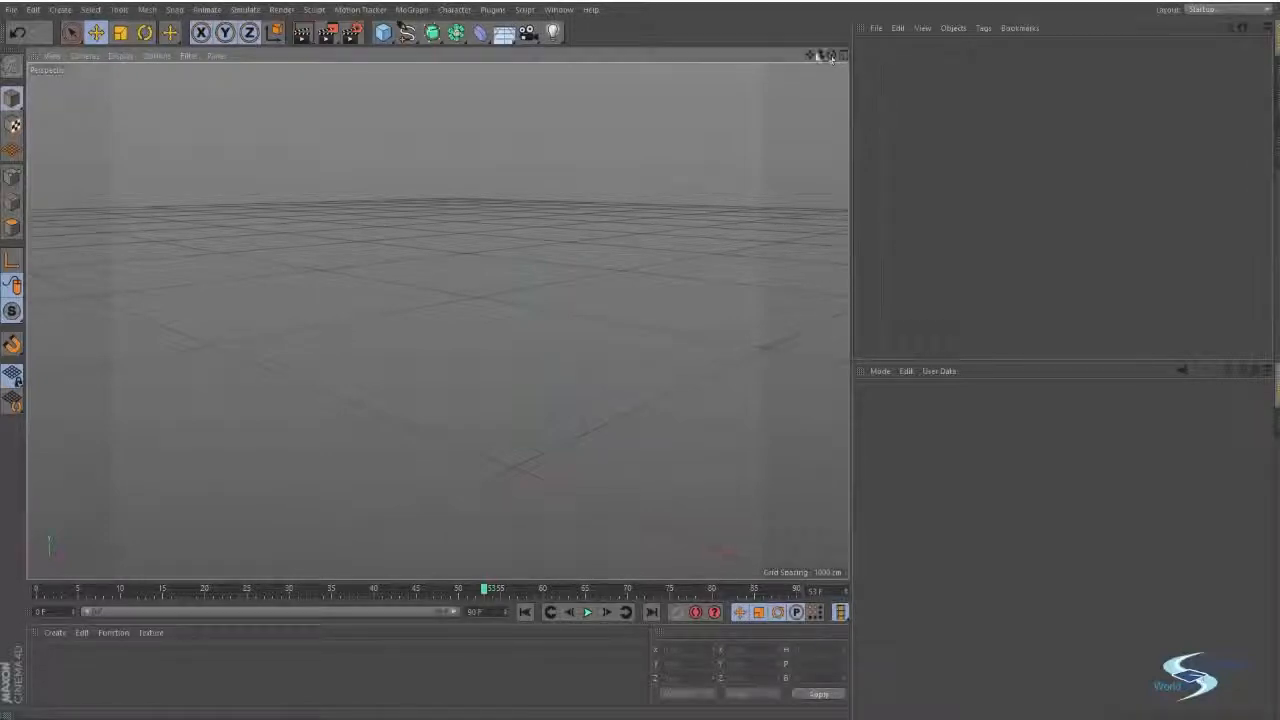
{"action": "mouse_move", "coordinate": [831, 57]}
{"action": "left_mouse_down"}
{"action": "mouse_move", "coordinate": [846, 66]}
{"action": "mouse_move", "coordinate": [810, 55]}
{"action": "left_mouse_up"}
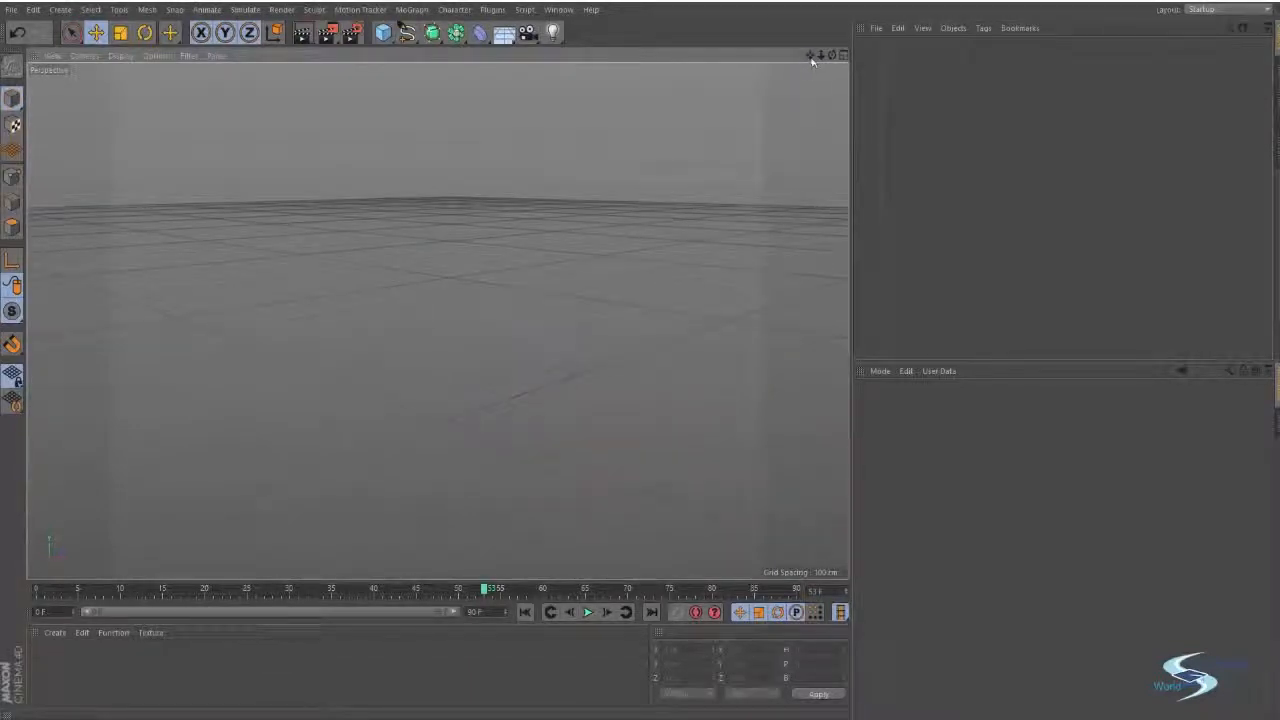
{"action": "left_click_drag", "start_coordinate": [821, 56], "coordinate": [822, 56]}
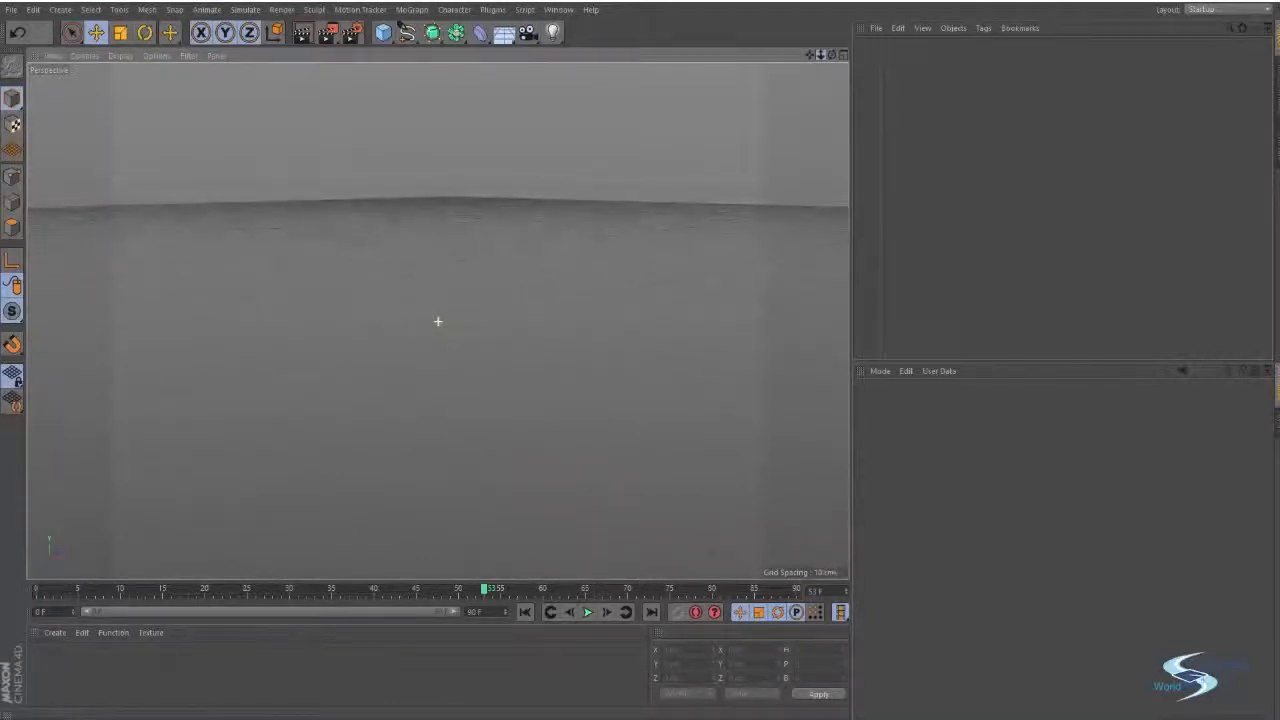
{"action": "mouse_move", "coordinate": [822, 56]}
{"action": "left_mouse_down"}
{"action": "mouse_move", "coordinate": [833, 56]}
{"action": "mouse_move", "coordinate": [810, 55]}
{"action": "mouse_move", "coordinate": [833, 56]}
{"action": "left_mouse_up"}
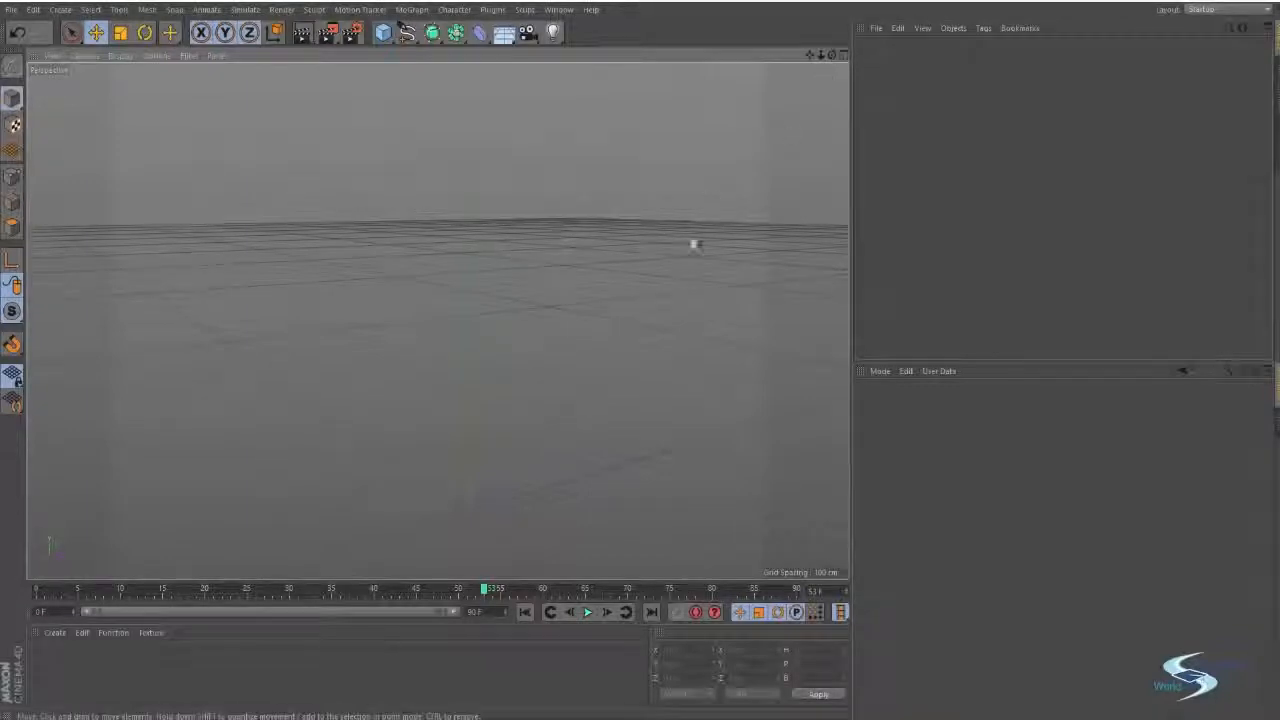
Pan the perspective camera sideways and vertically across the floor grid.
{"action": "right_click_drag", "start_coordinate": [677, 292], "coordinate": [651, 251], "text": "alt"}
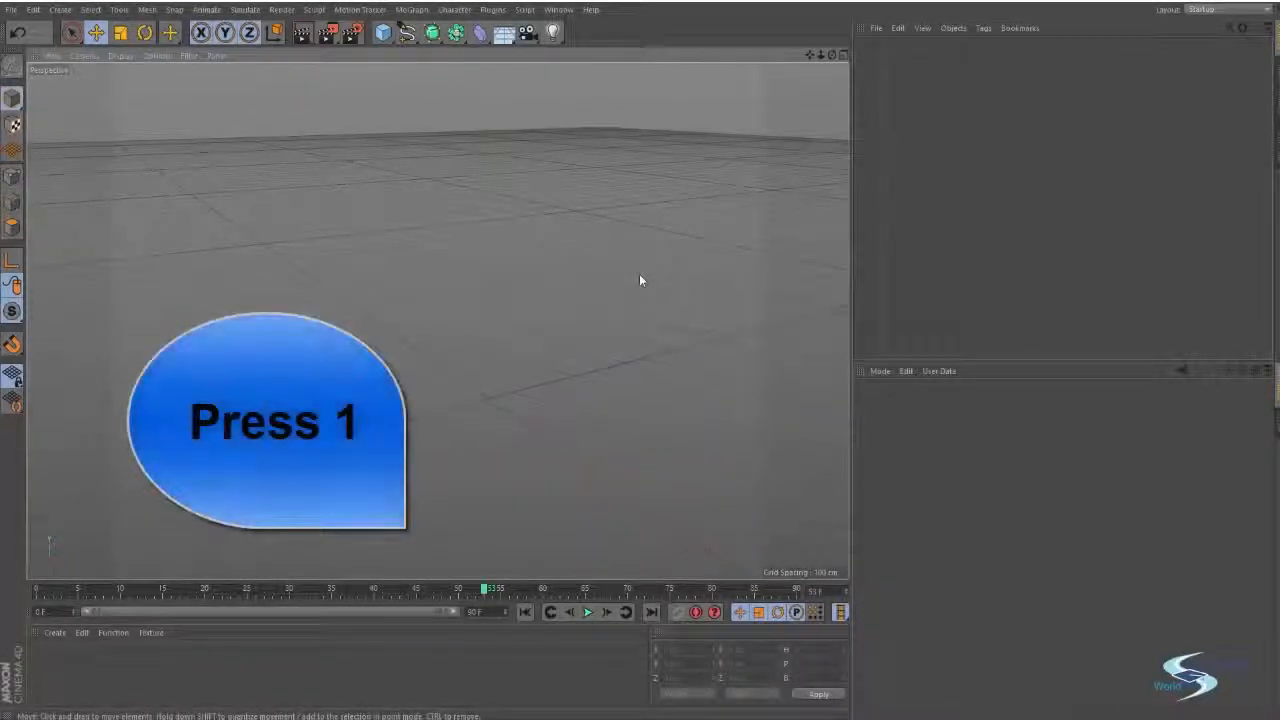
{"action": "key", "text": "1"}
{"action": "left_click_drag", "start_coordinate": [535, 319], "coordinate": [674, 353]}
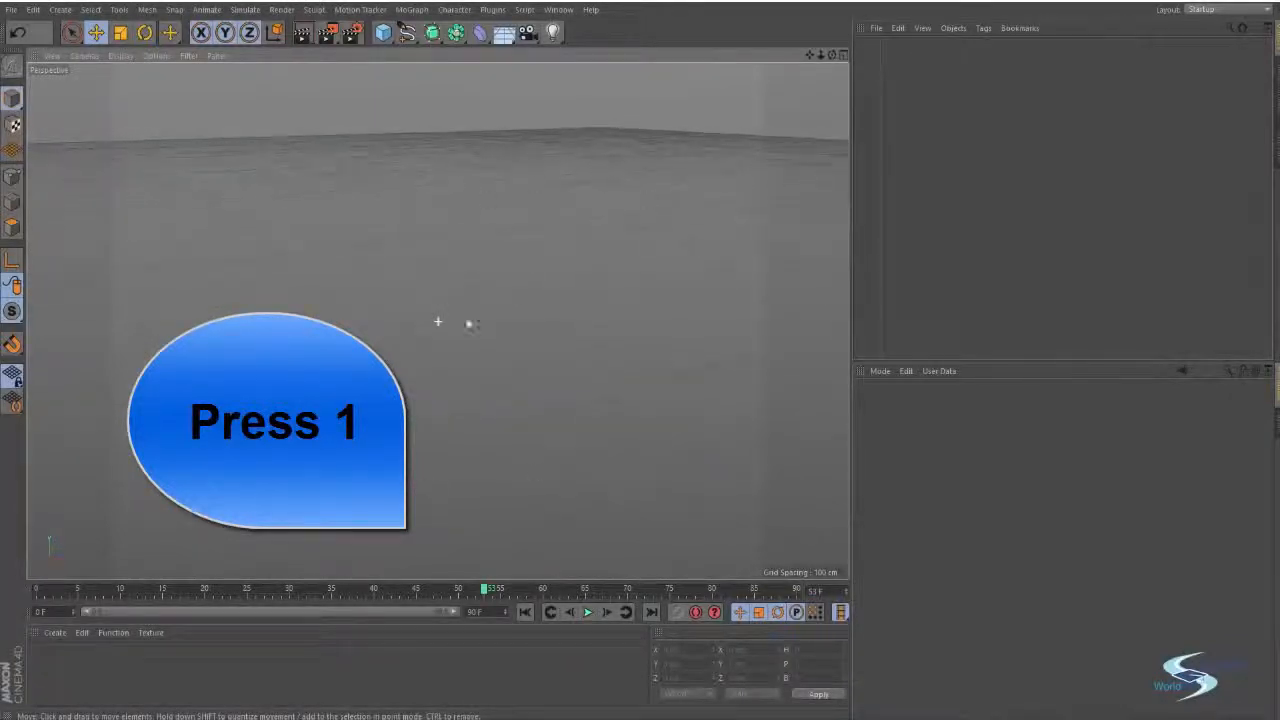
{"action": "mouse_move", "coordinate": [809, 55]}
{"action": "left_mouse_down"}
{"action": "mouse_move", "coordinate": [800, 60]}
{"action": "mouse_move", "coordinate": [809, 55]}
{"action": "left_mouse_up"}
{"action": "mouse_move", "coordinate": [567, 277]}
{"action": "left_mouse_down"}
{"action": "mouse_move", "coordinate": [709, 300]}
{"action": "mouse_move", "coordinate": [577, 266]}
{"action": "left_mouse_up"}
Zoom the perspective view in and out on different points of the grid, including the horizon and the world origin.
{"action": "key", "text": "2"}
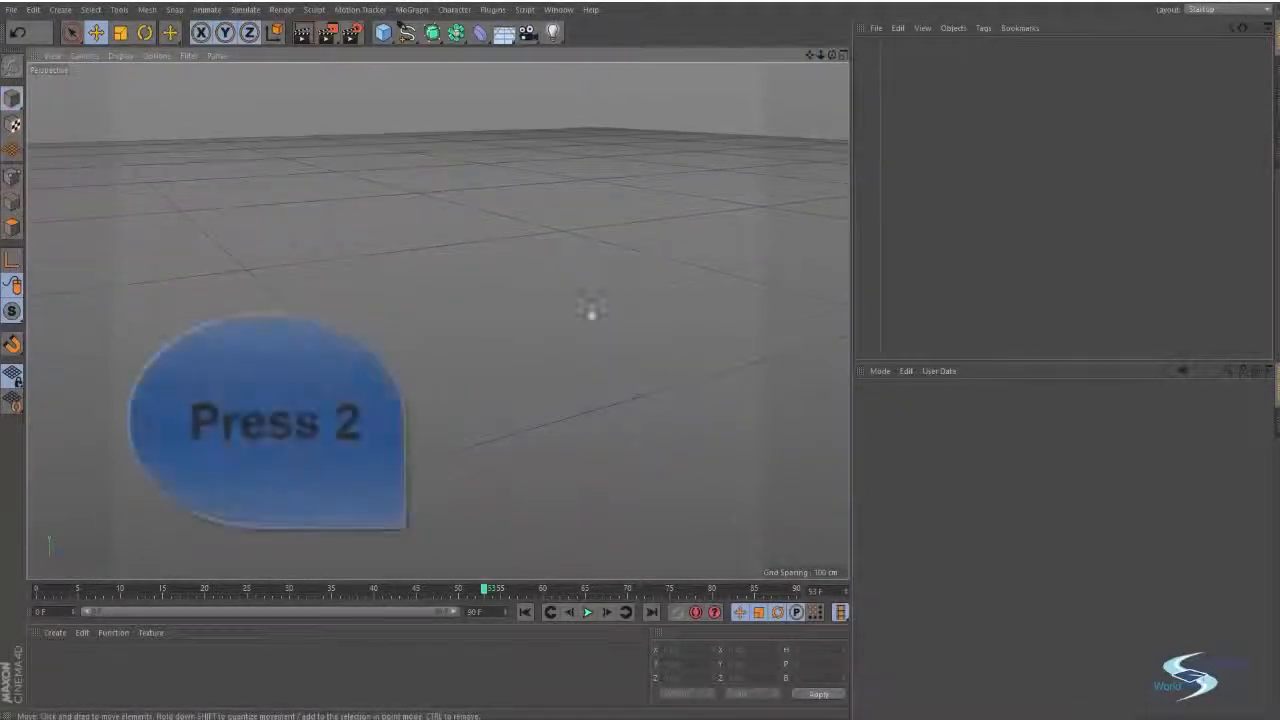
{"action": "left_click_drag", "start_coordinate": [591, 311], "coordinate": [549, 360]}
{"action": "left_click_drag", "start_coordinate": [437, 323], "coordinate": [531, 341]}
{"action": "mouse_move", "coordinate": [579, 297]}
{"action": "left_mouse_down"}
{"action": "mouse_move", "coordinate": [395, 385]}
{"action": "mouse_move", "coordinate": [579, 299]}
{"action": "left_mouse_up"}
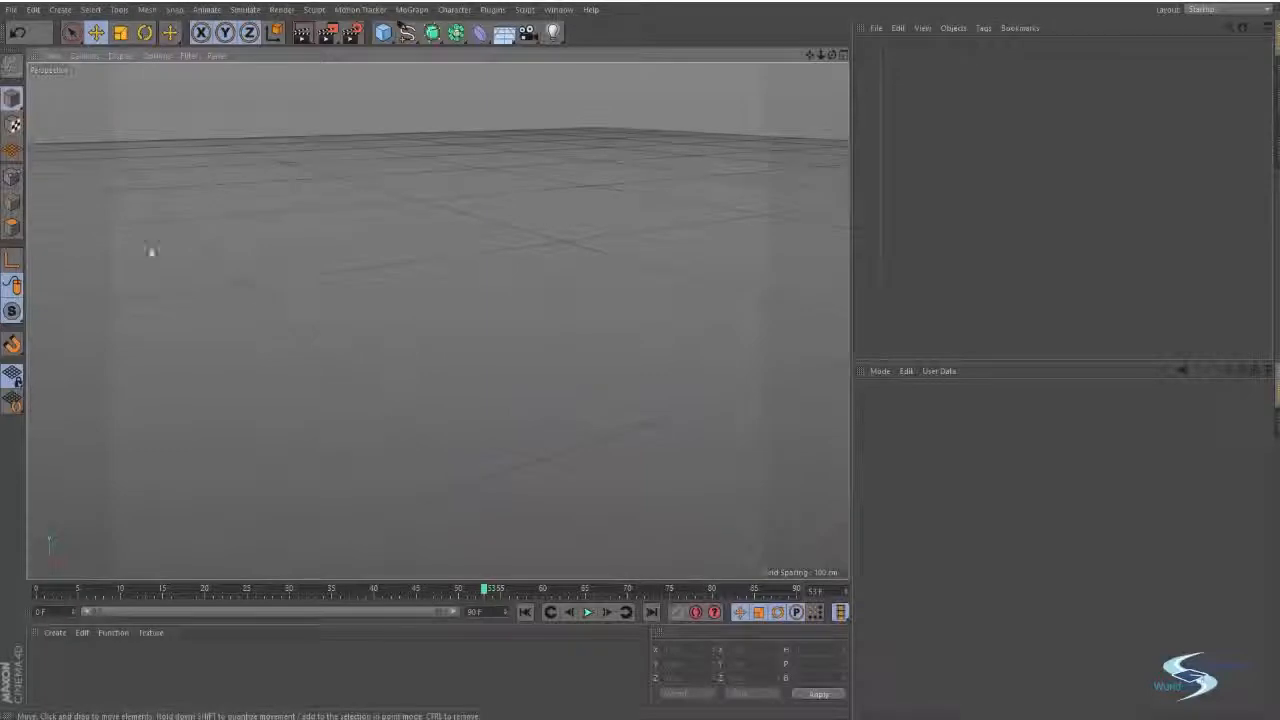
{"action": "left_click_drag", "start_coordinate": [238, 280], "coordinate": [284, 293]}
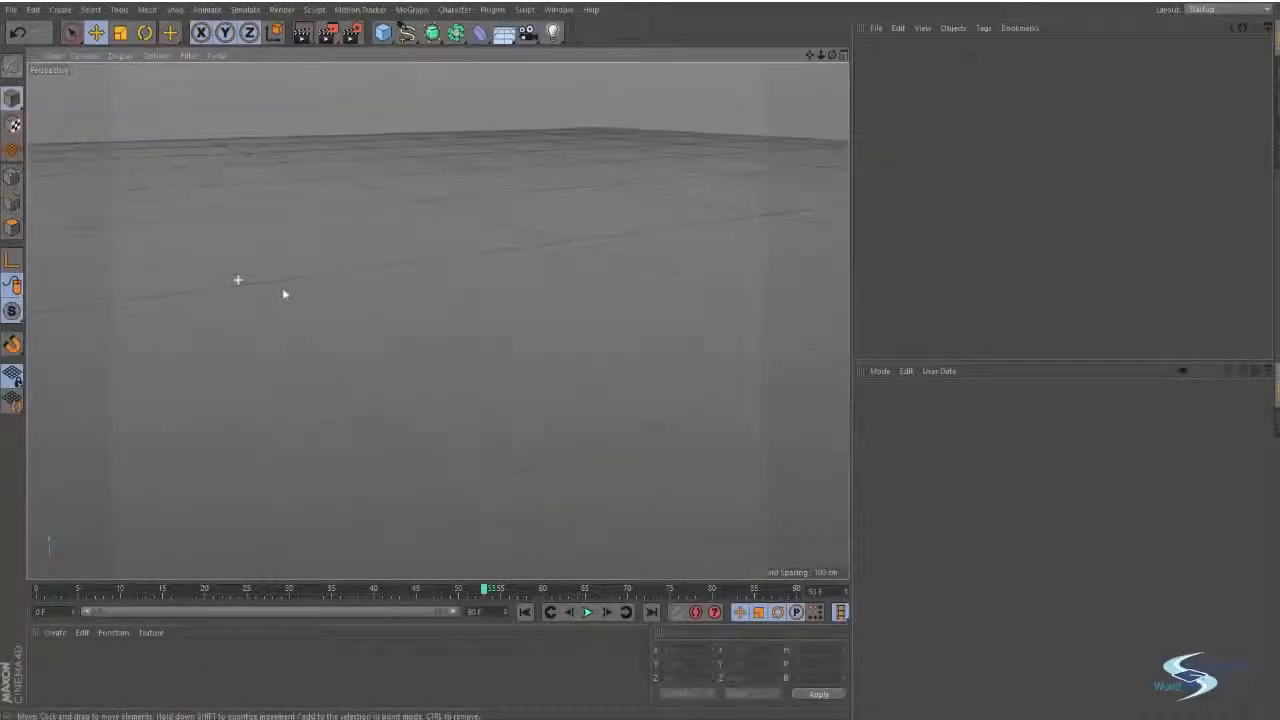
{"action": "mouse_move", "coordinate": [502, 472]}
{"action": "left_mouse_down"}
{"action": "mouse_move", "coordinate": [583, 440]}
{"action": "mouse_move", "coordinate": [503, 470]}
{"action": "left_mouse_up"}
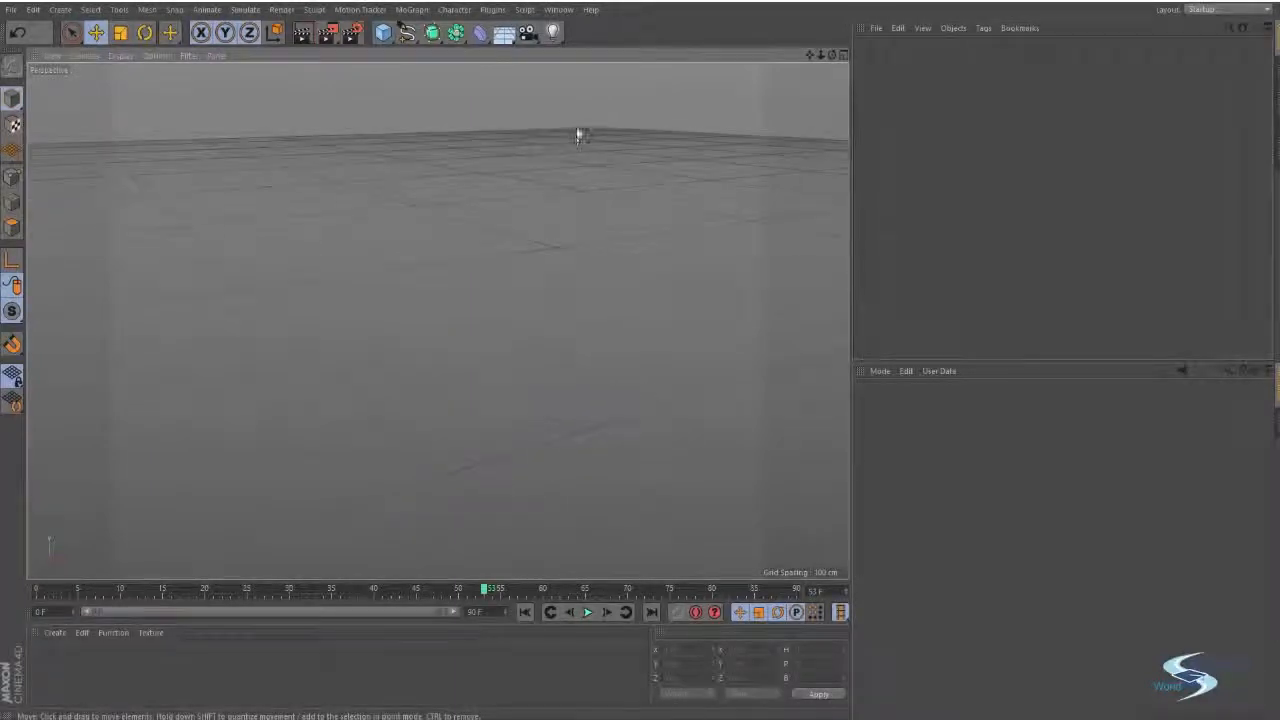
{"action": "right_click_drag", "start_coordinate": [590, 124], "coordinate": [587, 199], "text": "alt"}
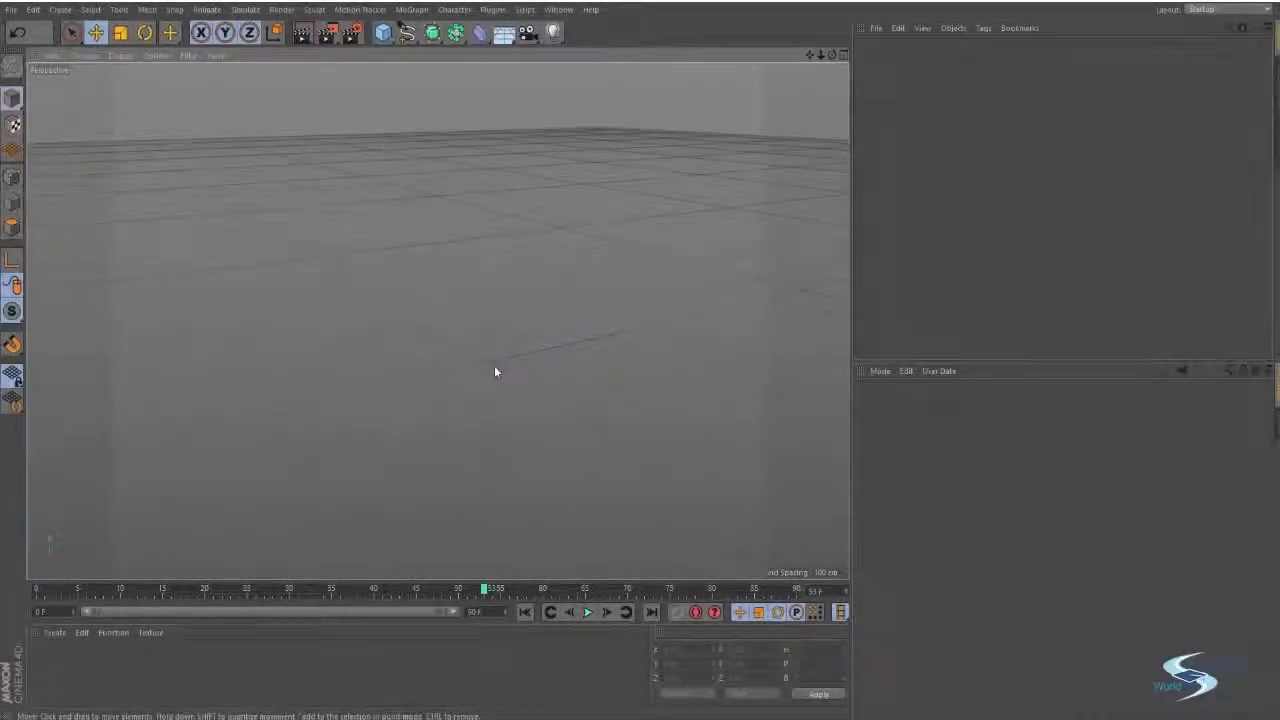
{"action": "left_click_drag", "start_coordinate": [490, 361], "coordinate": [760, 377], "text": "alt"}
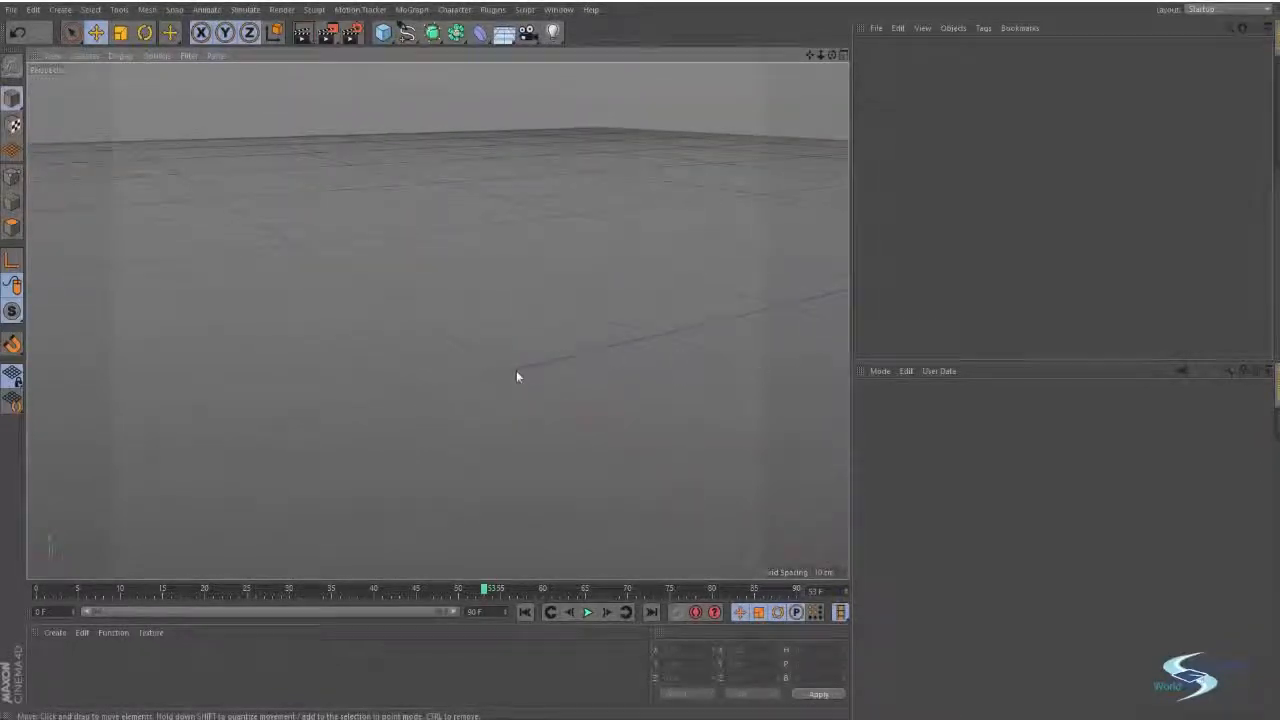
{"action": "left_click_drag", "start_coordinate": [506, 371], "coordinate": [541, 332], "text": "alt"}
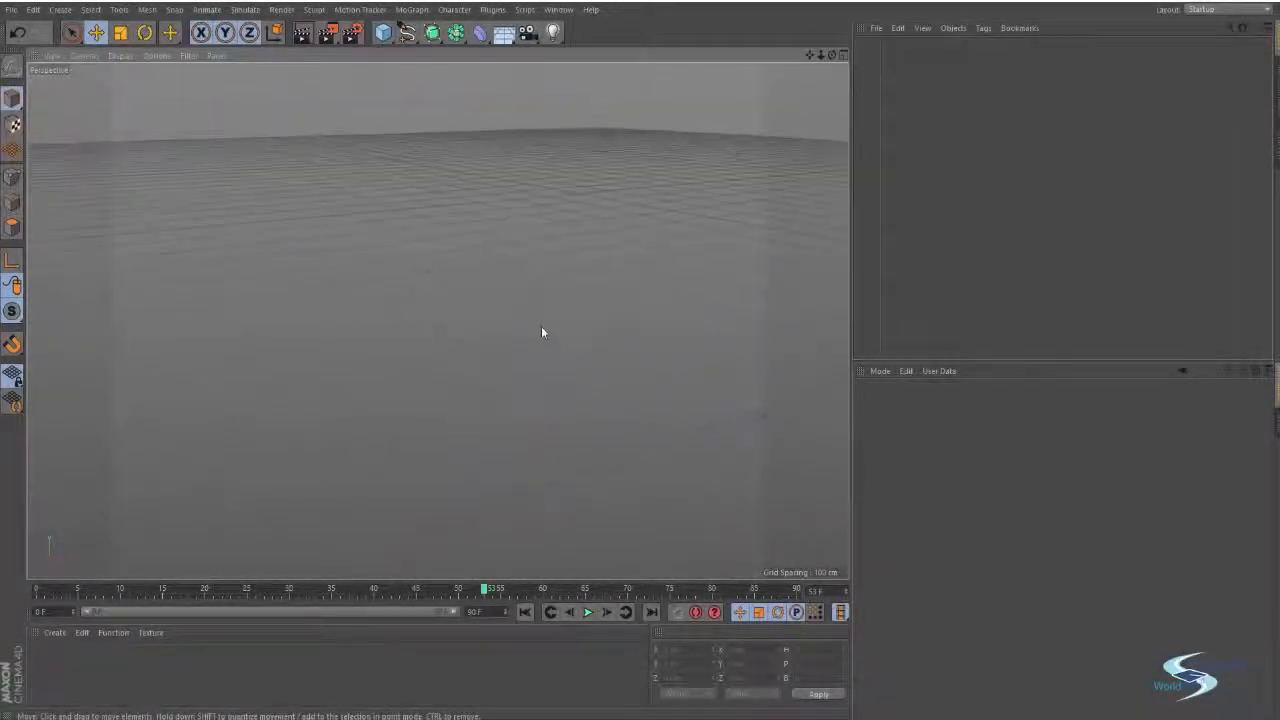
{"action": "left_click_drag", "start_coordinate": [523, 374], "coordinate": [493, 353], "text": "alt"}
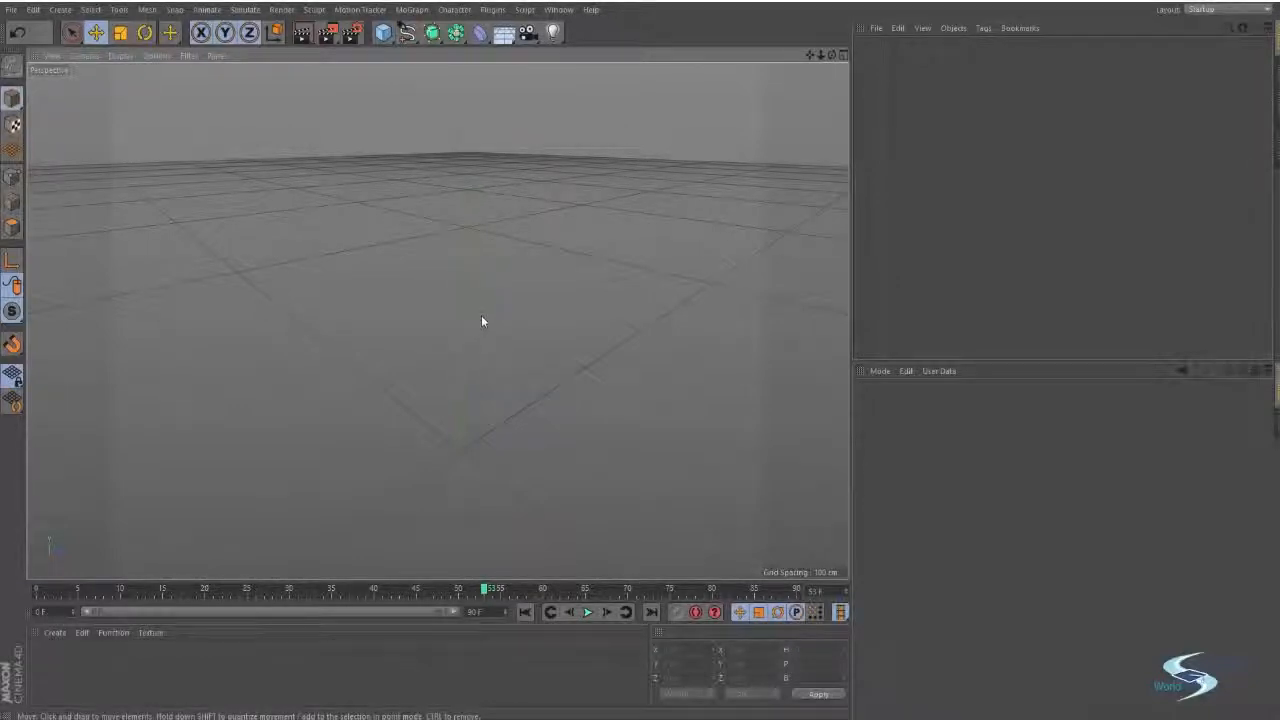
Orbit the perspective view around the world origin to examine the grid from different angles.
{"action": "left_click_drag", "start_coordinate": [481, 321], "coordinate": [370, 516], "text": "alt"}
{"action": "left_click_drag", "start_coordinate": [555, 457], "coordinate": [323, 300], "text": "alt"}
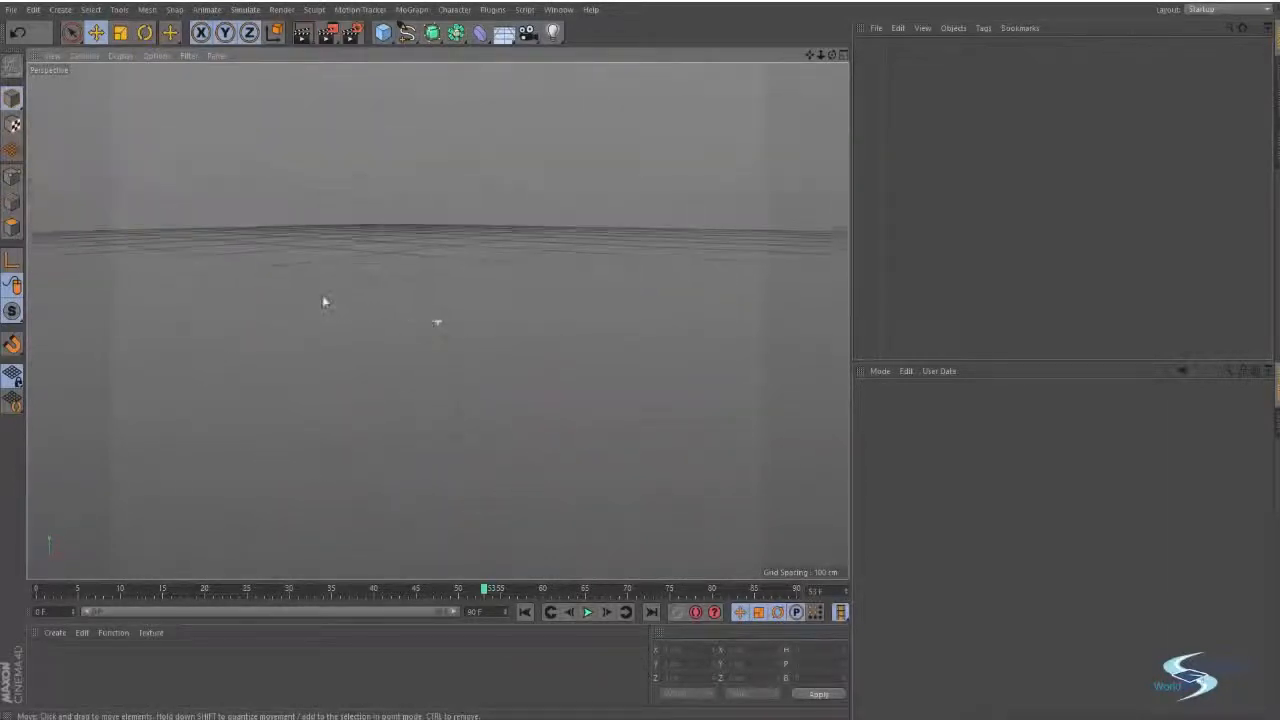
{"action": "left_click_drag", "start_coordinate": [831, 56], "coordinate": [822, 66]}
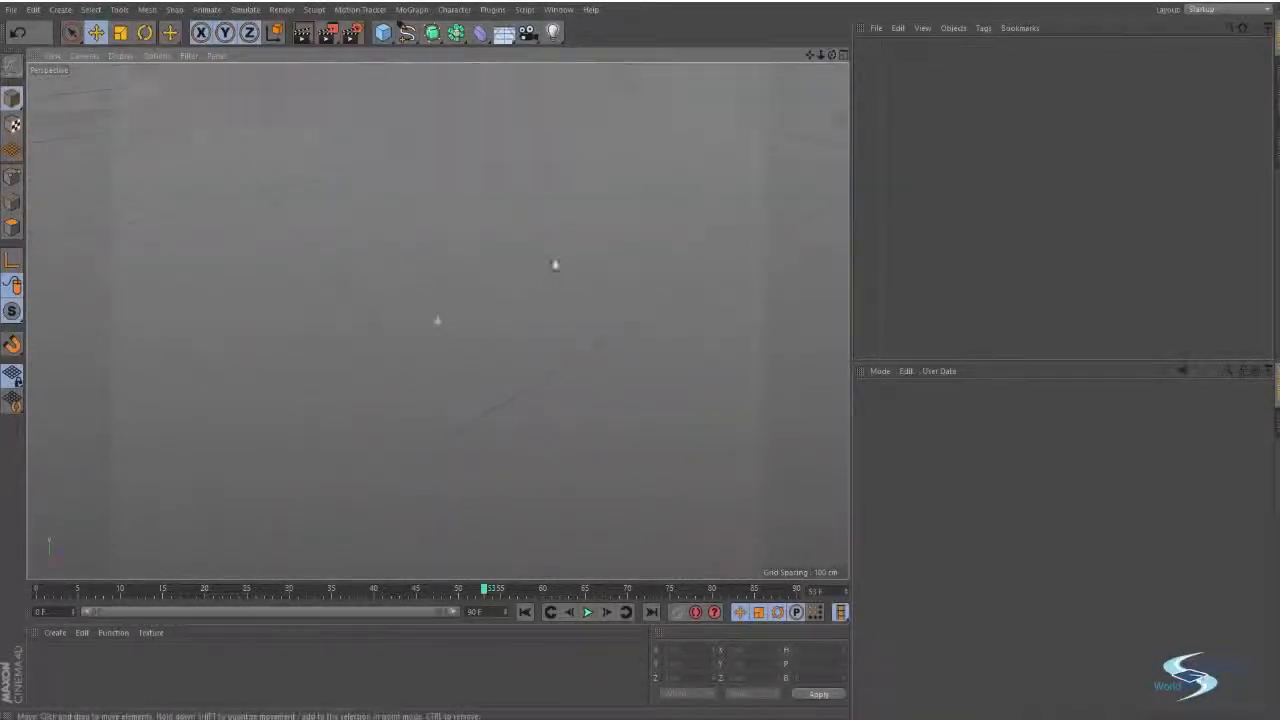
{"action": "mouse_move", "coordinate": [554, 263]}
{"action": "left_mouse_down", "text": "alt"}
{"action": "mouse_move", "coordinate": [466, 246]}
{"action": "mouse_move", "coordinate": [611, 197]}
{"action": "mouse_move", "coordinate": [551, 249]}
{"action": "mouse_move", "coordinate": [565, 272]}
{"action": "left_mouse_up", "text": "alt"}
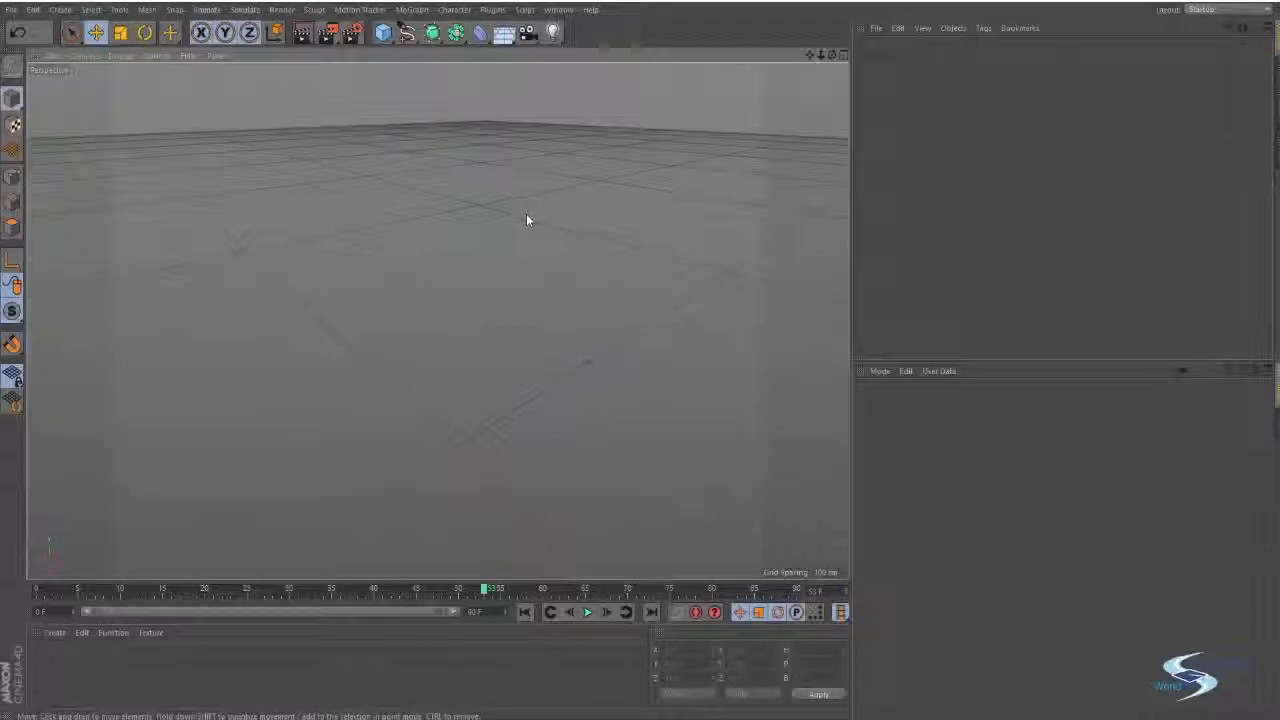
{"action": "left_click_drag", "start_coordinate": [425, 262], "coordinate": [507, 280], "text": "alt"}
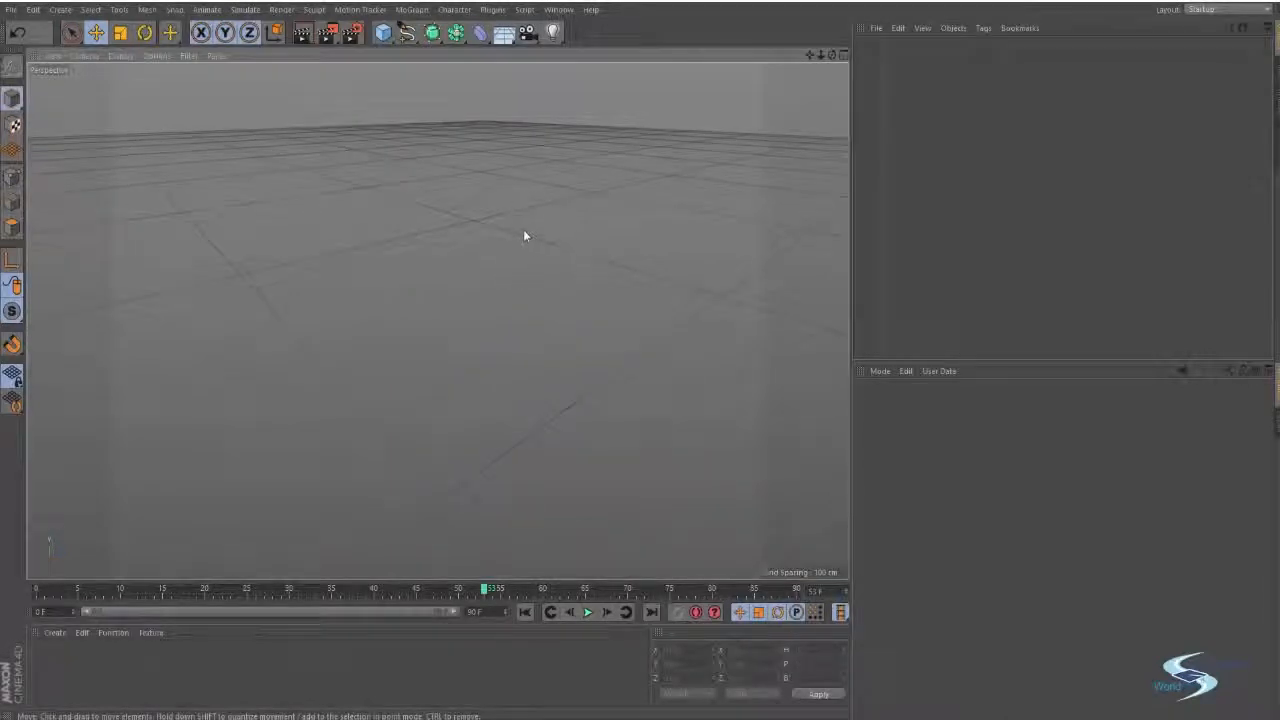
{"action": "left_click_drag", "start_coordinate": [526, 234], "coordinate": [505, 268], "text": "alt"}
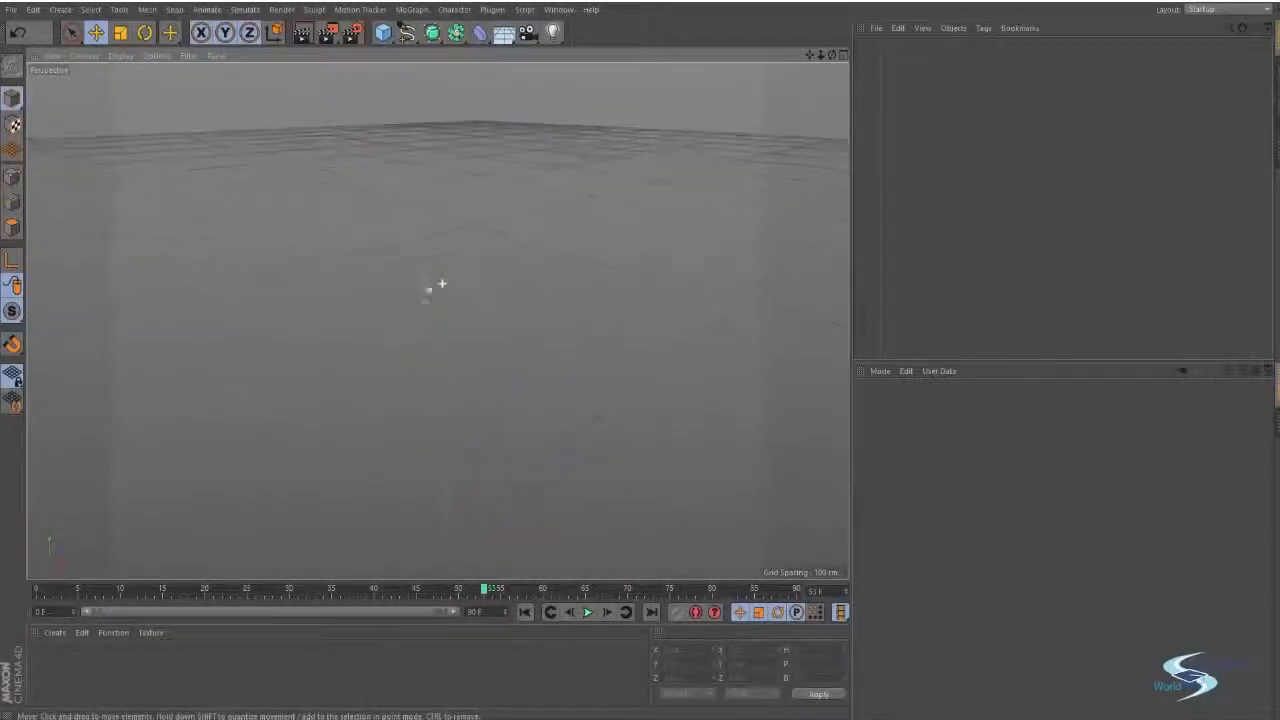
{"action": "left_click_drag", "start_coordinate": [460, 271], "coordinate": [519, 253], "text": "alt"}
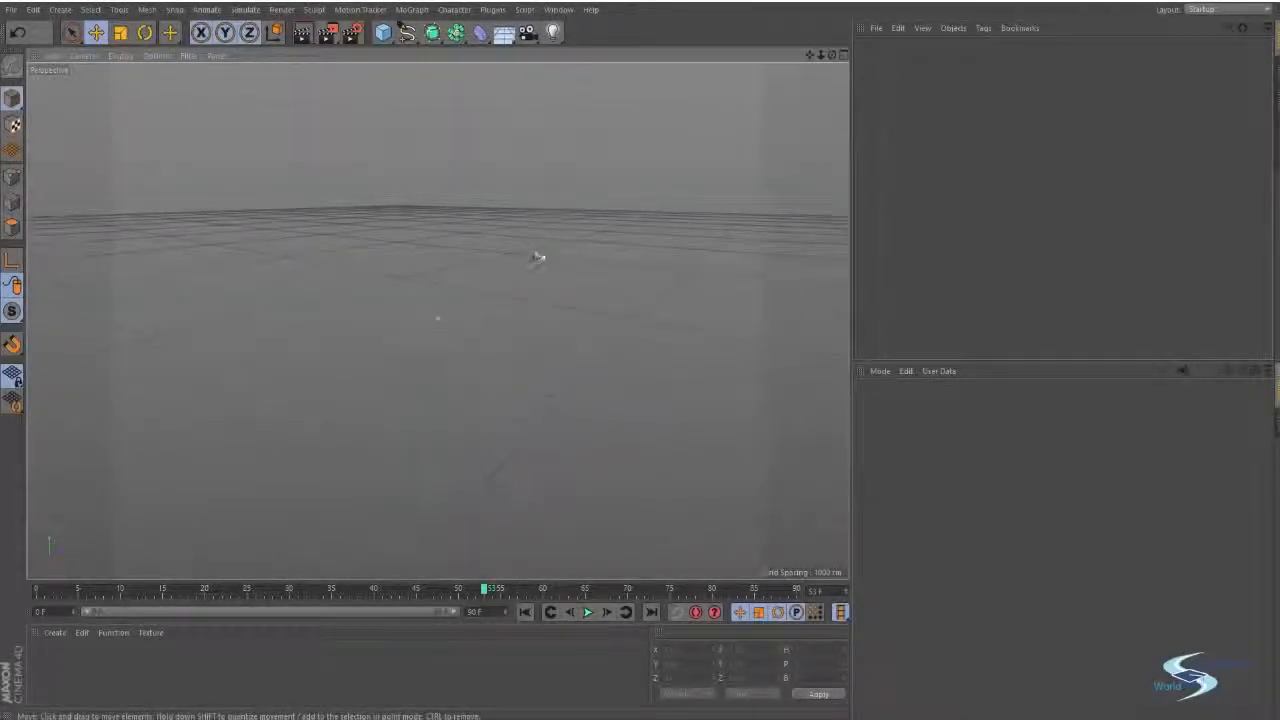
{"action": "left_click_drag", "start_coordinate": [560, 297], "coordinate": [535, 323], "text": "alt"}
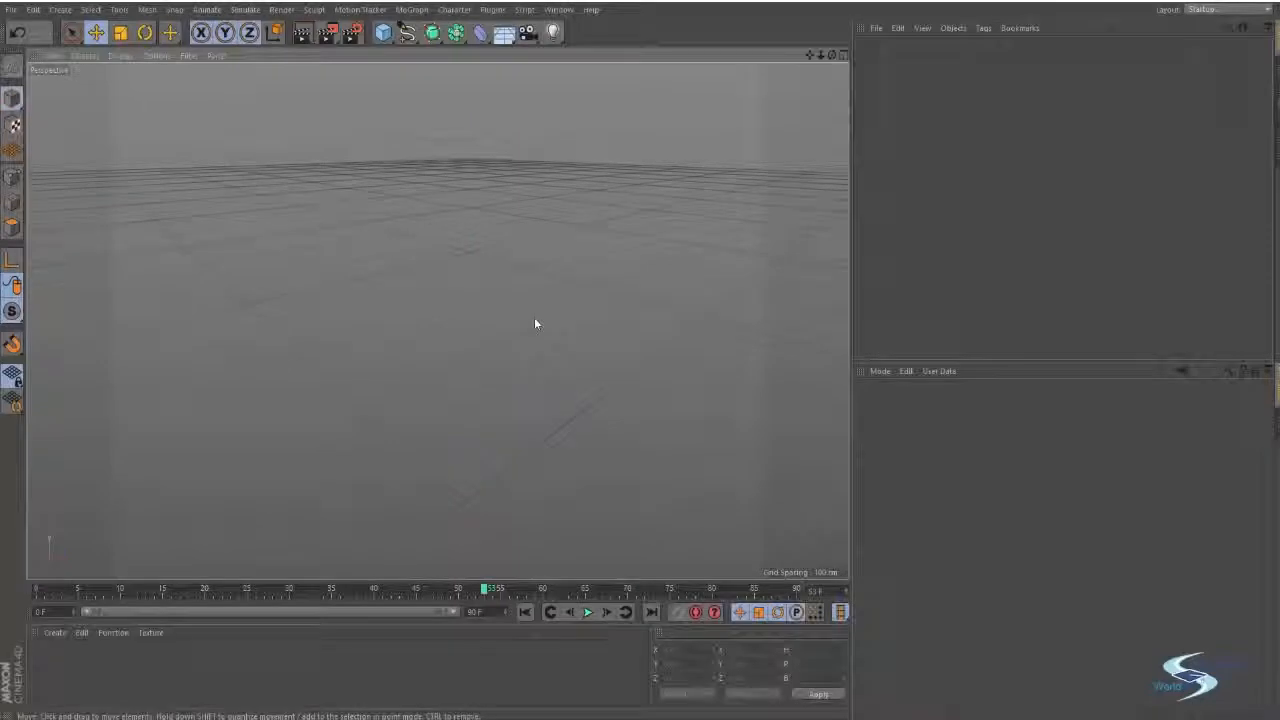
{"action": "middle_click_drag", "start_coordinate": [535, 323], "coordinate": [577, 294], "text": "alt"}
{"action": "left_click_drag", "start_coordinate": [577, 294], "coordinate": [517, 355], "text": "alt"}
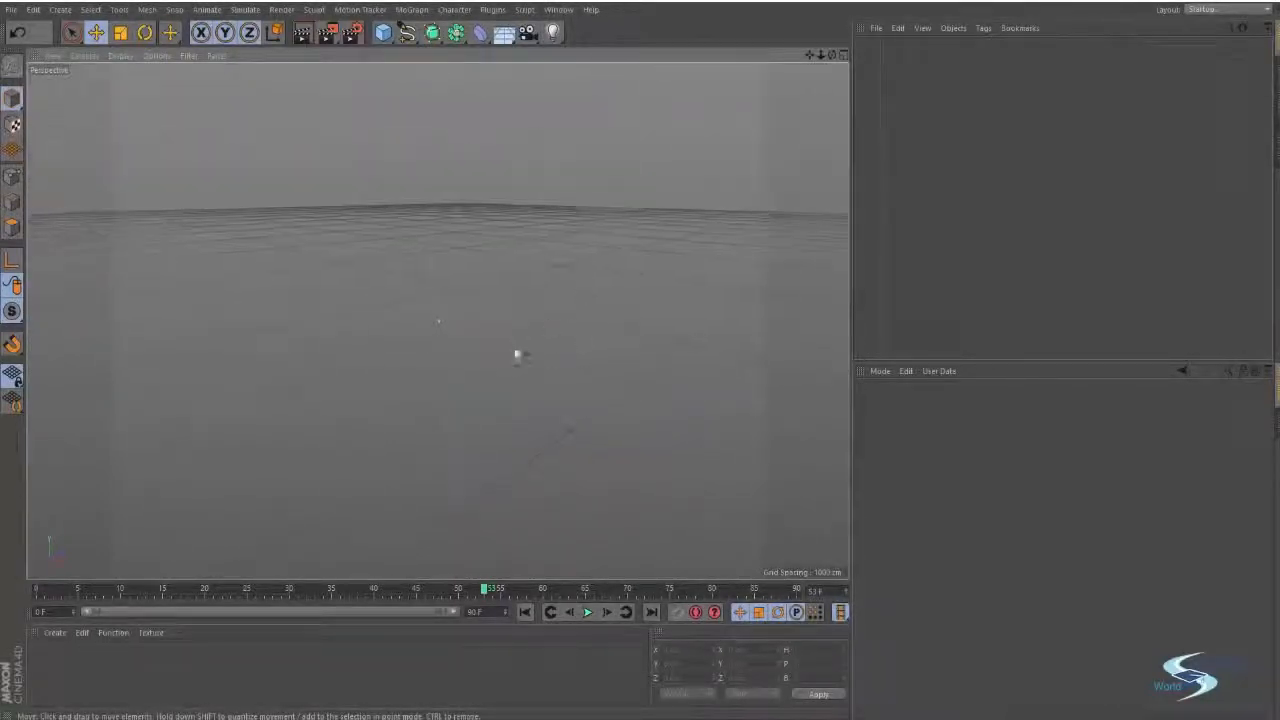
{"action": "left_click_drag", "start_coordinate": [533, 295], "coordinate": [488, 264], "text": "alt"}
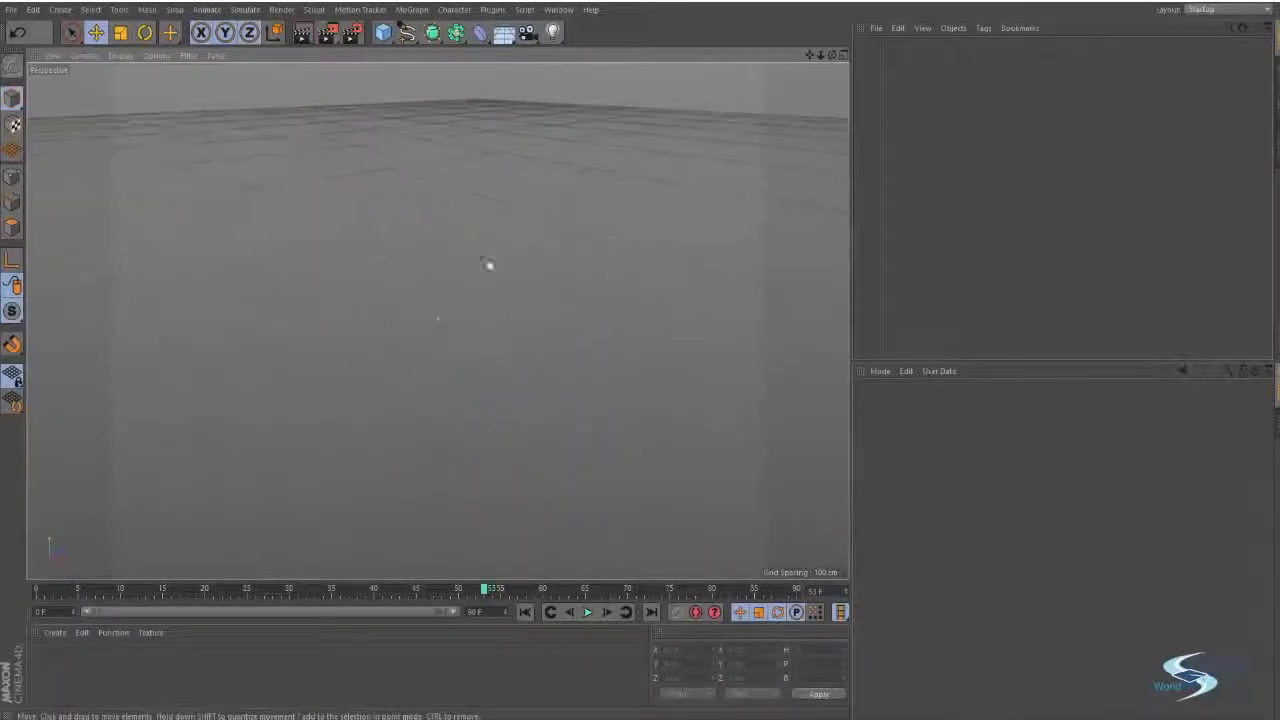
{"action": "left_click", "coordinate": [810, 57]}
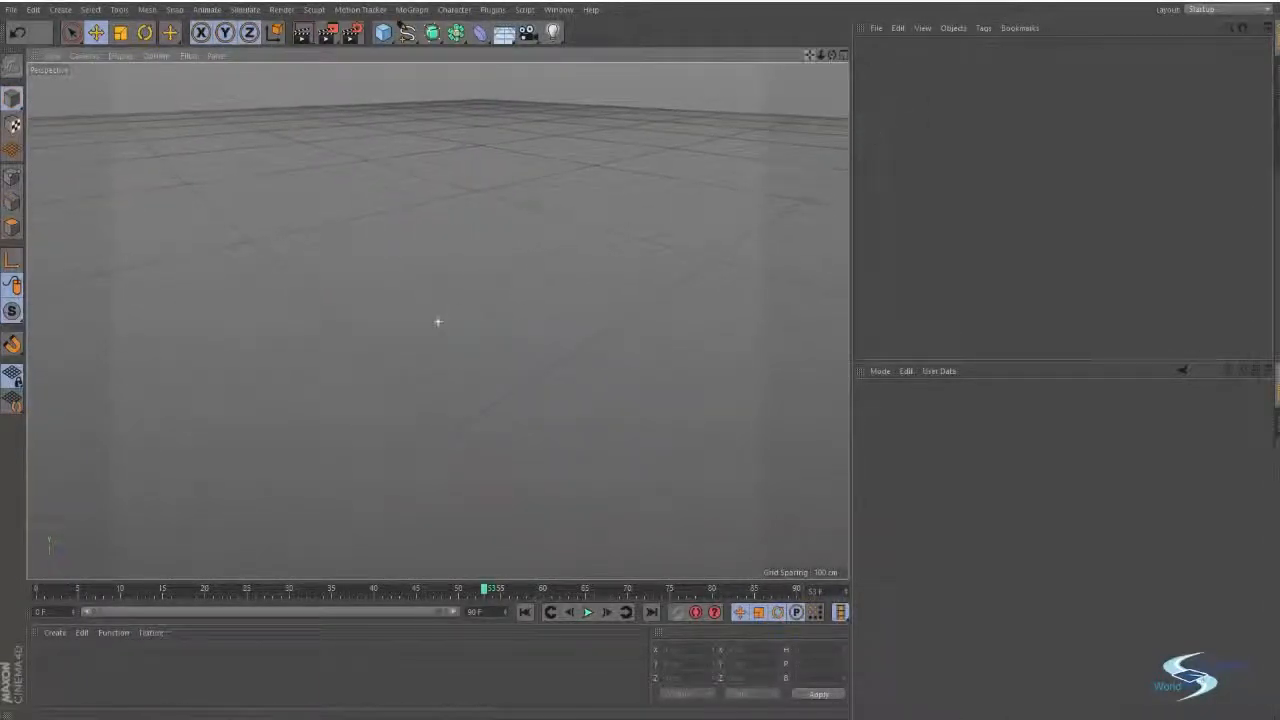
{"action": "left_click_drag", "start_coordinate": [832, 56], "coordinate": [832, 54]}
{"action": "left_click_drag", "start_coordinate": [566, 210], "coordinate": [473, 327], "text": "alt"}
{"action": "left_click_drag", "start_coordinate": [426, 281], "coordinate": [385, 303], "text": "alt"}
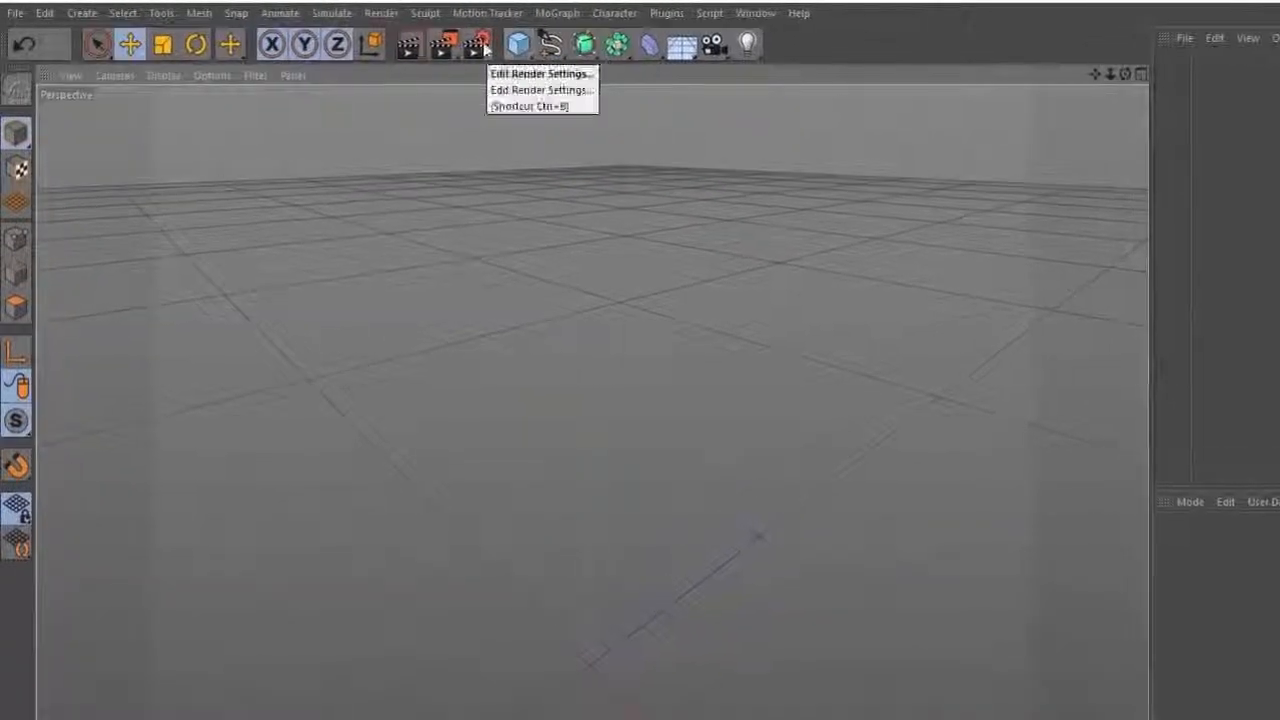
{"action": "left_click", "coordinate": [88, 15]}
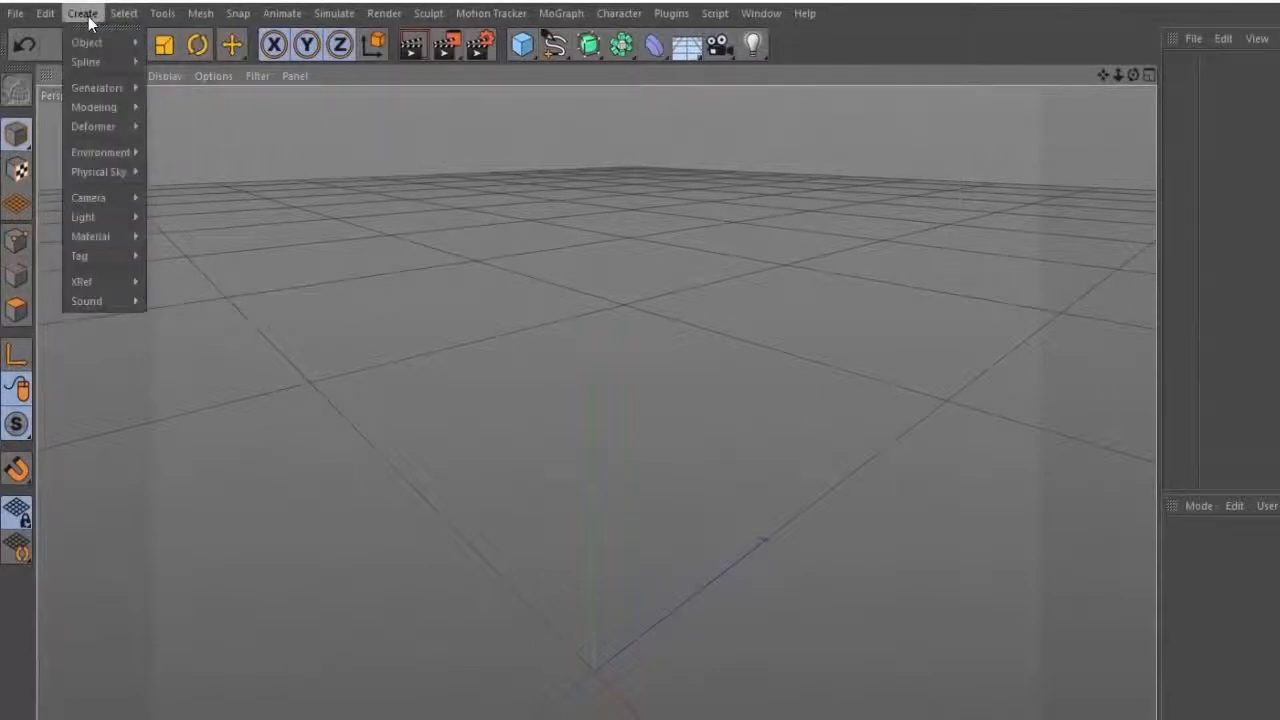
{"action": "mouse_move", "coordinate": [110, 42]}
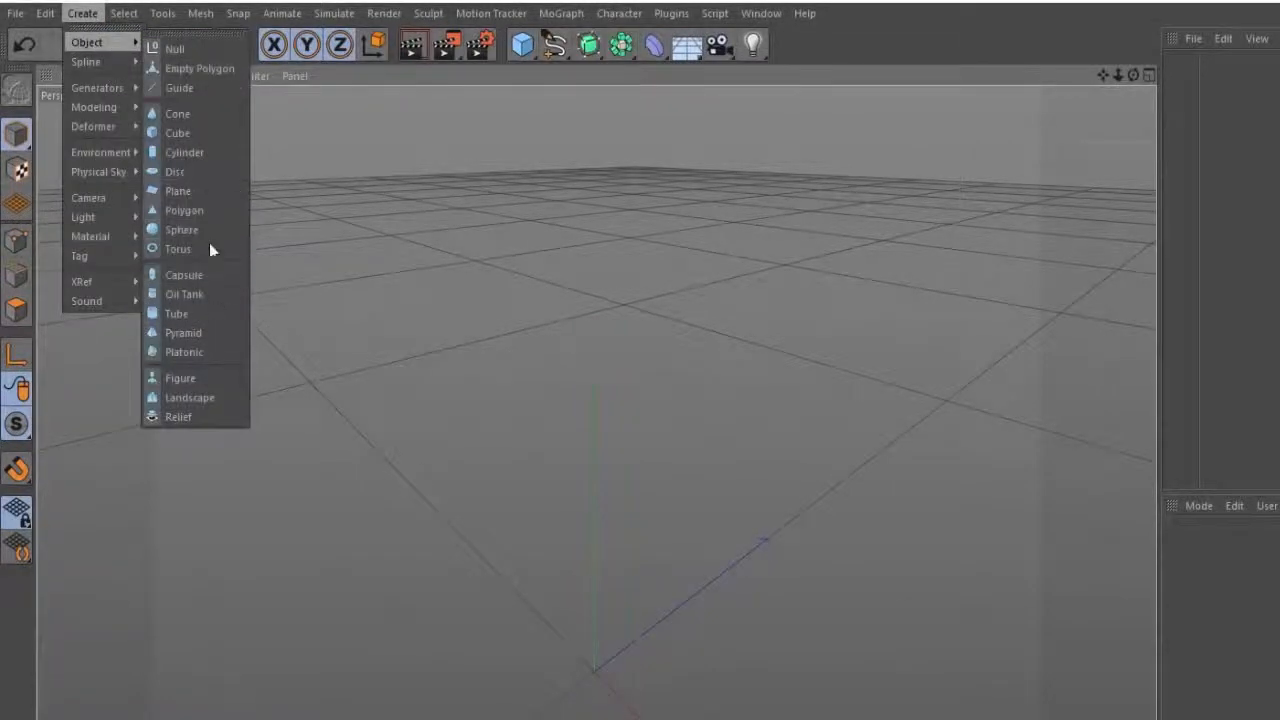
{"action": "left_click", "coordinate": [981, 30]}
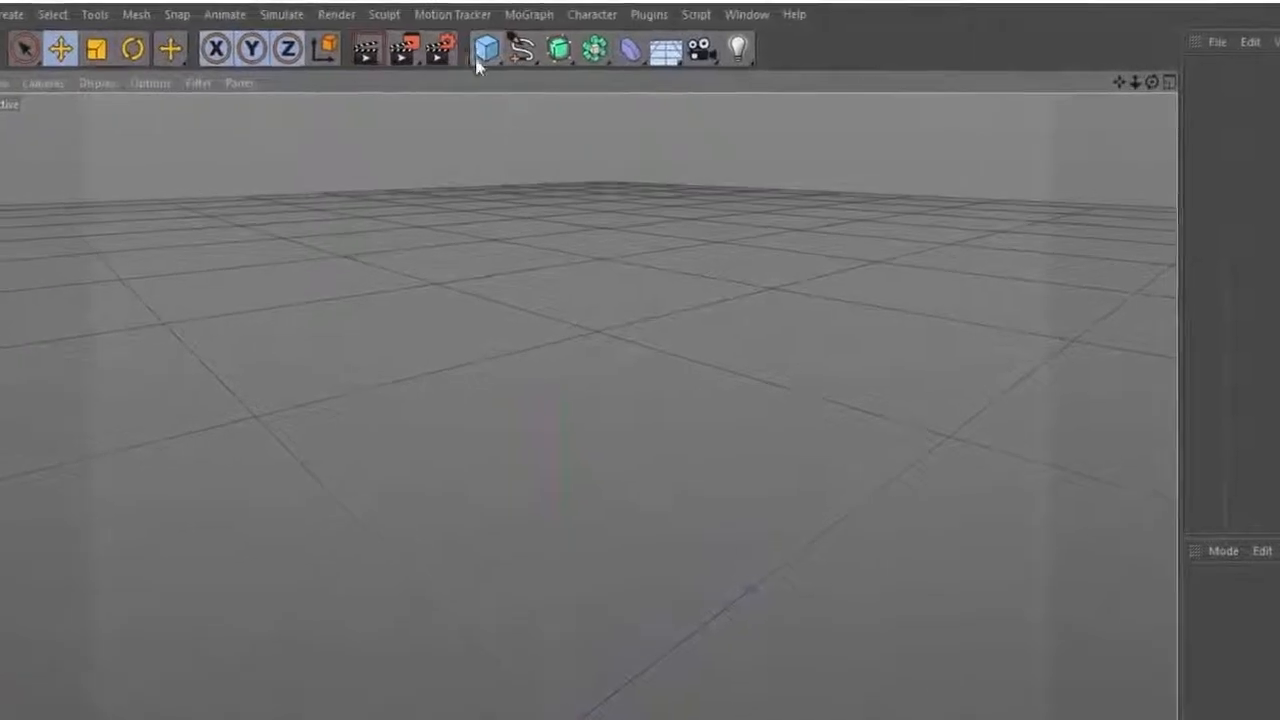
{"action": "left_click", "coordinate": [476, 52]}
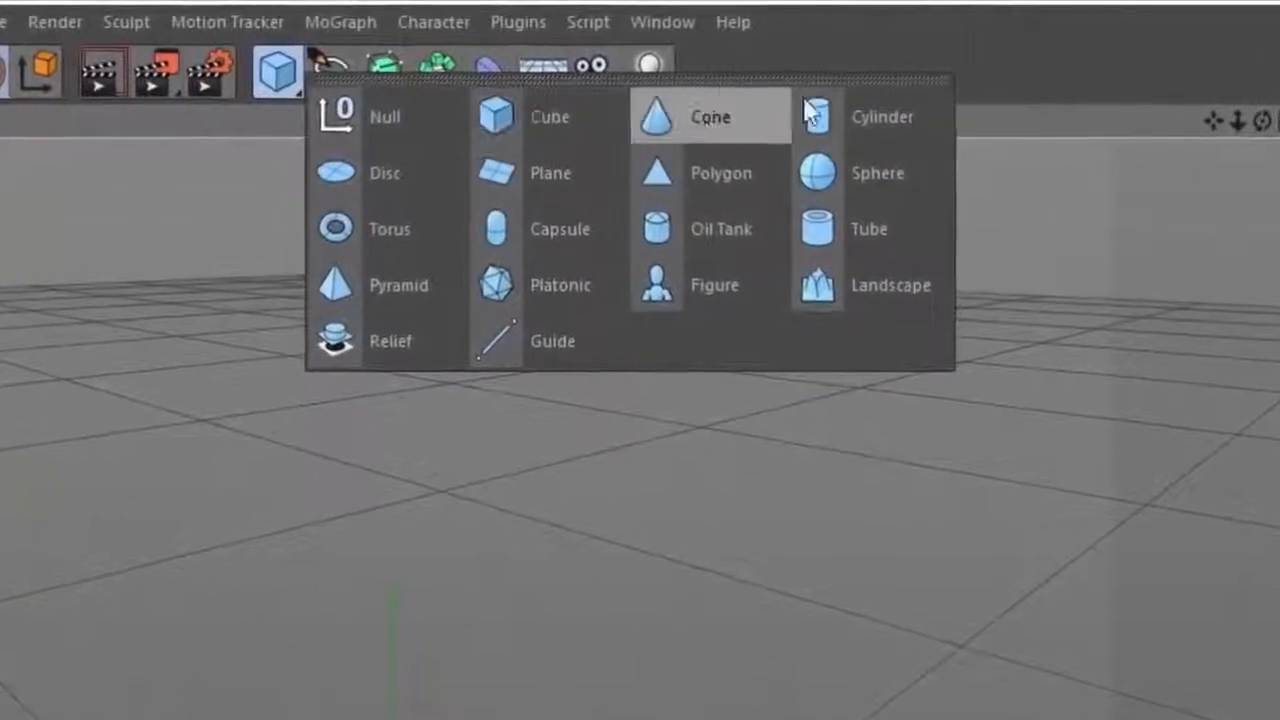
{"action": "left_click", "coordinate": [316, 72]}
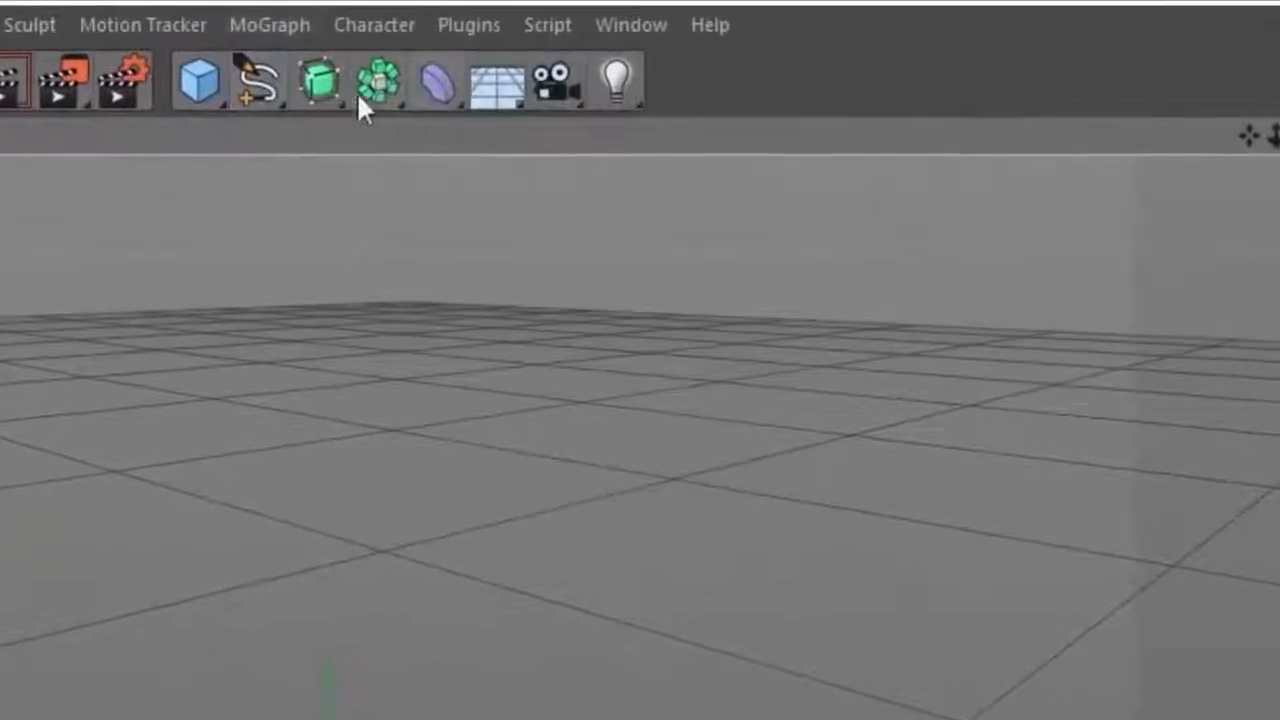
{"action": "left_click", "coordinate": [330, 72]}
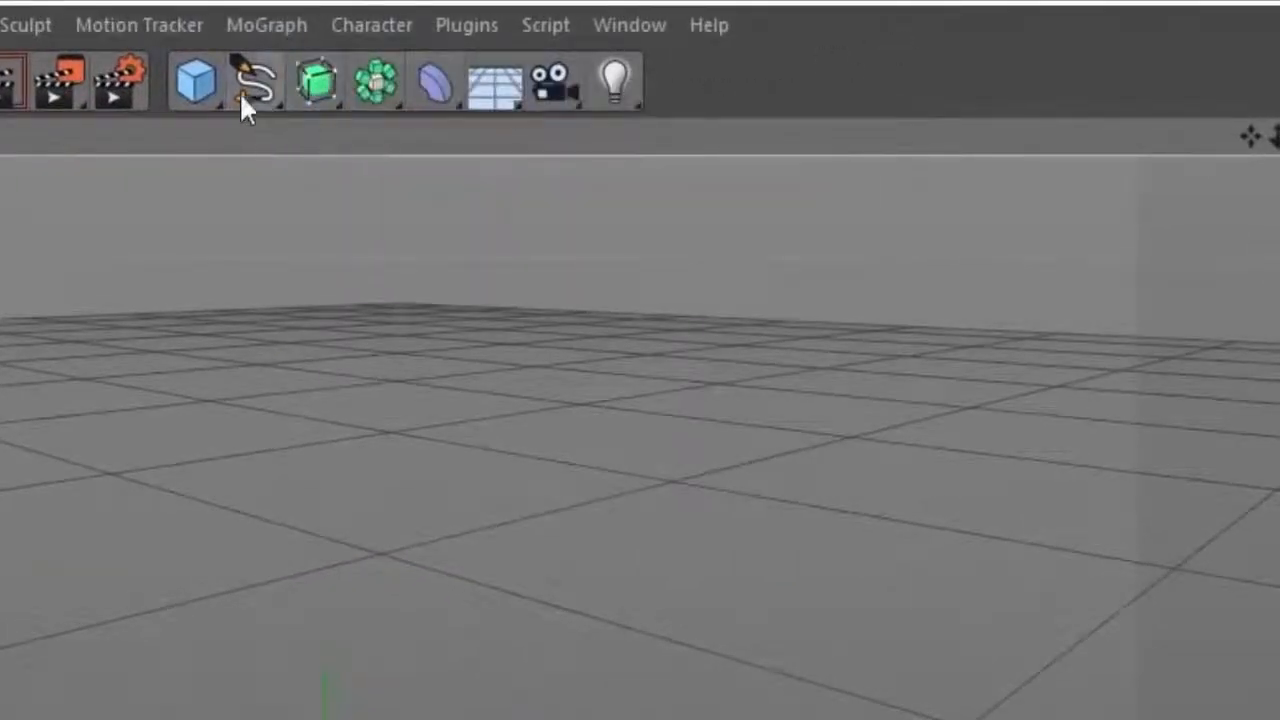
Add a cube primitive to the empty scene.
{"action": "left_click", "coordinate": [208, 84]}
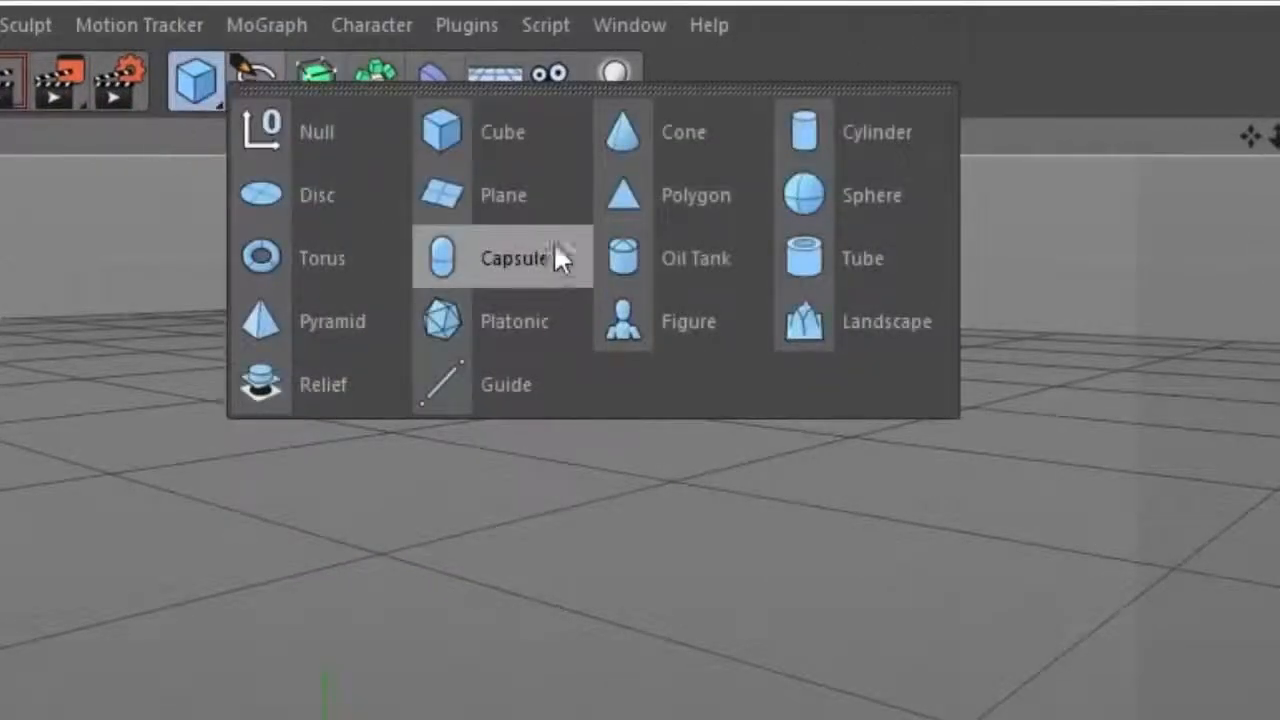
{"action": "left_click", "coordinate": [490, 120]}
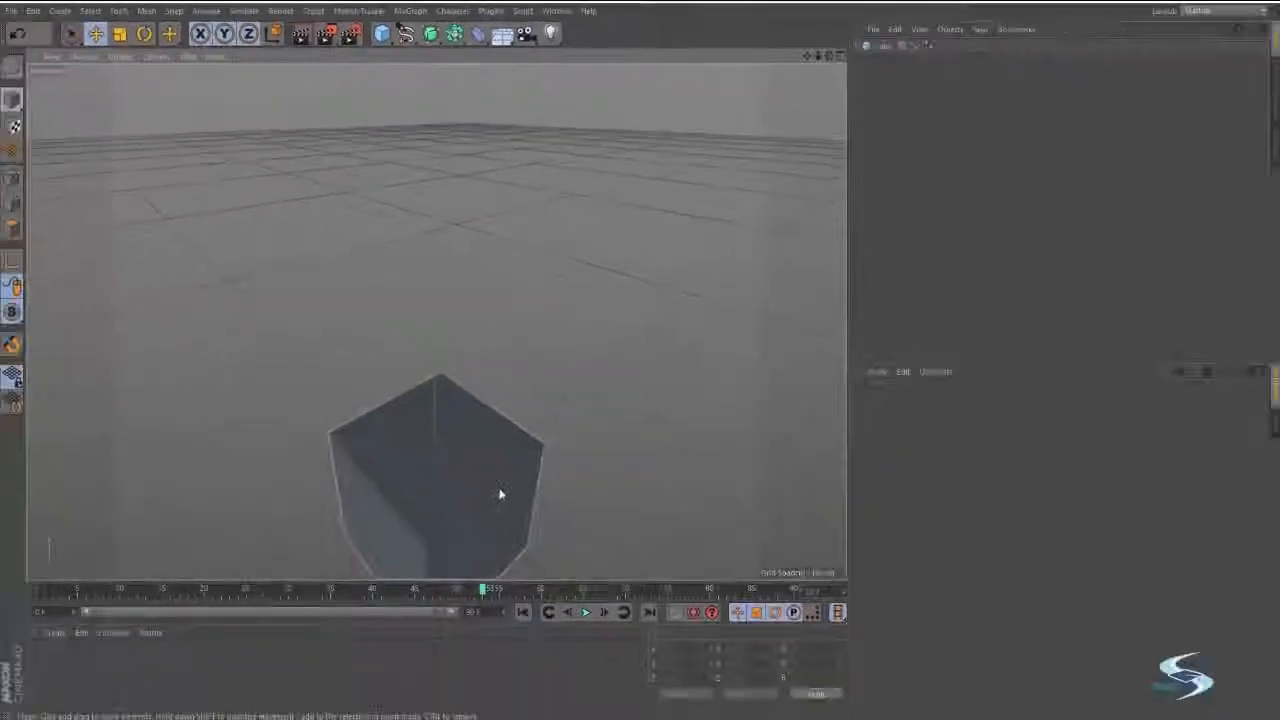
{"action": "middle_click_drag", "start_coordinate": [498, 652], "coordinate": [690, 408], "text": "alt"}
{"action": "left_click_drag", "start_coordinate": [643, 308], "coordinate": [554, 274], "text": "alt"}
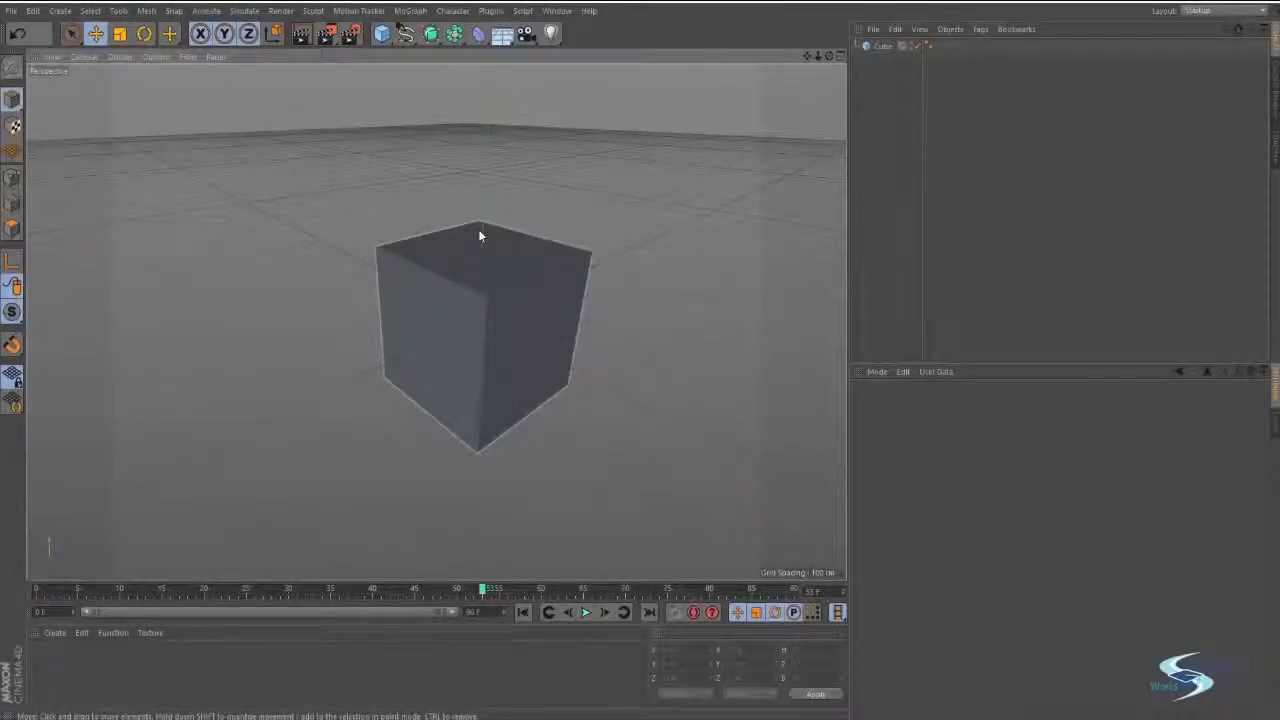
{"action": "mouse_move", "coordinate": [476, 237]}
{"action": "left_mouse_down", "text": "alt"}
{"action": "mouse_move", "coordinate": [486, 297]}
{"action": "mouse_move", "coordinate": [560, 380]}
{"action": "mouse_move", "coordinate": [615, 356]}
{"action": "mouse_move", "coordinate": [531, 323]}
{"action": "mouse_move", "coordinate": [469, 234]}
{"action": "mouse_move", "coordinate": [480, 231]}
{"action": "mouse_move", "coordinate": [329, 231]}
{"action": "mouse_move", "coordinate": [246, 167]}
{"action": "mouse_move", "coordinate": [343, 205]}
{"action": "mouse_move", "coordinate": [472, 109]}
{"action": "mouse_move", "coordinate": [554, 306]}
{"action": "mouse_move", "coordinate": [459, 376]}
{"action": "mouse_move", "coordinate": [531, 323]}
{"action": "mouse_move", "coordinate": [547, 254]}
{"action": "mouse_move", "coordinate": [674, 311]}
{"action": "mouse_move", "coordinate": [593, 255]}
{"action": "left_mouse_up", "text": "alt"}
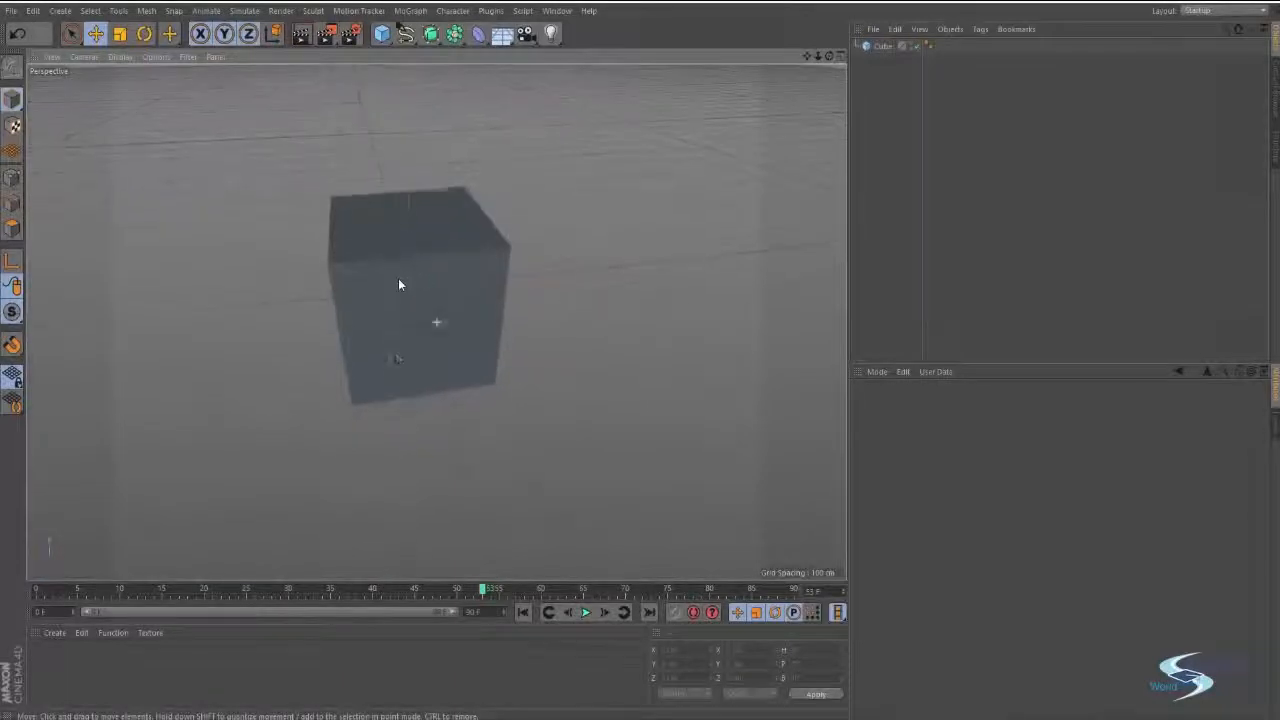
Orbit the perspective view around the new cube to examine it from several sides.
{"action": "mouse_move", "coordinate": [399, 279]}
{"action": "middle_mouse_down", "text": "alt"}
{"action": "mouse_move", "coordinate": [473, 381]}
{"action": "mouse_move", "coordinate": [423, 274]}
{"action": "mouse_move", "coordinate": [393, 273]}
{"action": "middle_mouse_up", "text": "alt"}
{"action": "left_click_drag", "start_coordinate": [393, 273], "coordinate": [449, 276], "text": "alt"}
{"action": "middle_click_drag", "start_coordinate": [449, 276], "coordinate": [513, 318], "text": "alt"}
{"action": "right_click_drag", "start_coordinate": [513, 318], "coordinate": [548, 307], "text": "alt"}
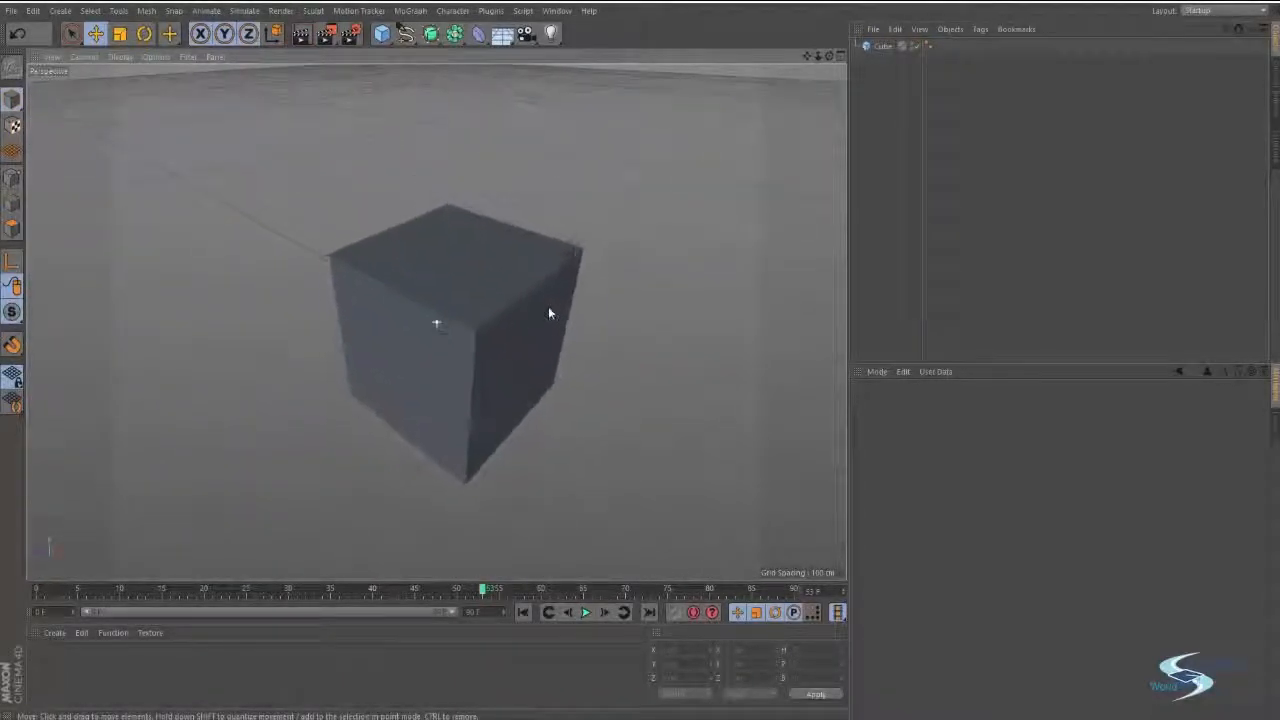
{"action": "left_click_drag", "start_coordinate": [548, 313], "coordinate": [537, 305], "text": "alt"}
{"action": "left_click", "coordinate": [537, 297]}
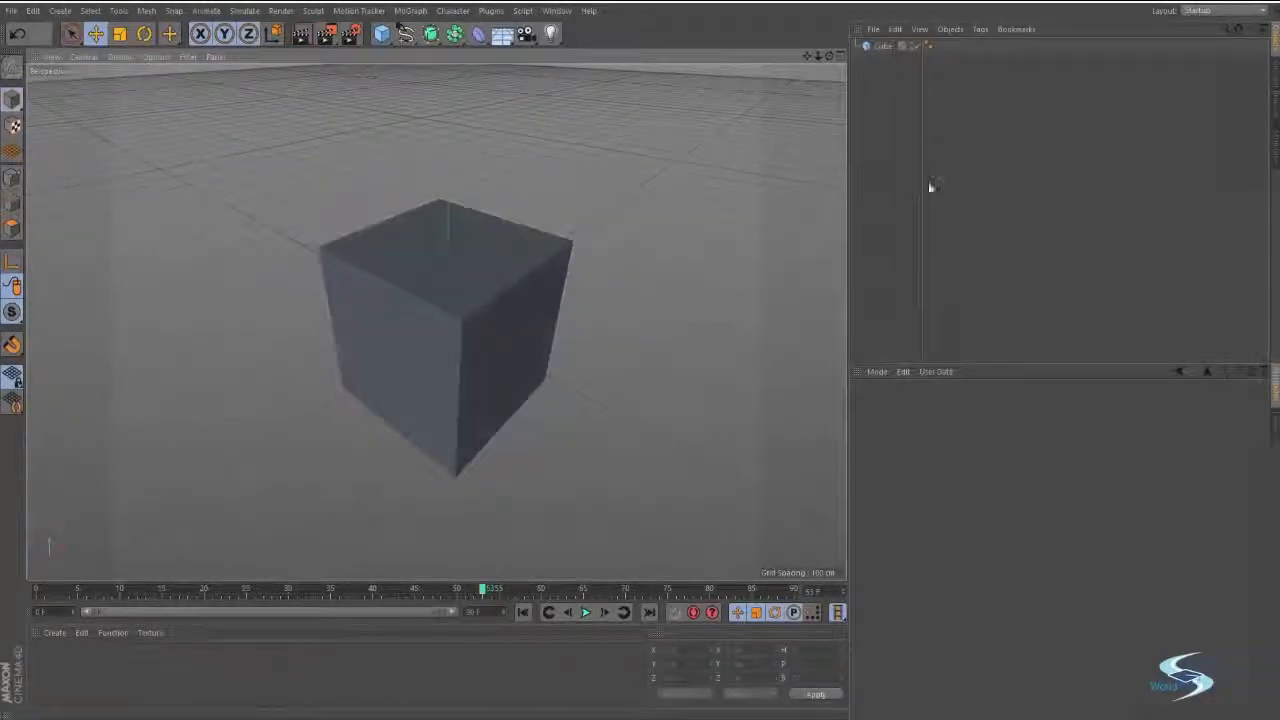
{"action": "left_click_drag", "start_coordinate": [622, 278], "coordinate": [580, 260], "text": "alt"}
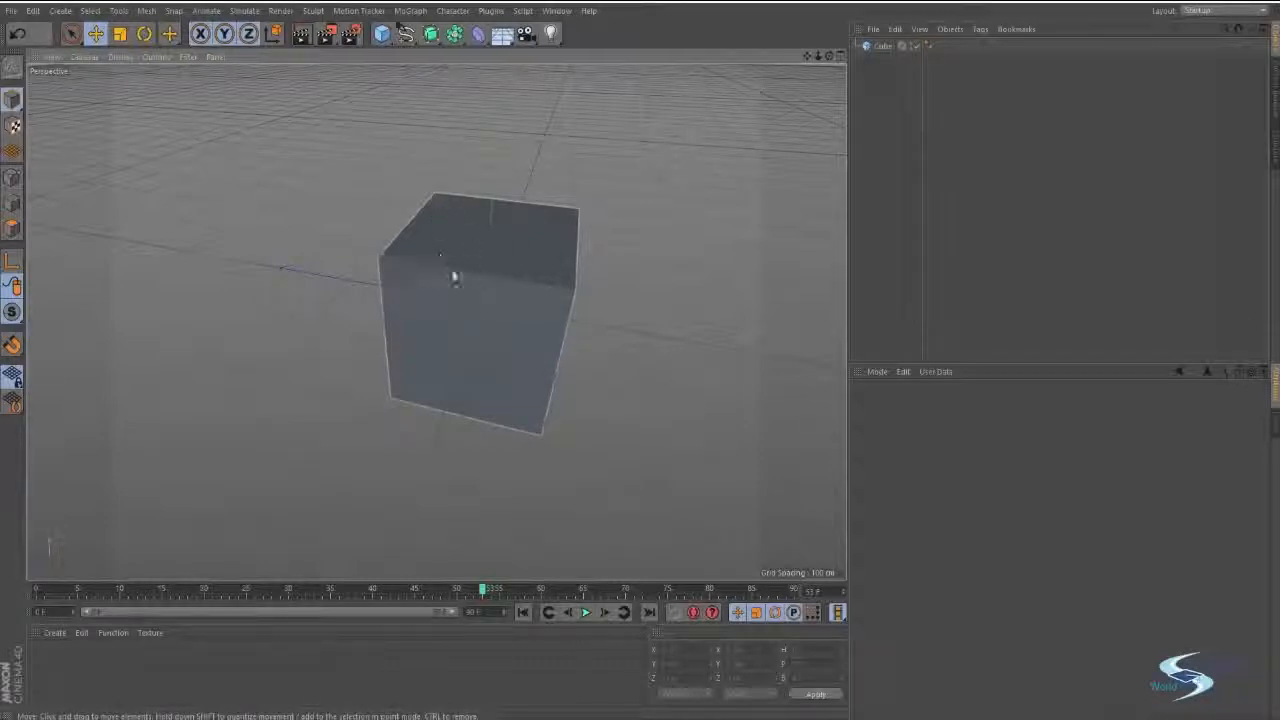
Select the cube and examine its coloured move axes by orbiting around it.
{"action": "left_click", "coordinate": [465, 274]}
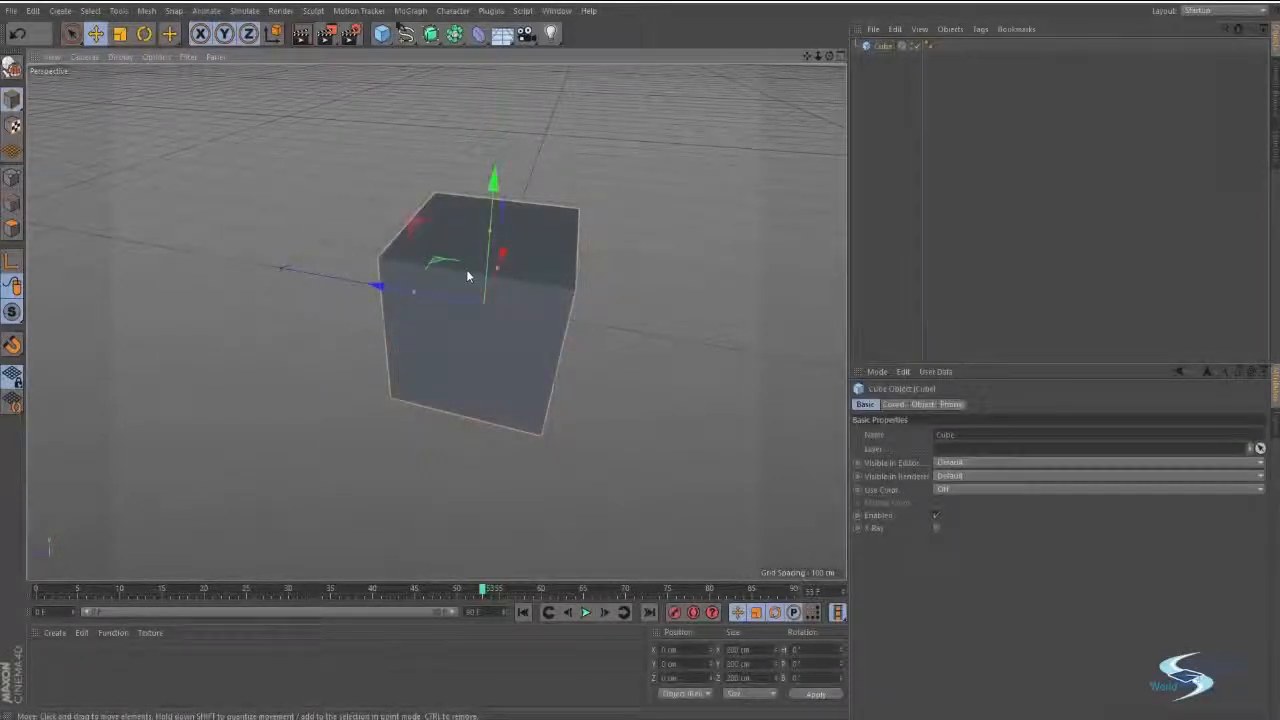
{"action": "left_click_drag", "start_coordinate": [209, 337], "coordinate": [676, 292], "text": "alt"}
{"action": "left_click_drag", "start_coordinate": [294, 289], "coordinate": [363, 297], "text": "alt"}
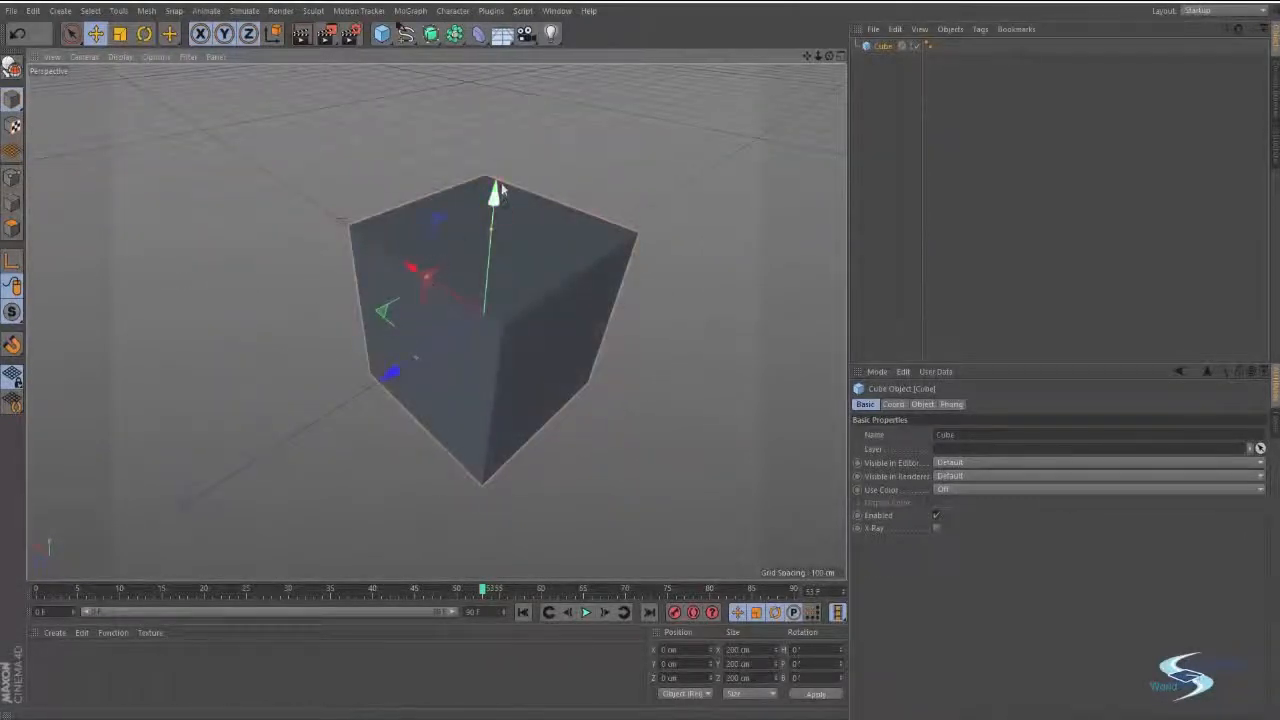
{"action": "left_click_drag", "start_coordinate": [493, 195], "coordinate": [654, 295], "text": "alt"}
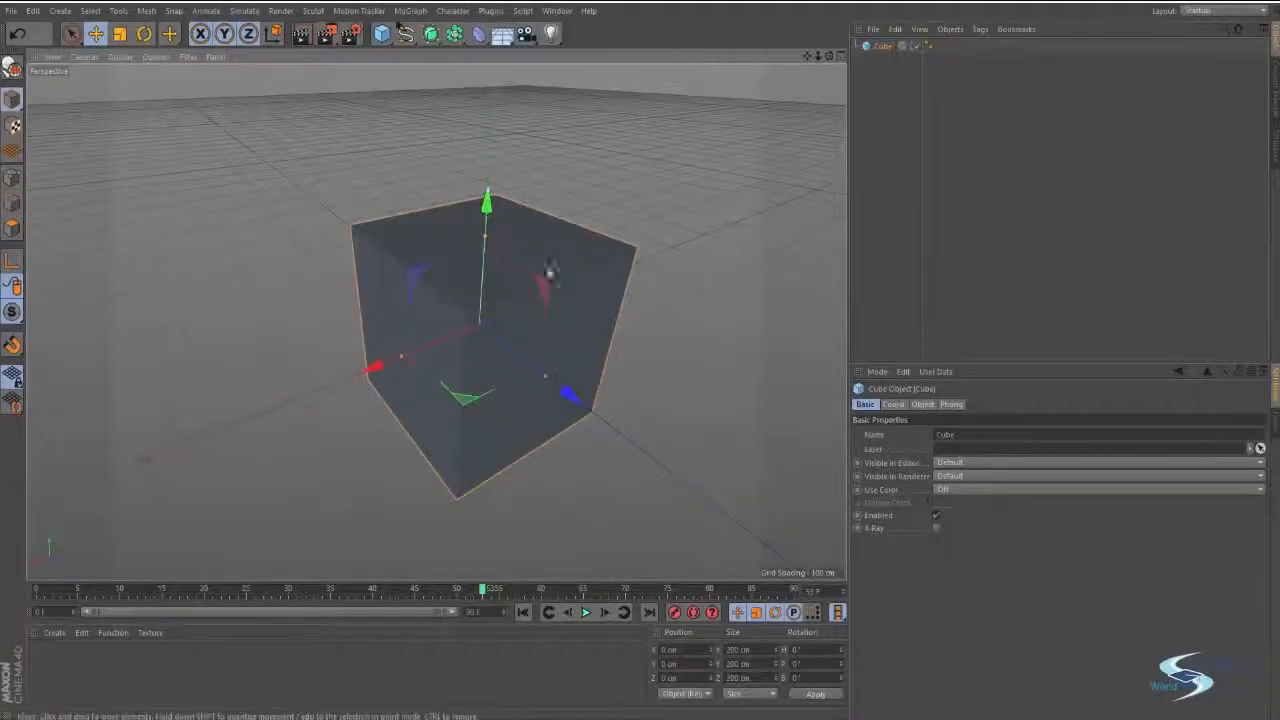
{"action": "mouse_move", "coordinate": [588, 286]}
{"action": "left_mouse_down", "text": "alt"}
{"action": "mouse_move", "coordinate": [569, 341]}
{"action": "mouse_move", "coordinate": [594, 281]}
{"action": "left_mouse_up", "text": "alt"}
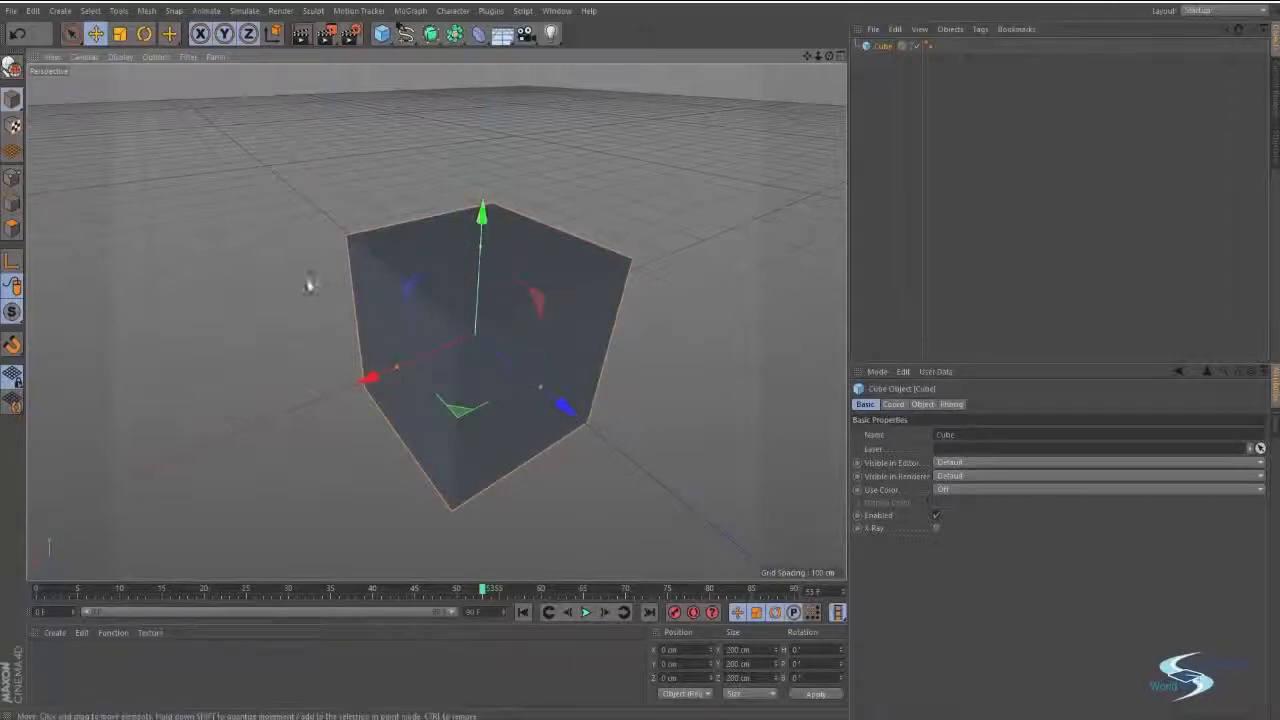
{"action": "middle_click_drag", "start_coordinate": [310, 285], "coordinate": [315, 324], "text": "alt"}
{"action": "left_click_drag", "start_coordinate": [315, 324], "coordinate": [489, 374], "text": "alt"}
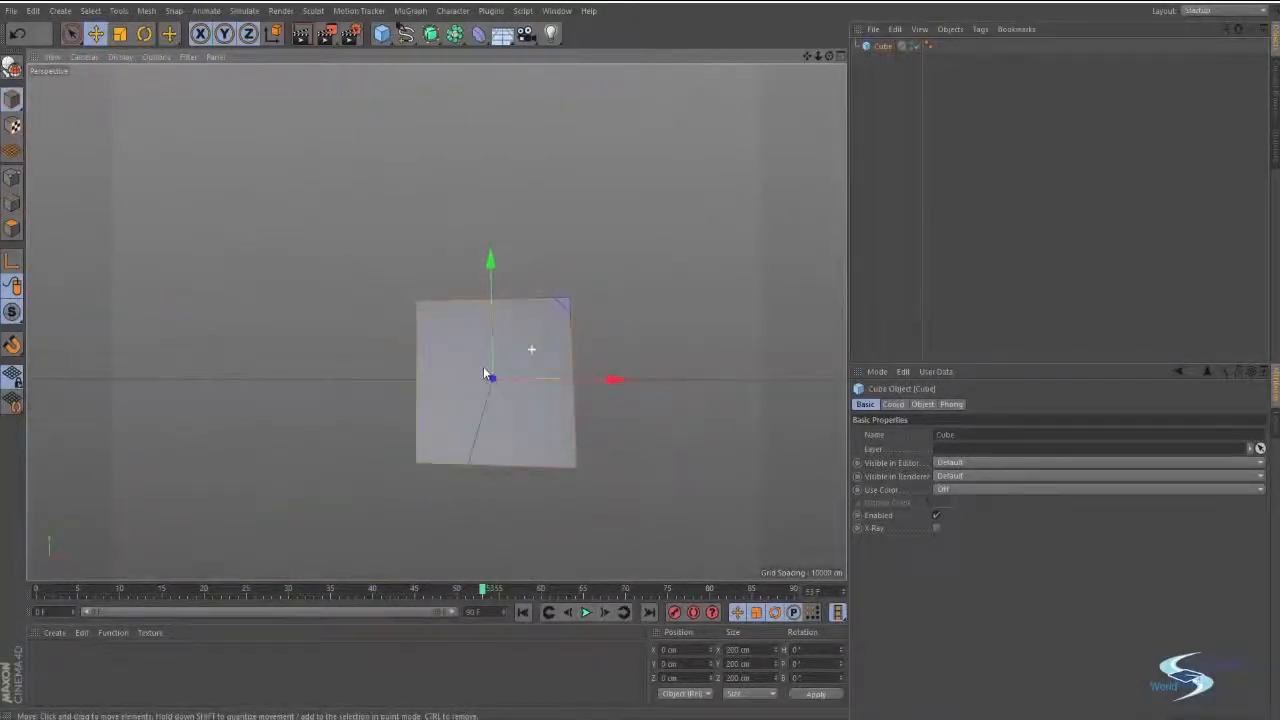
Compare the directions of the selected cube's X, Y and Z axes in front-facing and raised views.
{"action": "left_click_drag", "start_coordinate": [615, 306], "coordinate": [568, 328], "text": "alt"}
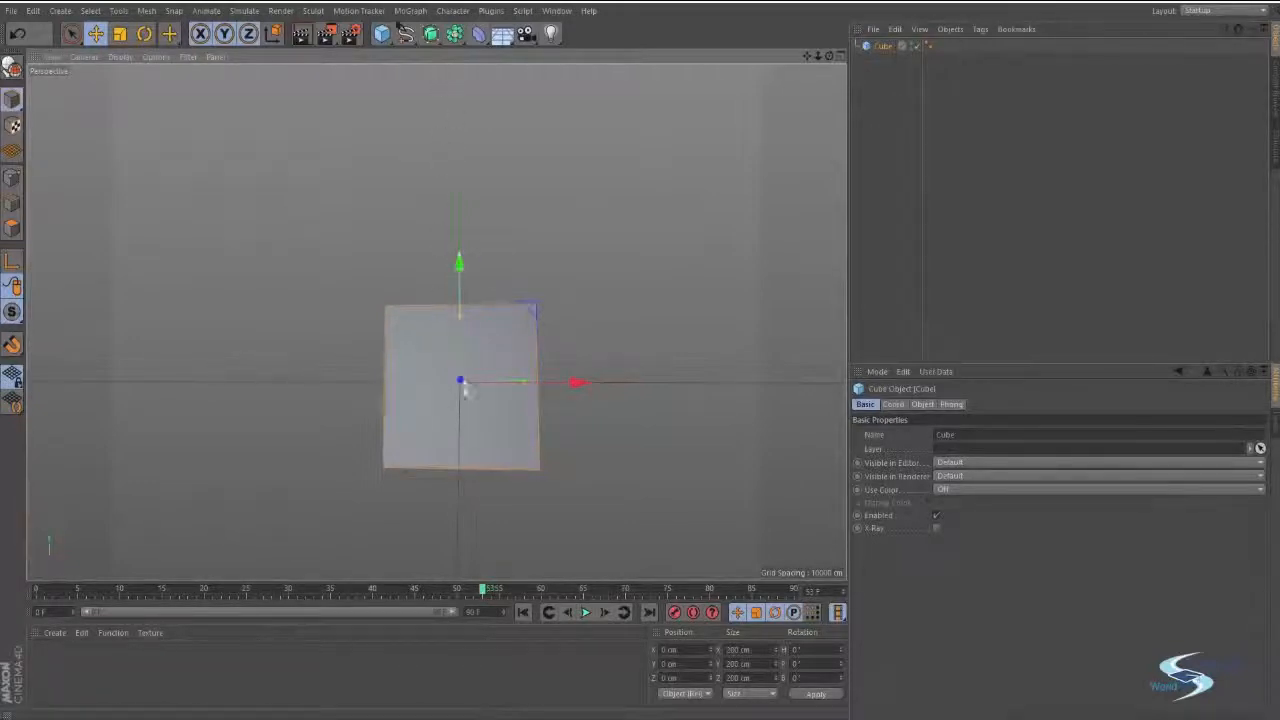
{"action": "left_click_drag", "start_coordinate": [460, 390], "coordinate": [481, 367], "text": "alt"}
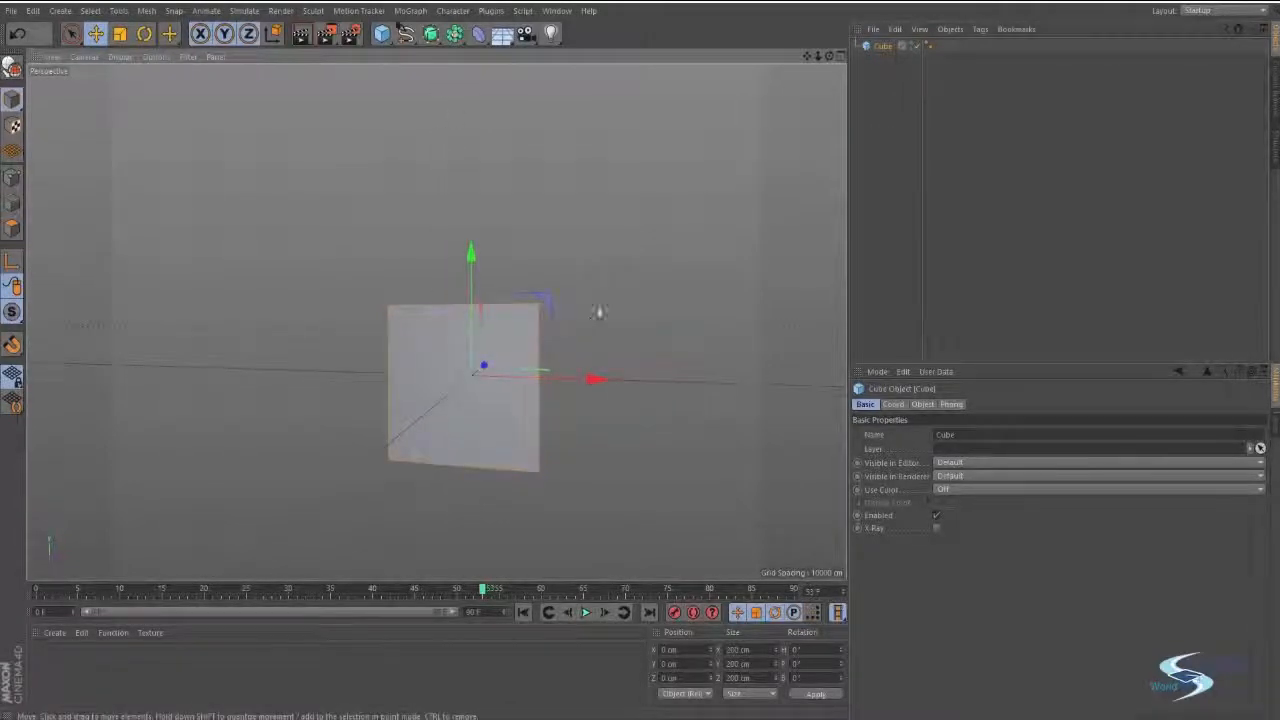
{"action": "mouse_move", "coordinate": [598, 312]}
{"action": "left_mouse_down", "text": "alt"}
{"action": "mouse_move", "coordinate": [517, 359]}
{"action": "mouse_move", "coordinate": [545, 328]}
{"action": "left_mouse_up", "text": "alt"}
{"action": "left_click_drag", "start_coordinate": [529, 407], "coordinate": [491, 323], "text": "alt"}
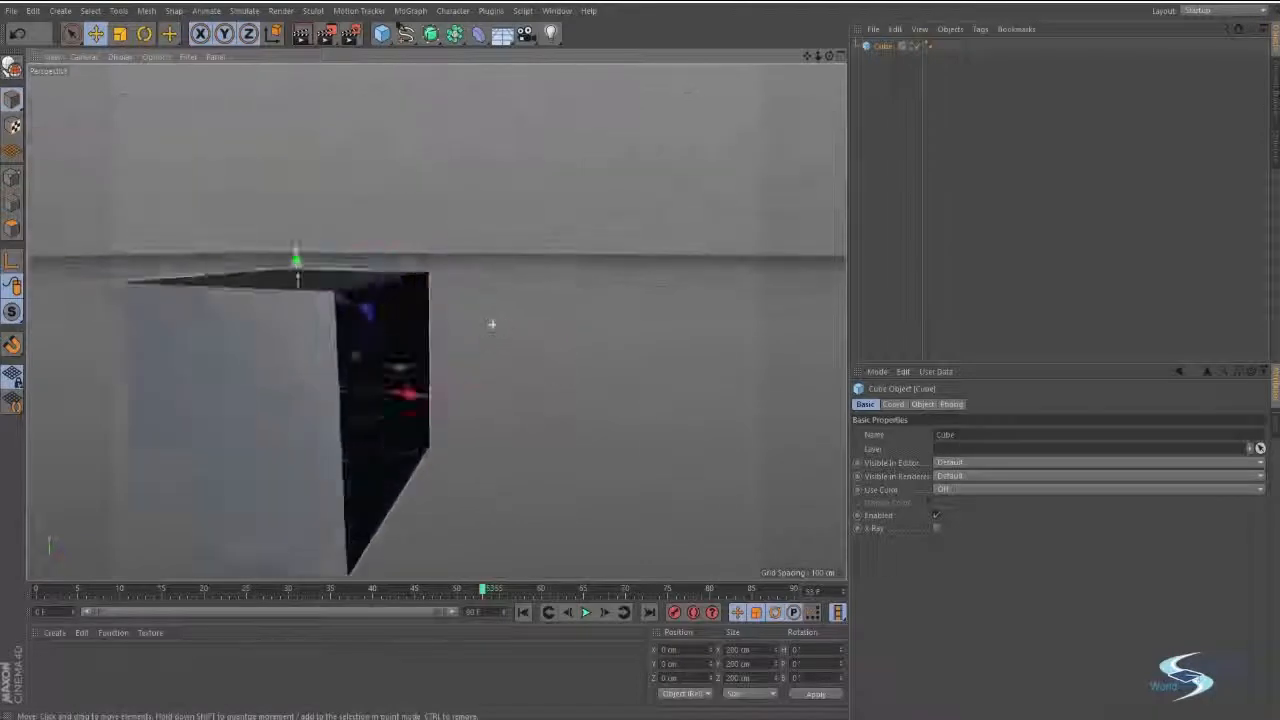
{"action": "right_click_drag", "start_coordinate": [491, 323], "coordinate": [571, 329], "text": "alt"}
{"action": "middle_click_drag", "start_coordinate": [571, 329], "coordinate": [489, 372], "text": "alt"}
{"action": "left_click_drag", "start_coordinate": [488, 375], "coordinate": [455, 409], "text": "alt"}
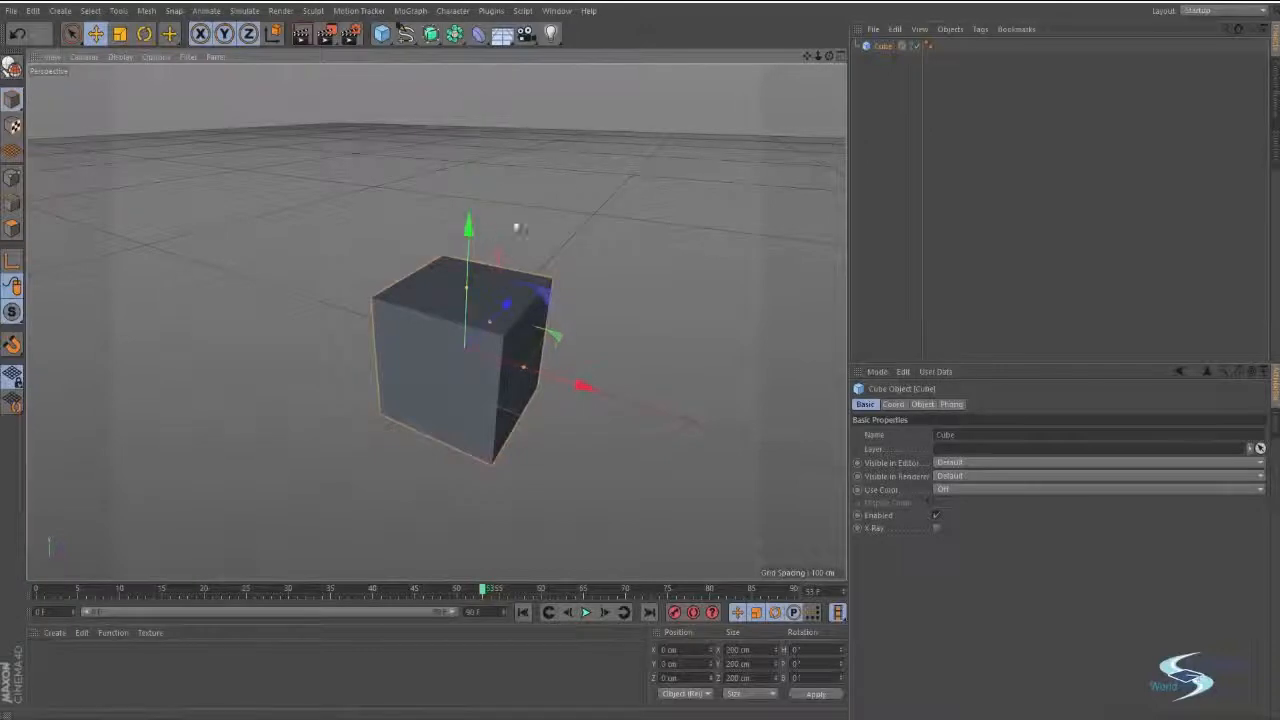
{"action": "left_click_drag", "start_coordinate": [657, 223], "coordinate": [400, 163], "text": "alt"}
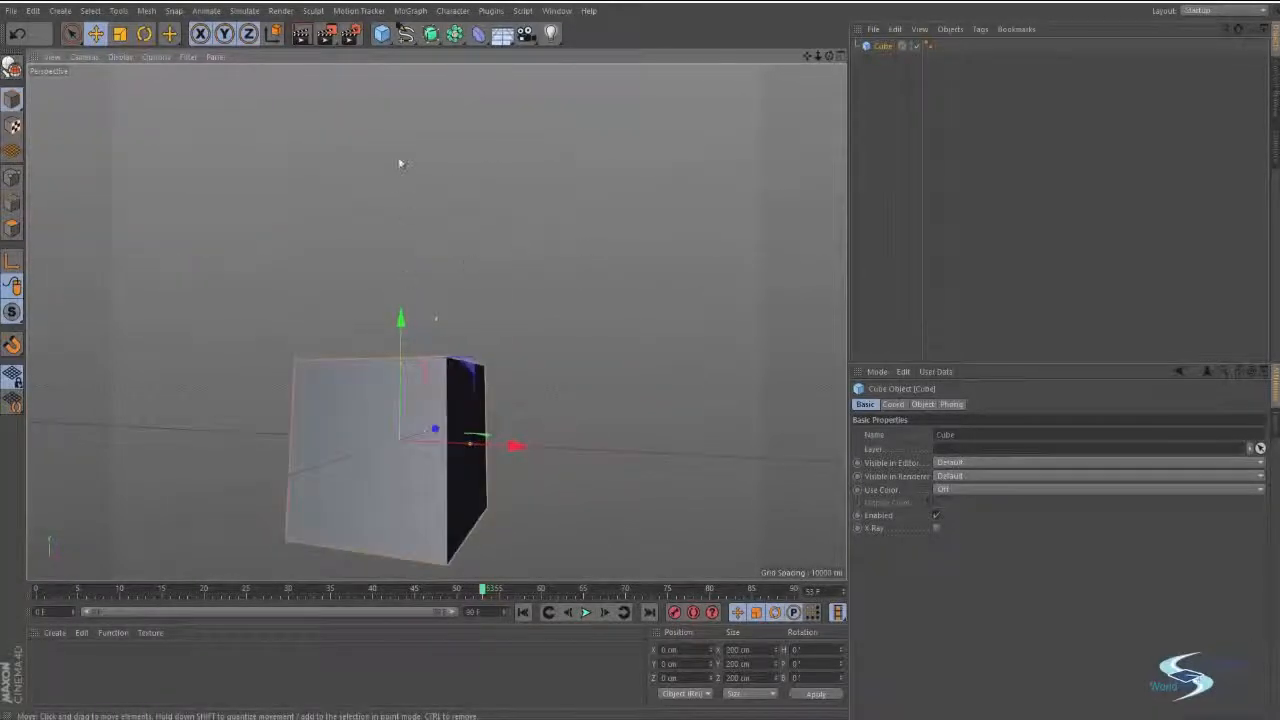
{"action": "left_click_drag", "start_coordinate": [409, 243], "coordinate": [520, 354], "text": "alt"}
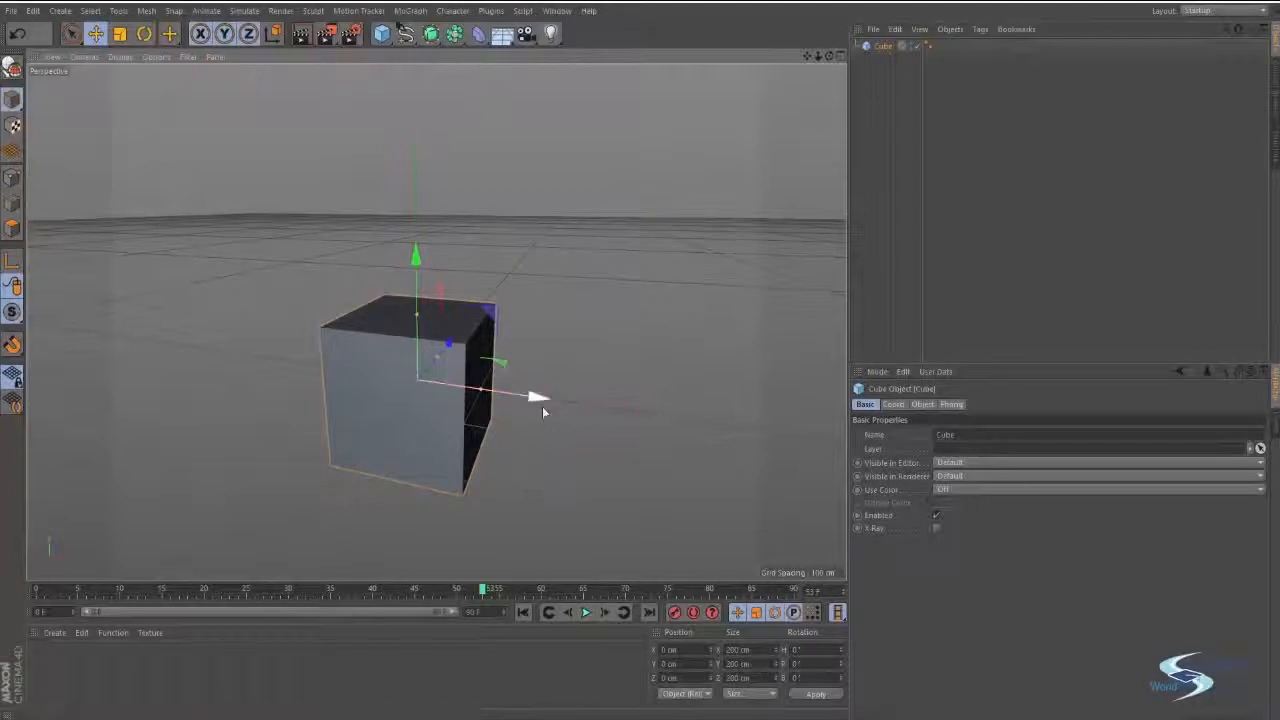
Try moving the cube freehand along its X axis and off the origin in other directions with the Move tool.
{"action": "left_click_drag", "start_coordinate": [537, 399], "coordinate": [427, 375]}
{"action": "left_click_drag", "start_coordinate": [432, 322], "coordinate": [392, 395], "text": "alt"}
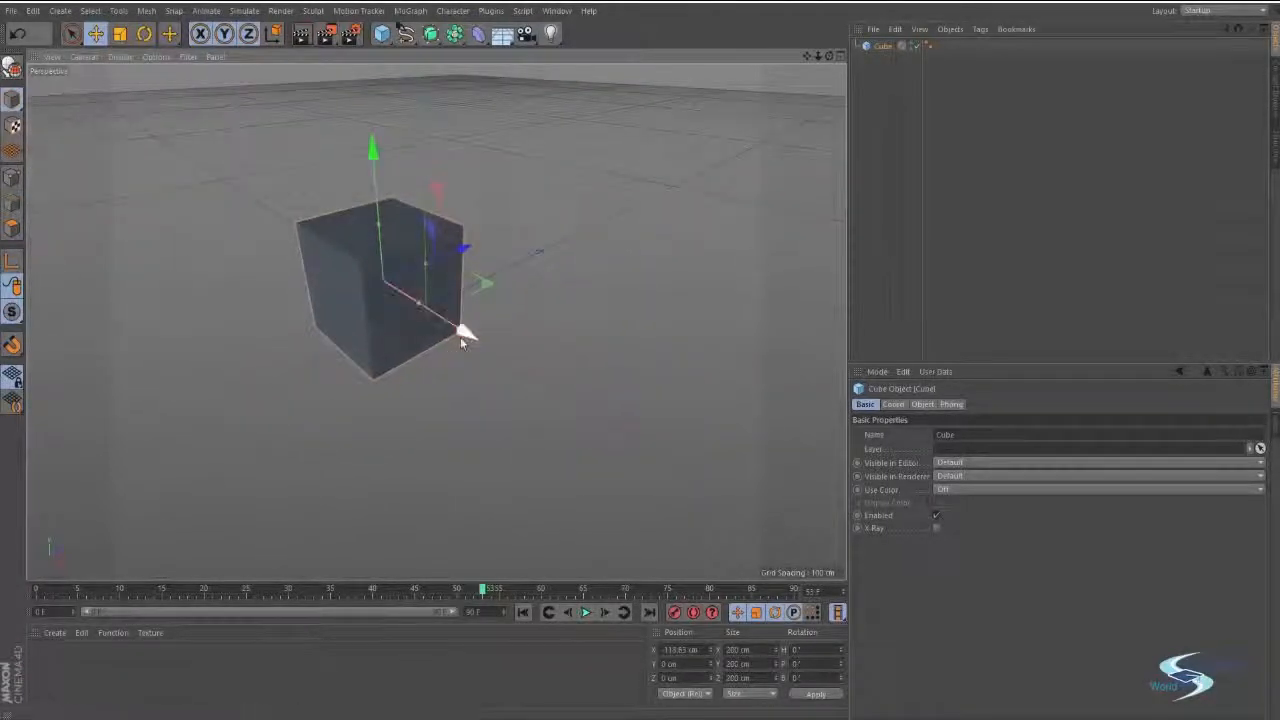
{"action": "left_click_drag", "start_coordinate": [461, 338], "coordinate": [520, 390]}
{"action": "left_click_drag", "start_coordinate": [512, 276], "coordinate": [486, 243]}
Undo the cube's moves back to its original position at the world origin.
{"action": "key", "text": "ctrl+z"}
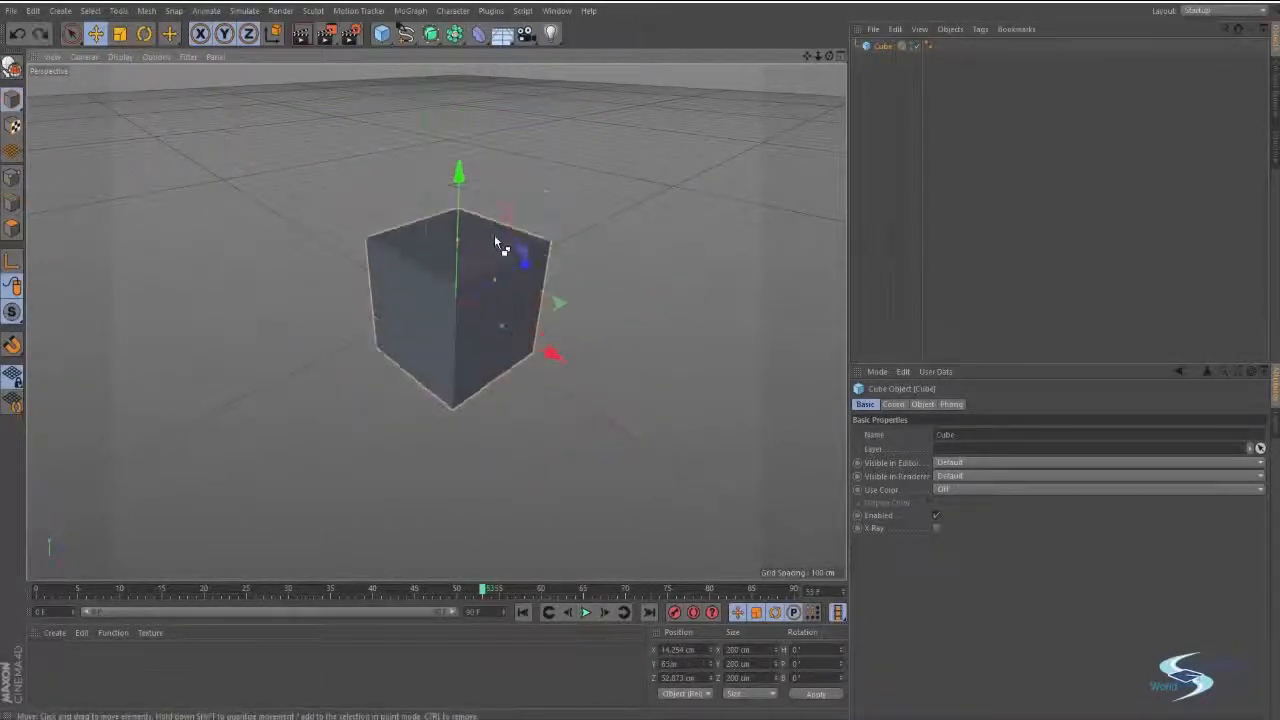
{"action": "key", "text": "ctrl+s"}
{"action": "left_click", "coordinate": [603, 361]}
{"action": "key", "text": "ctrl+z"}
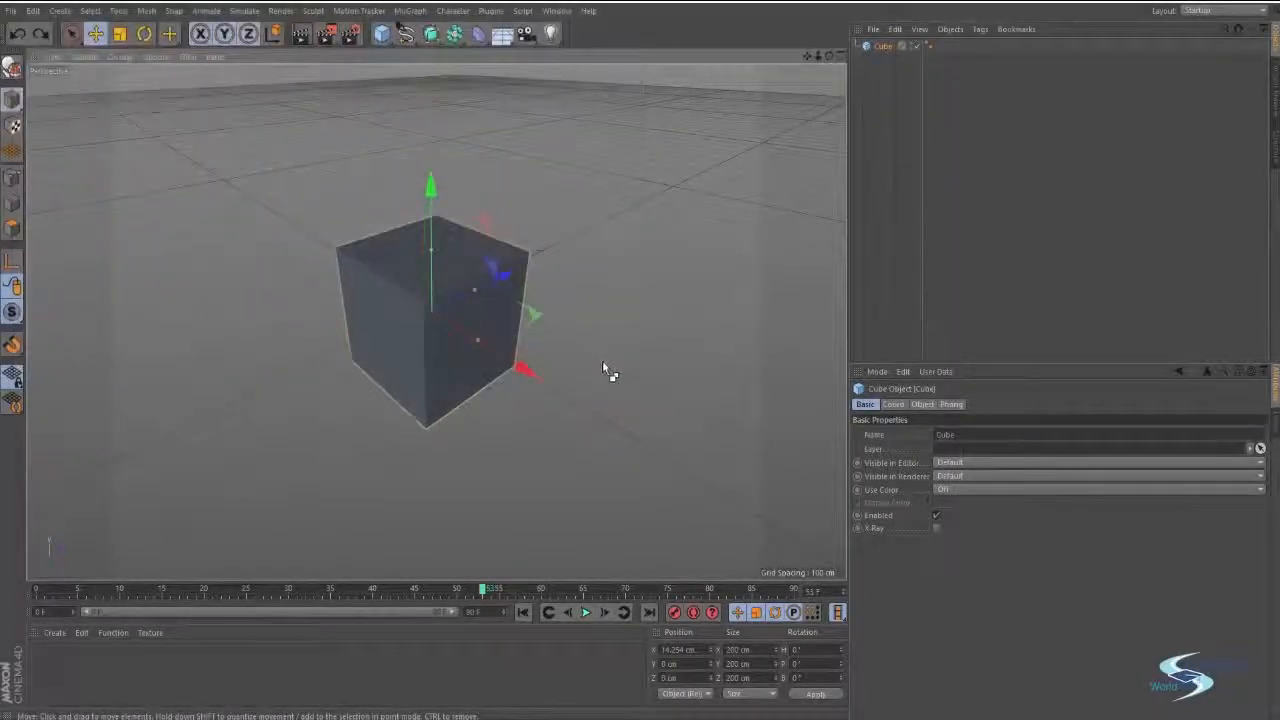
{"action": "key", "text": "ctrl+z"}
{"action": "left_click_drag", "start_coordinate": [455, 278], "coordinate": [543, 358], "text": "alt"}
{"action": "key", "text": "ctrl+z"}
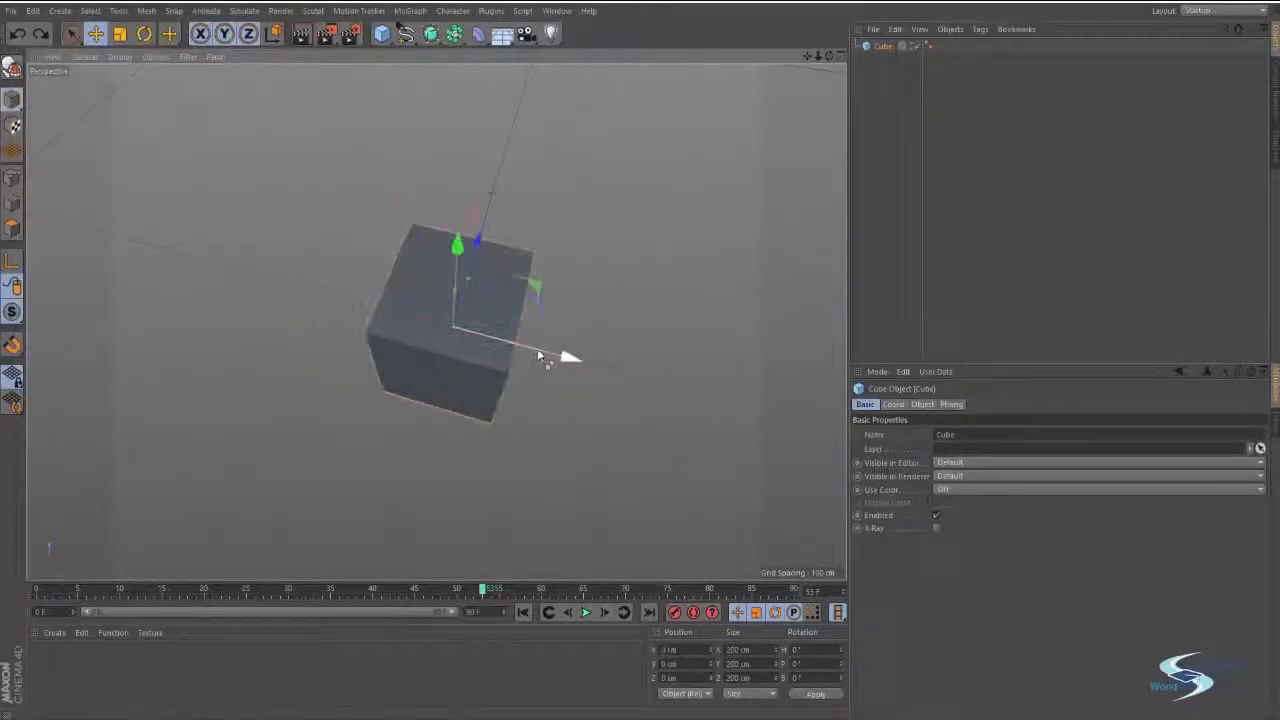
Try moving the cube within two axes at once using its plane handles, undoing each move.
{"action": "left_click_drag", "start_coordinate": [491, 318], "coordinate": [595, 401], "text": "alt"}
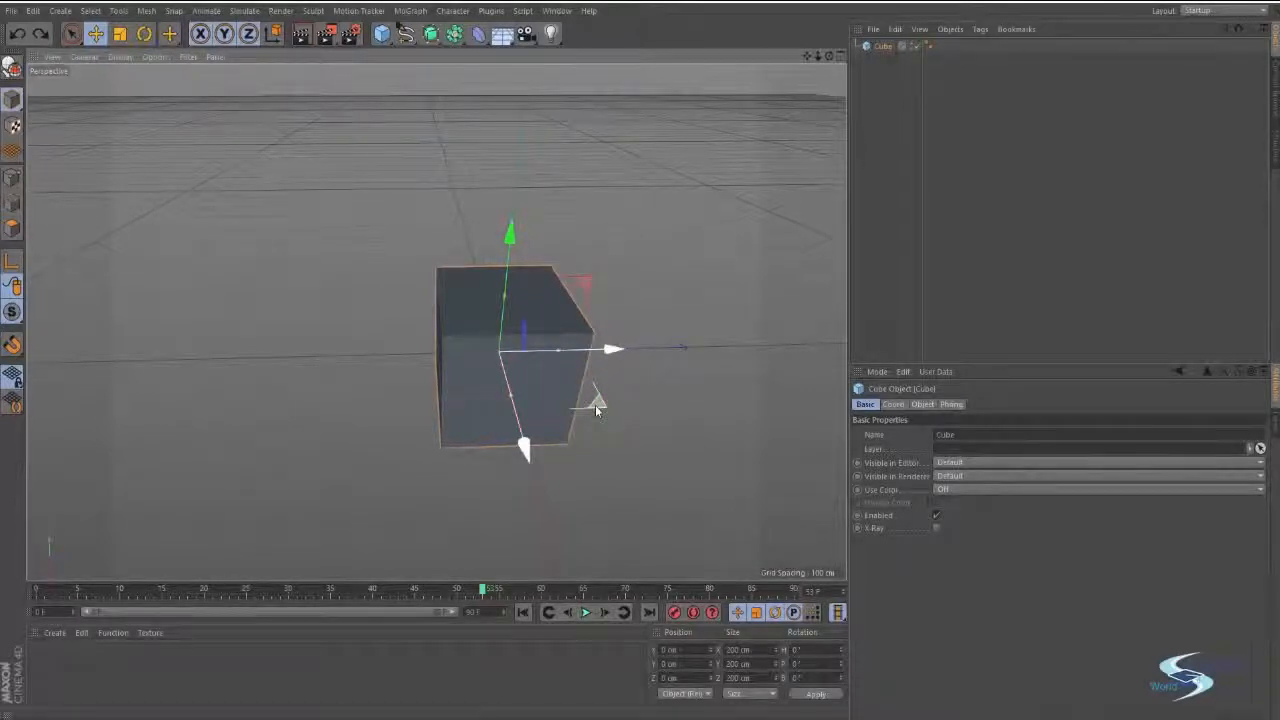
{"action": "mouse_move", "coordinate": [595, 405]}
{"action": "left_mouse_down"}
{"action": "mouse_move", "coordinate": [589, 445]}
{"action": "mouse_move", "coordinate": [729, 525]}
{"action": "mouse_move", "coordinate": [745, 340]}
{"action": "mouse_move", "coordinate": [680, 181]}
{"action": "mouse_move", "coordinate": [300, 240]}
{"action": "mouse_move", "coordinate": [457, 566]}
{"action": "mouse_move", "coordinate": [836, 562]}
{"action": "mouse_move", "coordinate": [680, 281]}
{"action": "mouse_move", "coordinate": [737, 251]}
{"action": "mouse_move", "coordinate": [440, 475]}
{"action": "mouse_move", "coordinate": [786, 486]}
{"action": "mouse_move", "coordinate": [792, 225]}
{"action": "mouse_move", "coordinate": [660, 135]}
{"action": "mouse_move", "coordinate": [775, 160]}
{"action": "mouse_move", "coordinate": [830, 265]}
{"action": "mouse_move", "coordinate": [845, 265]}
{"action": "mouse_move", "coordinate": [697, 184]}
{"action": "mouse_move", "coordinate": [266, 314]}
{"action": "mouse_move", "coordinate": [223, 506]}
{"action": "mouse_move", "coordinate": [133, 452]}
{"action": "mouse_move", "coordinate": [240, 300]}
{"action": "mouse_move", "coordinate": [738, 451]}
{"action": "mouse_move", "coordinate": [634, 543]}
{"action": "mouse_move", "coordinate": [583, 543]}
{"action": "mouse_move", "coordinate": [783, 407]}
{"action": "mouse_move", "coordinate": [686, 429]}
{"action": "mouse_move", "coordinate": [830, 180]}
{"action": "mouse_move", "coordinate": [155, 232]}
{"action": "mouse_move", "coordinate": [566, 560]}
{"action": "mouse_move", "coordinate": [646, 381]}
{"action": "mouse_move", "coordinate": [609, 414]}
{"action": "left_mouse_up"}
{"action": "key", "text": "ctrl+z"}
{"action": "left_click_drag", "start_coordinate": [540, 342], "coordinate": [502, 323], "text": "alt"}
{"action": "left_click_drag", "start_coordinate": [637, 314], "coordinate": [806, 294]}
{"action": "key", "text": "ctrl+z"}
{"action": "left_click_drag", "start_coordinate": [560, 371], "coordinate": [455, 355], "text": "alt"}
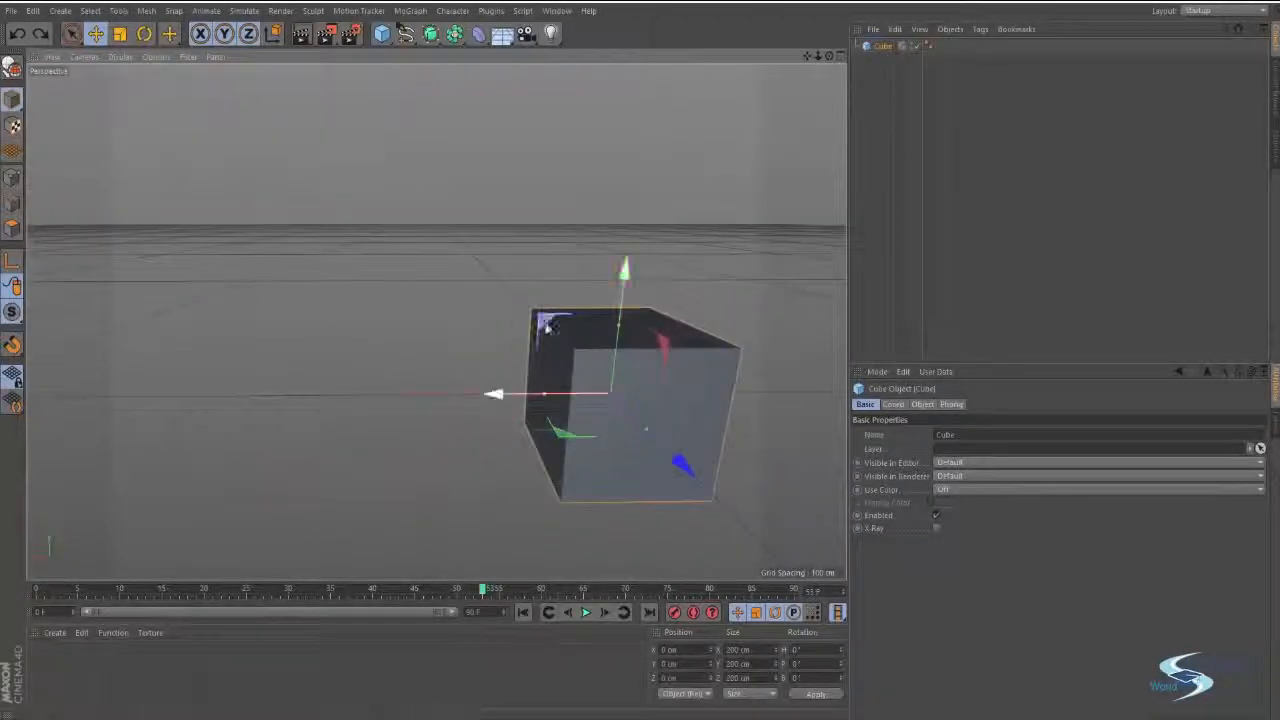
{"action": "left_click_drag", "start_coordinate": [547, 326], "coordinate": [497, 260]}
{"action": "key", "text": "ctrl+z"}
Scale the cube uniformly to about 261 cm on each side with the Scale tool.
{"action": "left_click_drag", "start_coordinate": [595, 338], "coordinate": [707, 363], "text": "alt"}
{"action": "scroll", "coordinate": [497, 362], "scroll_direction": "down", "scroll_amount": 3}
{"action": "left_click_drag", "start_coordinate": [497, 367], "coordinate": [466, 356], "text": "alt"}
{"action": "left_click", "coordinate": [629, 357]}
{"action": "left_click", "coordinate": [547, 345]}
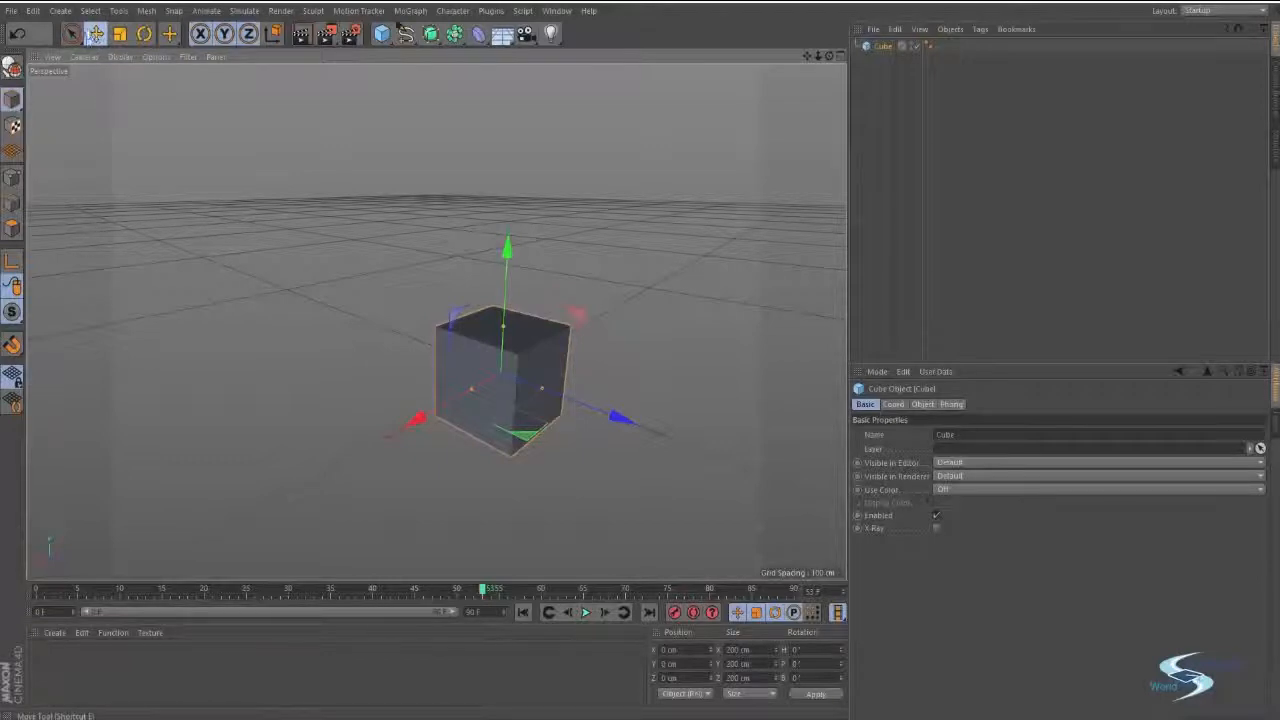
{"action": "left_click", "coordinate": [120, 34]}
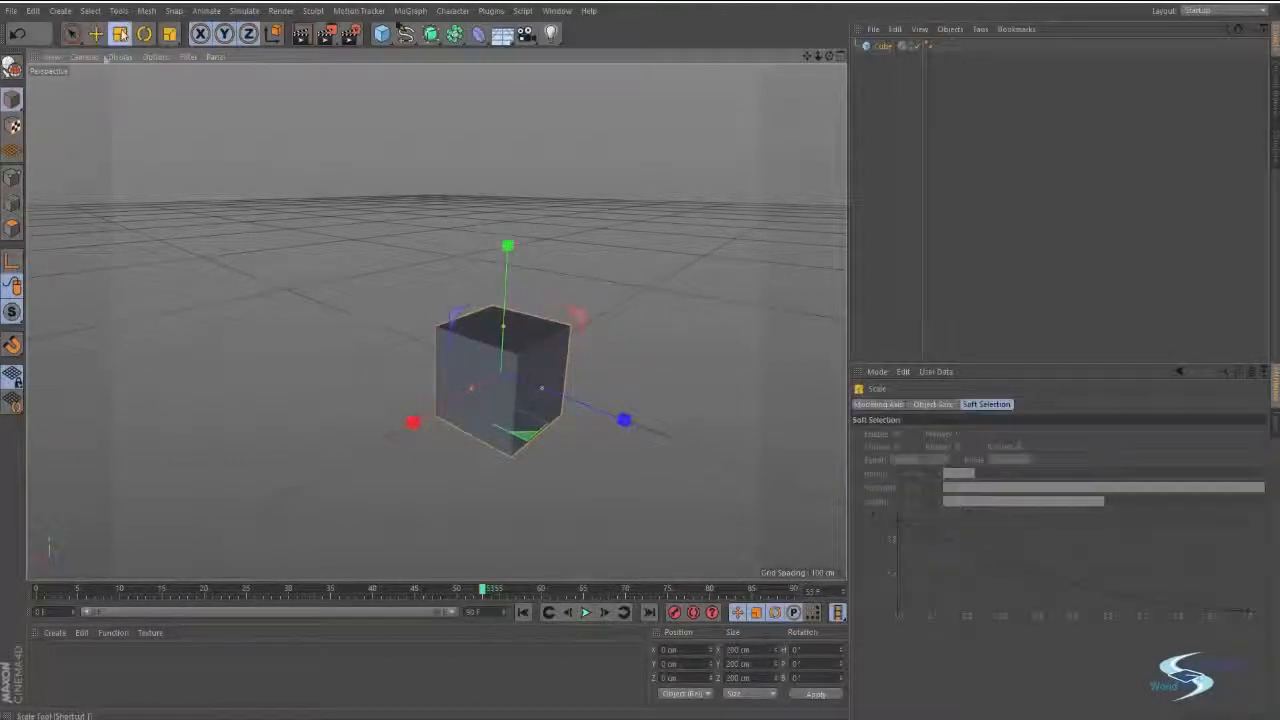
{"action": "left_click_drag", "start_coordinate": [532, 338], "coordinate": [617, 400], "text": "alt"}
{"action": "left_click_drag", "start_coordinate": [617, 400], "coordinate": [563, 367], "text": "alt"}
{"action": "left_click_drag", "start_coordinate": [494, 343], "coordinate": [578, 353], "text": "alt"}
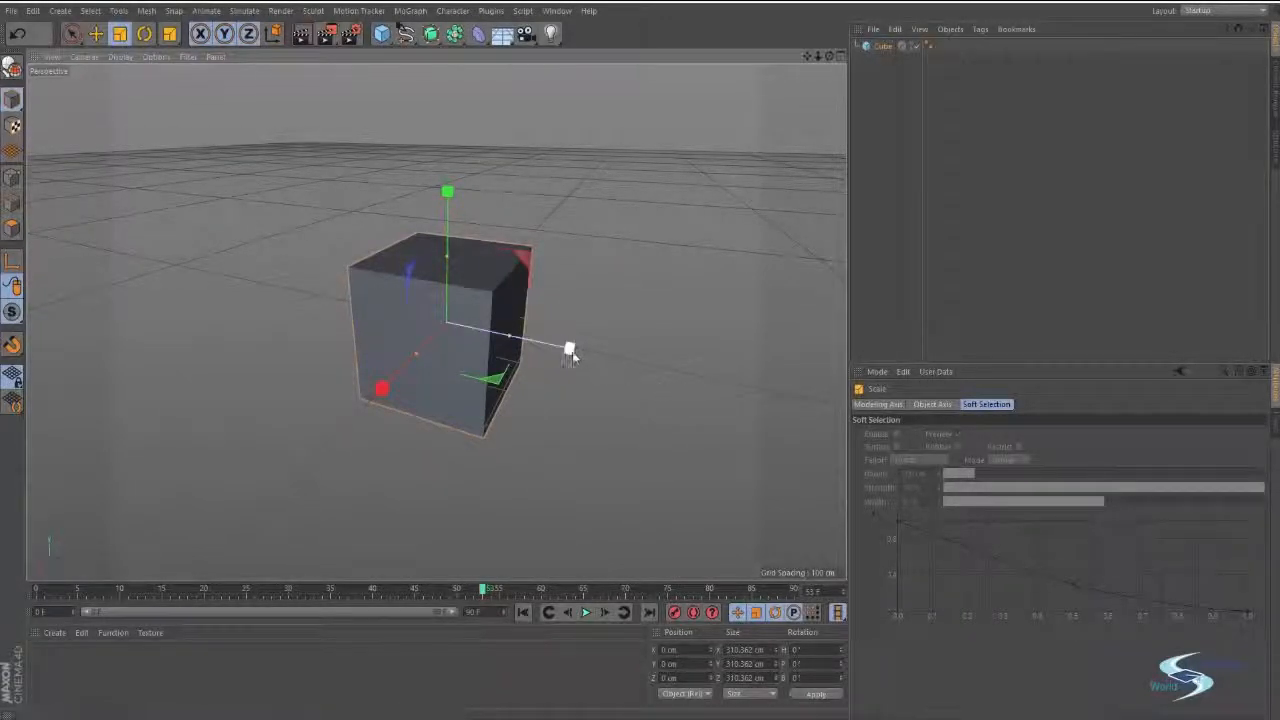
{"action": "left_click_drag", "start_coordinate": [571, 349], "coordinate": [545, 352]}
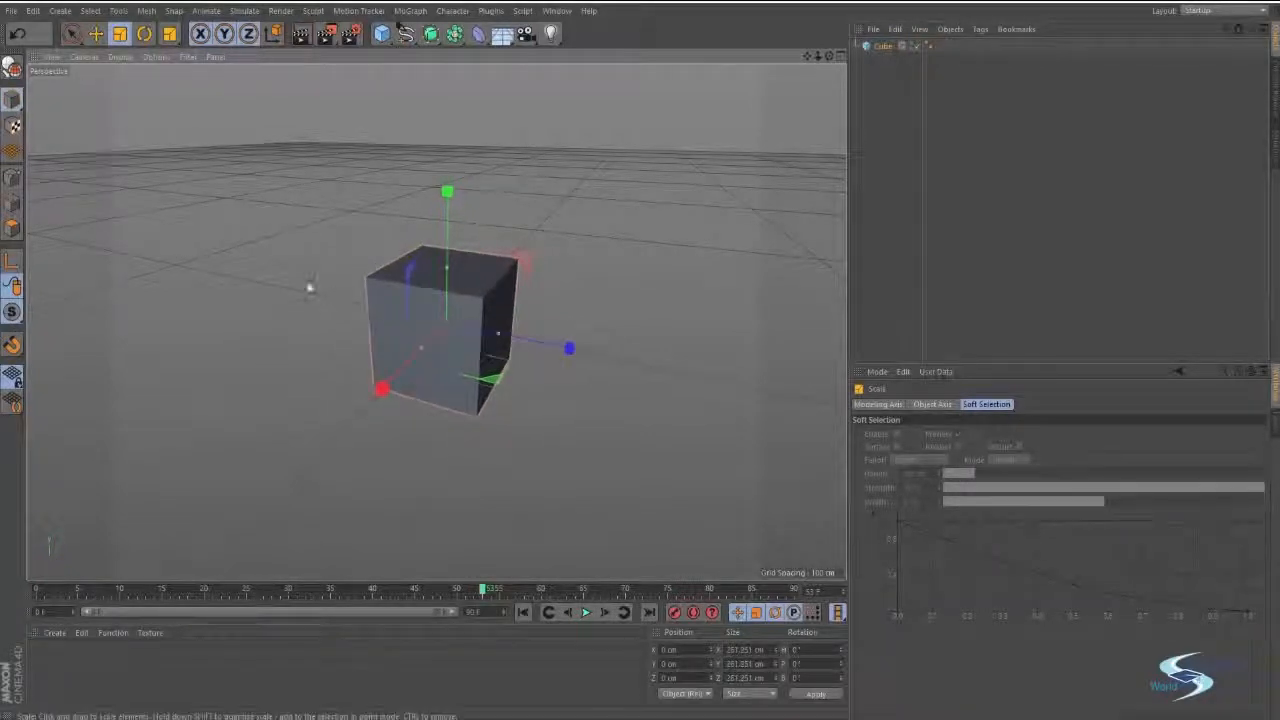
{"action": "left_click_drag", "start_coordinate": [483, 307], "coordinate": [574, 354], "text": "alt"}
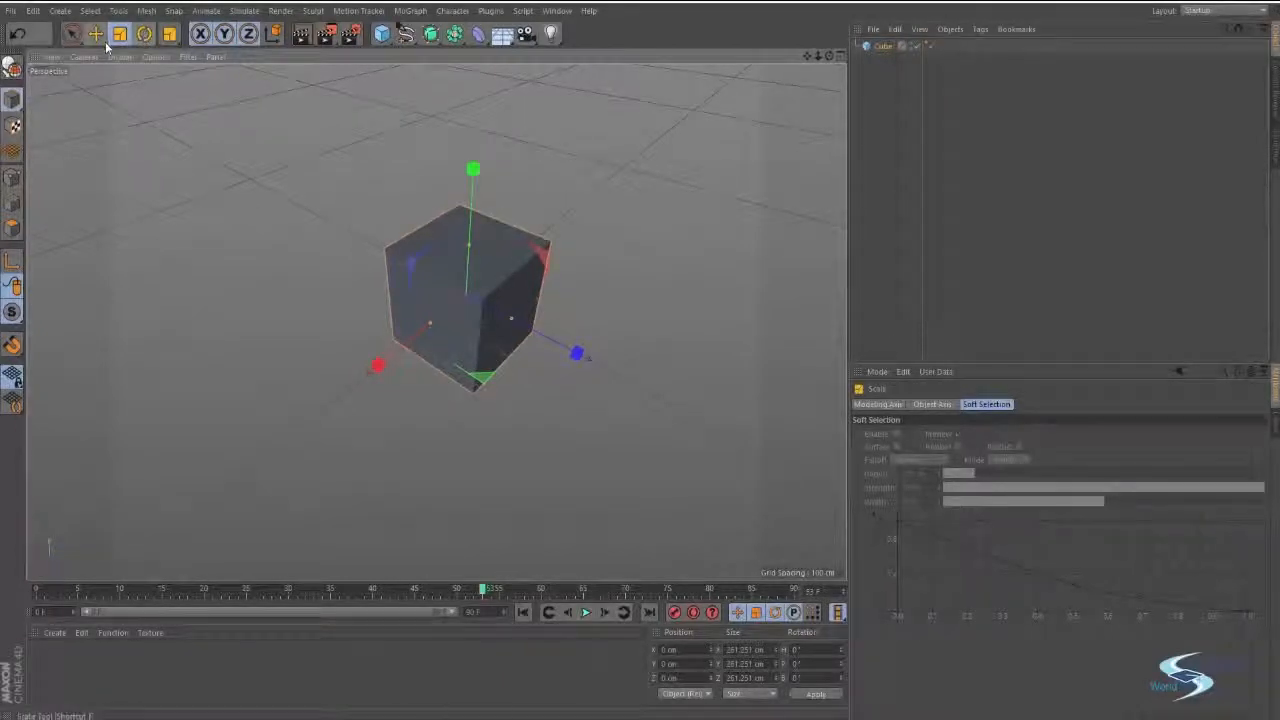
Reselect the cube and switch between the Move, Rotate and Scale tools to compare their handles.
{"action": "left_click", "coordinate": [225, 142]}
{"action": "left_click", "coordinate": [465, 296]}
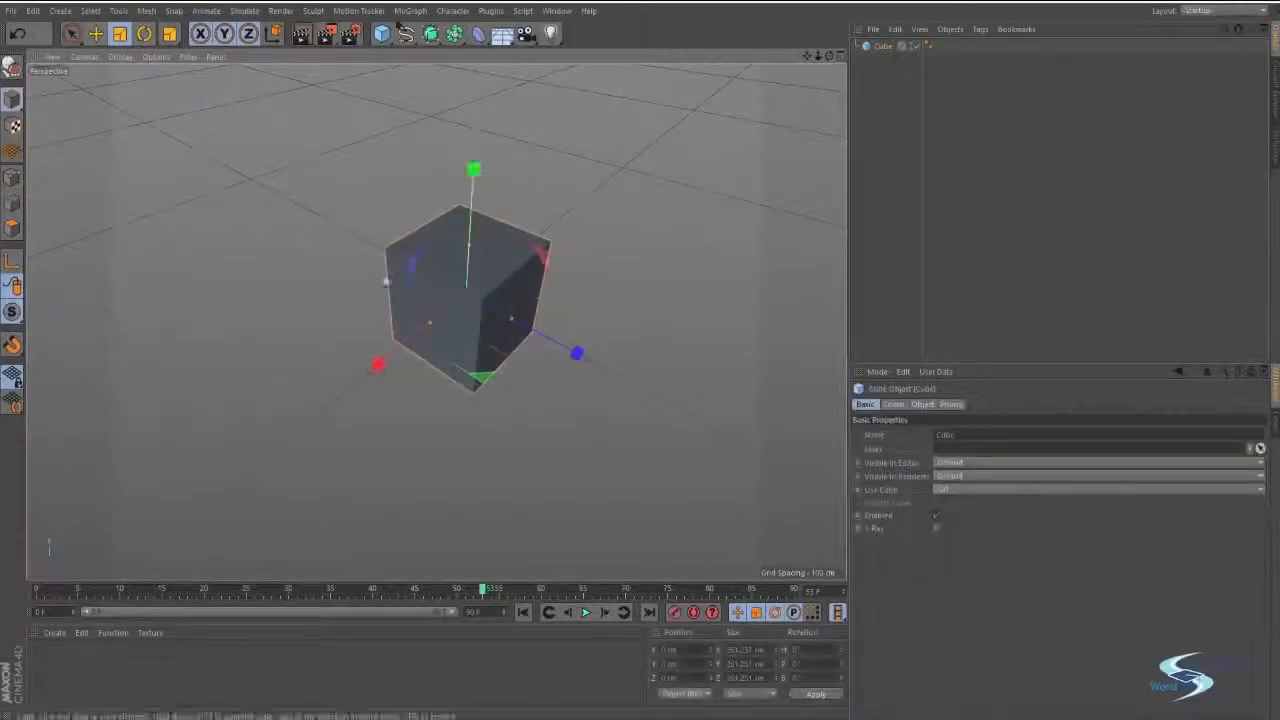
{"action": "key", "text": "e"}
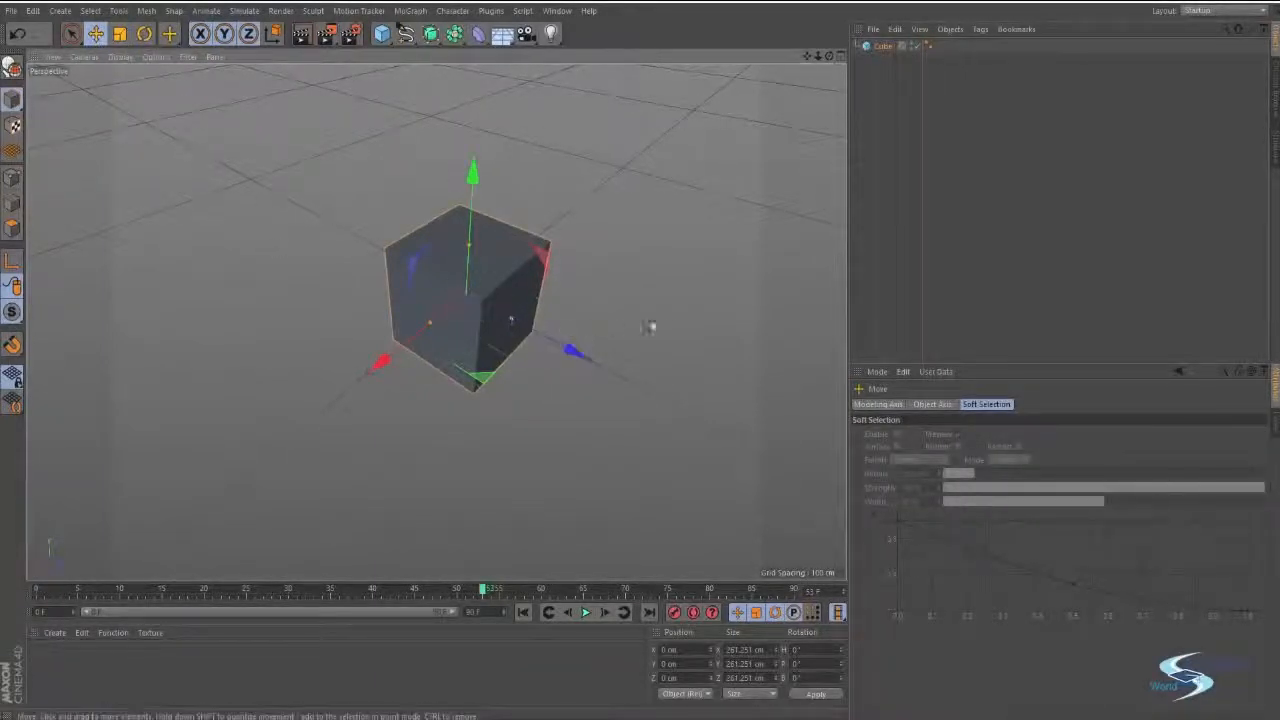
{"action": "key", "text": "r"}
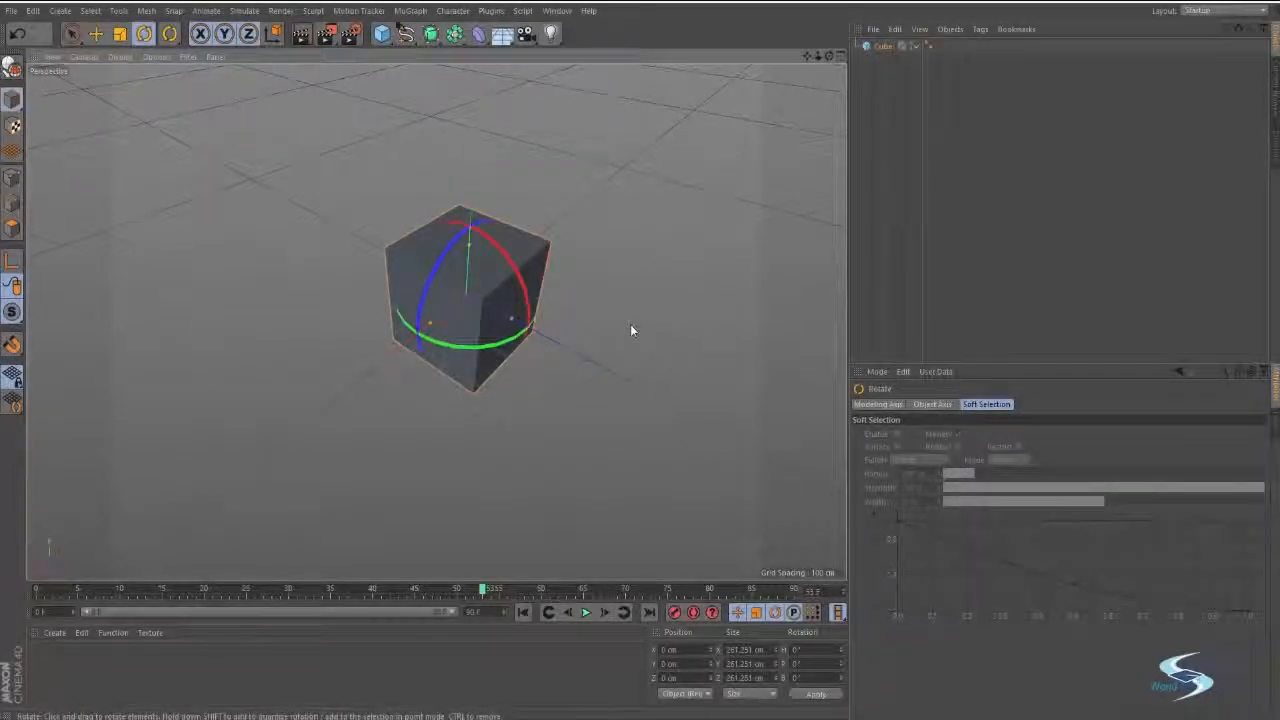
{"action": "key", "text": "t"}
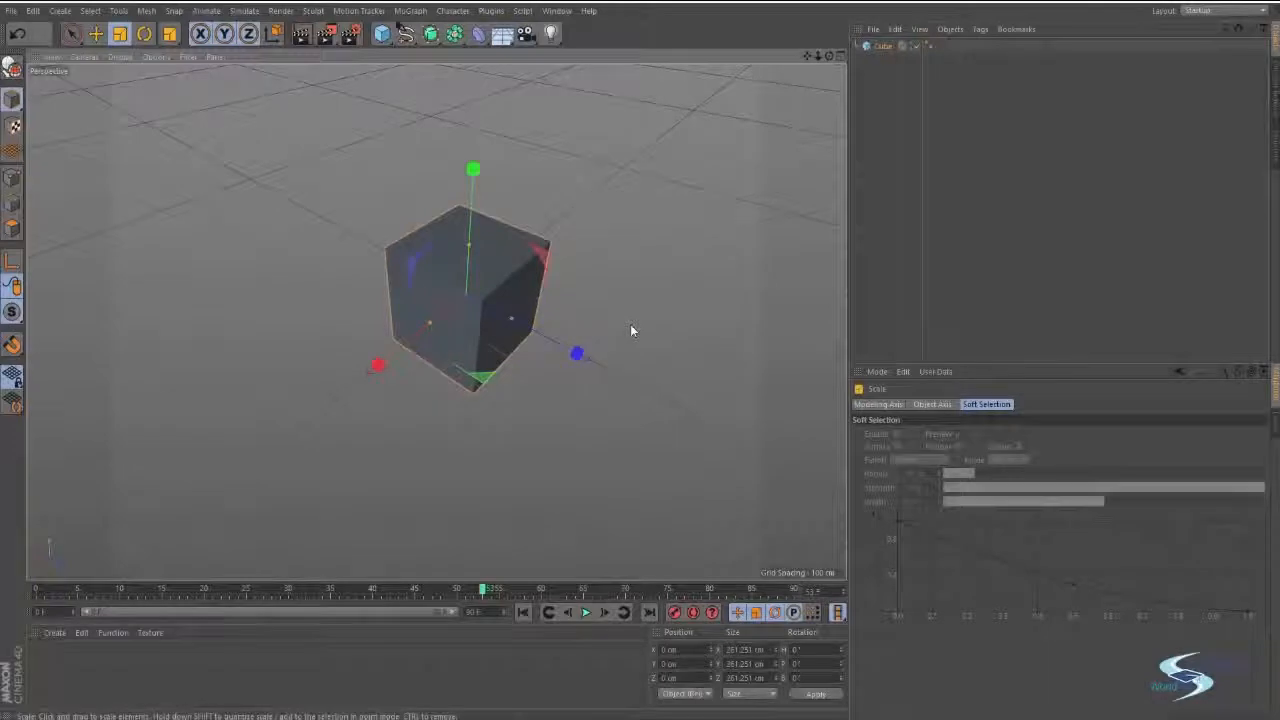
{"action": "key", "text": "r"}
{"action": "key", "text": "e"}
Rotate the cube freehand to about H 74.6°, P 52° and B 219°, and toggle the coordinate system.
{"action": "key", "text": "r"}
{"action": "left_click_drag", "start_coordinate": [630, 331], "coordinate": [503, 223], "text": "alt"}
{"action": "mouse_move", "coordinate": [434, 244]}
{"action": "left_mouse_down"}
{"action": "mouse_move", "coordinate": [391, 343]}
{"action": "mouse_move", "coordinate": [443, 252]}
{"action": "left_mouse_up"}
{"action": "left_click_drag", "start_coordinate": [468, 318], "coordinate": [494, 436]}
{"action": "key", "text": "w"}
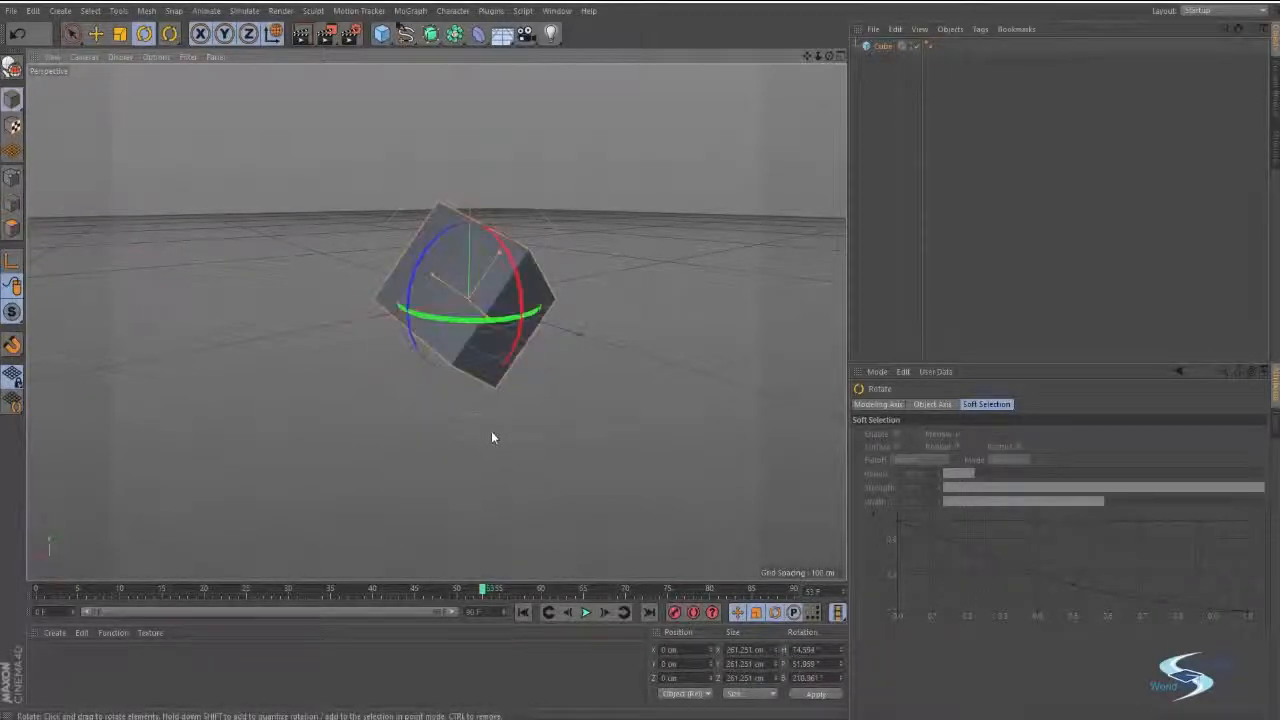
Scale the rotated cube uniformly with the Scale tool and inspect it from another angle.
{"action": "key", "text": "t"}
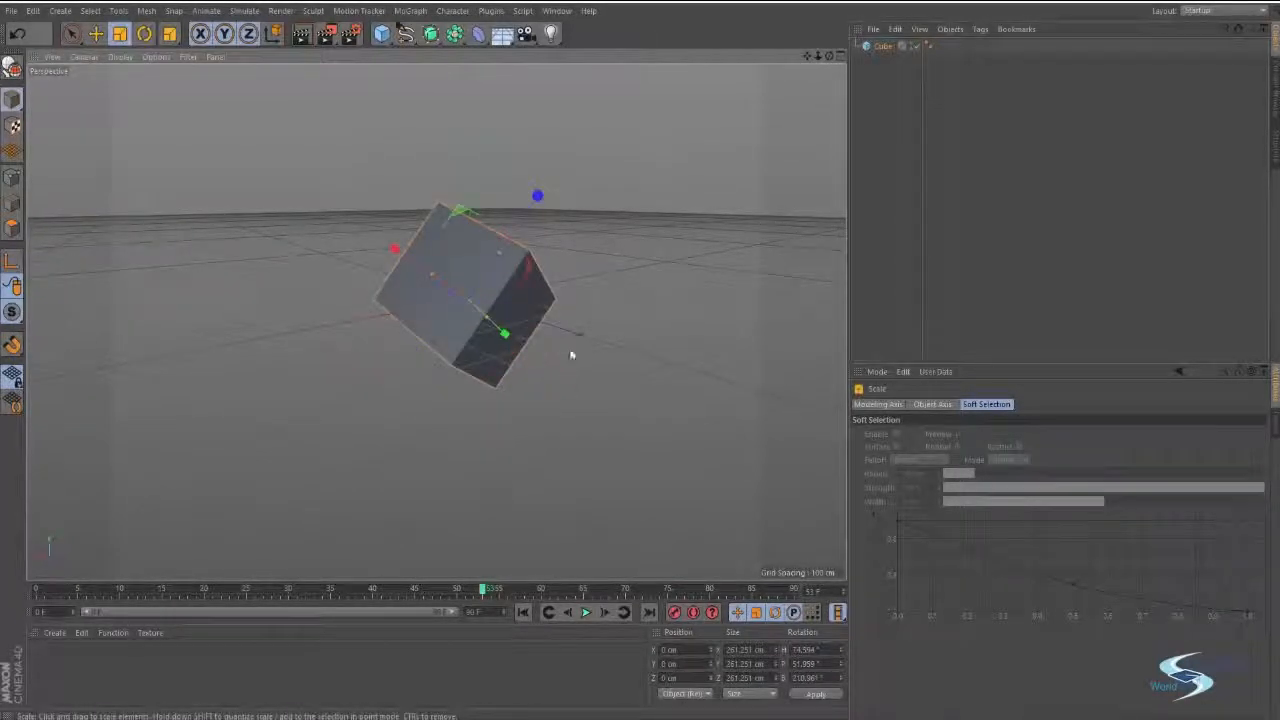
{"action": "left_click_drag", "start_coordinate": [571, 354], "coordinate": [650, 354]}
{"action": "left_click_drag", "start_coordinate": [357, 323], "coordinate": [566, 312], "text": "alt"}
{"action": "left_click", "coordinate": [566, 312]}
{"action": "left_click_drag", "start_coordinate": [434, 323], "coordinate": [475, 300], "text": "alt"}
{"action": "left_click", "coordinate": [475, 300]}
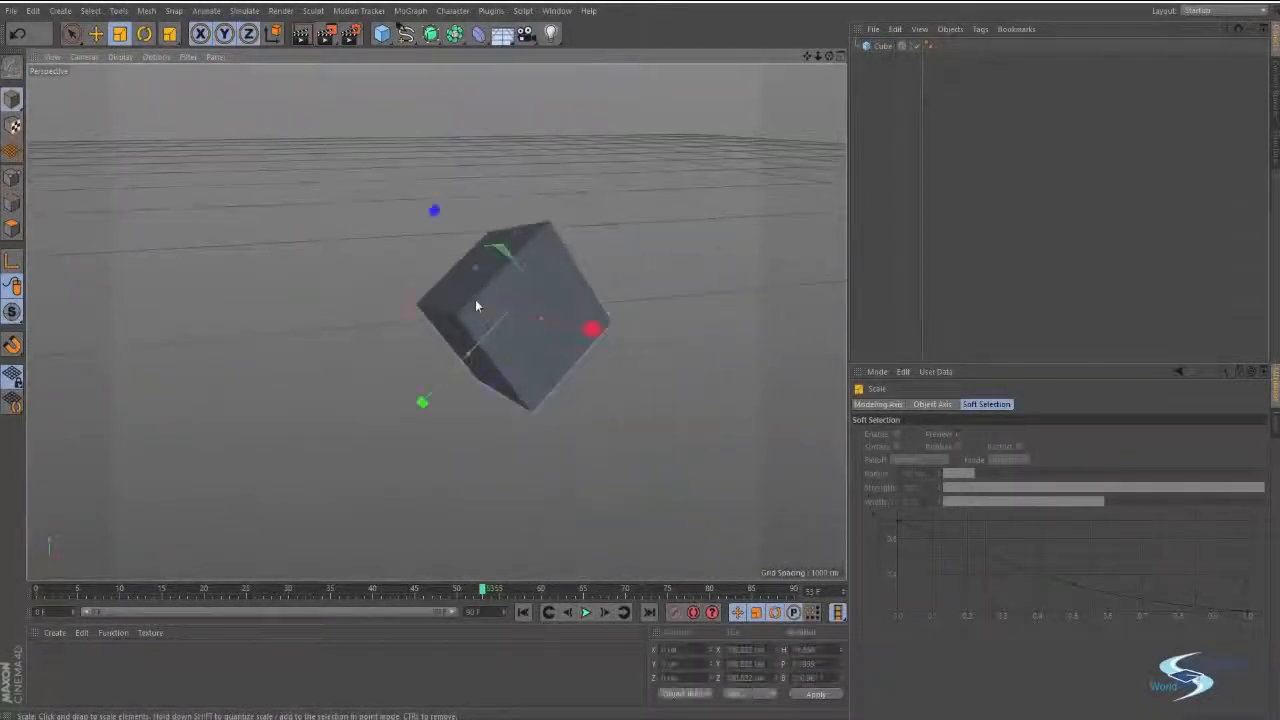
Delete the rotated cube and add a new default cube primitive in its place.
{"action": "key", "text": "Delete"}
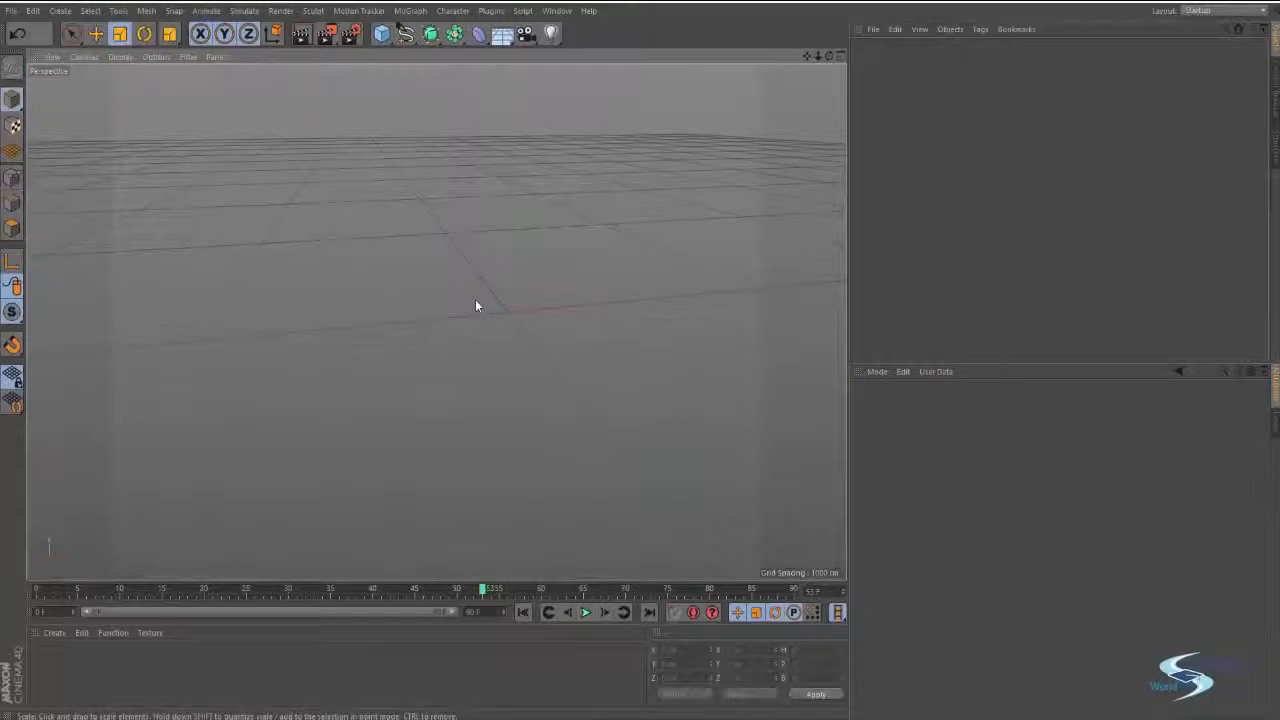
{"action": "left_click", "coordinate": [381, 34]}
{"action": "scroll", "coordinate": [483, 323], "scroll_direction": "up", "scroll_amount": 5}
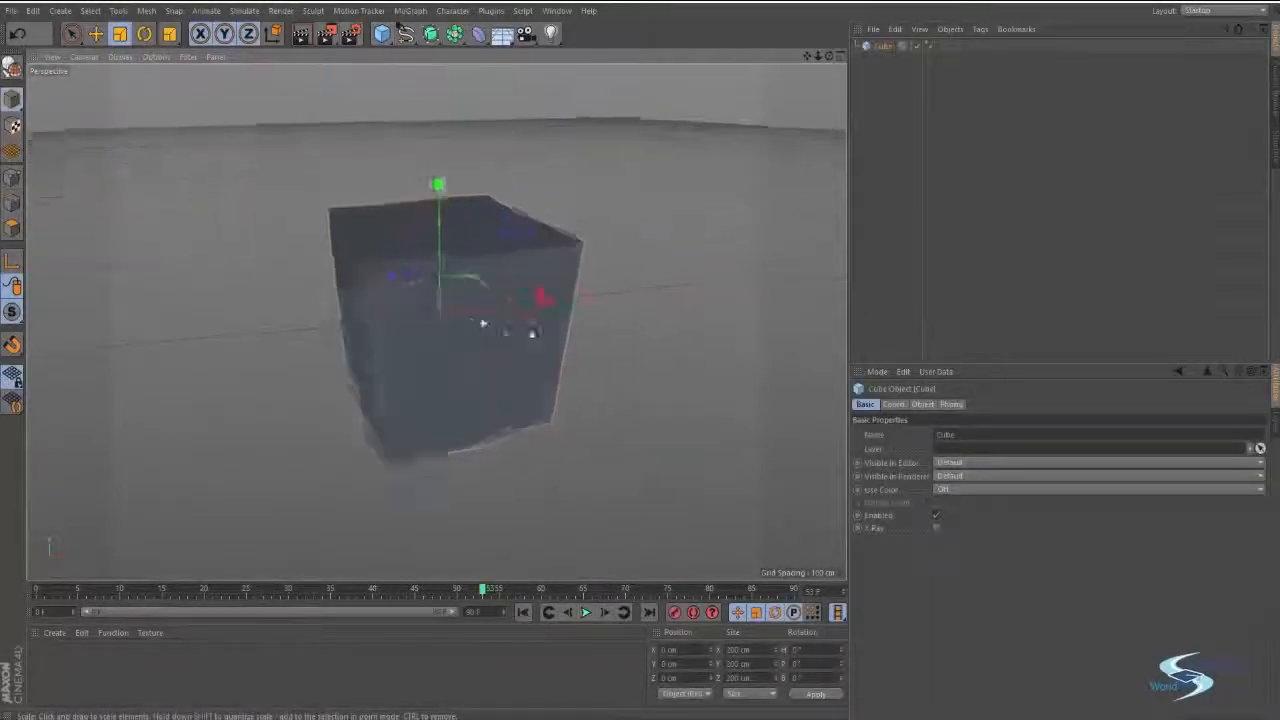
{"action": "left_click_drag", "start_coordinate": [532, 333], "coordinate": [617, 340], "text": "alt"}
{"action": "middle_click_drag", "start_coordinate": [617, 340], "coordinate": [689, 334], "text": "alt"}
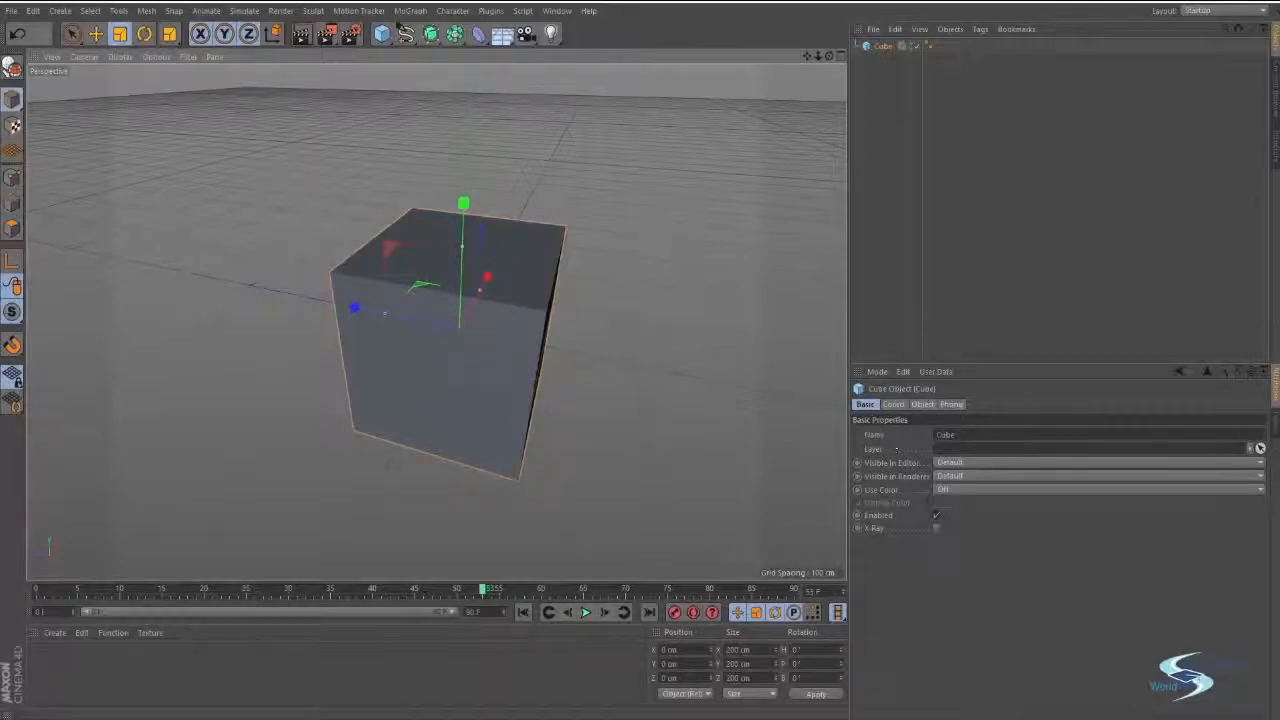
Hide the cube by setting Visible in Editor to Off, and restore the option to Default.
{"action": "double_click", "coordinate": [969, 434]}
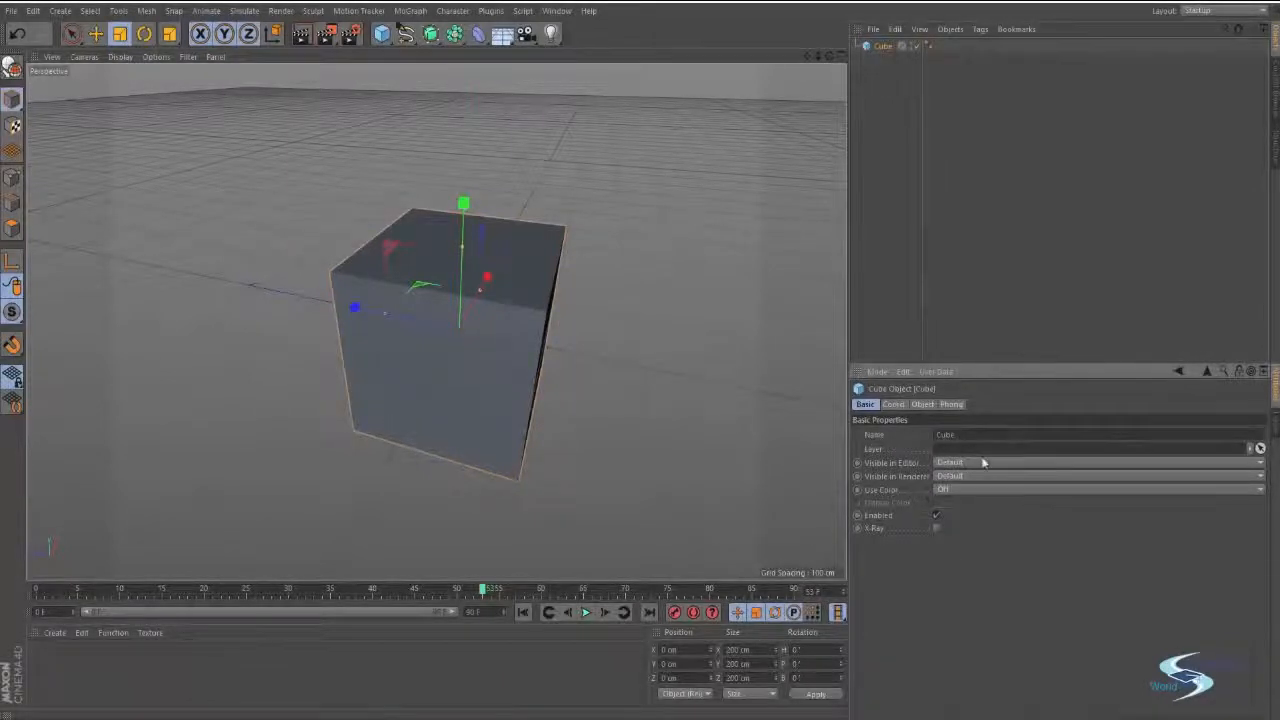
{"action": "left_click", "coordinate": [978, 460]}
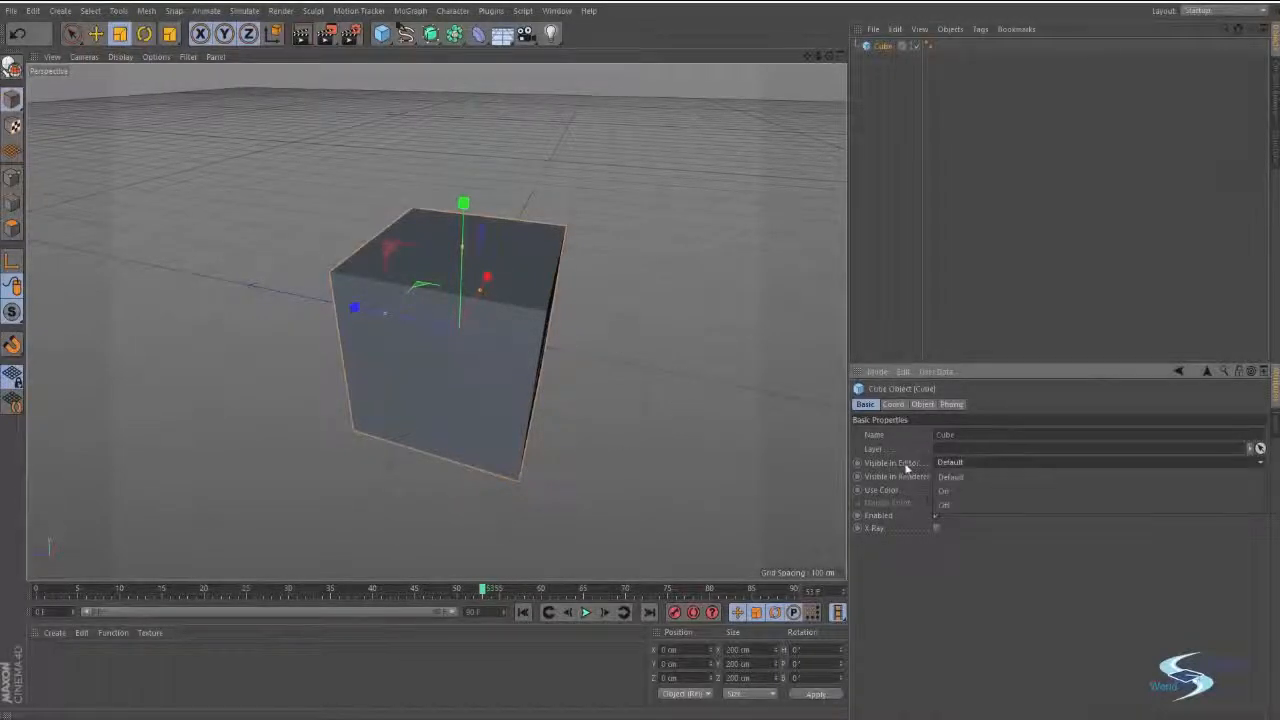
{"action": "left_click", "coordinate": [957, 503]}
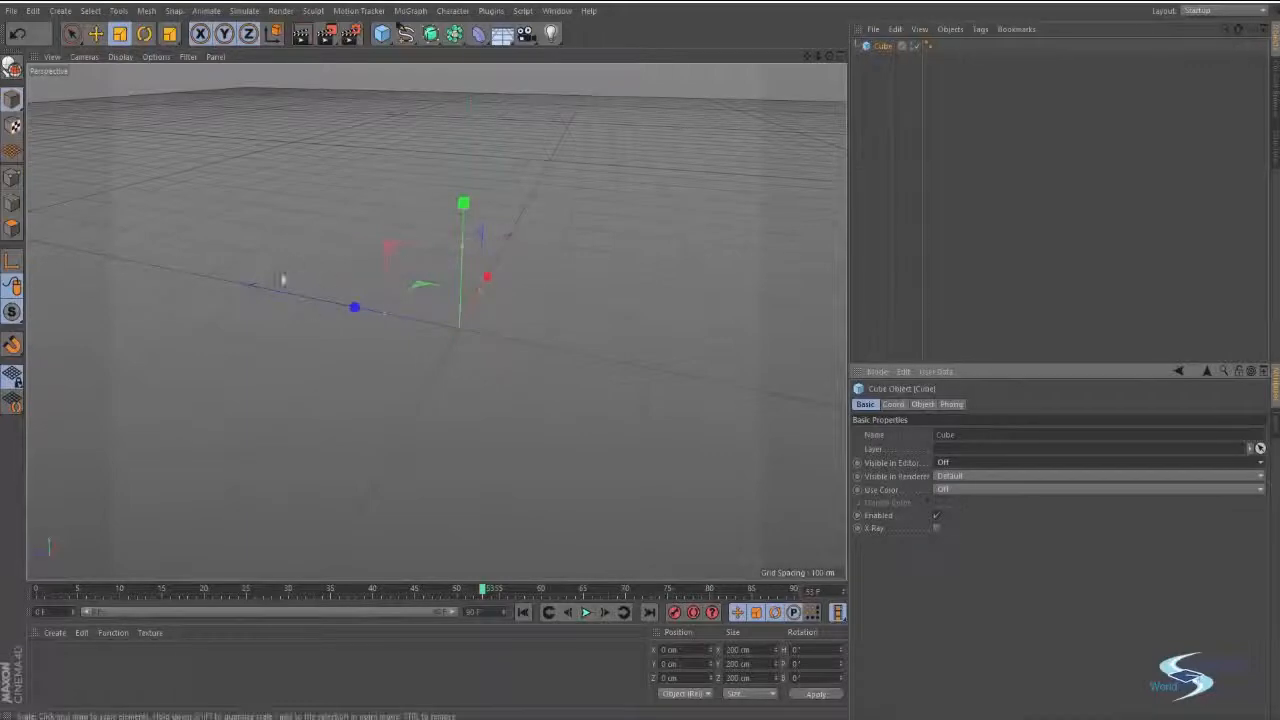
{"action": "left_click", "coordinate": [960, 464]}
{"action": "left_click", "coordinate": [958, 471]}
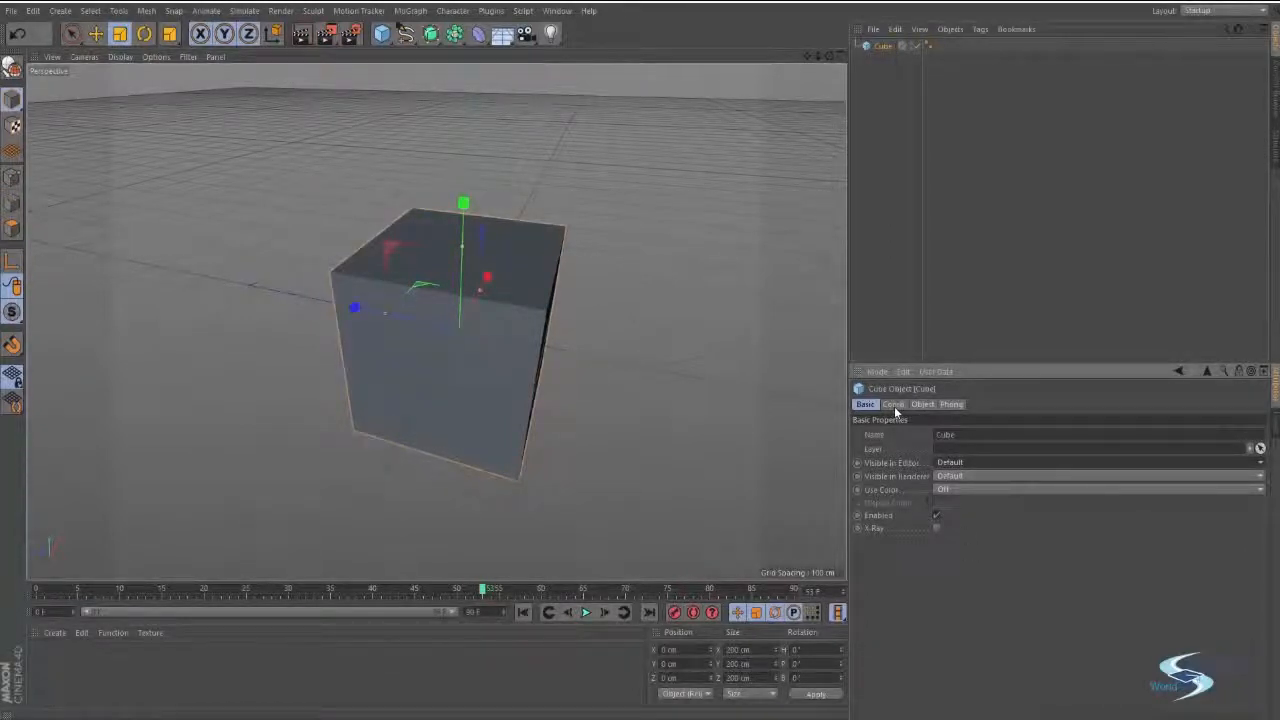
Set the cube's position coordinates to X 20 cm, Y 24 cm and Z 51 cm.
{"action": "left_click", "coordinate": [894, 406]}
{"action": "left_click_drag", "start_coordinate": [435, 322], "coordinate": [468, 343], "text": "alt"}
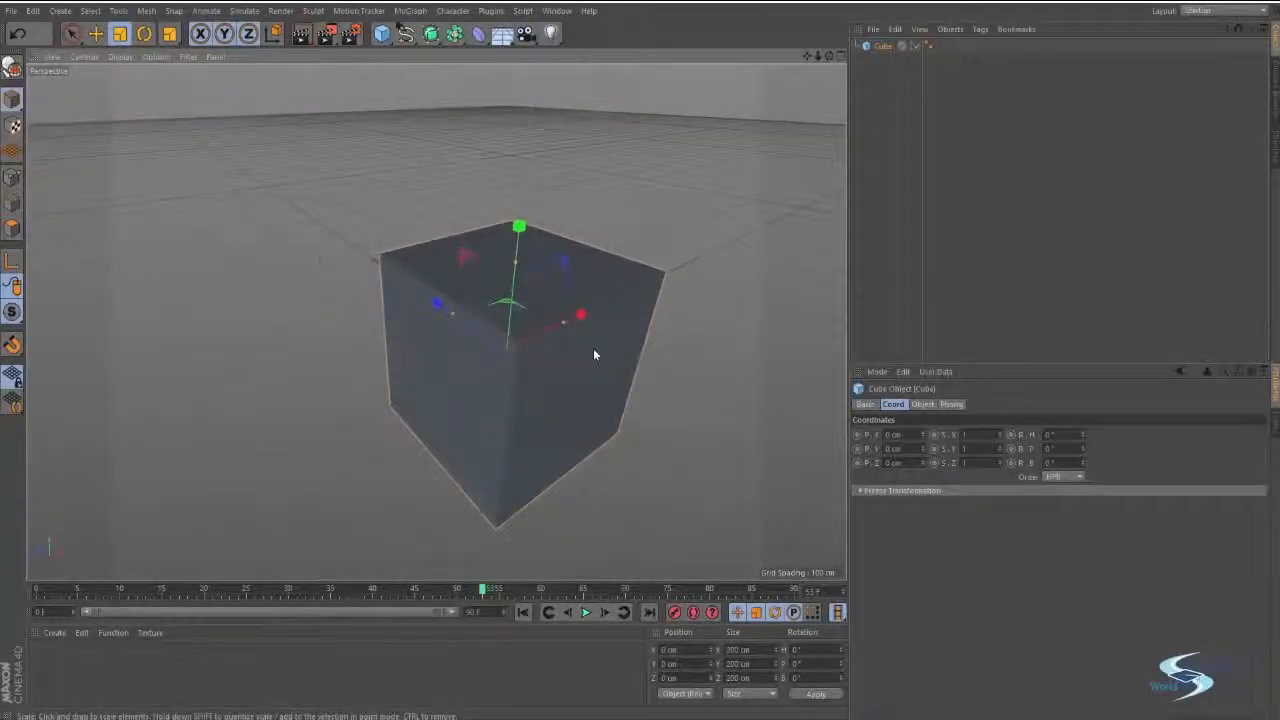
{"action": "left_click_drag", "start_coordinate": [594, 354], "coordinate": [275, 350], "text": "alt"}
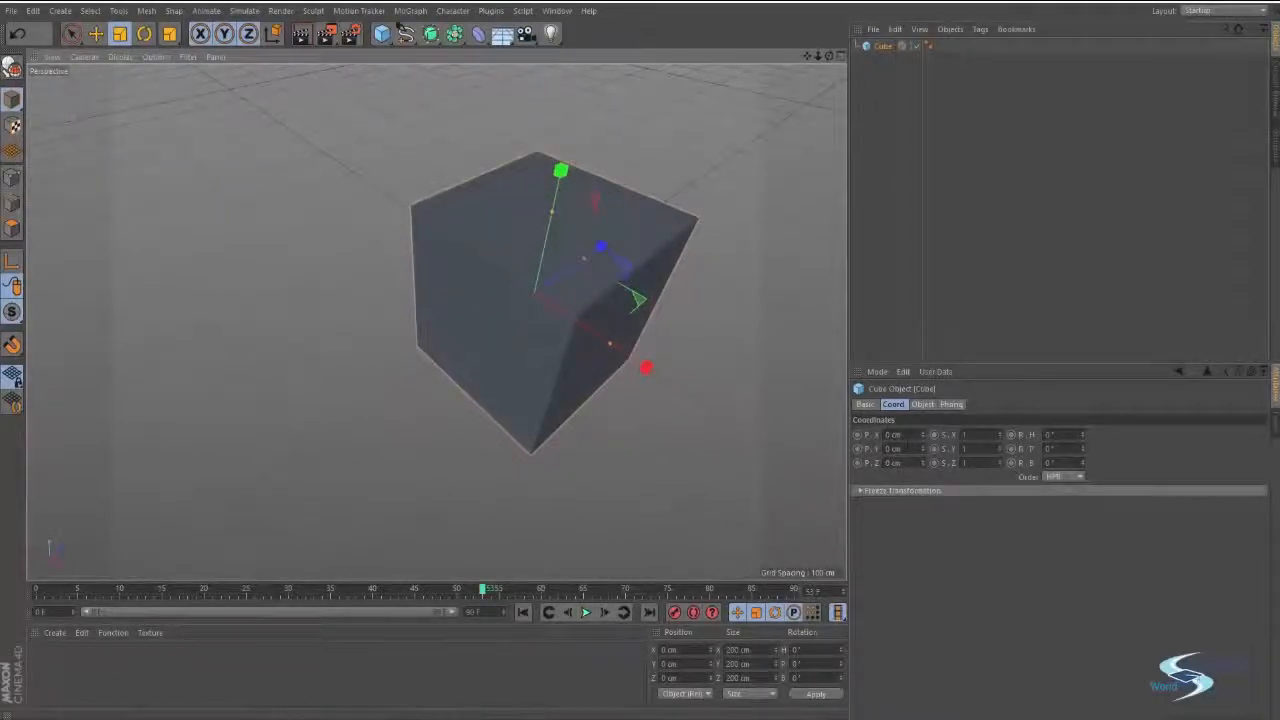
{"action": "mouse_move", "coordinate": [922, 436]}
{"action": "left_mouse_down"}
{"action": "mouse_move", "coordinate": [922, 380]}
{"action": "mouse_move", "coordinate": [922, 453]}
{"action": "left_mouse_up"}
{"action": "key", "text": "e"}
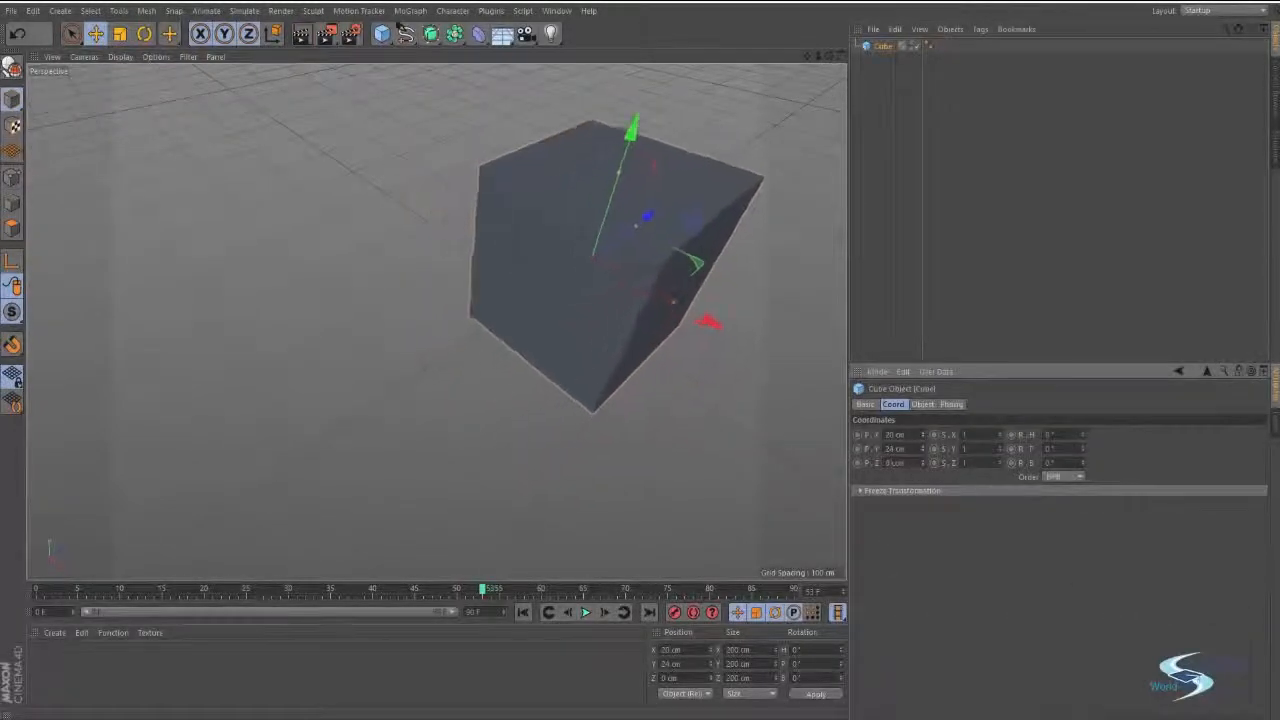
{"action": "left_click_drag", "start_coordinate": [600, 323], "coordinate": [502, 388]}
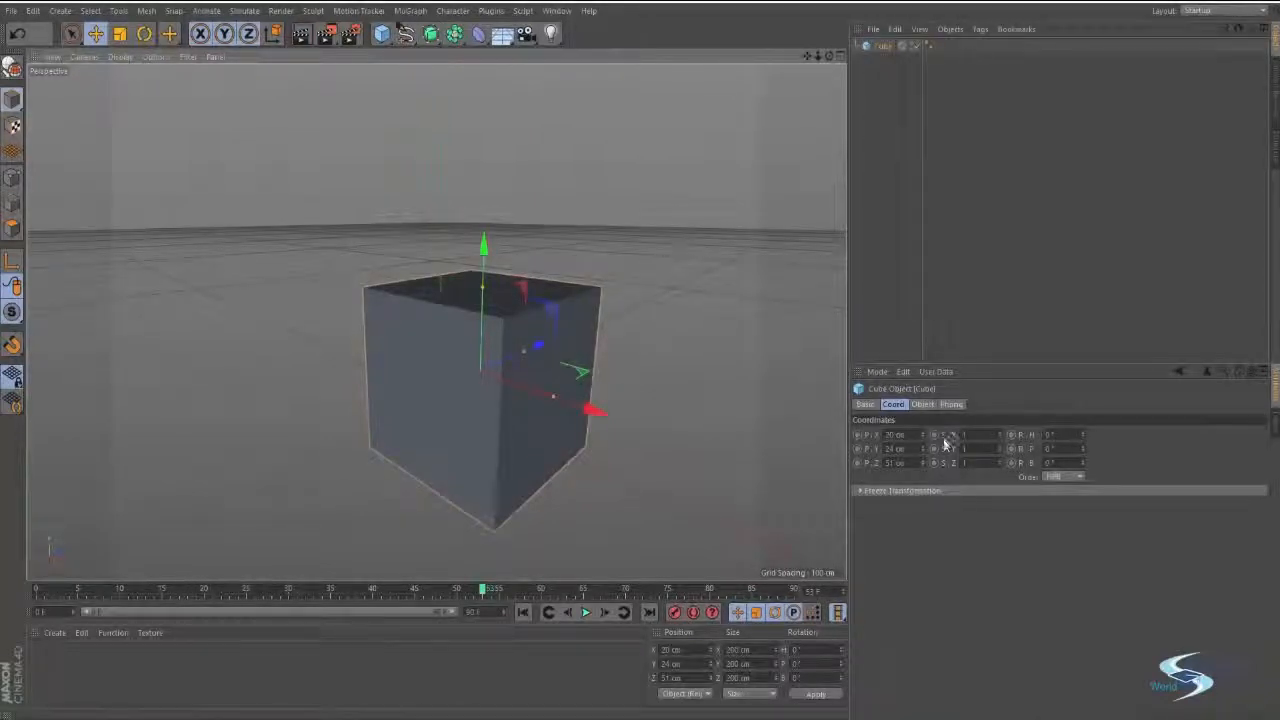
Try stretching the cube with an X scale of 2, inspect it from several angles, and undo the scaling.
{"action": "mouse_move", "coordinate": [1000, 437]}
{"action": "left_mouse_down"}
{"action": "mouse_move", "coordinate": [1000, 422]}
{"action": "mouse_move", "coordinate": [1000, 437]}
{"action": "left_mouse_up"}
{"action": "key", "text": "ctrl+z"}
{"action": "left_click_drag", "start_coordinate": [649, 369], "coordinate": [625, 388], "text": "alt"}
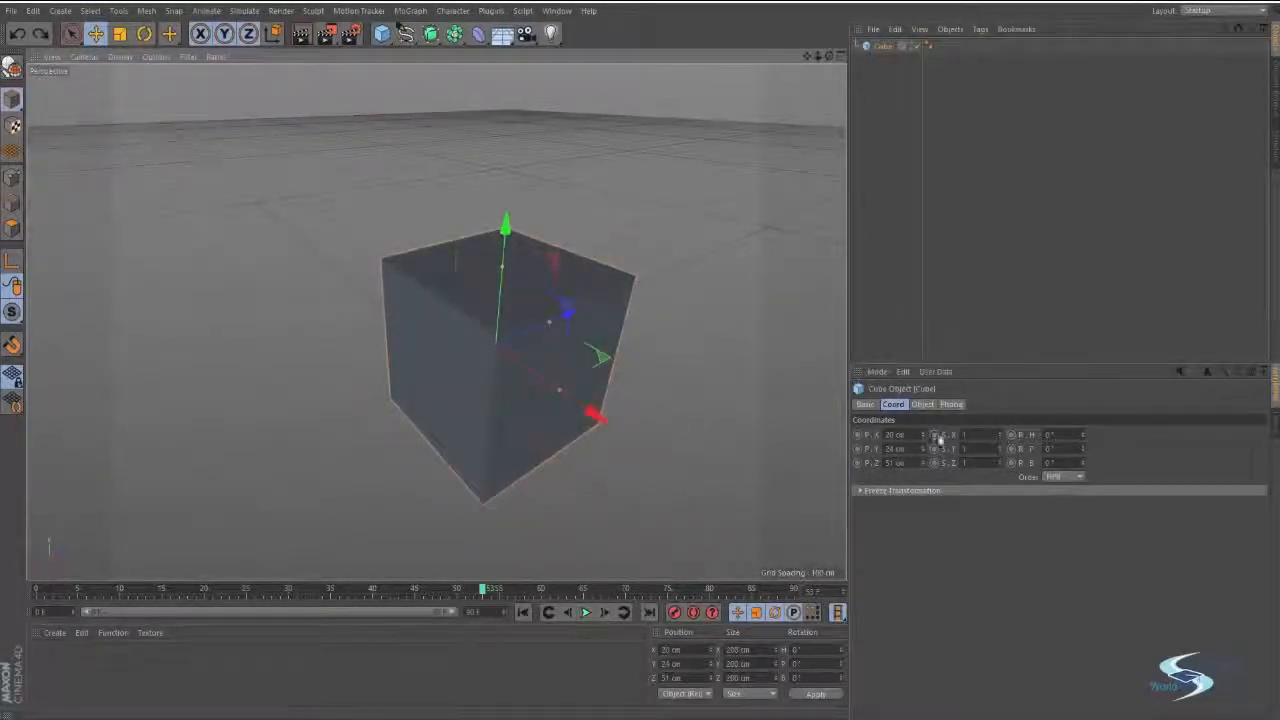
{"action": "left_click_drag", "start_coordinate": [566, 309], "coordinate": [593, 314], "text": "alt"}
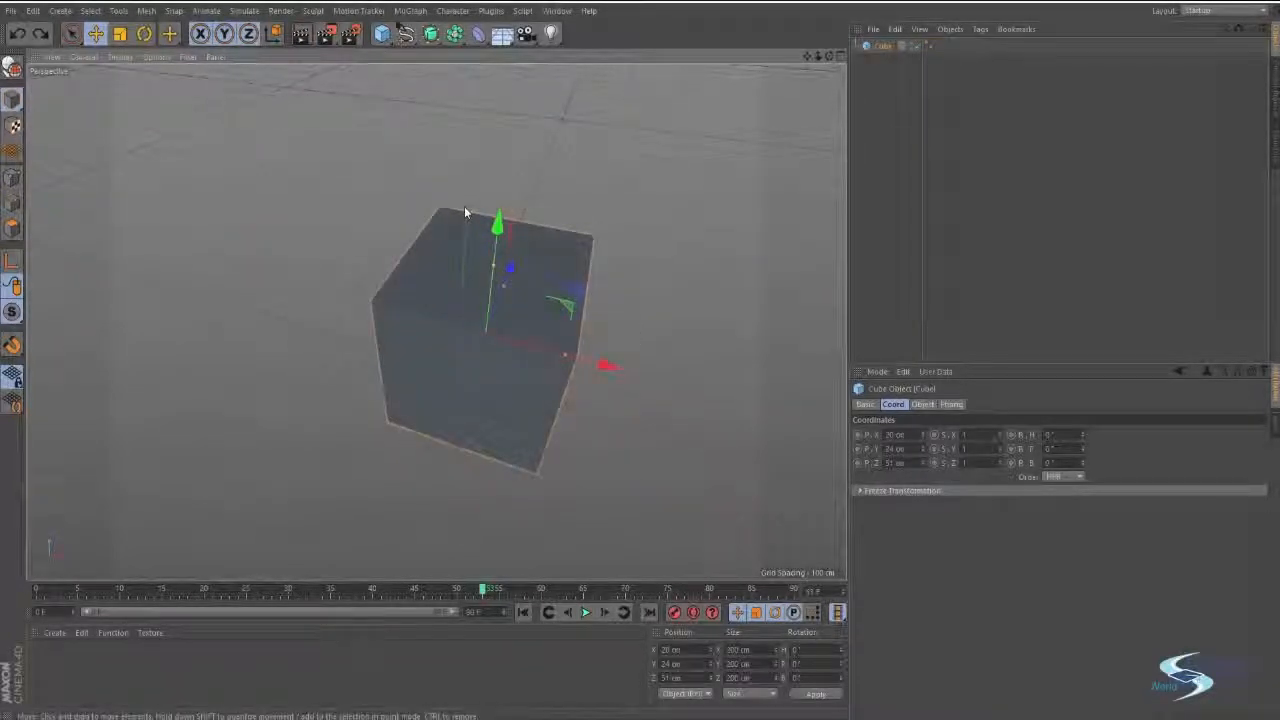
{"action": "left_click_drag", "start_coordinate": [594, 277], "coordinate": [609, 347], "text": "alt"}
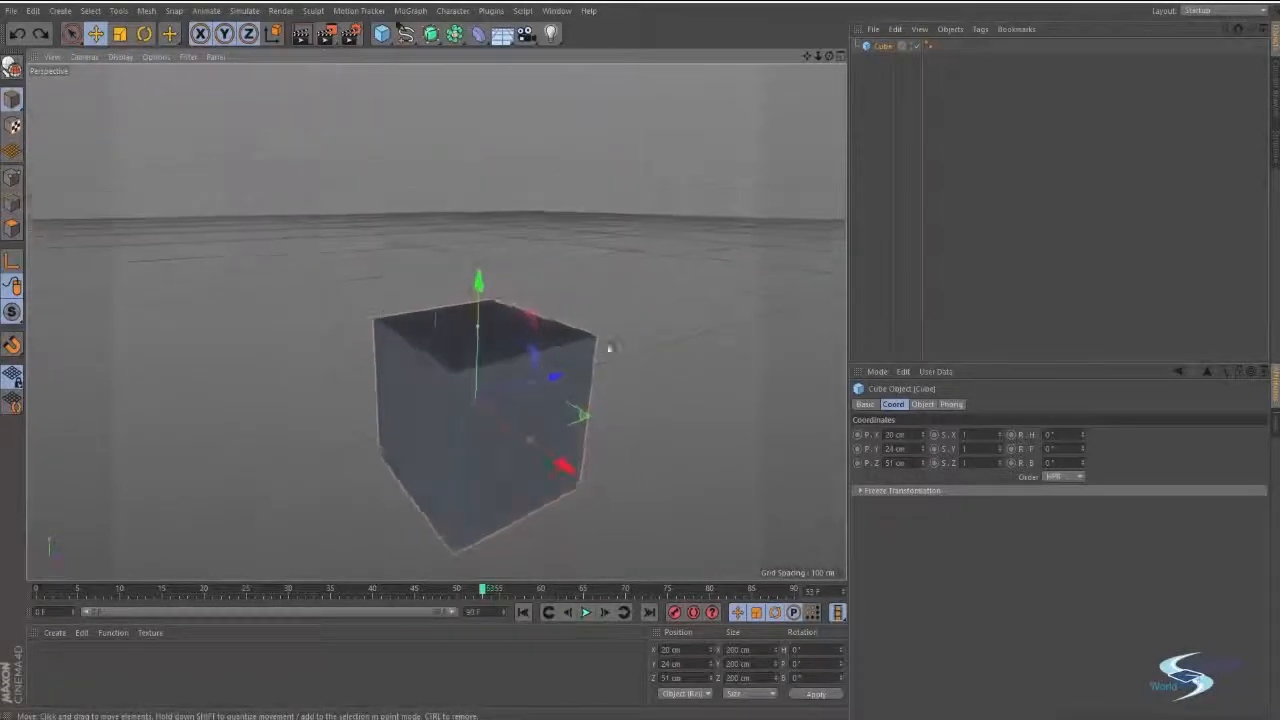
{"action": "left_click_drag", "start_coordinate": [1000, 436], "coordinate": [1000, 436]}
{"action": "double_click", "coordinate": [984, 435]}
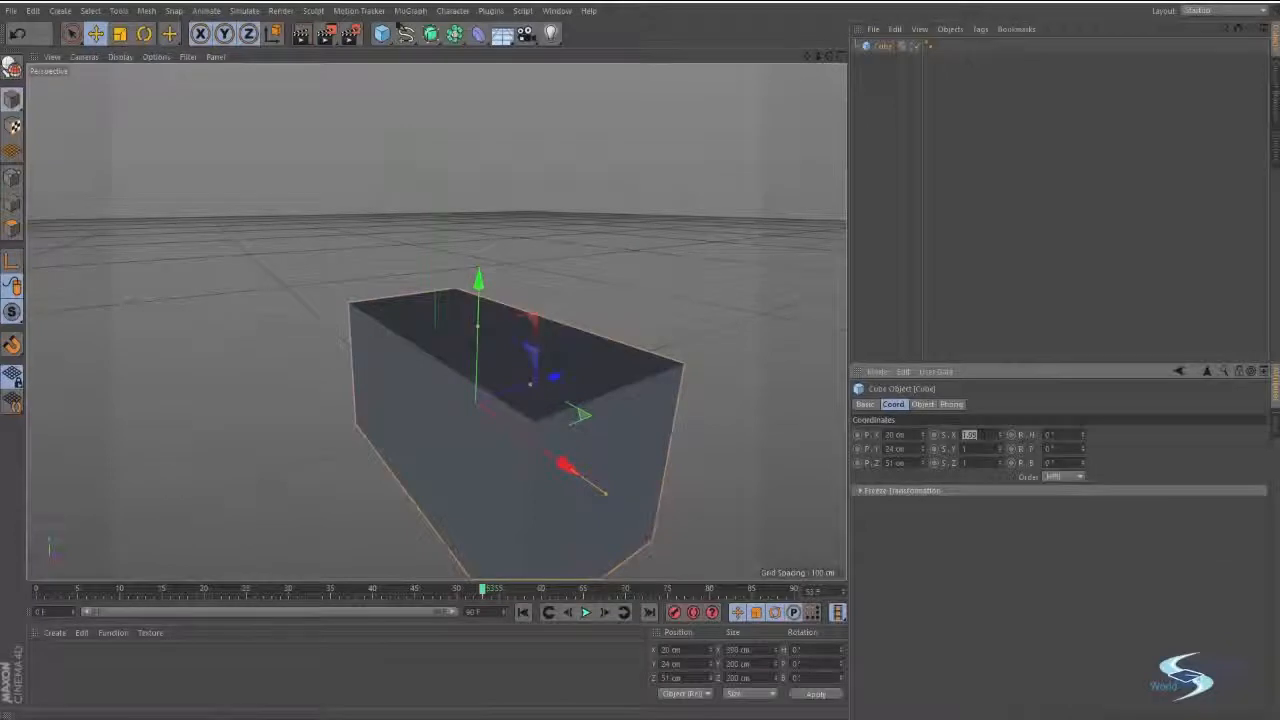
{"action": "key", "text": "Return"}
{"action": "left_click_drag", "start_coordinate": [426, 318], "coordinate": [580, 245], "text": "alt"}
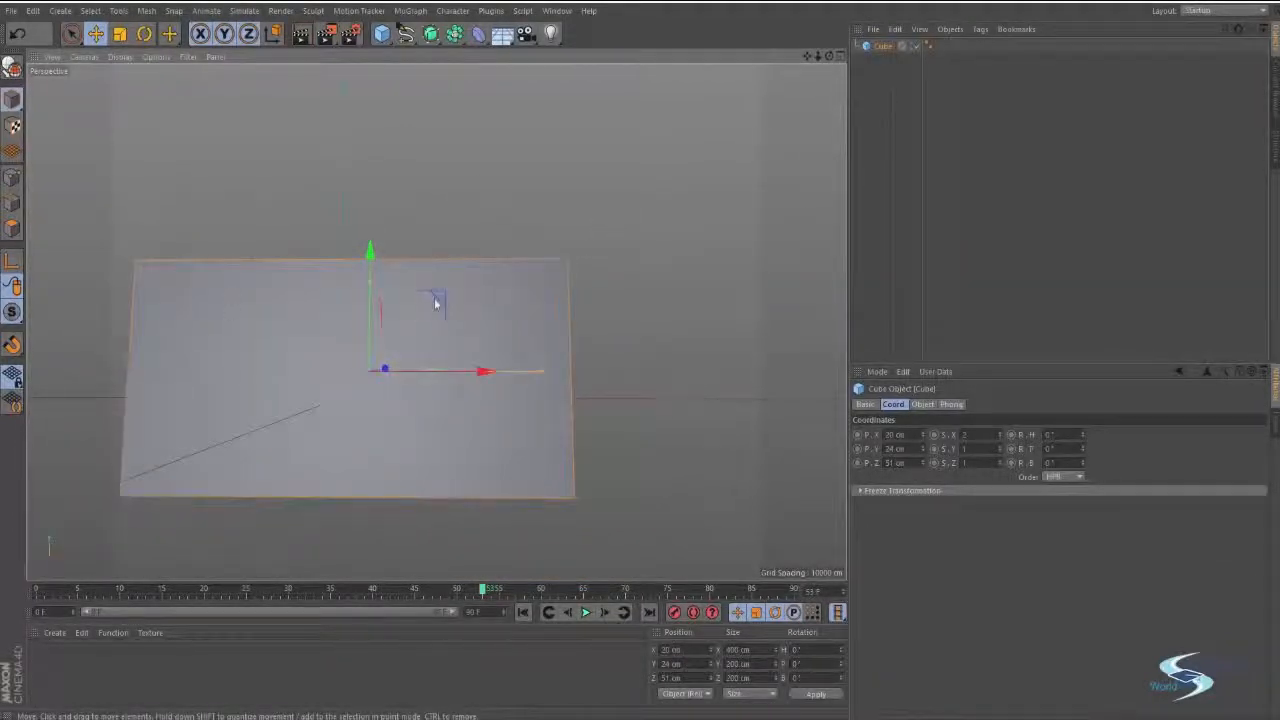
{"action": "left_click_drag", "start_coordinate": [435, 303], "coordinate": [612, 437], "text": "alt"}
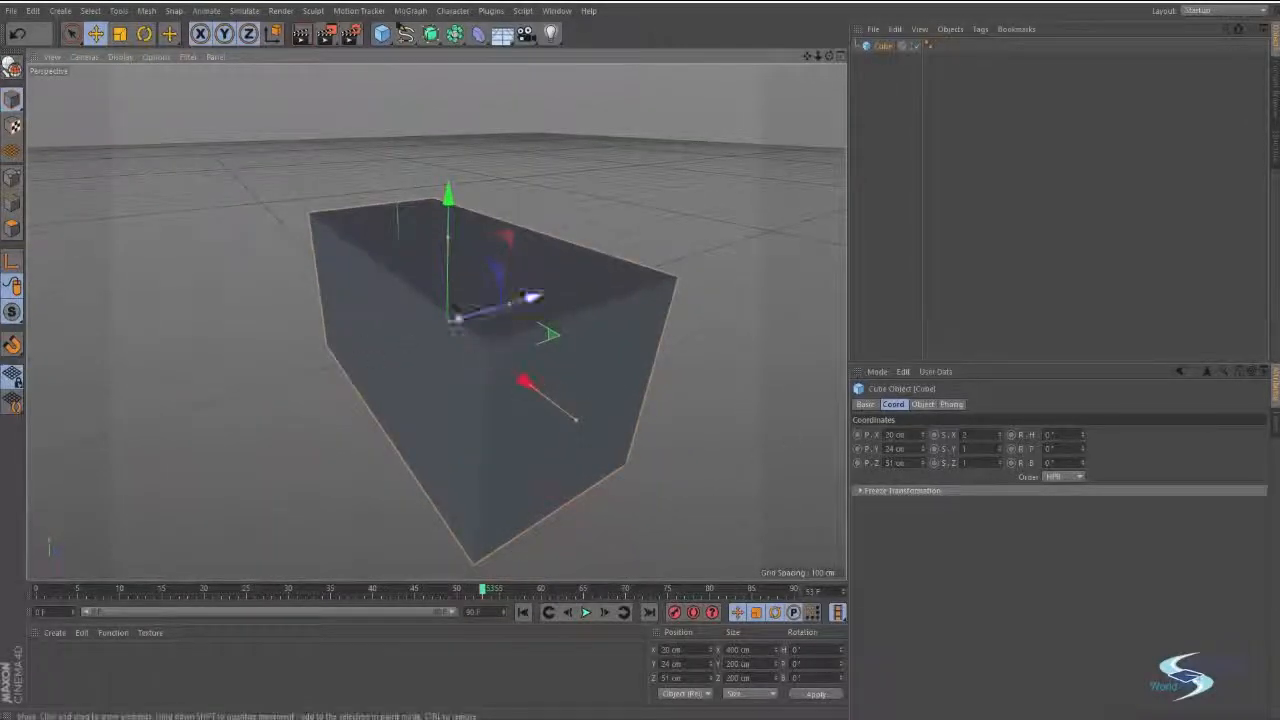
{"action": "key", "text": "ctrl+z"}
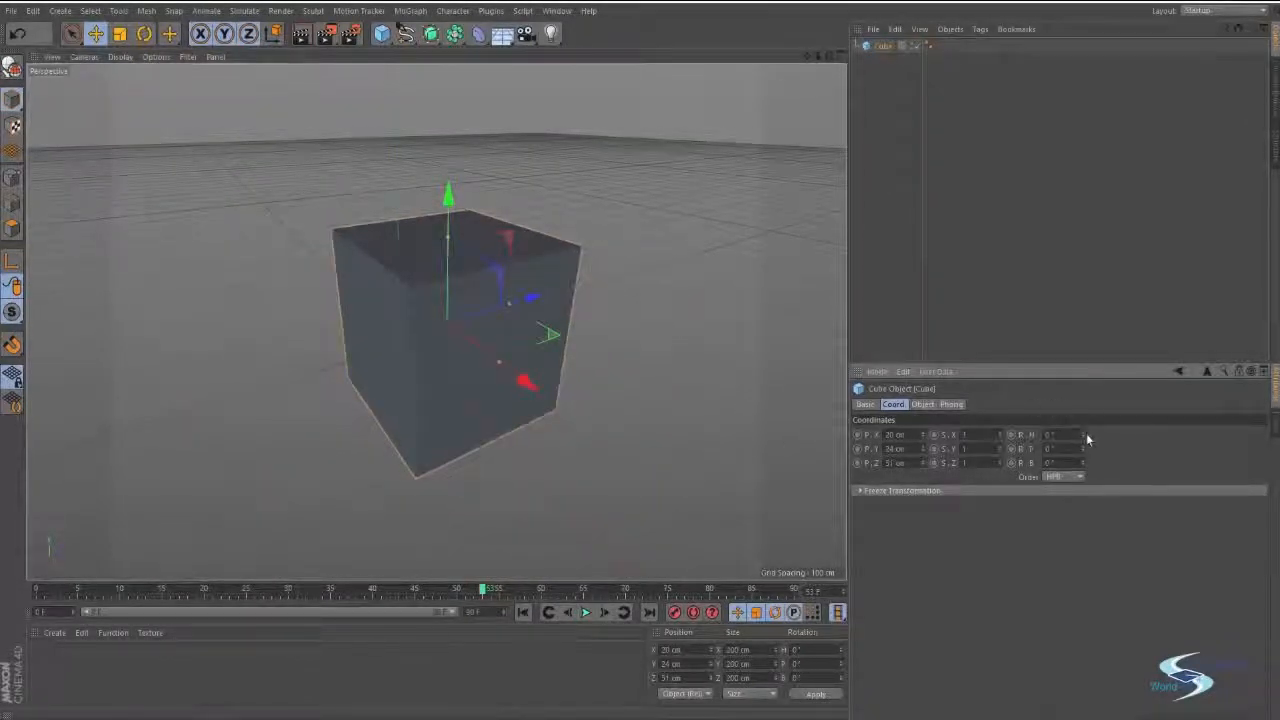
Try rotating the cube through its heading and bank coordinates, and revert each rotation.
{"action": "left_click_drag", "start_coordinate": [1084, 436], "coordinate": [1084, 405]}
{"action": "key", "text": "ctrl+z"}
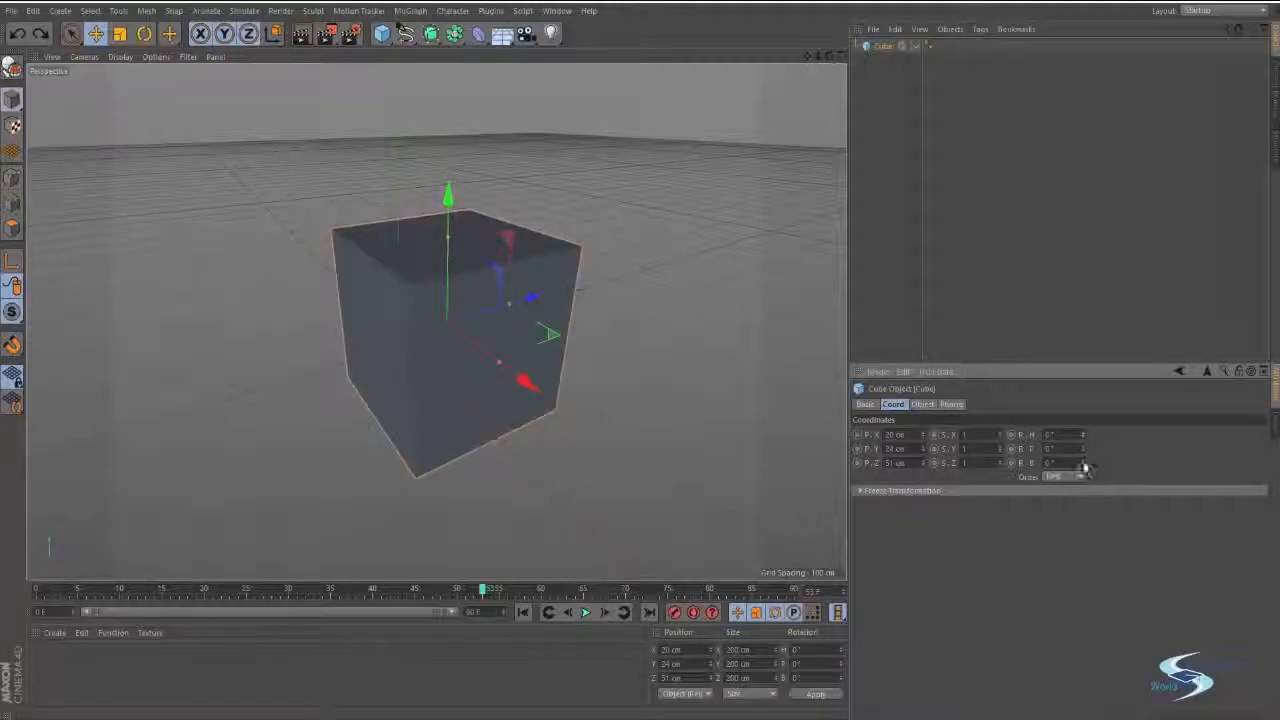
{"action": "left_click_drag", "start_coordinate": [1085, 468], "coordinate": [1085, 446]}
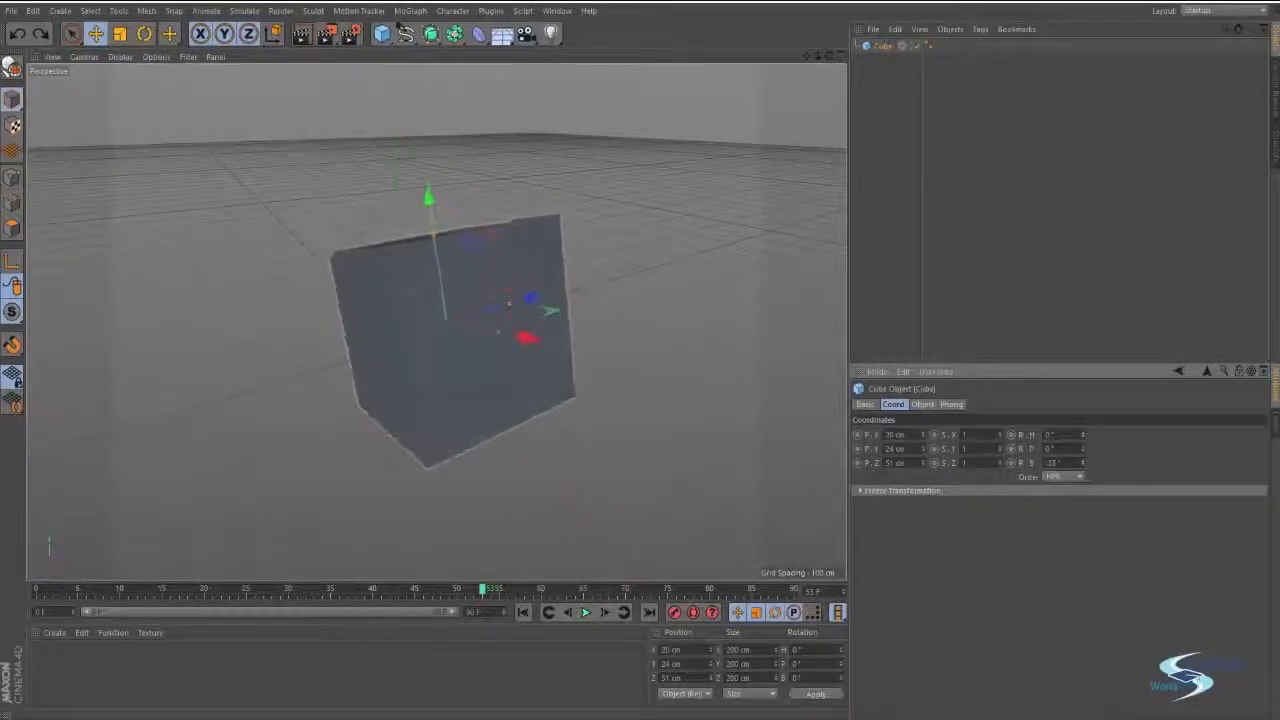
{"action": "right_click", "coordinate": [1083, 464]}
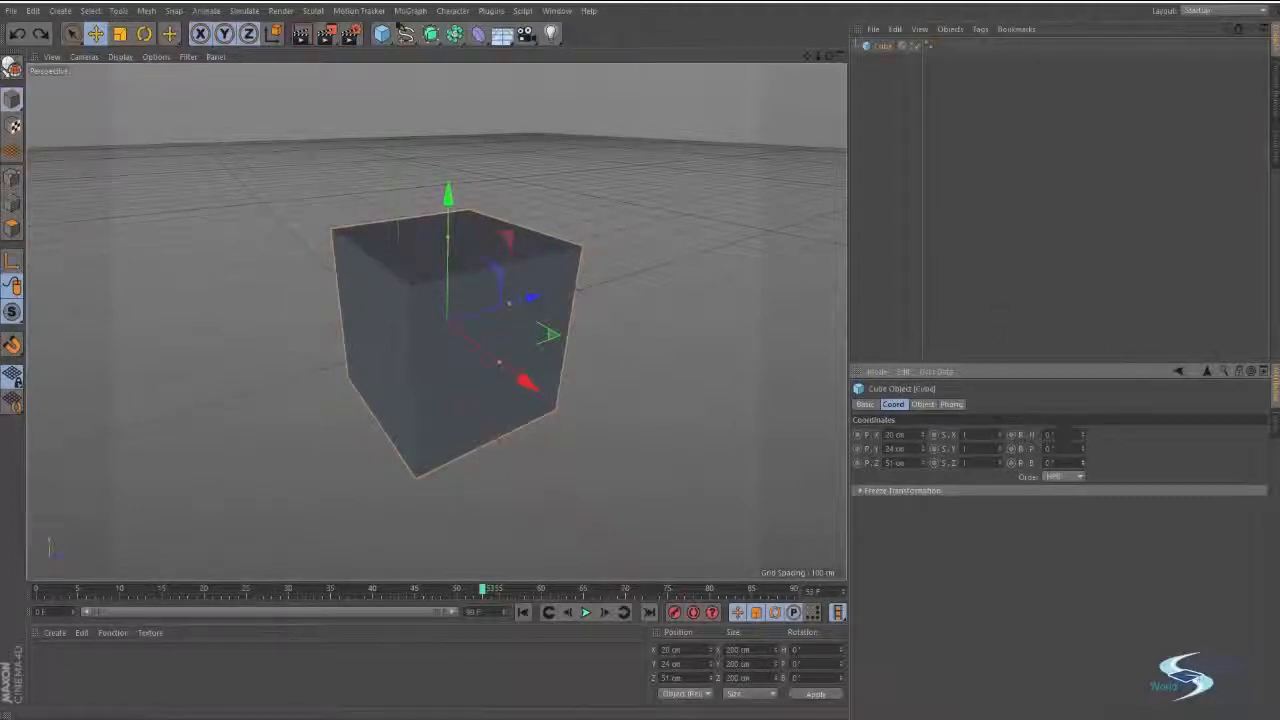
{"action": "mouse_move", "coordinate": [1081, 463]}
{"action": "left_mouse_down"}
{"action": "mouse_move", "coordinate": [1081, 452]}
{"action": "mouse_move", "coordinate": [1081, 463]}
{"action": "left_mouse_up"}
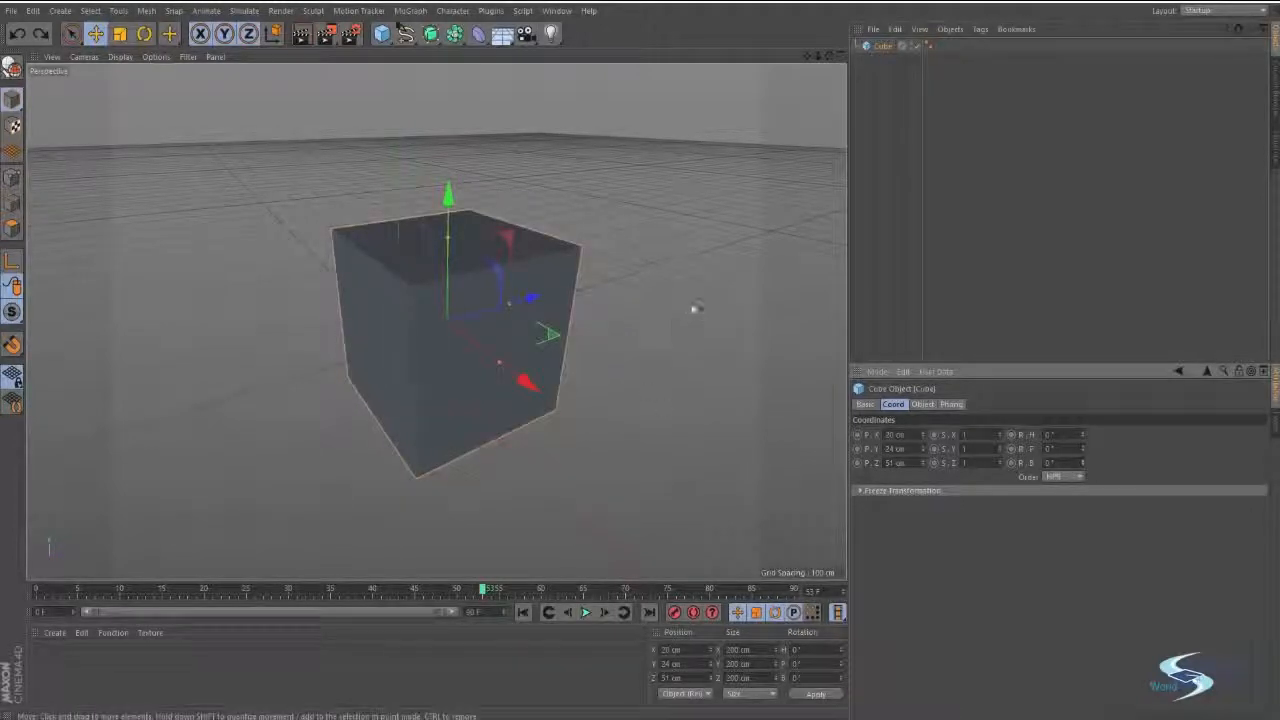
{"action": "left_click", "coordinate": [694, 306]}
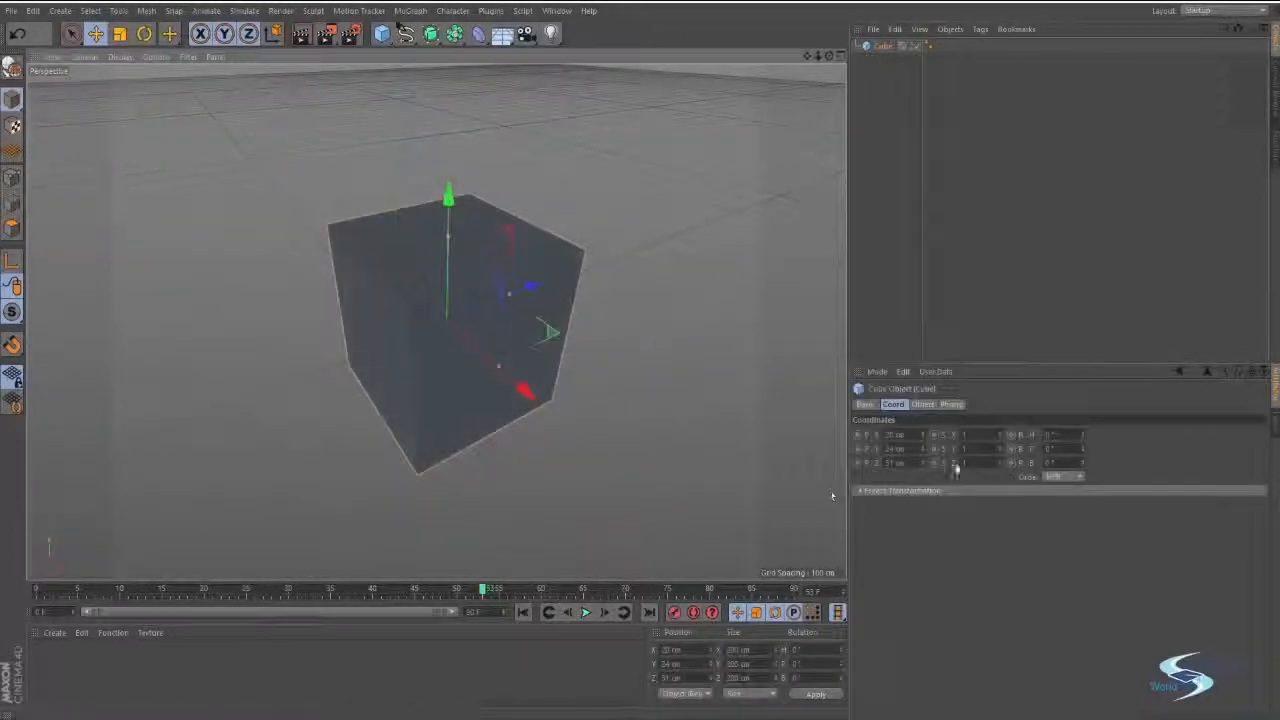
Lengthen the cube along X to about 491 cm in its object properties and inspect it from different angles.
{"action": "left_click", "coordinate": [922, 405]}
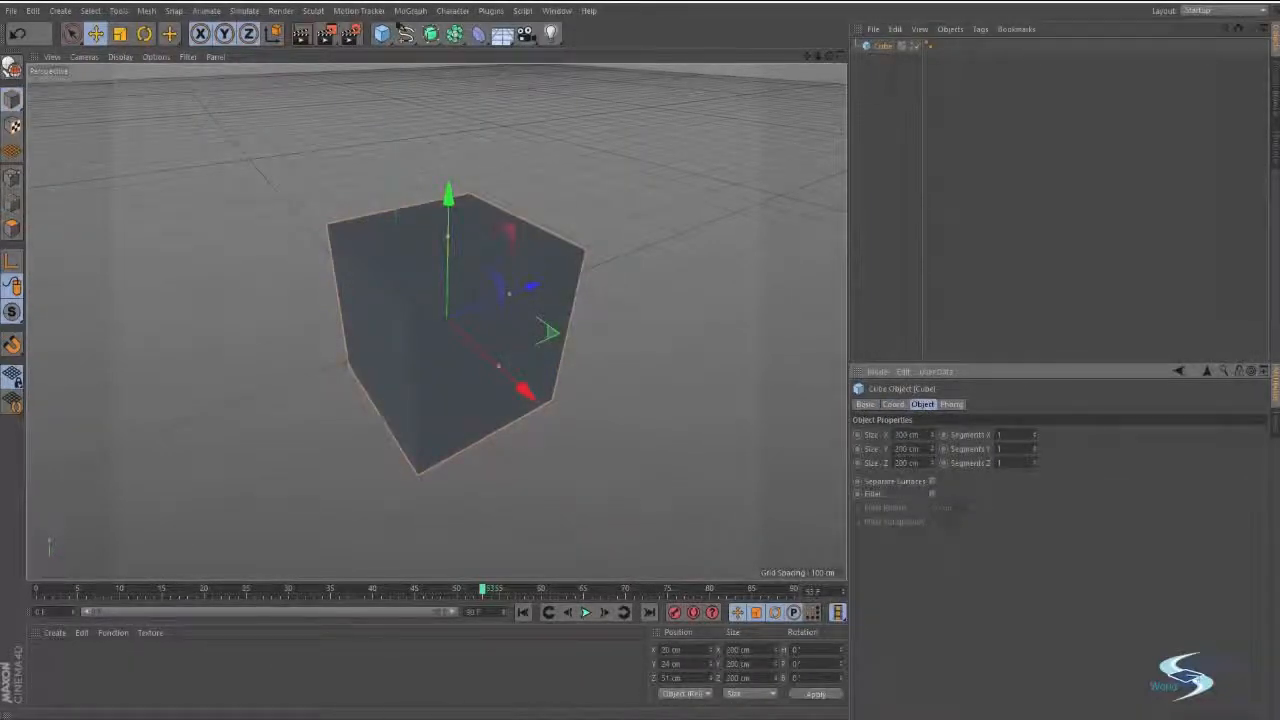
{"action": "left_click_drag", "start_coordinate": [931, 435], "coordinate": [885, 440]}
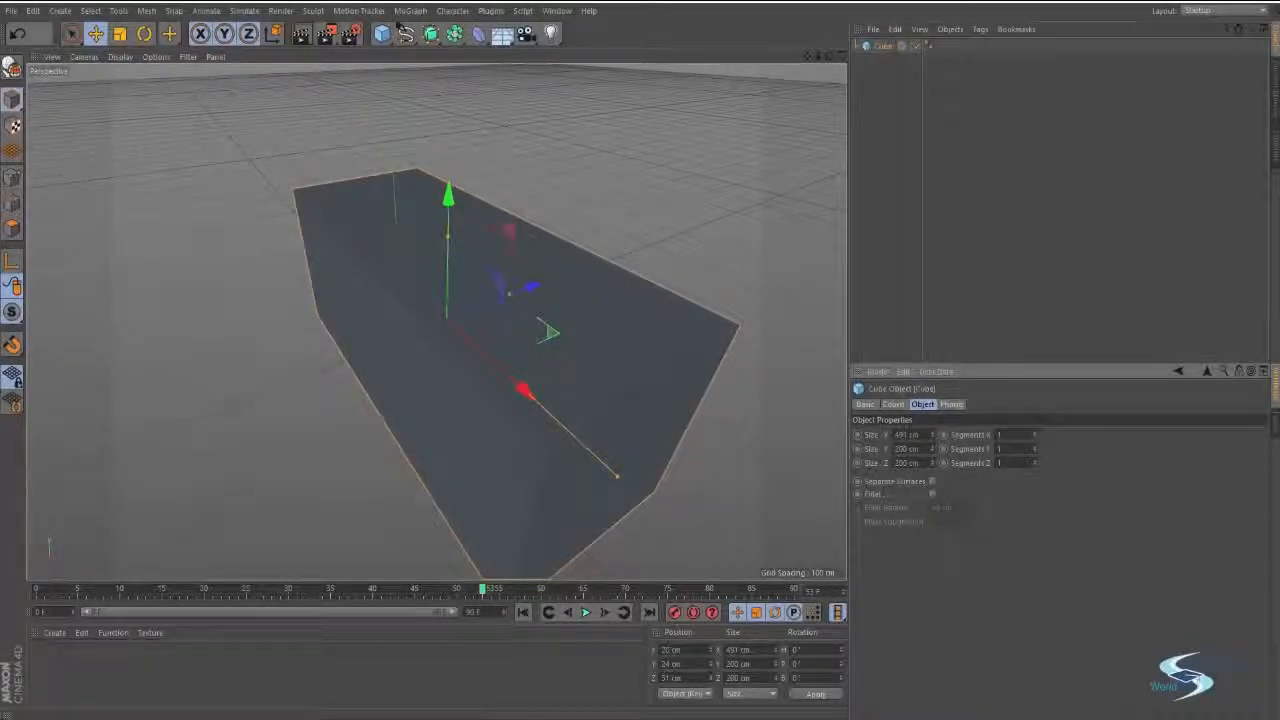
{"action": "left_click_drag", "start_coordinate": [548, 333], "coordinate": [549, 257], "text": "alt"}
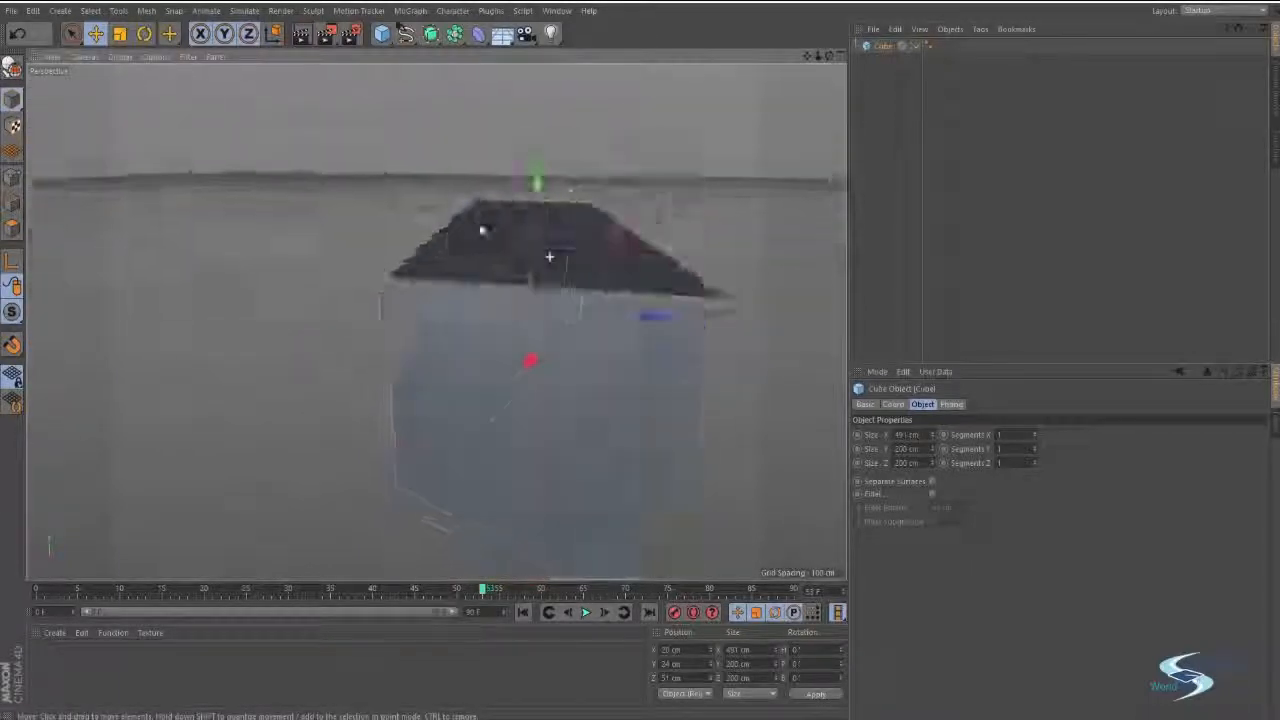
{"action": "left_click_drag", "start_coordinate": [482, 230], "coordinate": [566, 240], "text": "alt"}
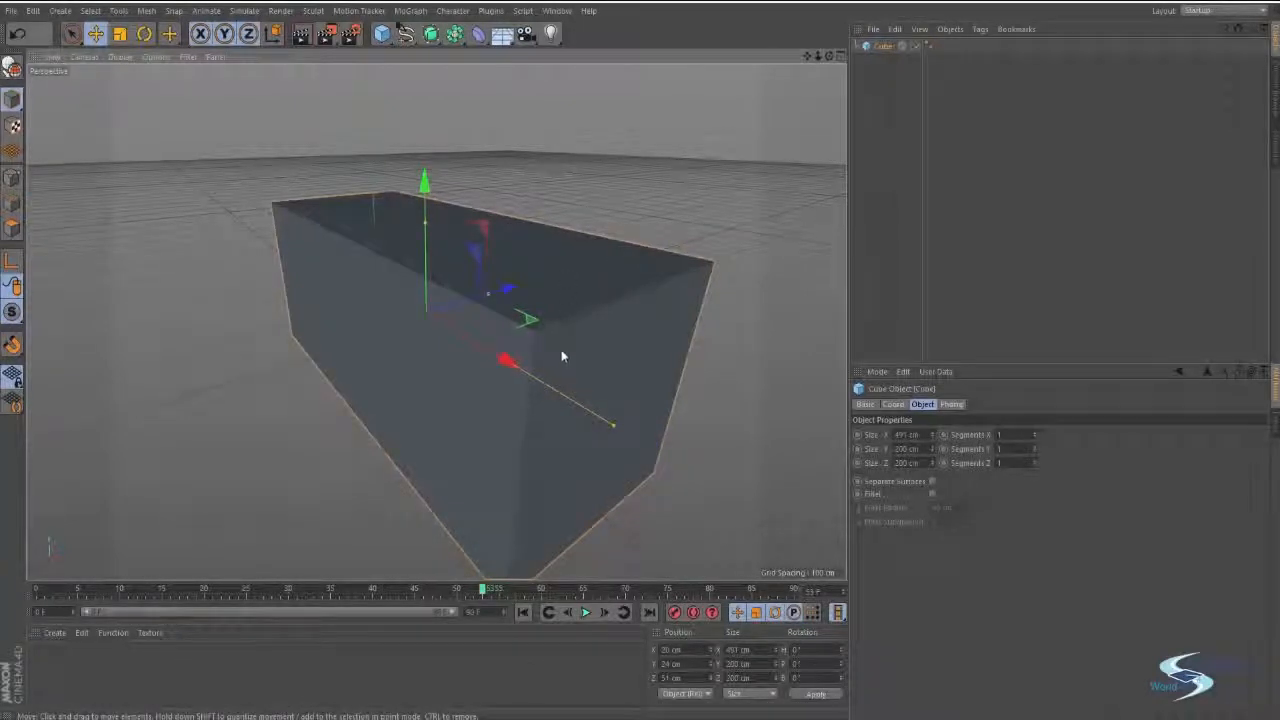
{"action": "left_click_drag", "start_coordinate": [563, 354], "coordinate": [613, 317], "text": "alt"}
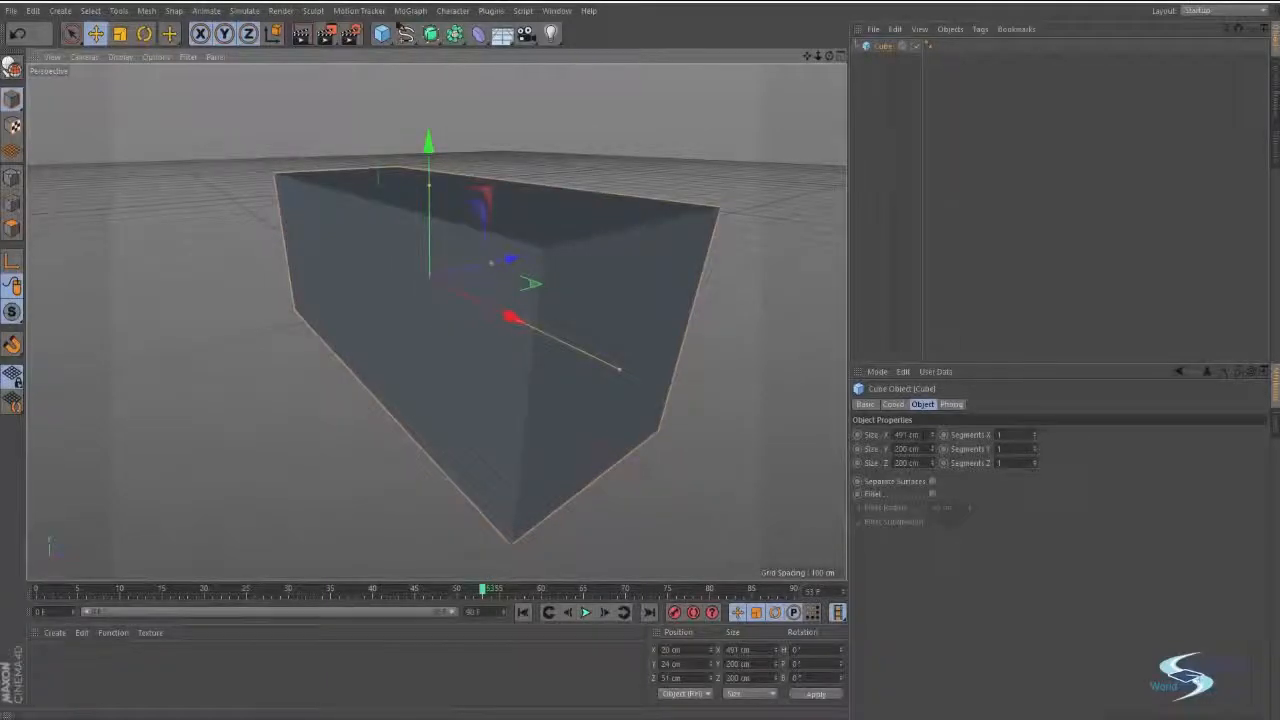
Set the cube's X size to exactly 5 m.
{"action": "left_click_drag", "start_coordinate": [919, 435], "coordinate": [796, 450]}
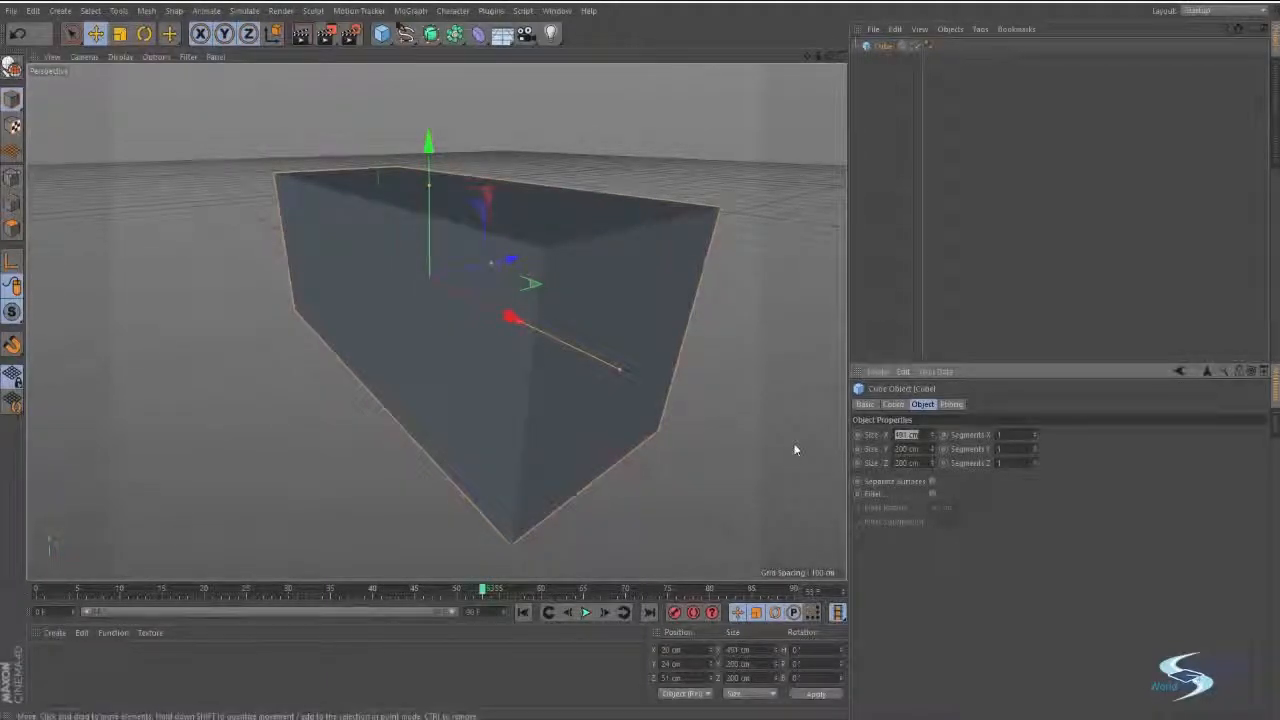
{"action": "type", "text": "51"}
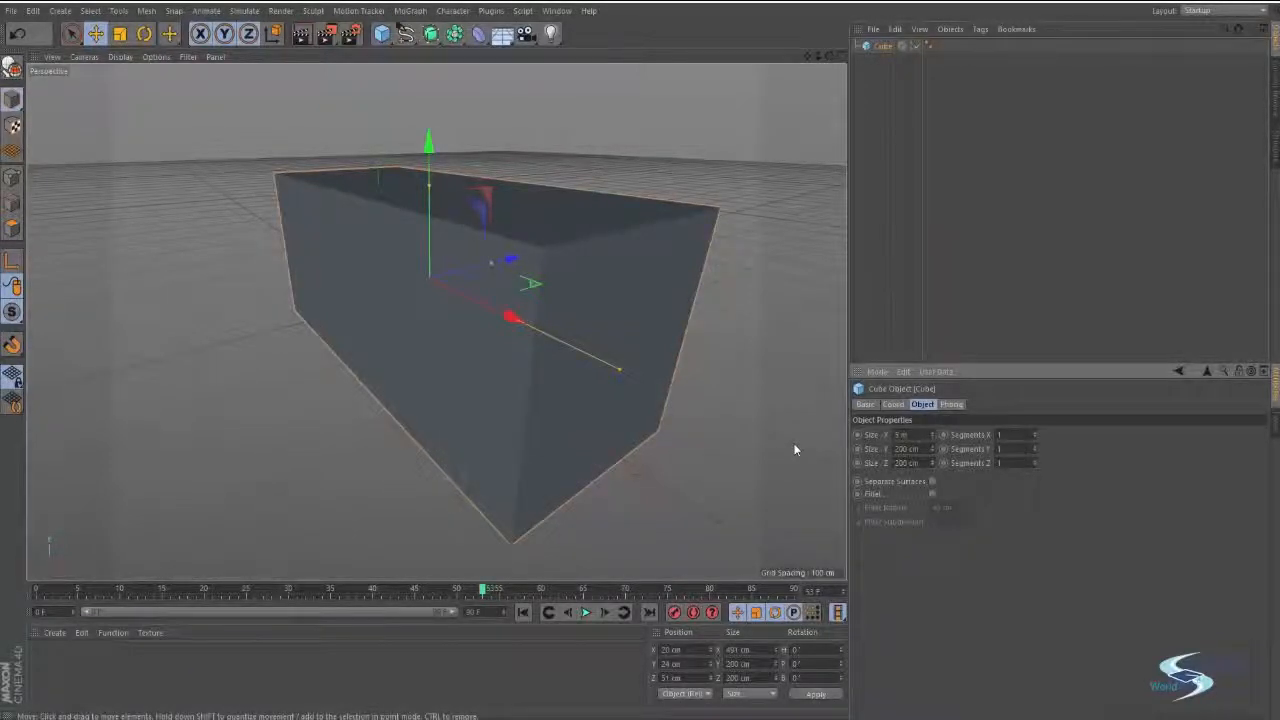
{"action": "key", "text": "Return"}
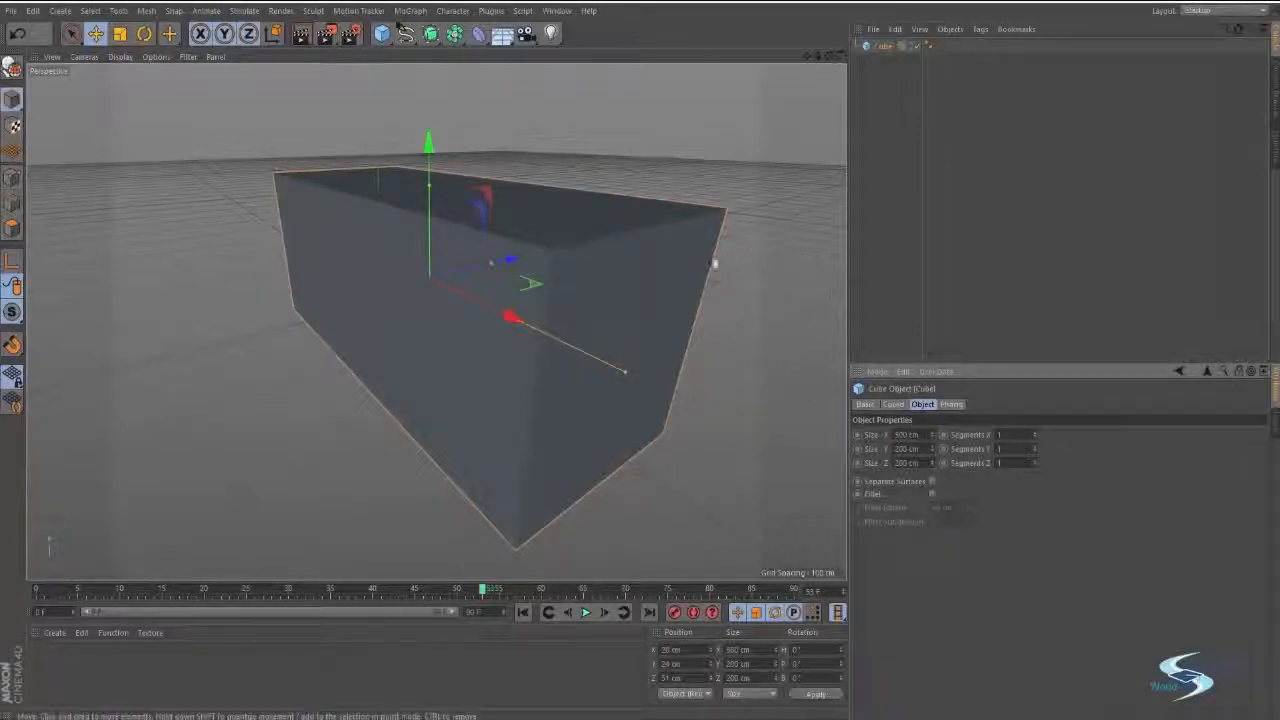
Increase the cube's segment counts along X, Y and Z and inspect the shape.
{"action": "middle_click_drag", "start_coordinate": [653, 251], "coordinate": [623, 227], "text": "alt"}
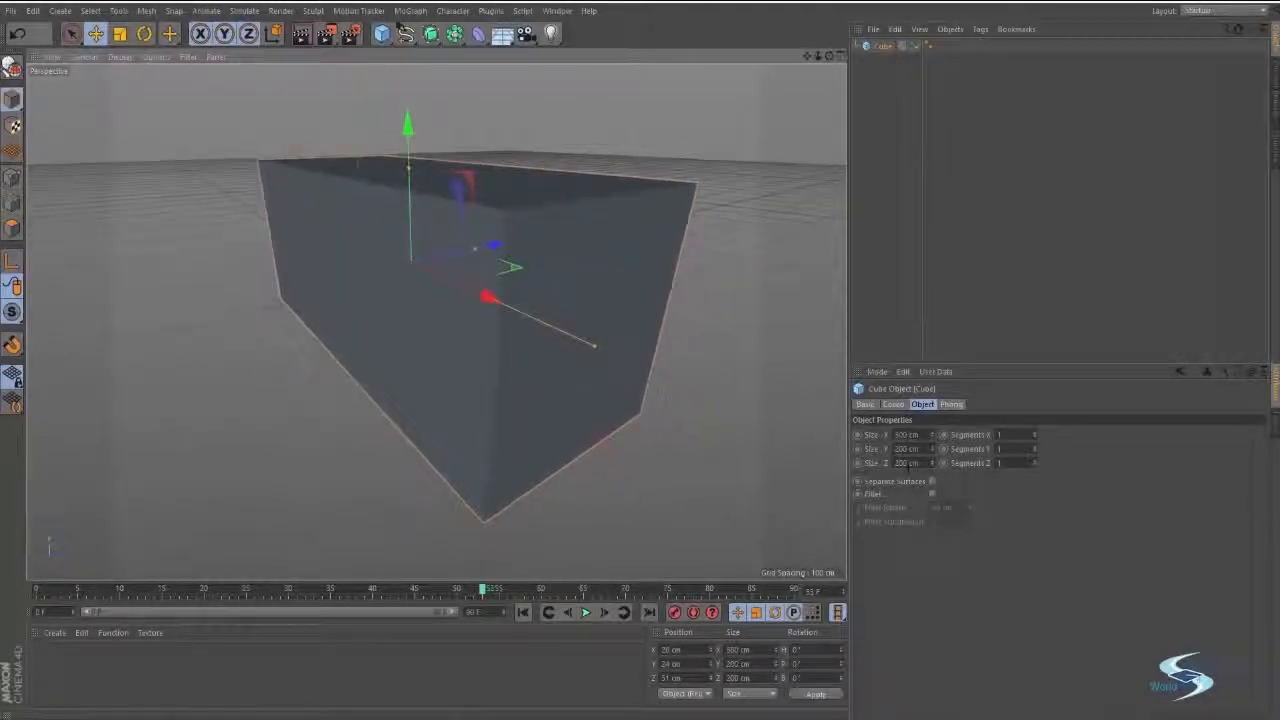
{"action": "mouse_move", "coordinate": [474, 343]}
{"action": "left_mouse_down", "text": "alt"}
{"action": "mouse_move", "coordinate": [463, 346]}
{"action": "mouse_move", "coordinate": [478, 376]}
{"action": "mouse_move", "coordinate": [480, 355]}
{"action": "left_mouse_up", "text": "alt"}
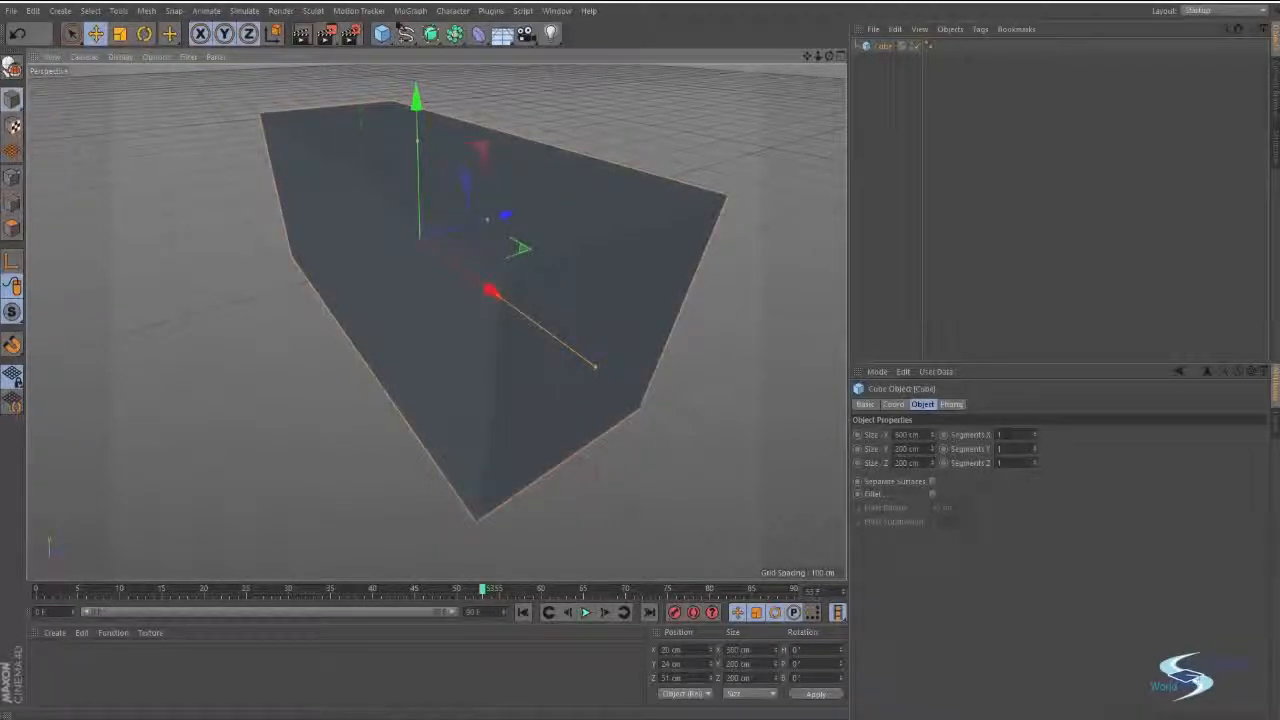
{"action": "left_click_drag", "start_coordinate": [560, 334], "coordinate": [574, 412], "text": "alt"}
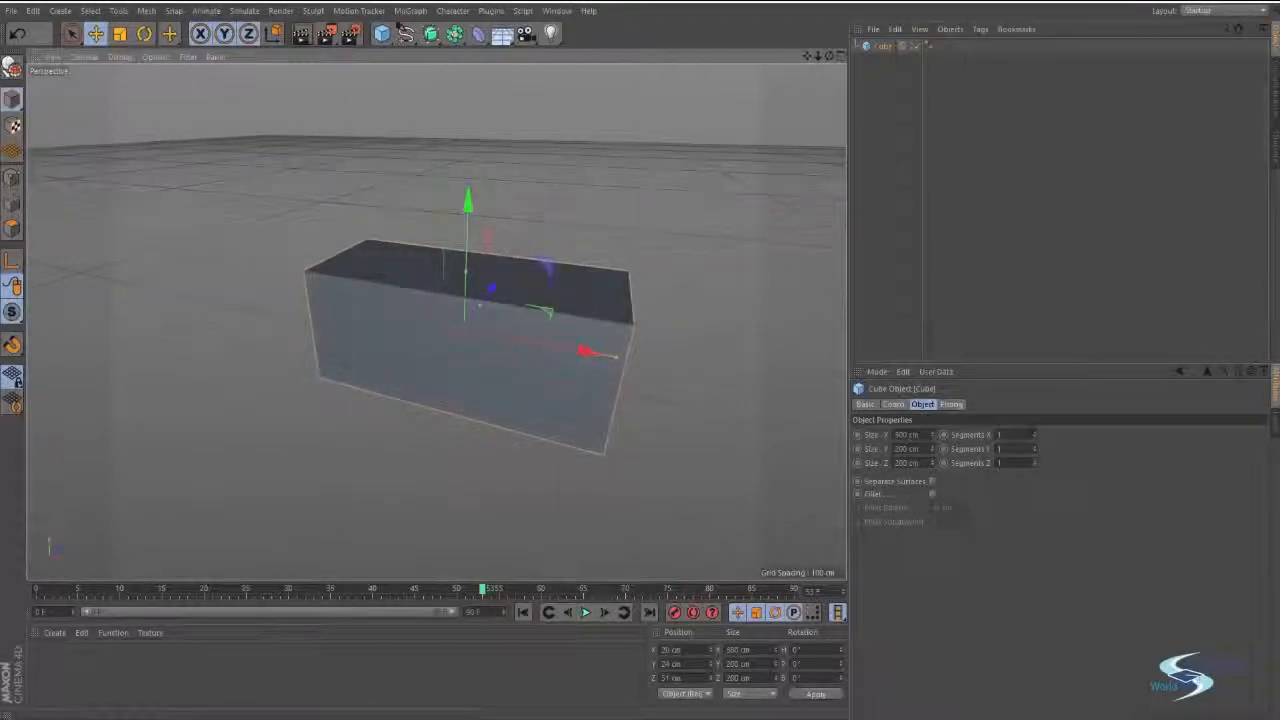
{"action": "left_click", "coordinate": [1034, 434]}
{"action": "left_click", "coordinate": [1034, 434]}
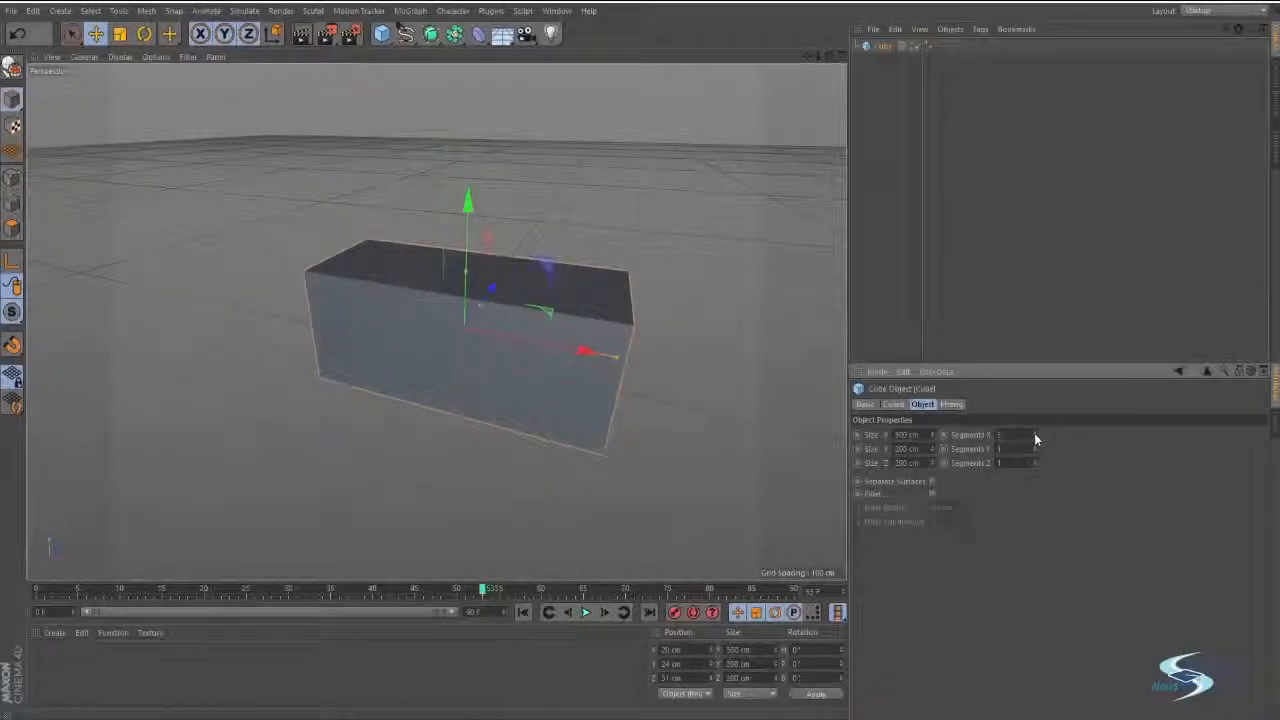
{"action": "left_click_drag", "start_coordinate": [518, 299], "coordinate": [430, 327], "text": "alt"}
{"action": "left_click", "coordinate": [656, 266]}
{"action": "left_click_drag", "start_coordinate": [656, 266], "coordinate": [598, 275], "text": "alt"}
{"action": "left_click", "coordinate": [536, 364]}
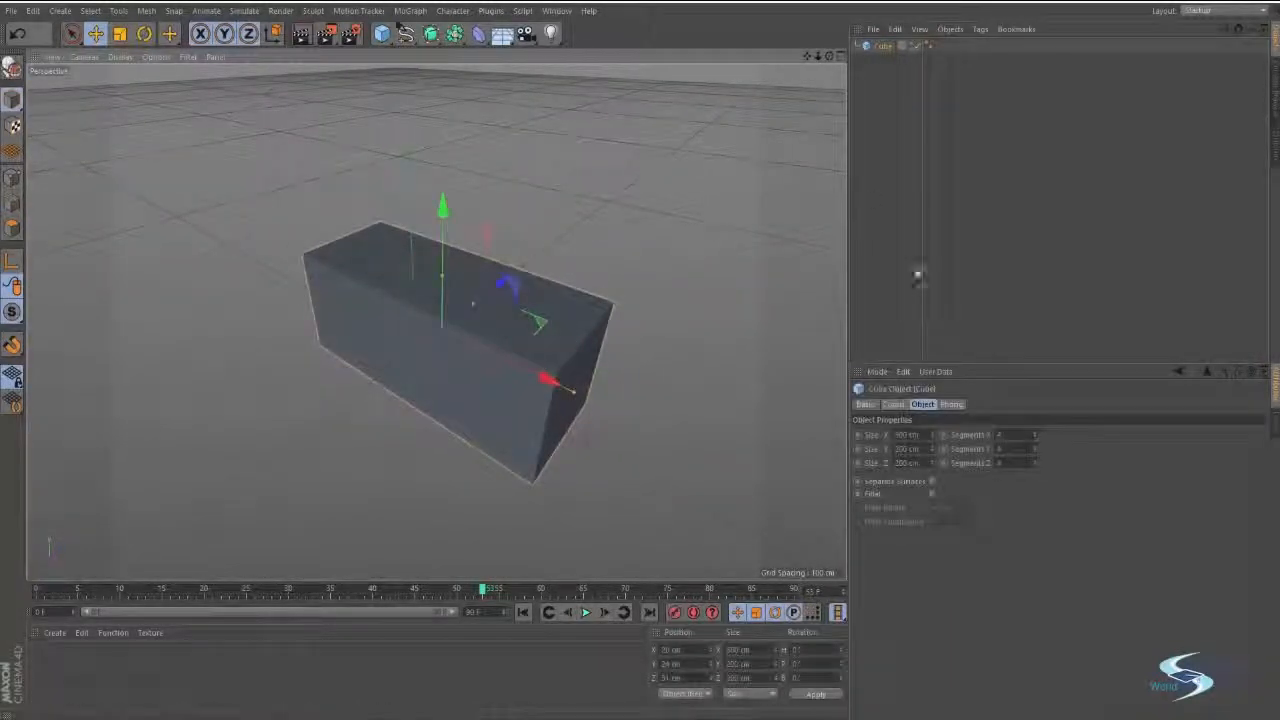
Reset the cube's X, Y and Z segments to 1.
{"action": "left_click", "coordinate": [998, 434]}
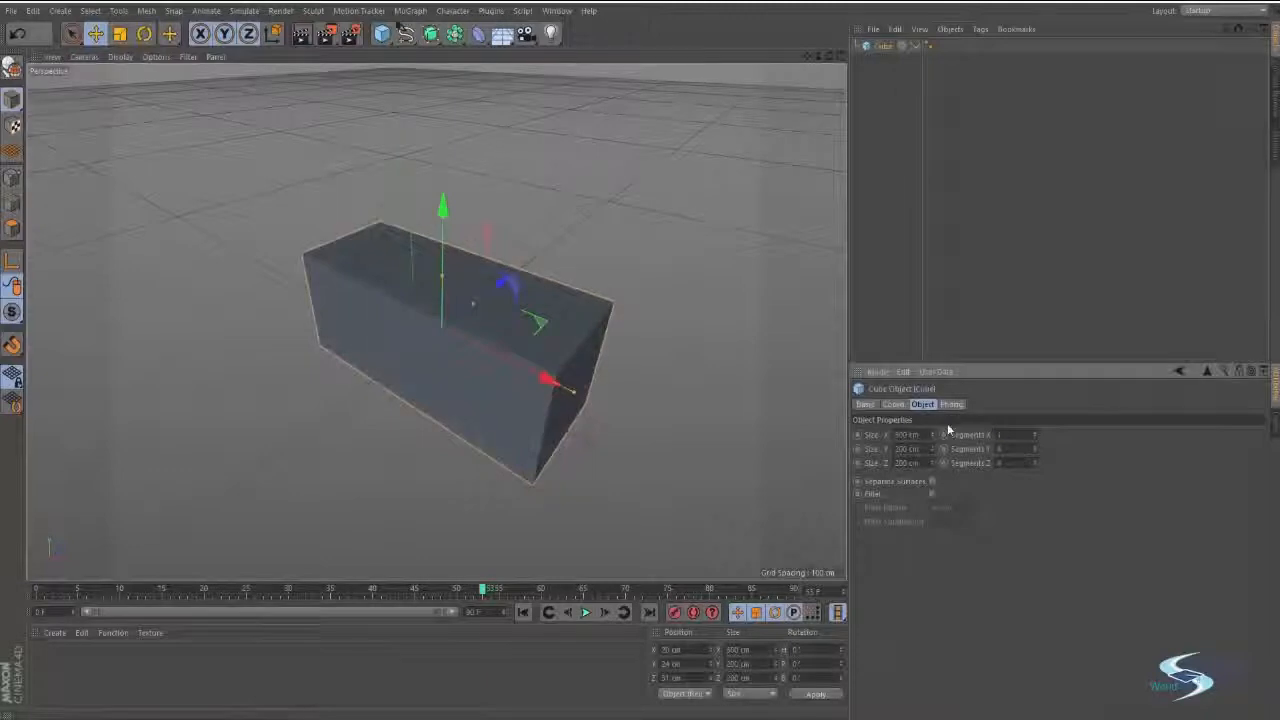
{"action": "key", "text": "Tab"}
{"action": "type", "text": "1"}
{"action": "key", "text": "Tab"}
{"action": "key", "text": "Return"}
{"action": "scroll", "coordinate": [574, 360], "scroll_direction": "up", "scroll_amount": 4}
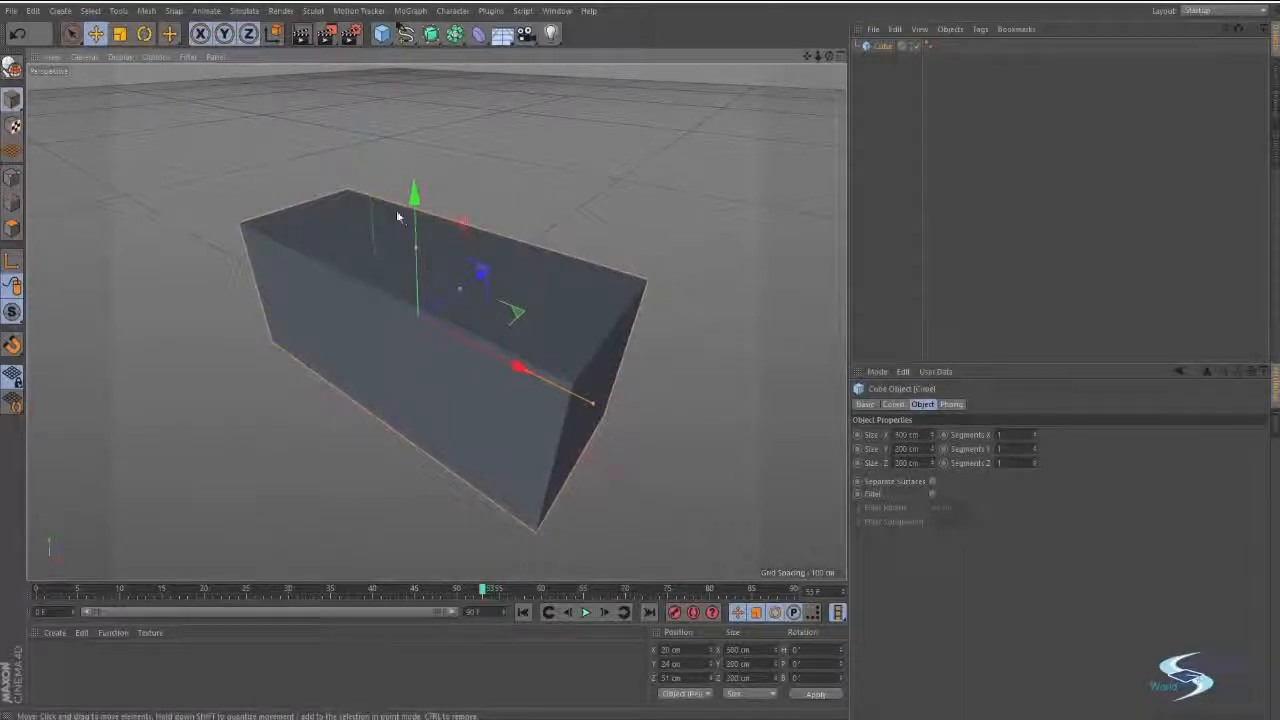
Switch the viewport display mode to Gouraud Shading and inspect the cube from different angles.
{"action": "left_click_drag", "start_coordinate": [397, 216], "coordinate": [434, 194], "text": "alt"}
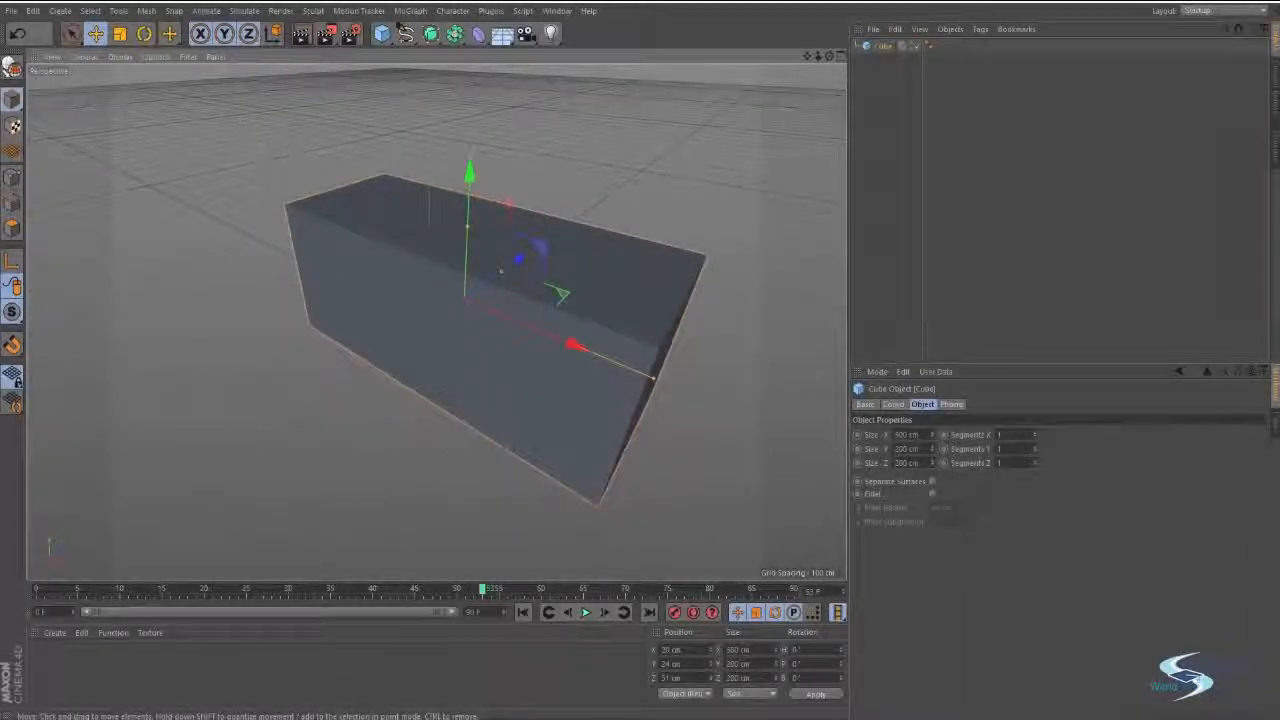
{"action": "left_click", "coordinate": [117, 57]}
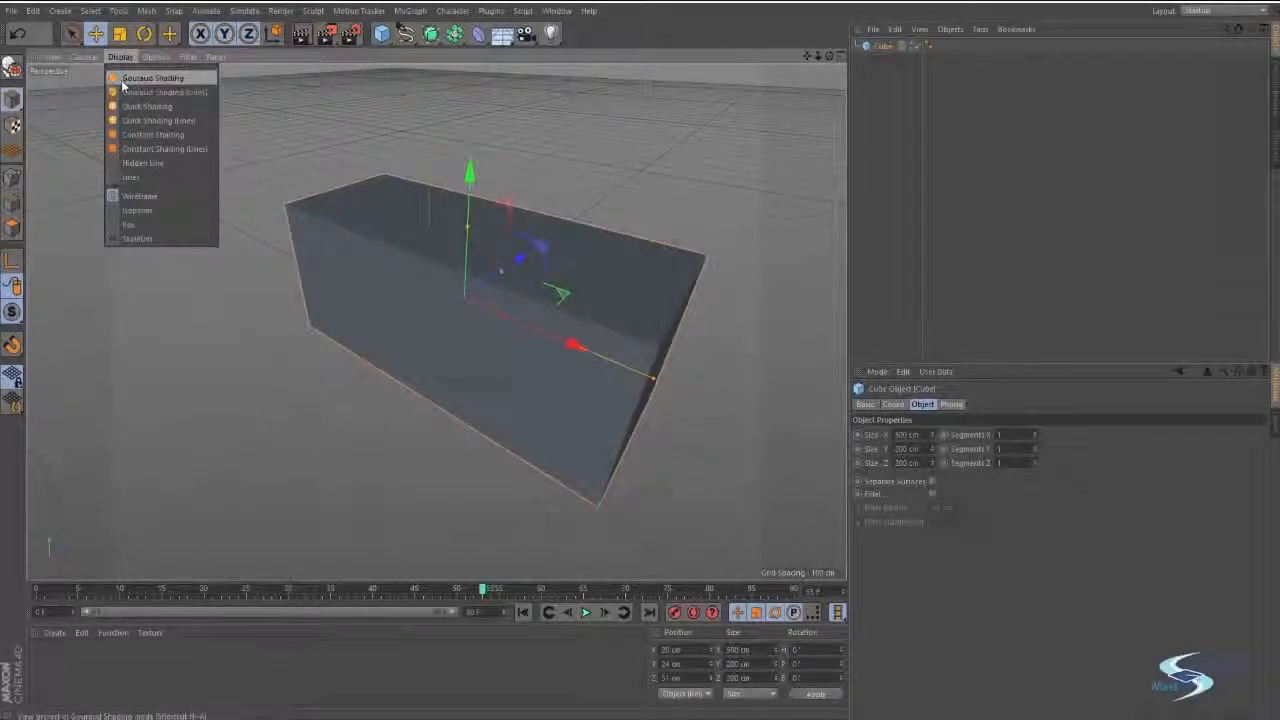
{"action": "left_click", "coordinate": [152, 78]}
{"action": "mouse_move", "coordinate": [425, 264]}
{"action": "left_mouse_down", "text": "alt"}
{"action": "mouse_move", "coordinate": [385, 270]}
{"action": "mouse_move", "coordinate": [387, 233]}
{"action": "mouse_move", "coordinate": [403, 277]}
{"action": "left_mouse_up", "text": "alt"}
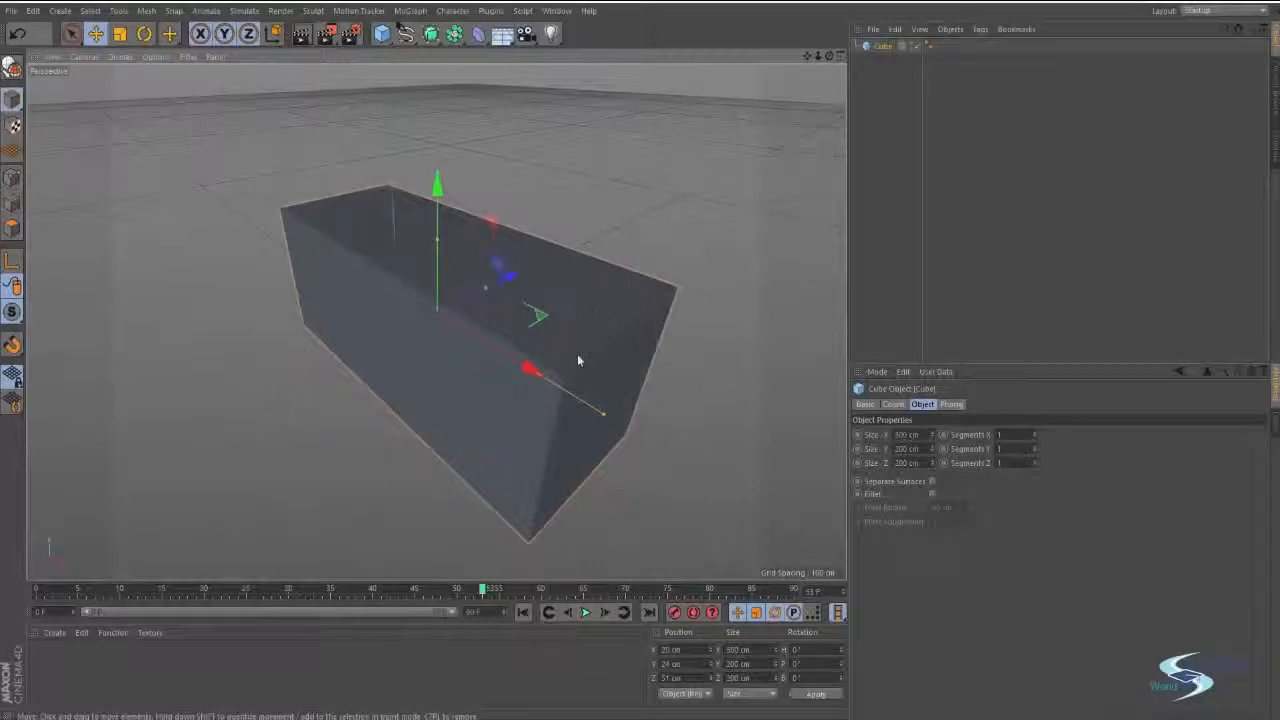
{"action": "left_click_drag", "start_coordinate": [536, 343], "coordinate": [335, 240], "text": "alt"}
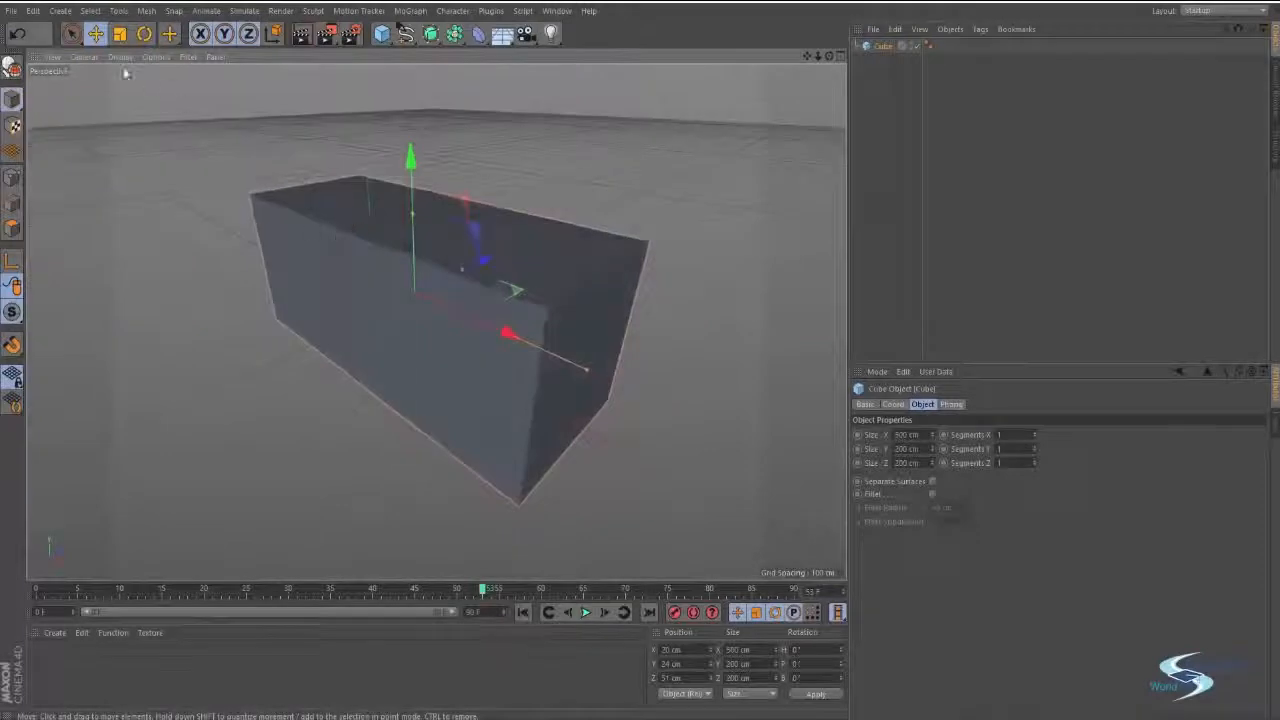
Try the Quick Shading and Constant Shading display modes on the cube and view it from different angles.
{"action": "left_click", "coordinate": [121, 56]}
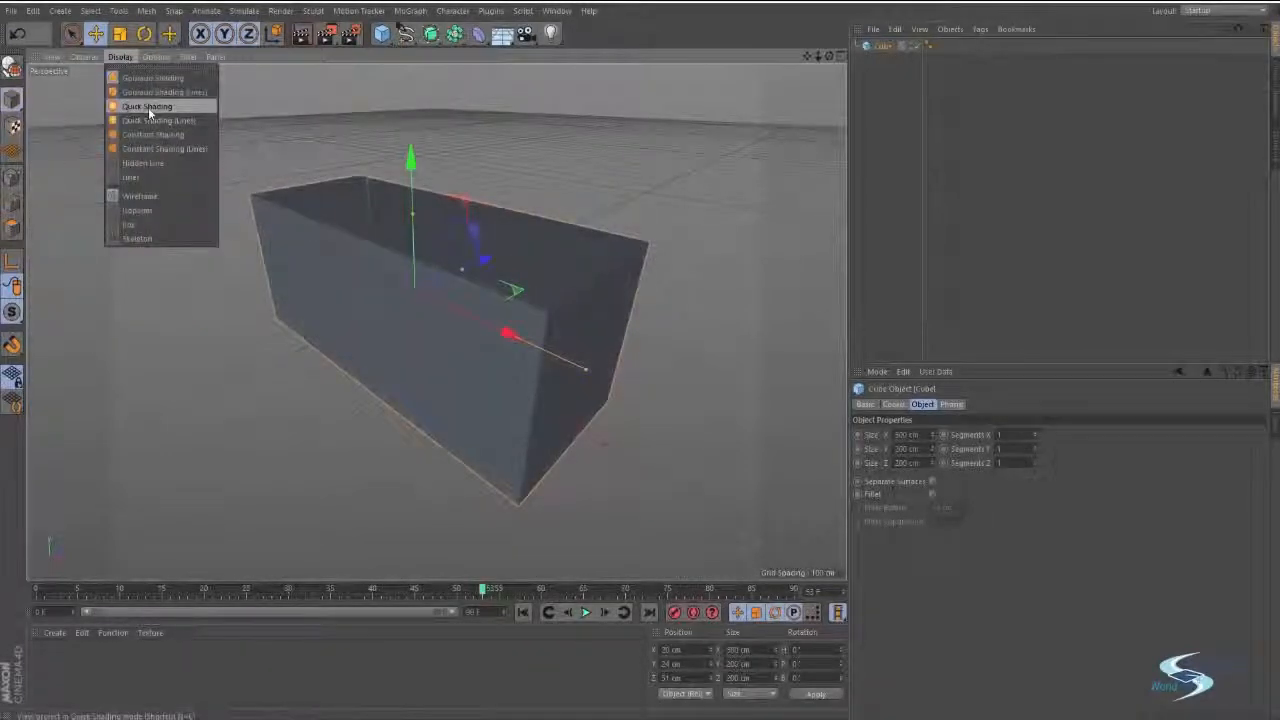
{"action": "left_click", "coordinate": [148, 107]}
{"action": "mouse_move", "coordinate": [150, 115]}
{"action": "left_mouse_down", "text": "alt"}
{"action": "mouse_move", "coordinate": [476, 177]}
{"action": "mouse_move", "coordinate": [486, 320]}
{"action": "mouse_move", "coordinate": [494, 229]}
{"action": "mouse_move", "coordinate": [418, 331]}
{"action": "mouse_move", "coordinate": [300, 200]}
{"action": "left_mouse_up", "text": "alt"}
{"action": "left_click", "coordinate": [120, 57]}
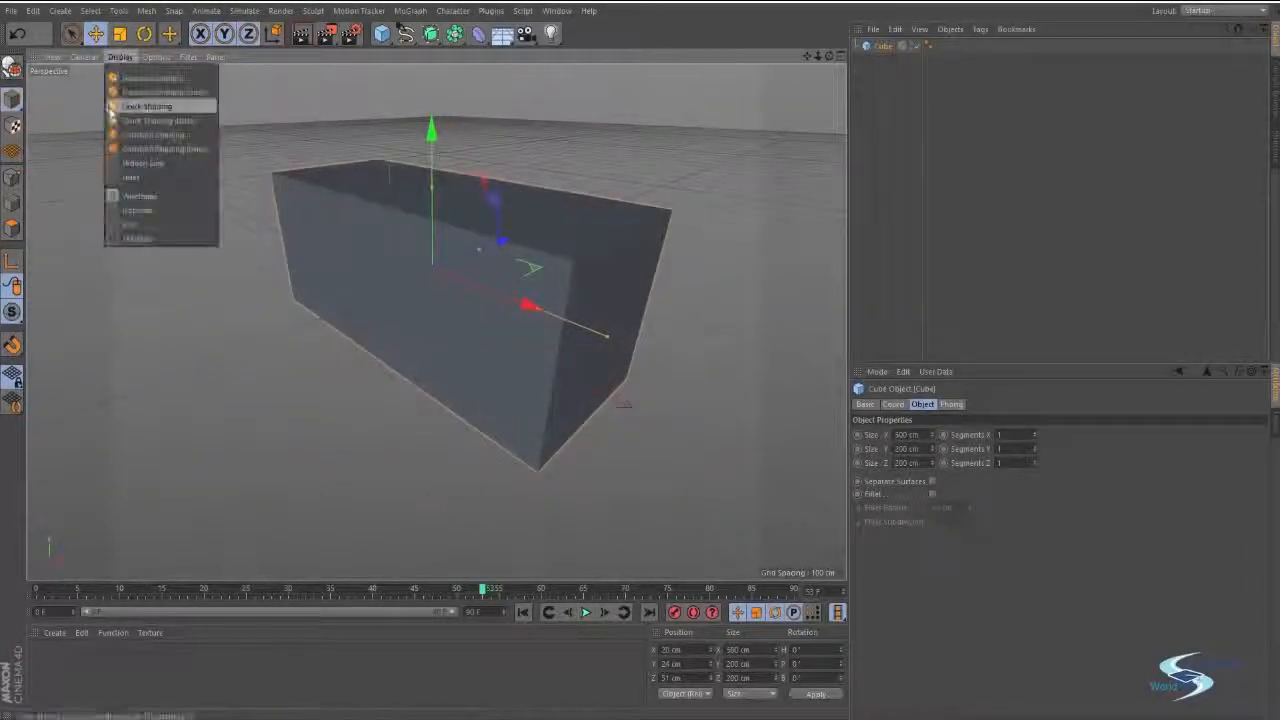
{"action": "left_click", "coordinate": [129, 134]}
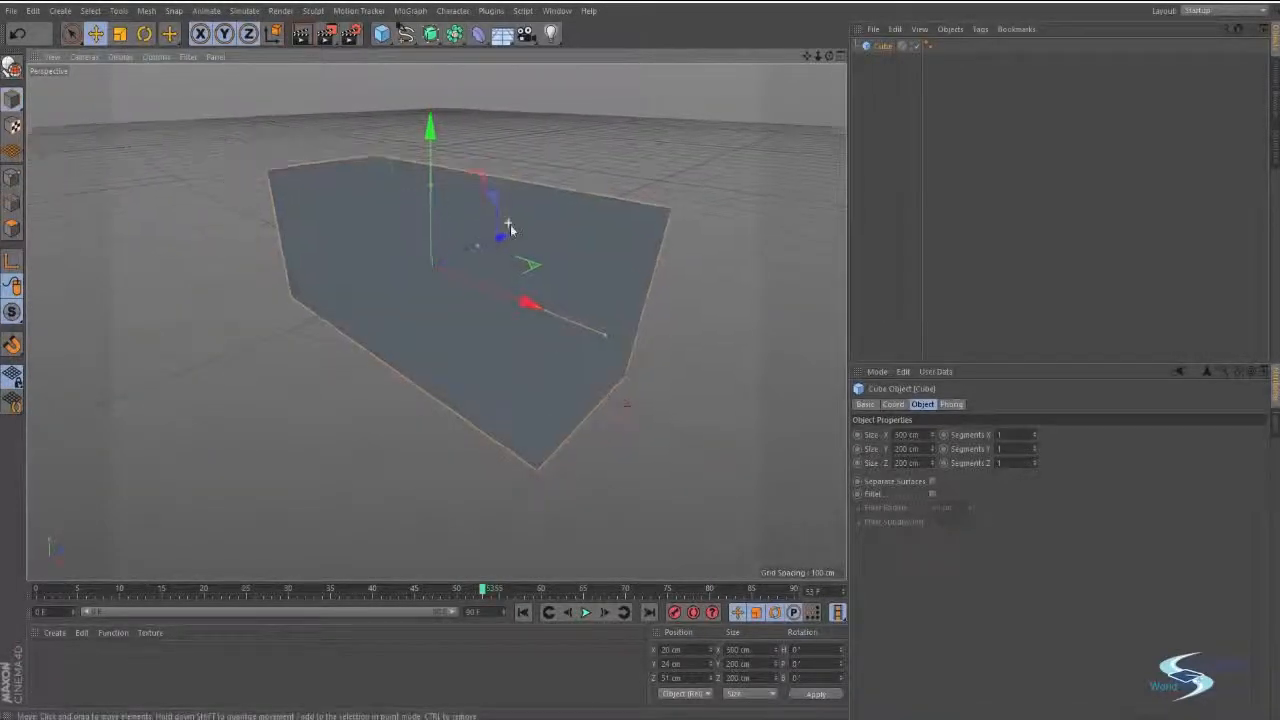
{"action": "mouse_move", "coordinate": [510, 230]}
{"action": "left_mouse_down", "text": "alt"}
{"action": "mouse_move", "coordinate": [551, 397]}
{"action": "mouse_move", "coordinate": [663, 317]}
{"action": "mouse_move", "coordinate": [711, 237]}
{"action": "mouse_move", "coordinate": [471, 219]}
{"action": "mouse_move", "coordinate": [454, 123]}
{"action": "mouse_move", "coordinate": [511, 340]}
{"action": "mouse_move", "coordinate": [555, 280]}
{"action": "left_mouse_up", "text": "alt"}
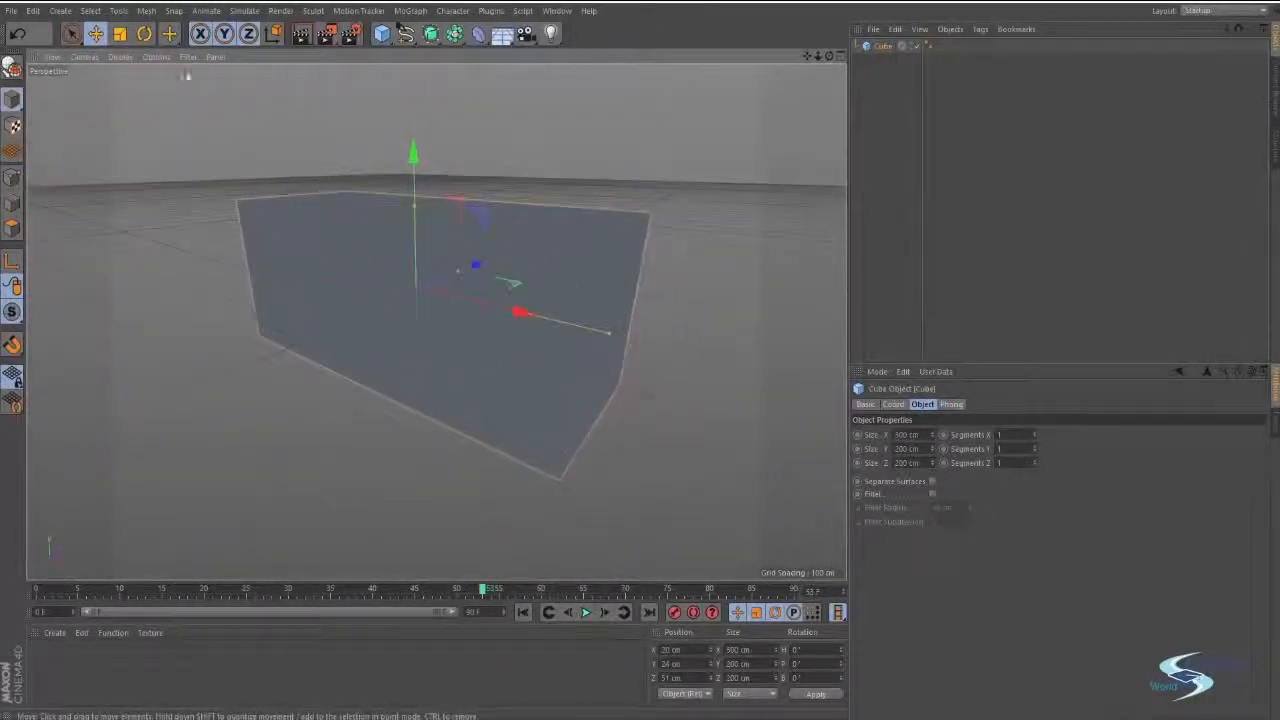
Set the viewport display mode to Gouraud Shading (Lines) and inspect the deselected cube up close and from a distance.
{"action": "left_click", "coordinate": [120, 57]}
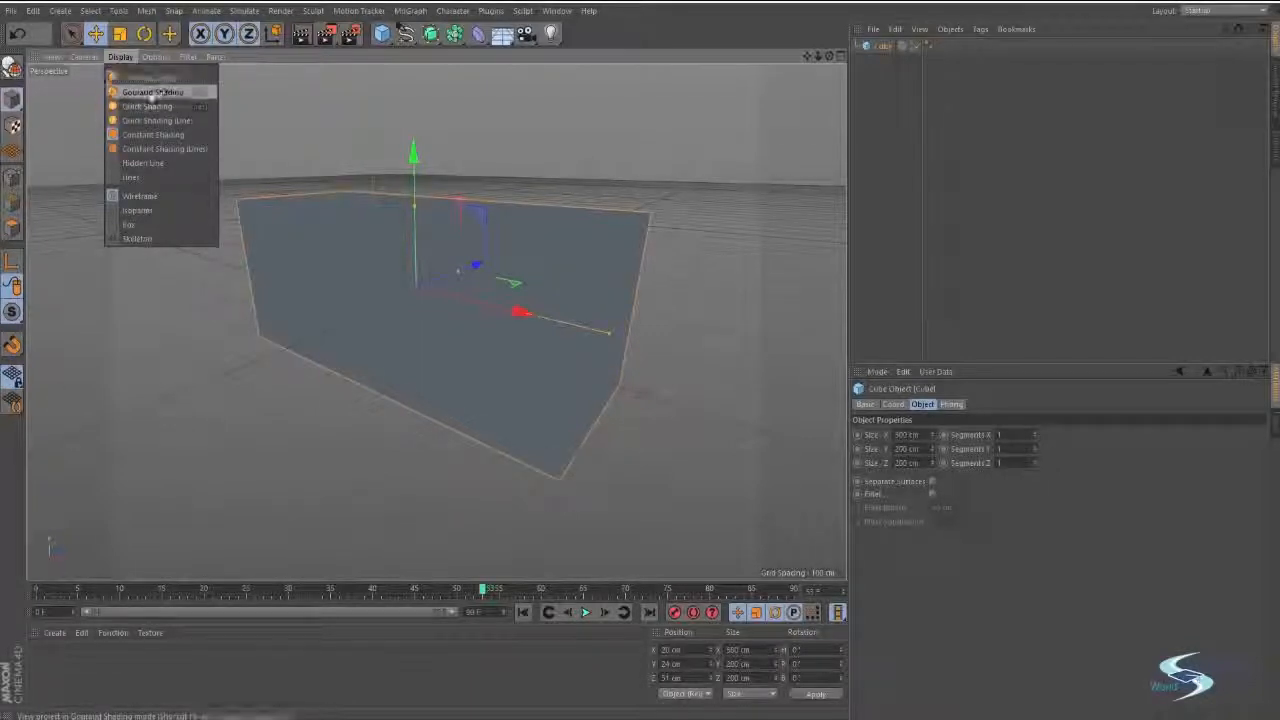
{"action": "left_click", "coordinate": [184, 92]}
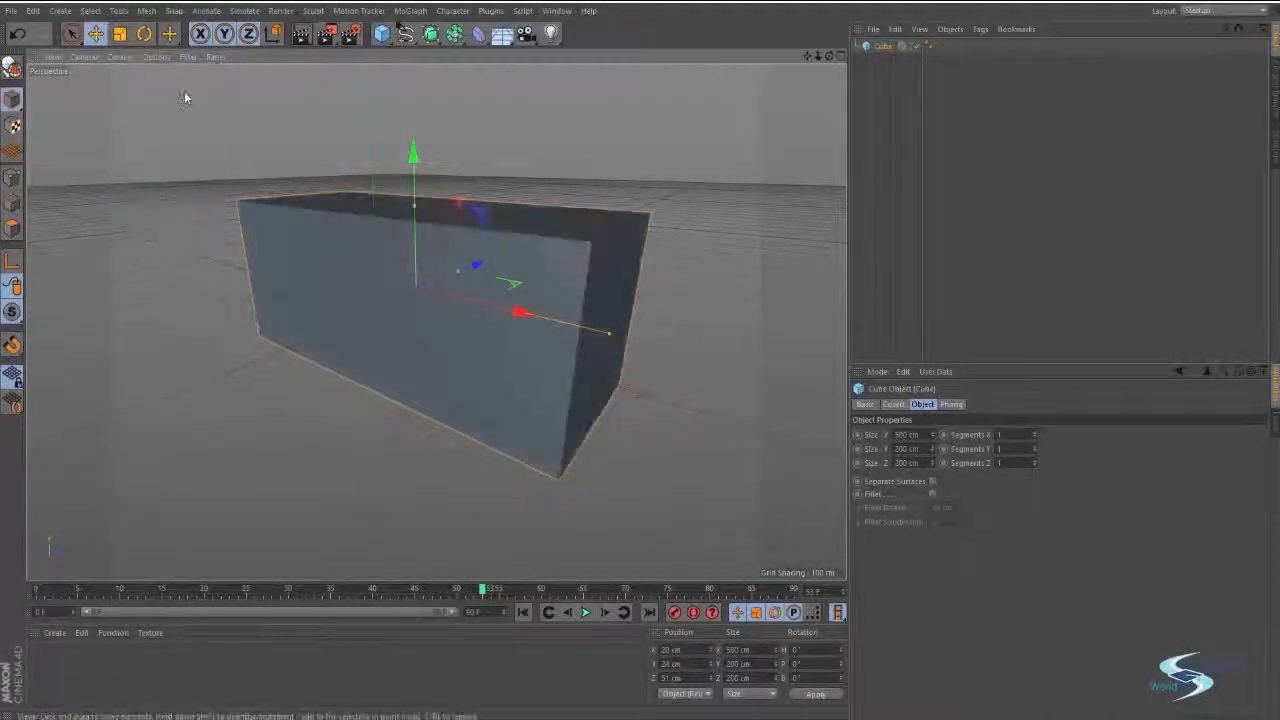
{"action": "left_click", "coordinate": [533, 199]}
{"action": "mouse_move", "coordinate": [528, 241]}
{"action": "left_mouse_down", "text": "alt"}
{"action": "mouse_move", "coordinate": [528, 297]}
{"action": "mouse_move", "coordinate": [443, 246]}
{"action": "left_mouse_up", "text": "alt"}
{"action": "right_click_drag", "start_coordinate": [443, 246], "coordinate": [517, 207], "text": "alt"}
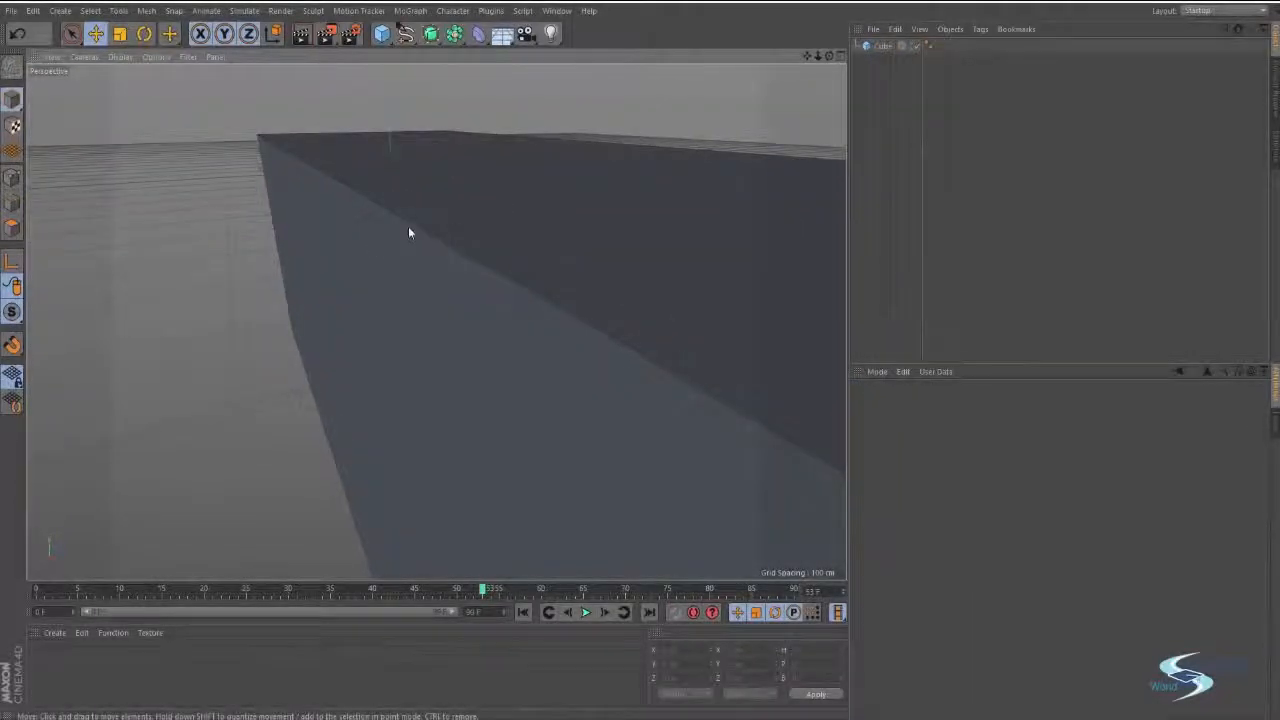
{"action": "left_click_drag", "start_coordinate": [408, 226], "coordinate": [447, 258], "text": "alt"}
{"action": "mouse_move", "coordinate": [420, 278]}
{"action": "left_mouse_down", "text": "alt"}
{"action": "mouse_move", "coordinate": [471, 320]}
{"action": "mouse_move", "coordinate": [394, 329]}
{"action": "mouse_move", "coordinate": [417, 371]}
{"action": "mouse_move", "coordinate": [433, 305]}
{"action": "mouse_move", "coordinate": [508, 329]}
{"action": "mouse_move", "coordinate": [474, 263]}
{"action": "mouse_move", "coordinate": [440, 290]}
{"action": "left_mouse_up", "text": "alt"}
Select the cube and raise its segment counts along X, Y and Z to form a dense grid.
{"action": "left_click", "coordinate": [882, 47]}
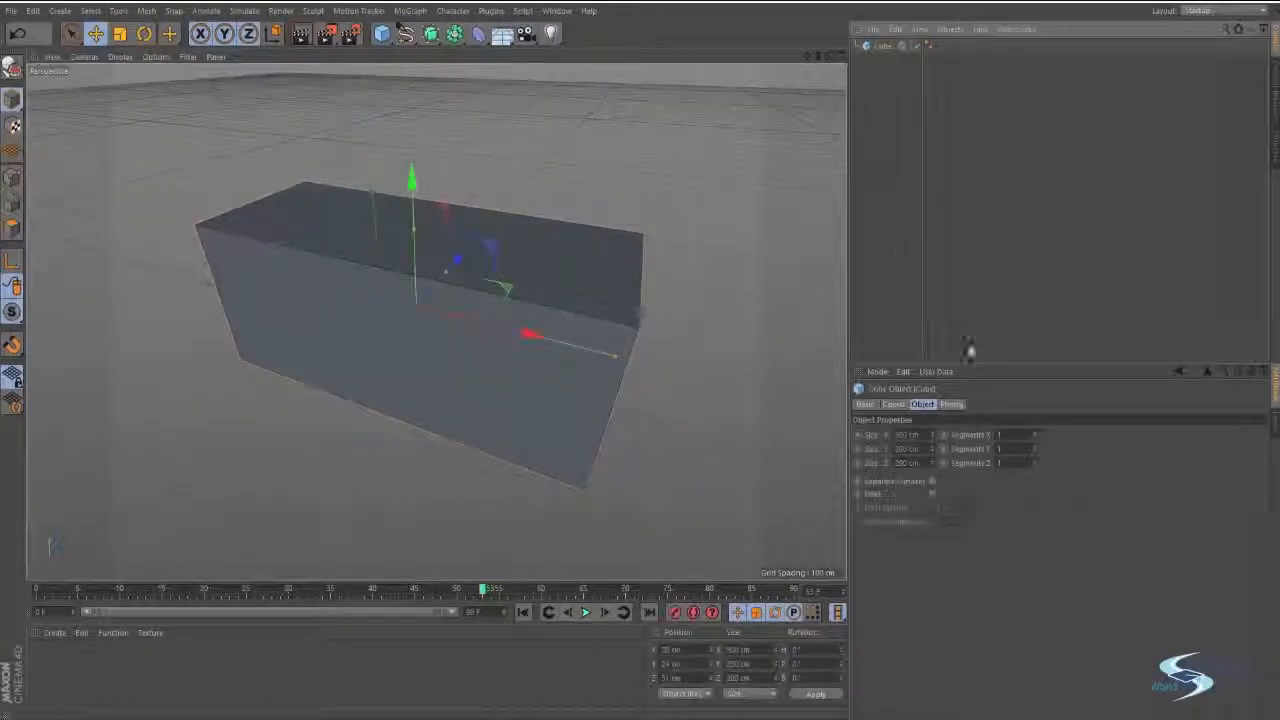
{"action": "left_click", "coordinate": [1034, 434]}
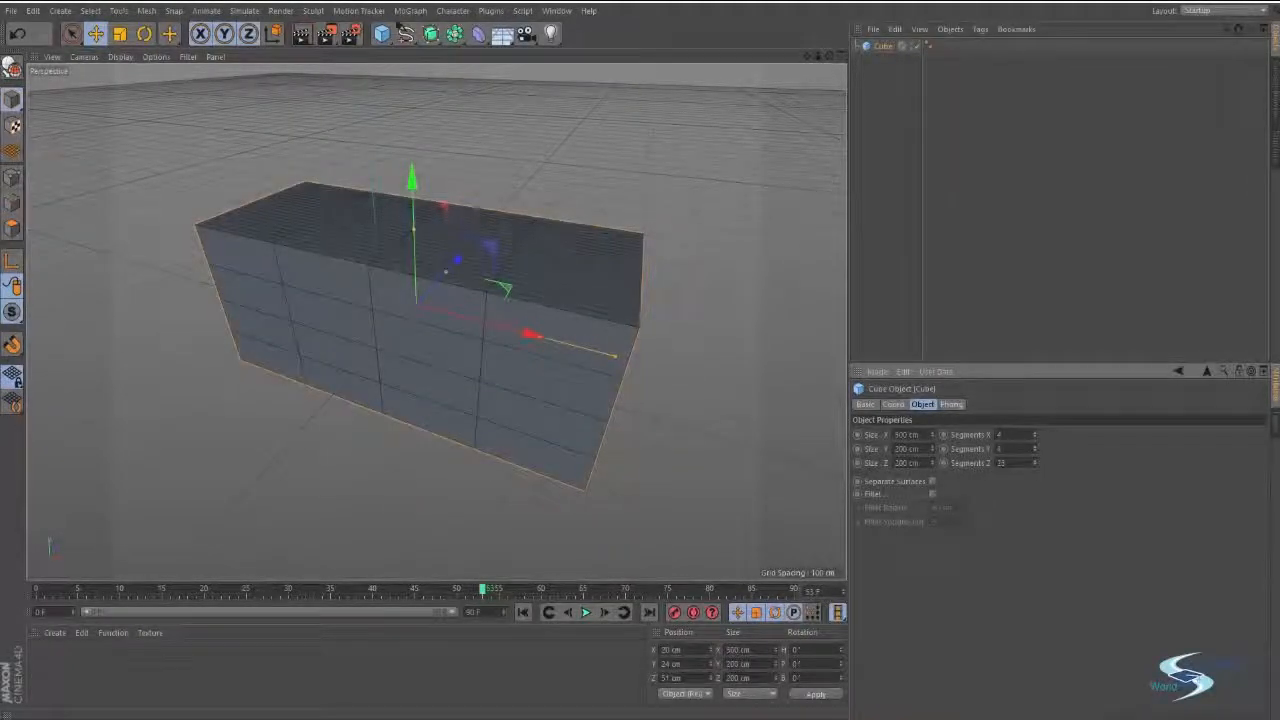
{"action": "mouse_move", "coordinate": [646, 328]}
{"action": "left_mouse_down", "text": "alt"}
{"action": "mouse_move", "coordinate": [434, 323]}
{"action": "mouse_move", "coordinate": [643, 341]}
{"action": "left_mouse_up", "text": "alt"}
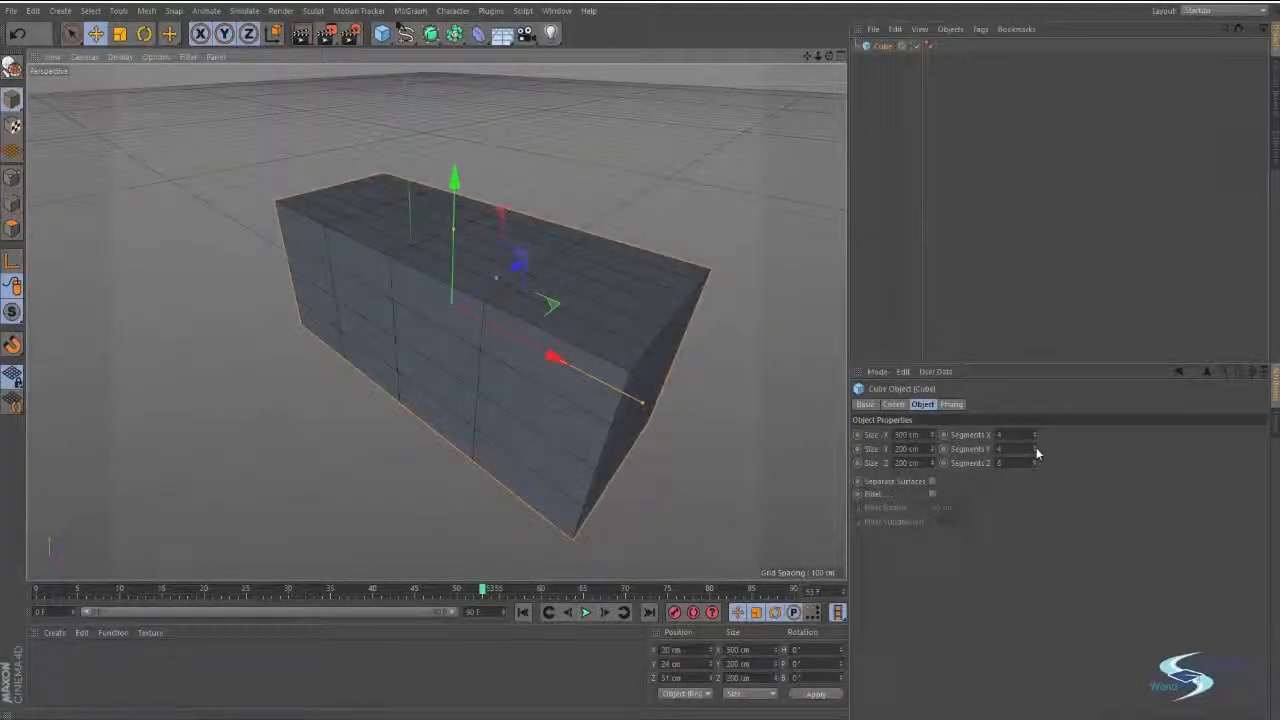
{"action": "left_click_drag", "start_coordinate": [1037, 450], "coordinate": [1037, 430]}
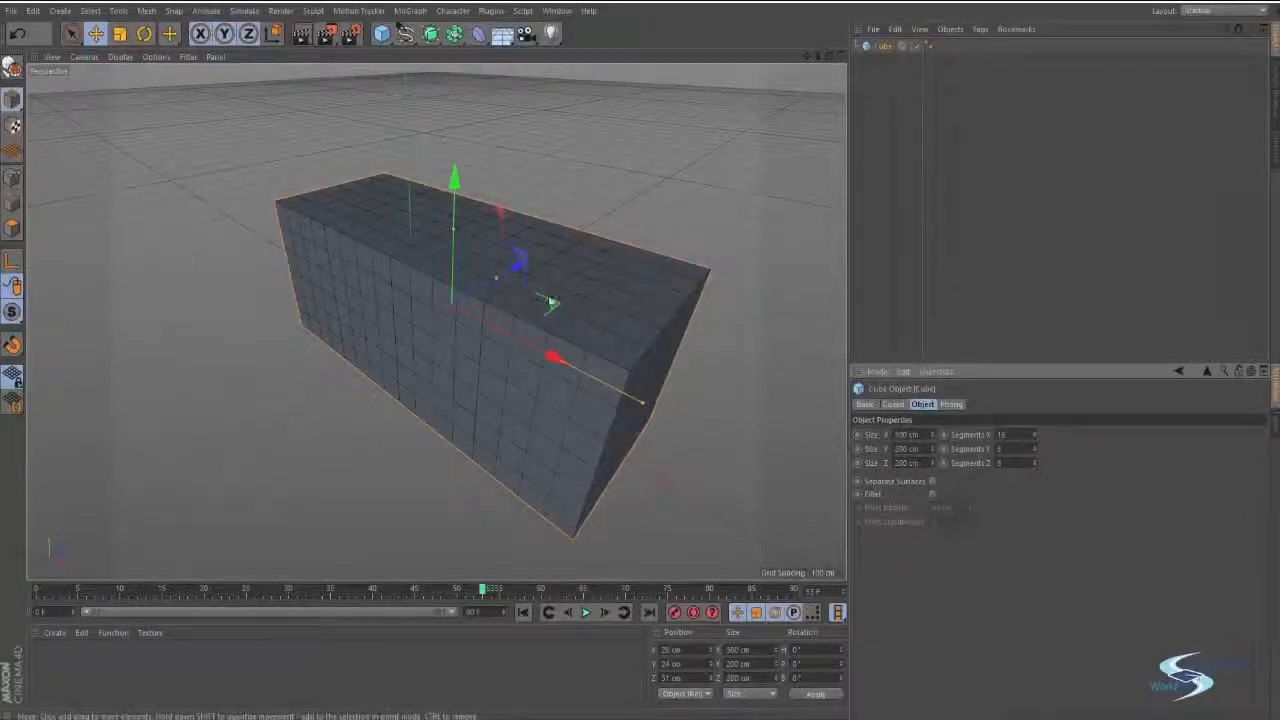
Examine how the segment grid divides the cube's front, top and end faces from different angles.
{"action": "middle_click_drag", "start_coordinate": [550, 301], "coordinate": [531, 318], "text": "alt"}
{"action": "left_click_drag", "start_coordinate": [515, 437], "coordinate": [602, 348], "text": "alt"}
{"action": "right_click_drag", "start_coordinate": [538, 361], "coordinate": [380, 414], "text": "alt"}
{"action": "left_click_drag", "start_coordinate": [523, 383], "coordinate": [428, 480], "text": "alt"}
{"action": "left_click", "coordinate": [789, 411]}
{"action": "right_click_drag", "start_coordinate": [502, 416], "coordinate": [537, 386], "text": "alt"}
{"action": "middle_click_drag", "start_coordinate": [537, 386], "coordinate": [490, 442], "text": "alt"}
{"action": "left_click", "coordinate": [543, 392]}
{"action": "left_click_drag", "start_coordinate": [490, 442], "coordinate": [663, 363], "text": "alt"}
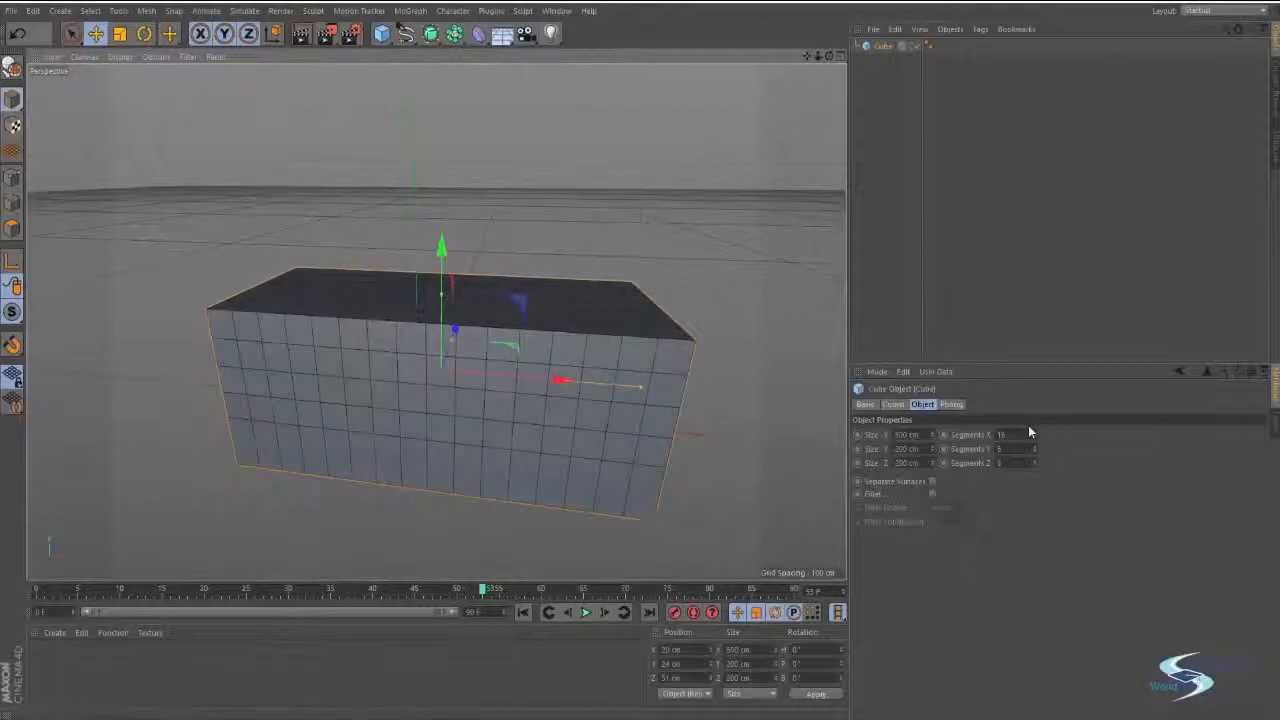
{"action": "left_click_drag", "start_coordinate": [281, 362], "coordinate": [592, 330], "text": "alt"}
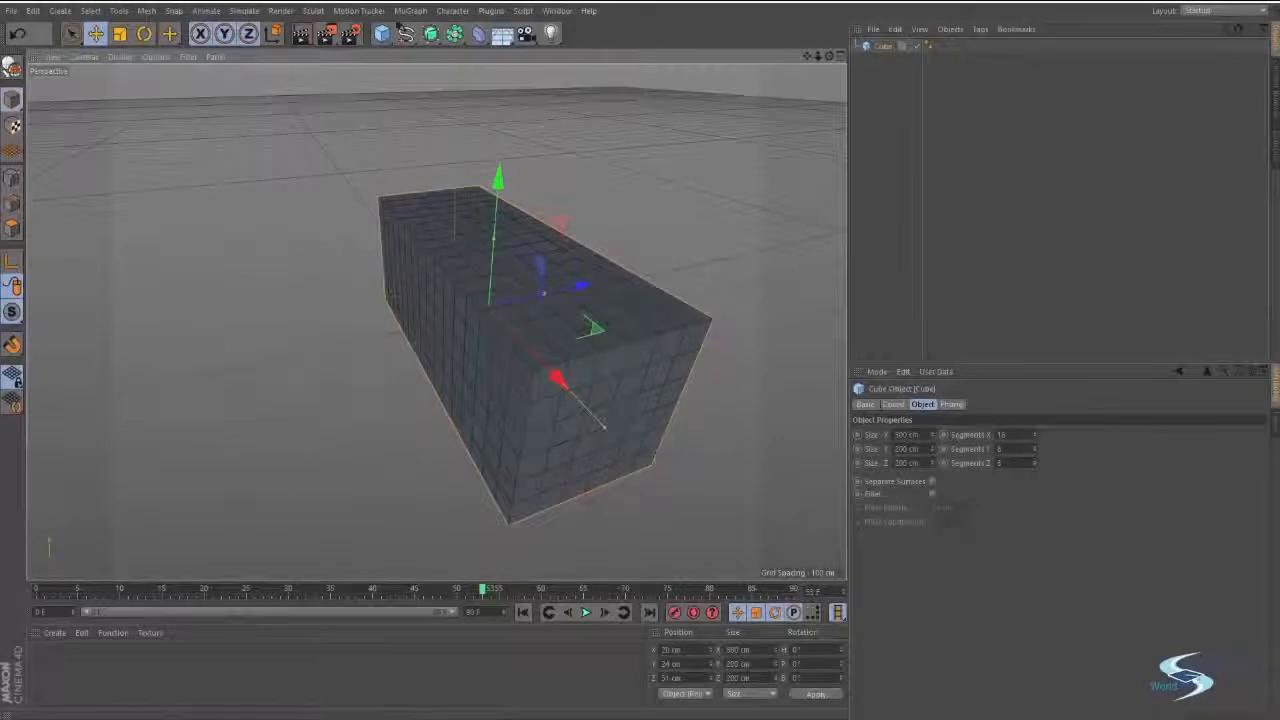
Set the cube's X, Y and Z segments back to 1 and inspect the plain faces.
{"action": "double_click", "coordinate": [1002, 435]}
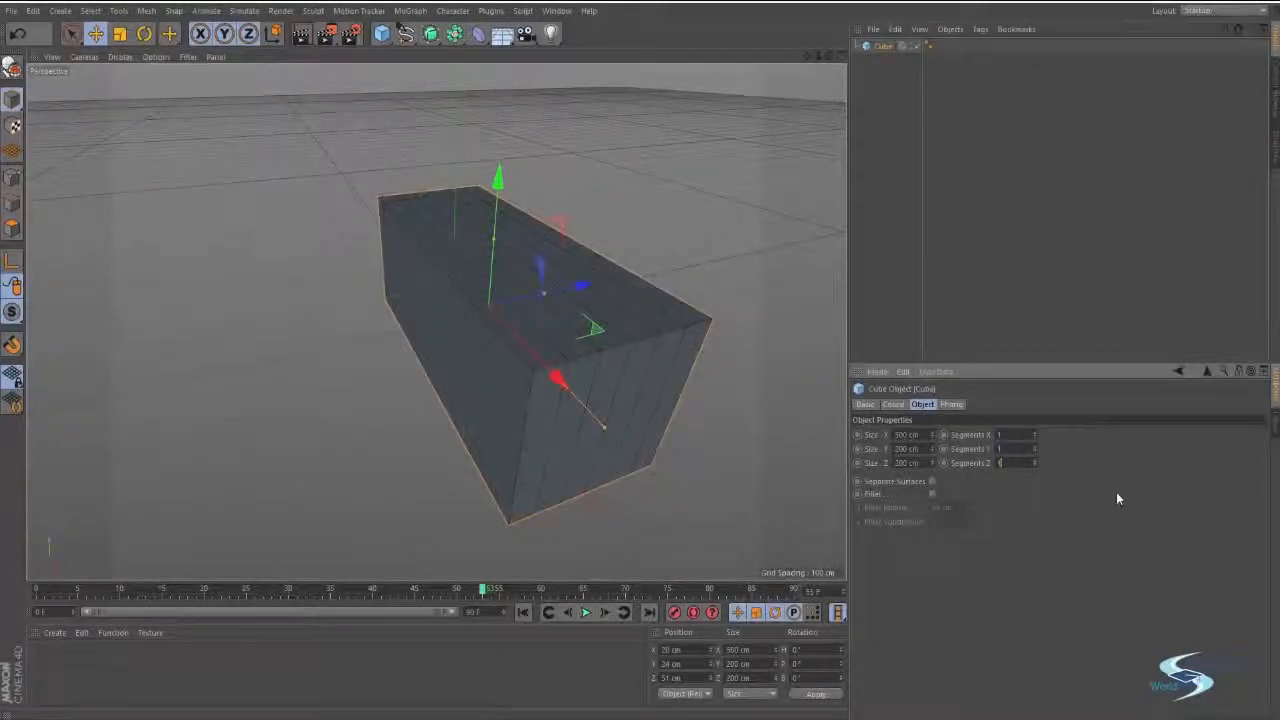
{"action": "key", "text": "Return"}
{"action": "left_click_drag", "start_coordinate": [597, 357], "coordinate": [651, 258], "text": "alt"}
{"action": "left_click", "coordinate": [651, 258]}
{"action": "left_click_drag", "start_coordinate": [634, 357], "coordinate": [588, 309], "text": "alt"}
{"action": "left_click_drag", "start_coordinate": [622, 241], "coordinate": [557, 314], "text": "alt"}
{"action": "left_click", "coordinate": [453, 278]}
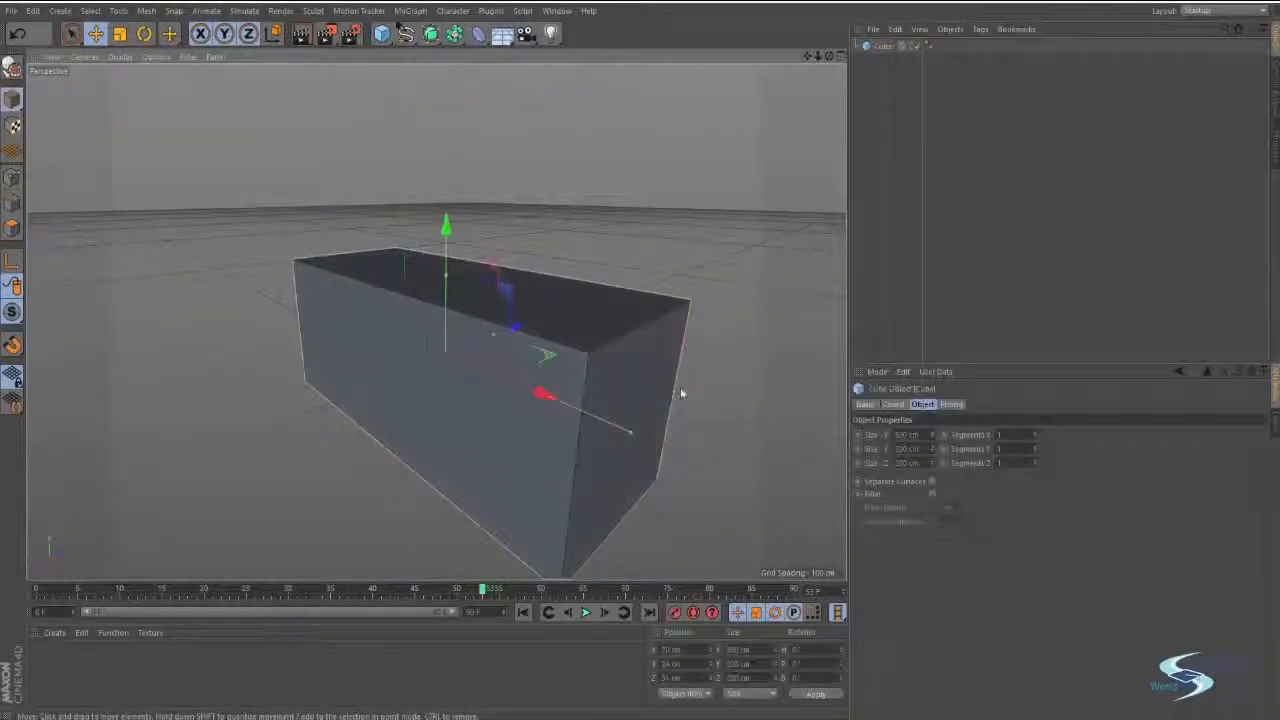
Enable Fillet on the cube to round its edges and view the rounded corner.
{"action": "mouse_move", "coordinate": [706, 398]}
{"action": "left_mouse_down", "text": "alt"}
{"action": "mouse_move", "coordinate": [697, 363]}
{"action": "mouse_move", "coordinate": [685, 391]}
{"action": "left_mouse_up", "text": "alt"}
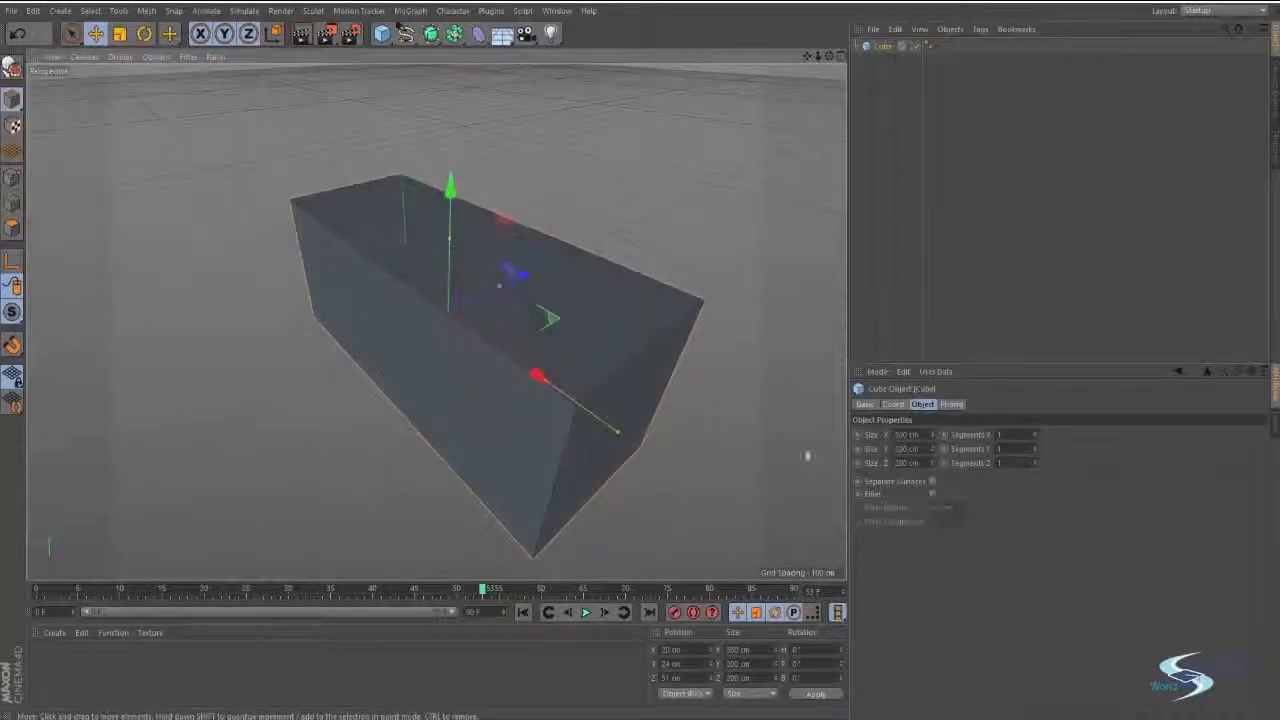
{"action": "left_click_drag", "start_coordinate": [807, 456], "coordinate": [611, 406], "text": "alt"}
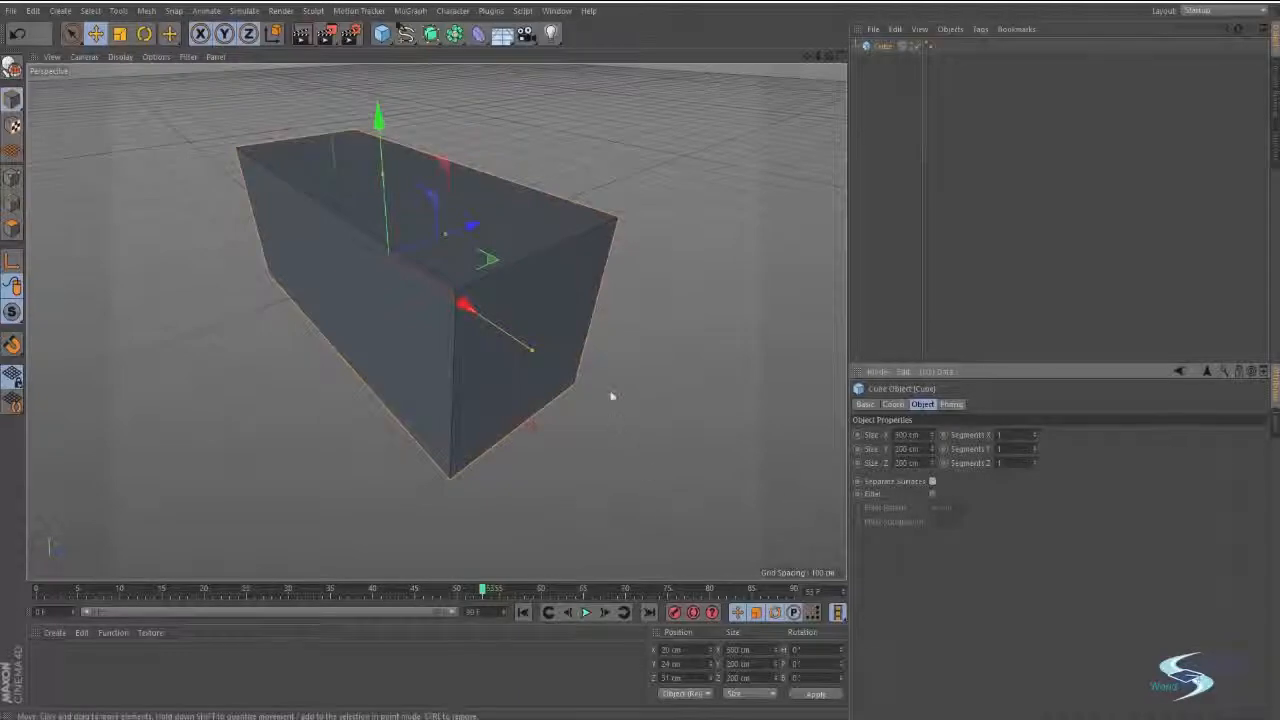
{"action": "left_click_drag", "start_coordinate": [611, 397], "coordinate": [620, 368], "text": "alt"}
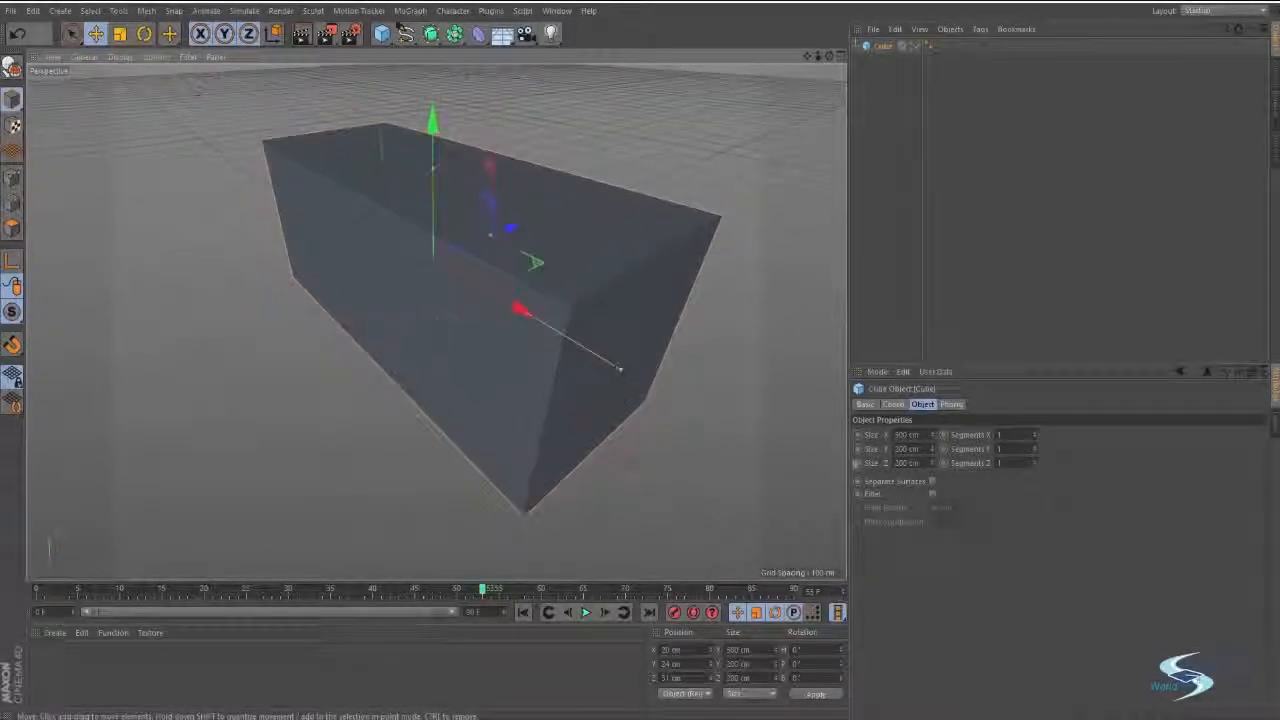
{"action": "left_click", "coordinate": [931, 494]}
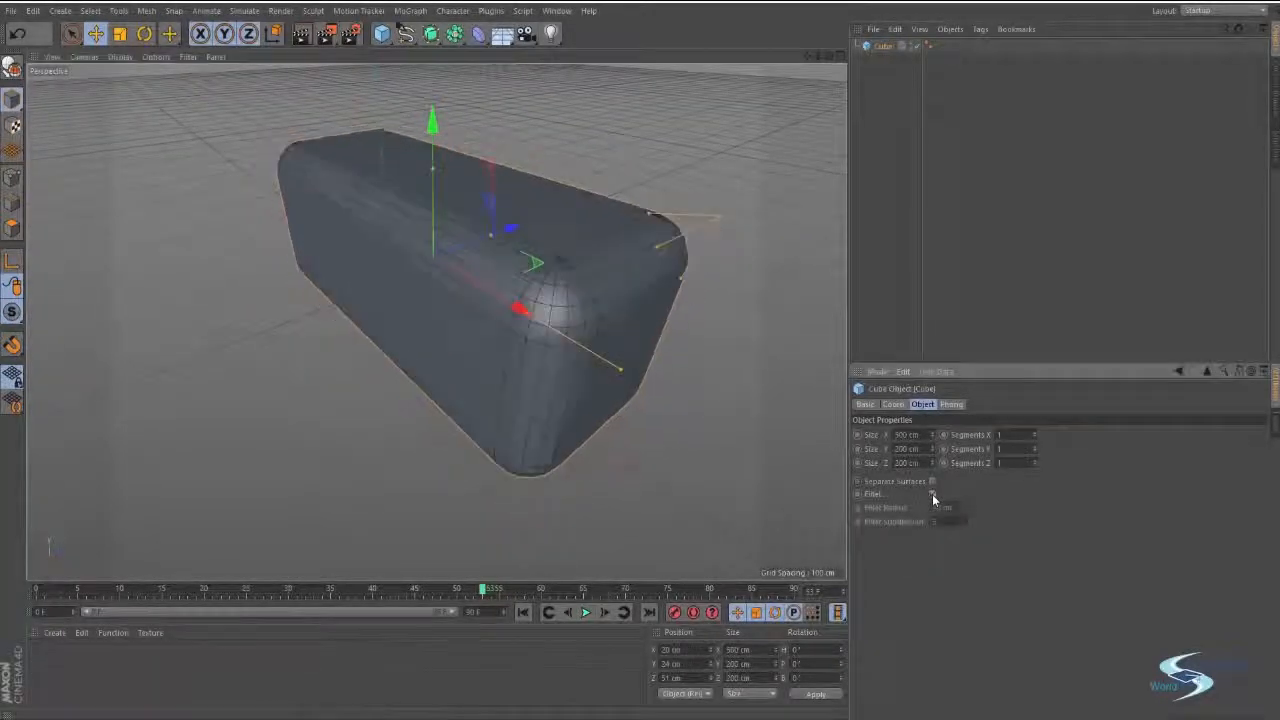
{"action": "left_click_drag", "start_coordinate": [709, 309], "coordinate": [681, 356], "text": "alt"}
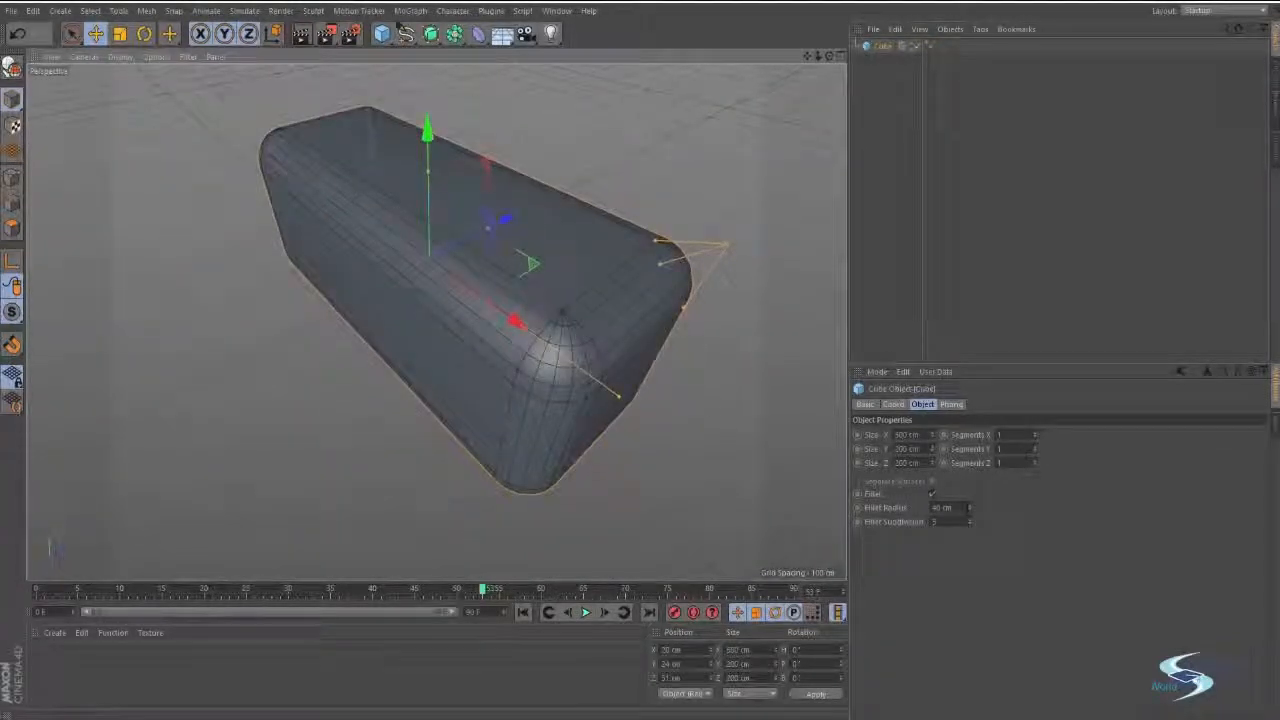
Reduce the cube's fillet radius to about 16 cm and inspect the rounded corner up close.
{"action": "mouse_move", "coordinate": [969, 508]}
{"action": "left_mouse_down"}
{"action": "mouse_move", "coordinate": [969, 494]}
{"action": "mouse_move", "coordinate": [969, 529]}
{"action": "left_mouse_up"}
{"action": "right_click_drag", "start_coordinate": [592, 353], "coordinate": [694, 333], "text": "alt"}
{"action": "right_click_drag", "start_coordinate": [380, 375], "coordinate": [402, 364], "text": "alt"}
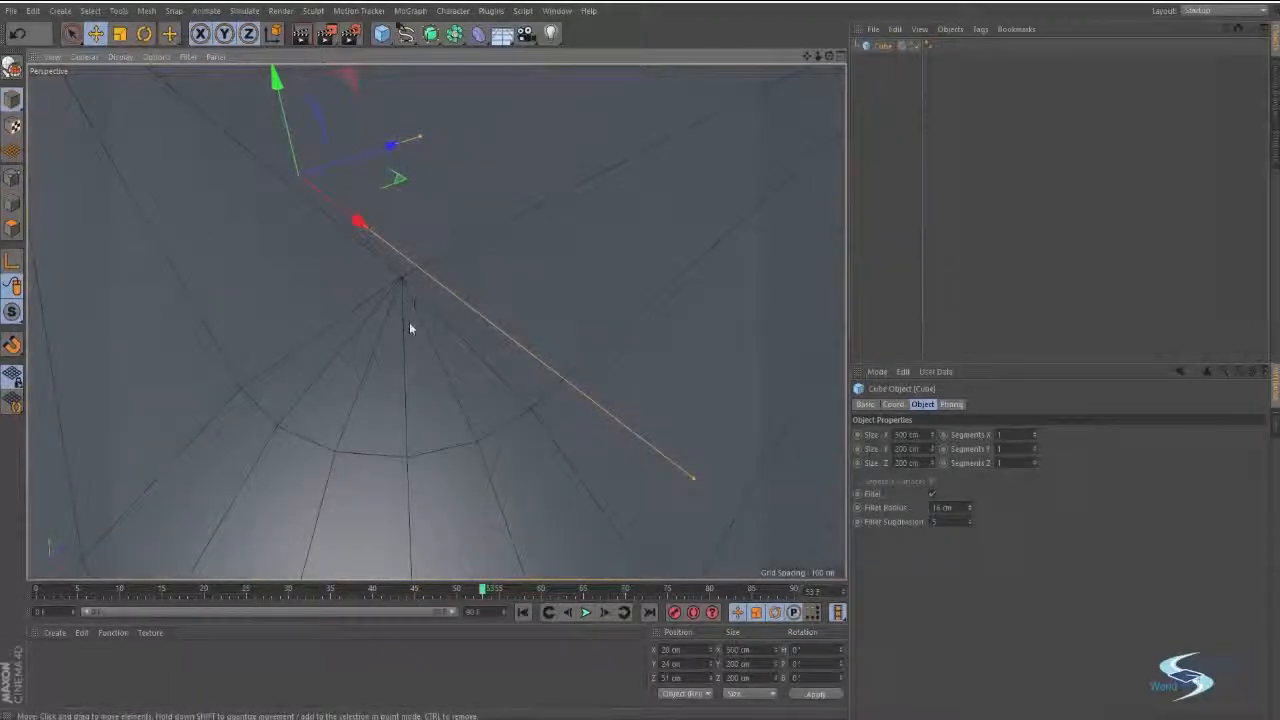
{"action": "right_click_drag", "start_coordinate": [316, 356], "coordinate": [306, 362], "text": "alt"}
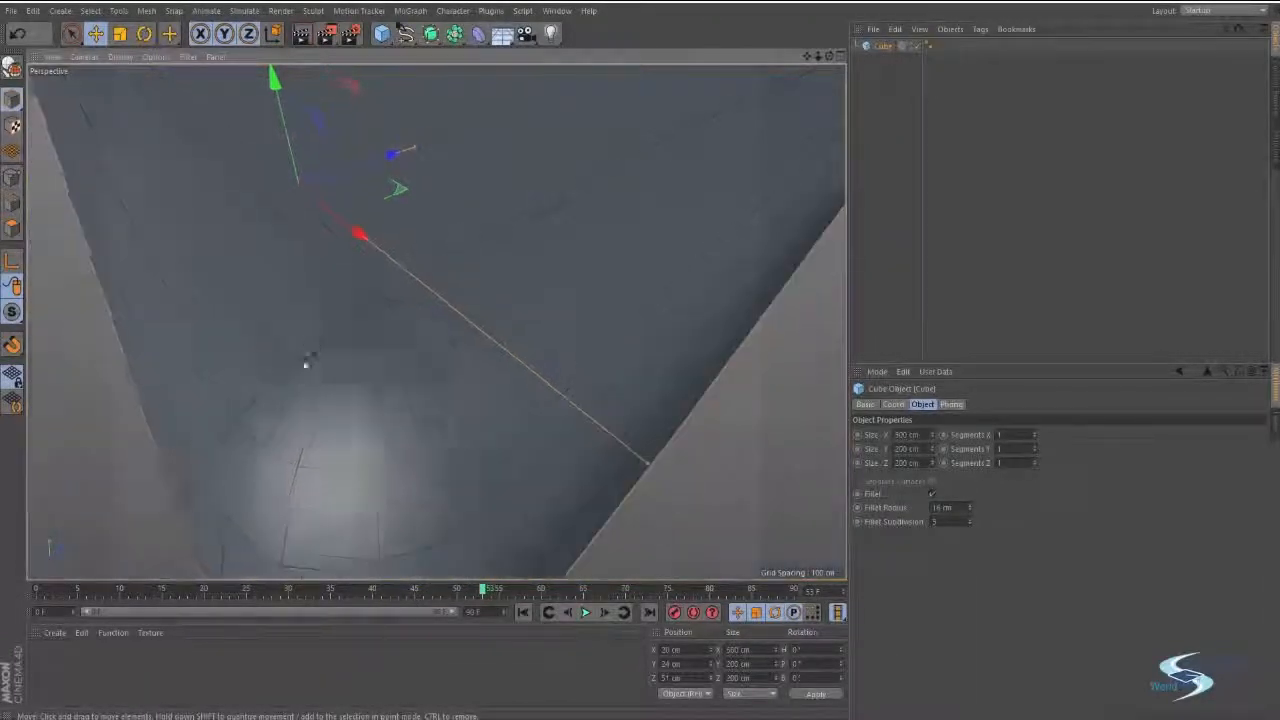
{"action": "middle_click_drag", "start_coordinate": [306, 362], "coordinate": [468, 284], "text": "alt"}
{"action": "right_click_drag", "start_coordinate": [472, 275], "coordinate": [504, 257], "text": "alt"}
{"action": "mouse_move", "coordinate": [504, 257]}
{"action": "left_mouse_down", "text": "alt"}
{"action": "mouse_move", "coordinate": [517, 289]}
{"action": "mouse_move", "coordinate": [574, 226]}
{"action": "mouse_move", "coordinate": [487, 266]}
{"action": "mouse_move", "coordinate": [328, 231]}
{"action": "mouse_move", "coordinate": [505, 385]}
{"action": "mouse_move", "coordinate": [492, 370]}
{"action": "left_mouse_up", "text": "alt"}
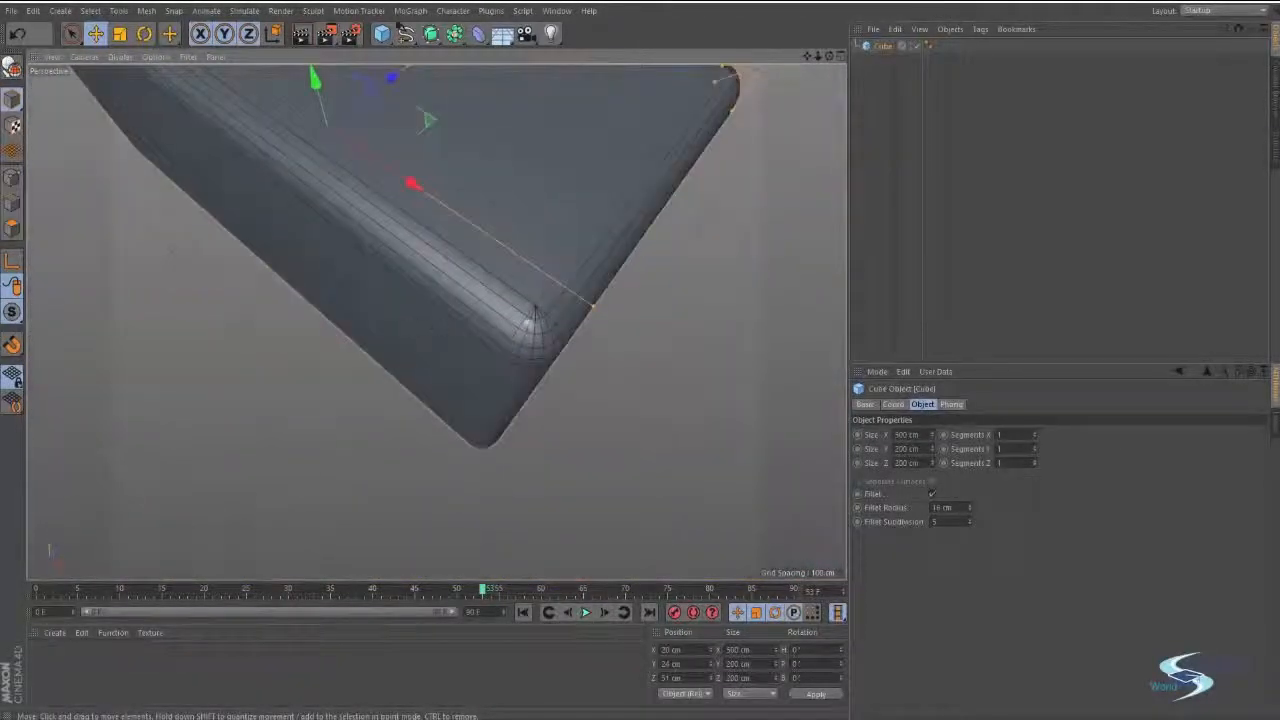
{"action": "right_click_drag", "start_coordinate": [558, 309], "coordinate": [628, 284], "text": "alt"}
{"action": "left_click_drag", "start_coordinate": [438, 323], "coordinate": [504, 426], "text": "alt"}
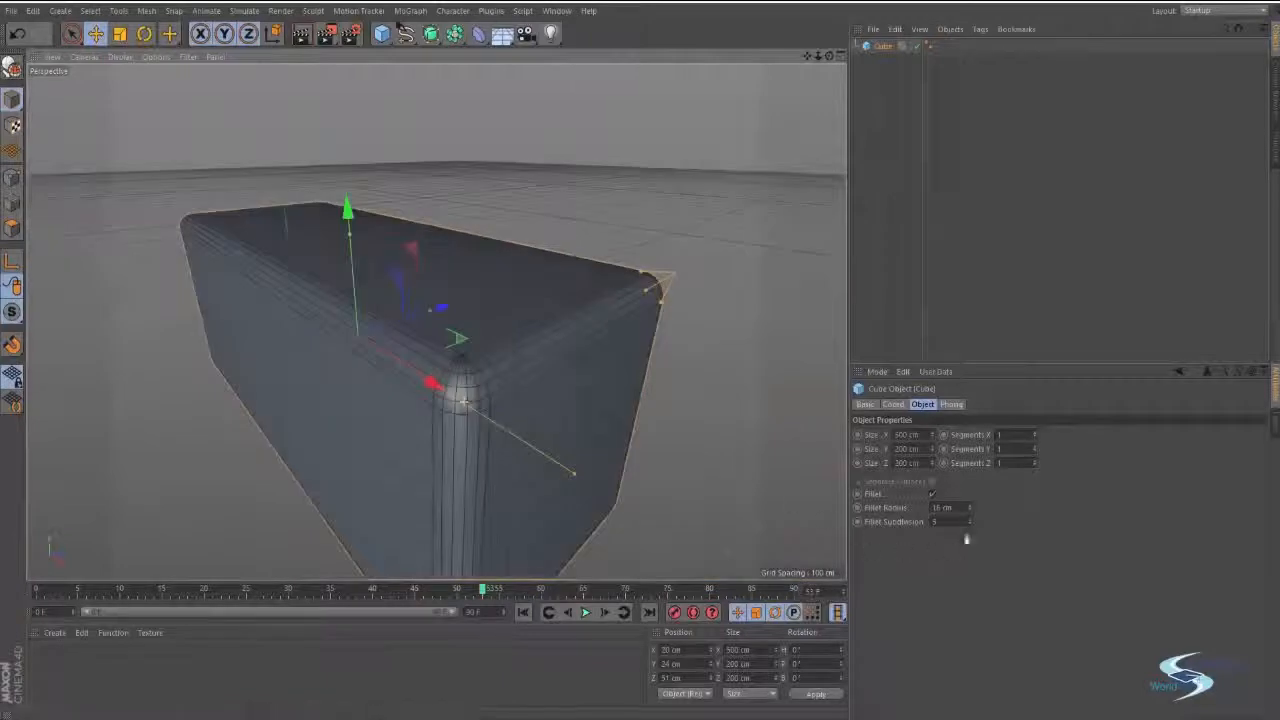
Set the fillet radius to 10 cm and try a fillet subdivision of 1 before raising it to 5.
{"action": "left_click_drag", "start_coordinate": [970, 510], "coordinate": [970, 555]}
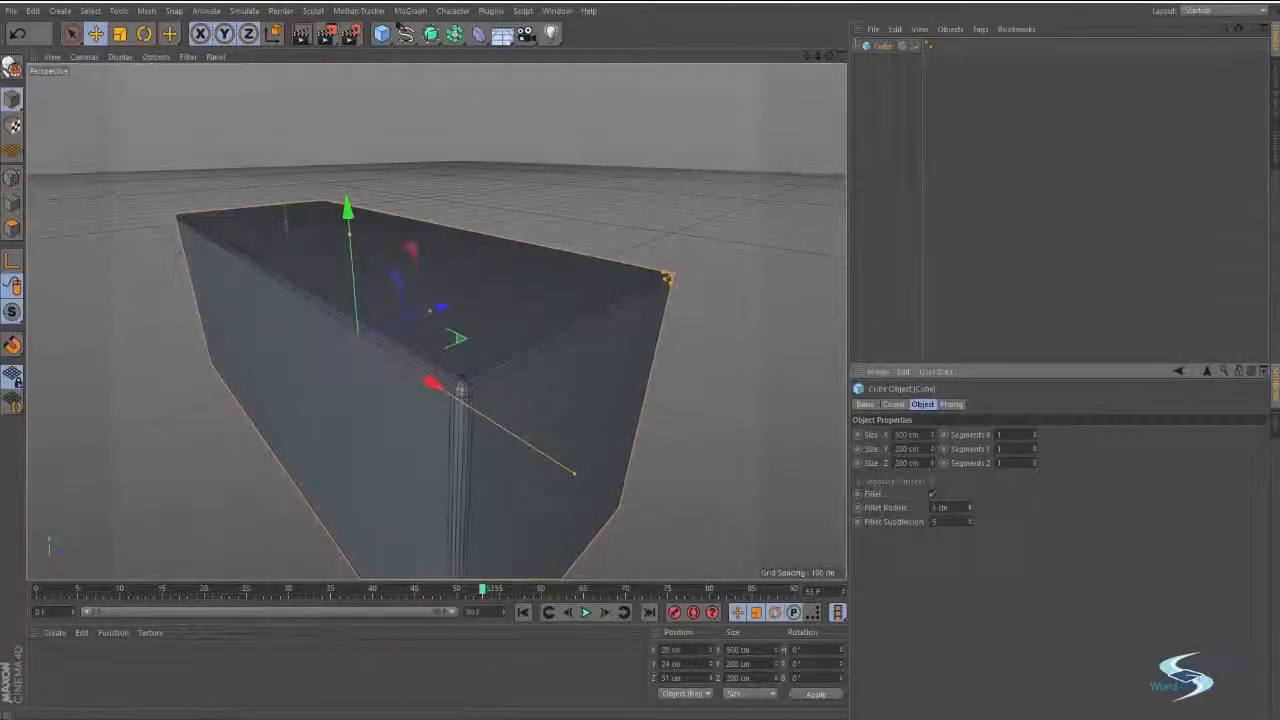
{"action": "left_click_drag", "start_coordinate": [970, 510], "coordinate": [969, 517]}
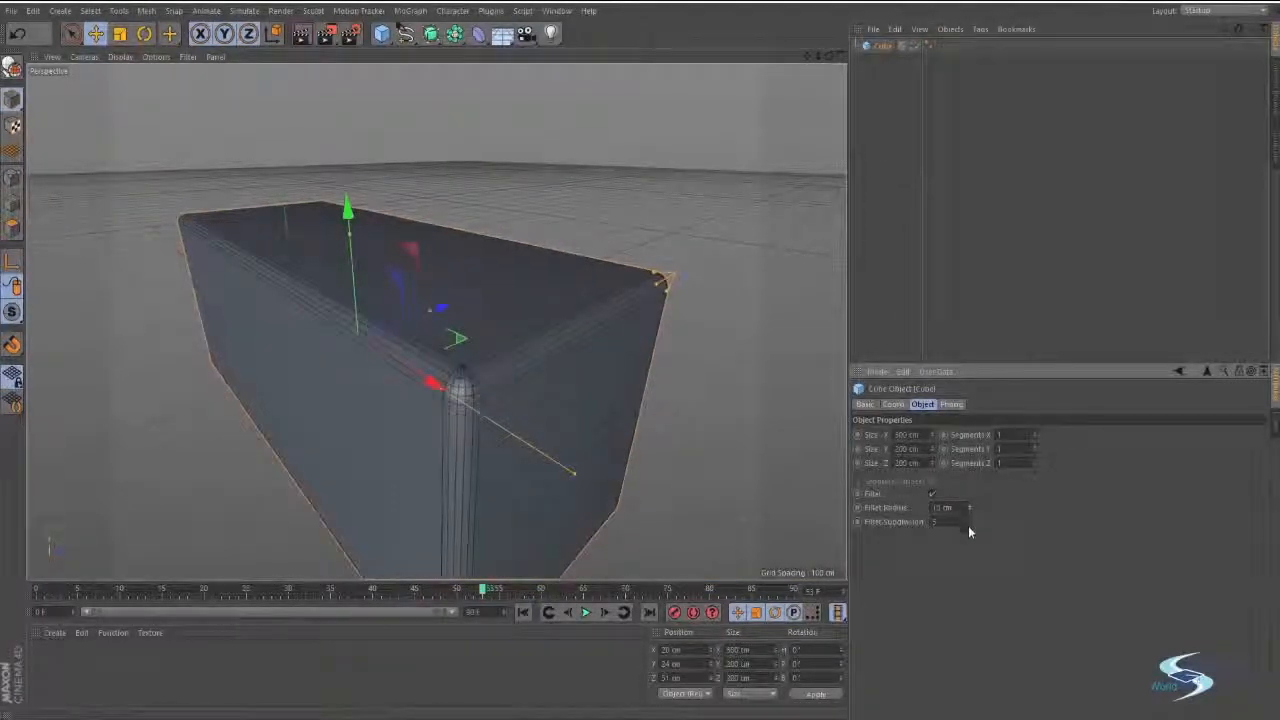
{"action": "left_click", "coordinate": [969, 525]}
{"action": "left_click", "coordinate": [969, 525]}
{"action": "left_click", "coordinate": [969, 525]}
{"action": "left_click", "coordinate": [969, 525]}
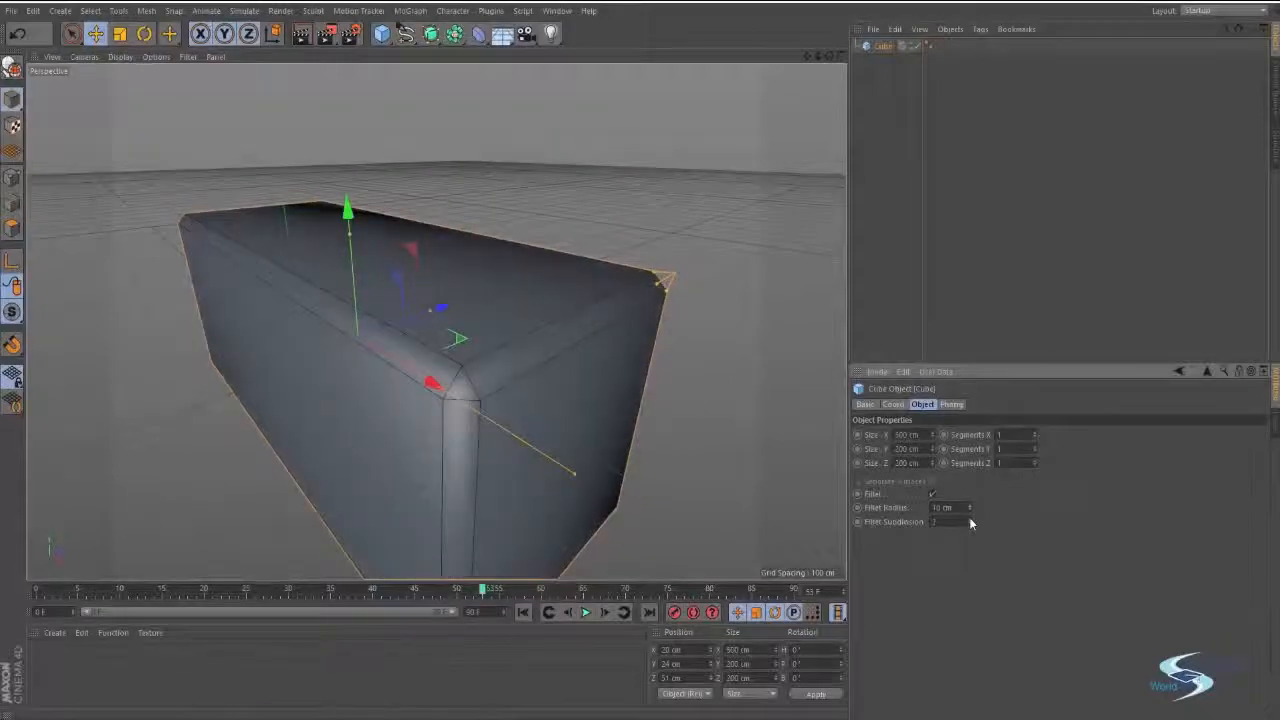
{"action": "left_click", "coordinate": [969, 518]}
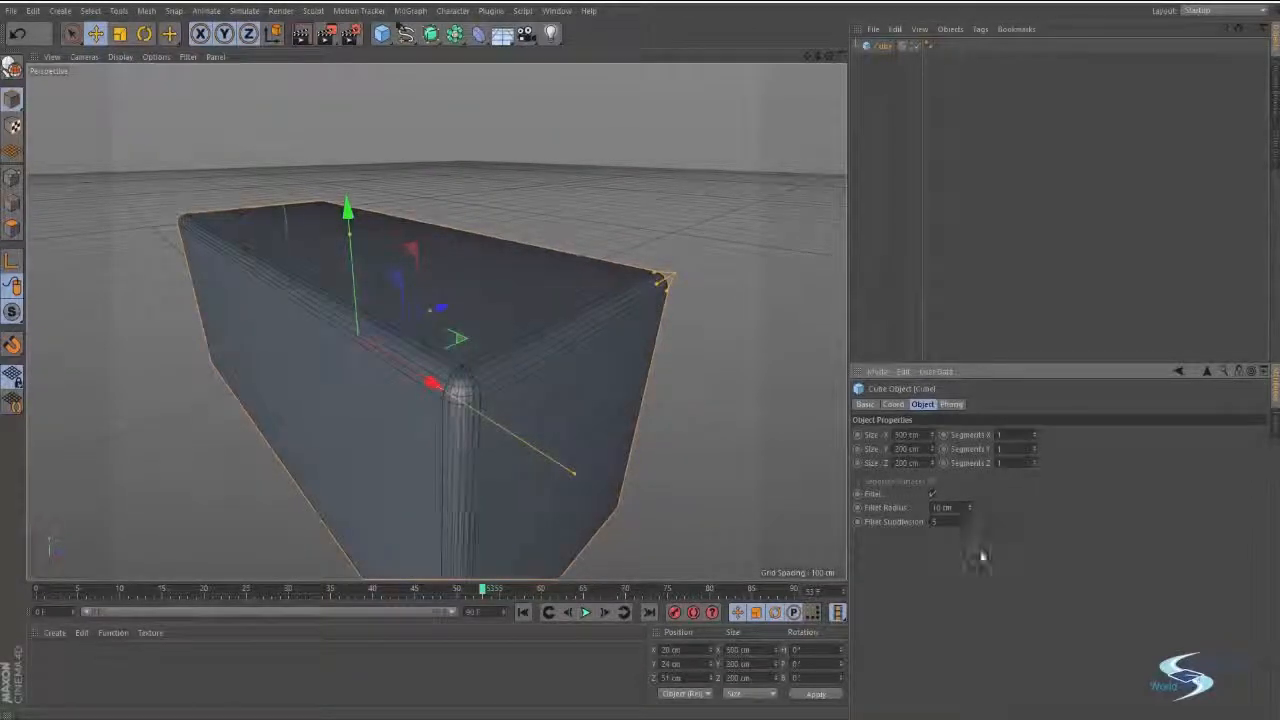
Lower the fillet subdivision to 1 and raise it to 7 while viewing the cube's corner up close.
{"action": "scroll", "coordinate": [549, 351], "scroll_direction": "up", "scroll_amount": 5}
{"action": "left_click_drag", "start_coordinate": [597, 320], "coordinate": [660, 318], "text": "alt"}
{"action": "left_click_drag", "start_coordinate": [608, 364], "coordinate": [468, 392], "text": "alt"}
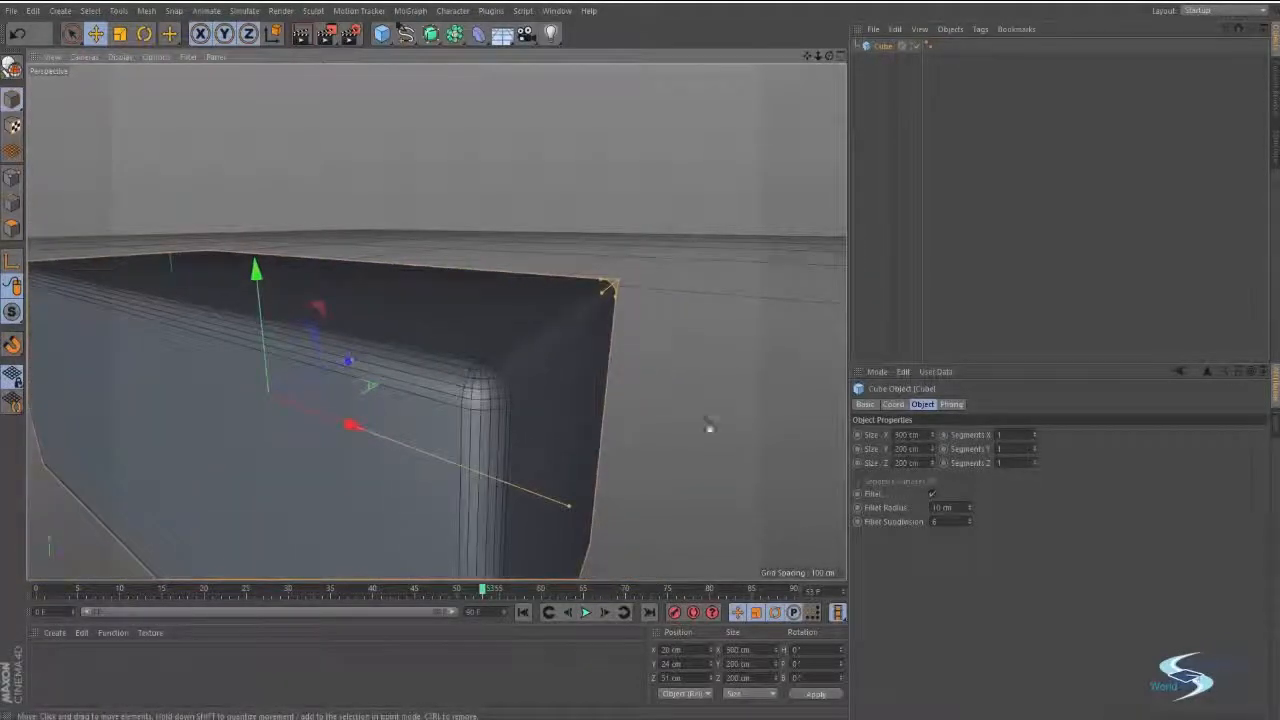
{"action": "left_click", "coordinate": [970, 523]}
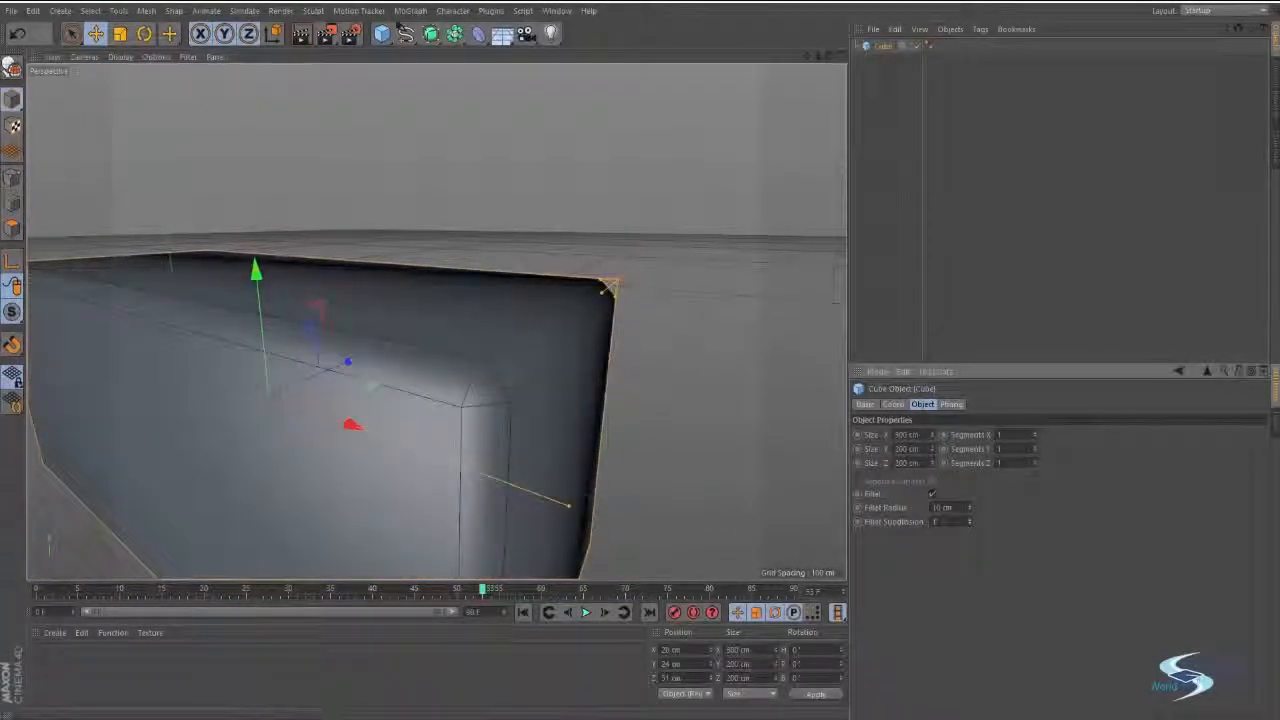
{"action": "left_click", "coordinate": [970, 521]}
Raise the cube's fillet subdivision to 17 and inspect the rounded corner's mesh up close.
{"action": "left_click", "coordinate": [970, 521]}
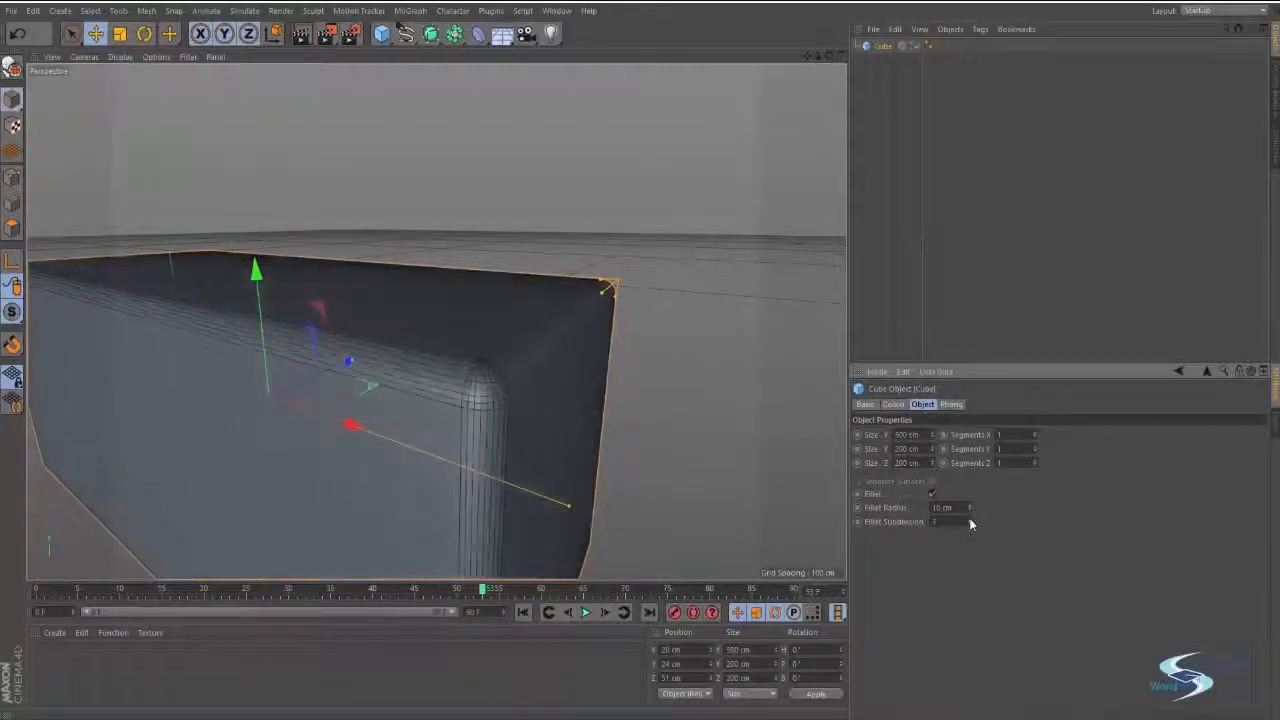
{"action": "left_click", "coordinate": [970, 521]}
{"action": "left_click", "coordinate": [970, 521]}
{"action": "left_click", "coordinate": [970, 521]}
{"action": "left_click", "coordinate": [970, 521]}
{"action": "left_click", "coordinate": [970, 521]}
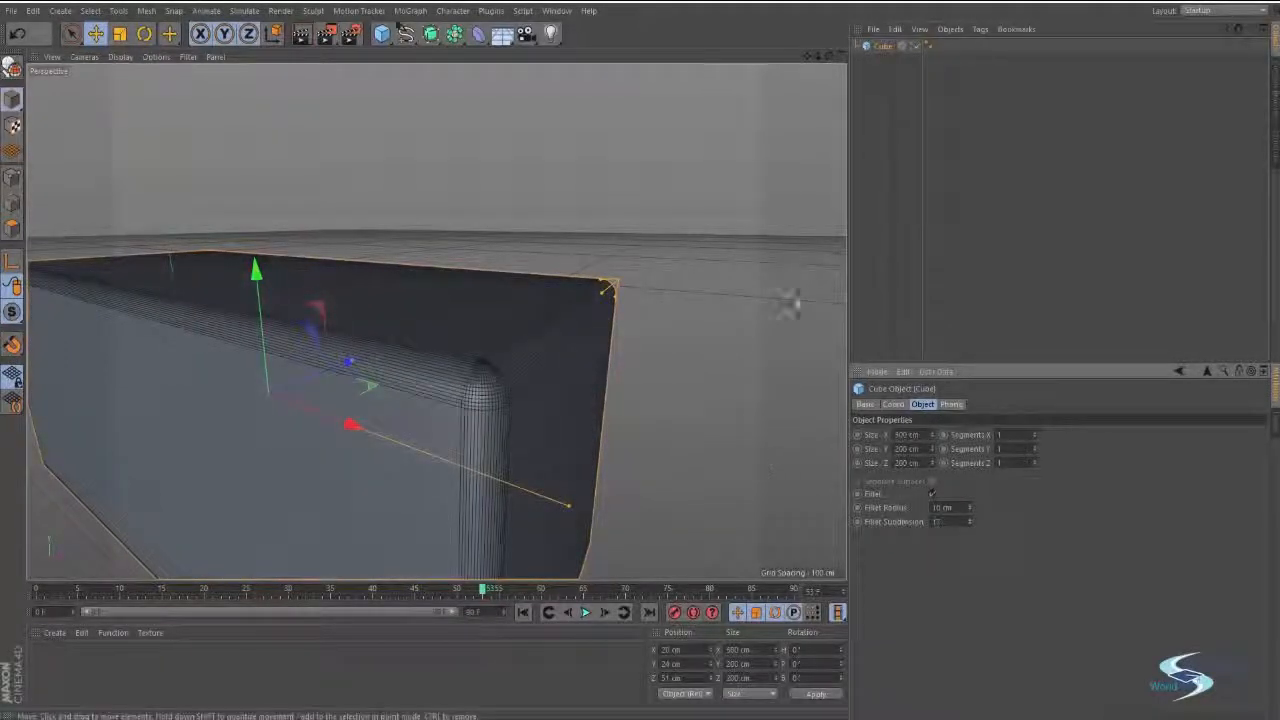
{"action": "left_click", "coordinate": [797, 303]}
{"action": "left_click_drag", "start_coordinate": [608, 314], "coordinate": [523, 297], "text": "alt"}
{"action": "left_click", "coordinate": [523, 297]}
{"action": "left_click", "coordinate": [936, 521]}
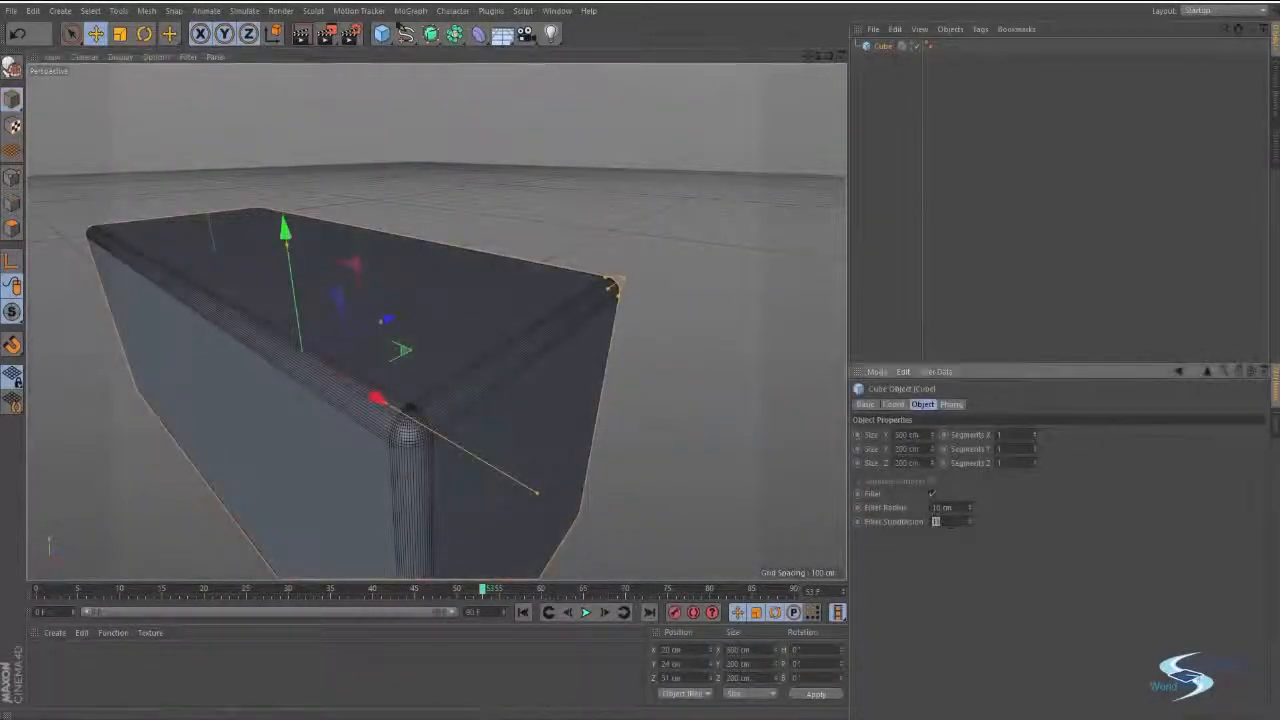
{"action": "scroll", "coordinate": [424, 428], "scroll_direction": "up", "scroll_amount": 6}
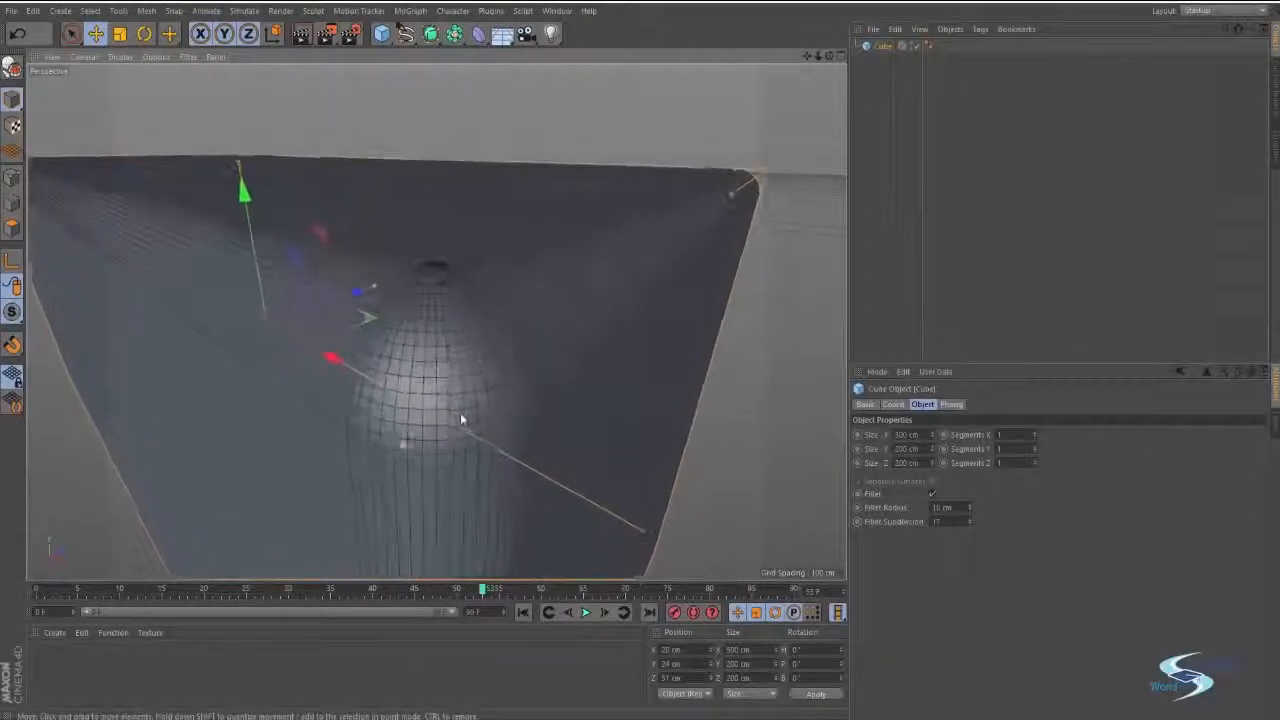
{"action": "scroll", "coordinate": [485, 335], "scroll_direction": "down", "scroll_amount": 6}
{"action": "left_click_drag", "start_coordinate": [463, 346], "coordinate": [500, 350], "text": "alt"}
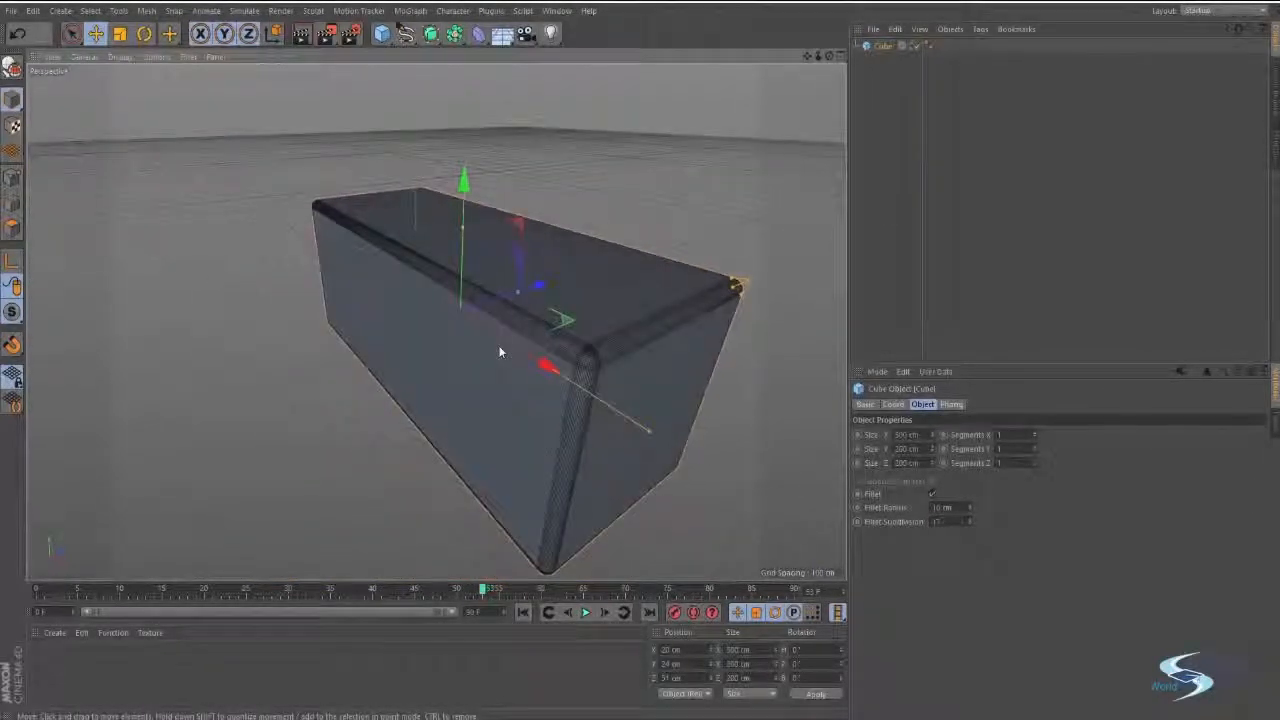
Turn off Fillet on the cube and view its Phong and Basic properties.
{"action": "left_click", "coordinate": [933, 494]}
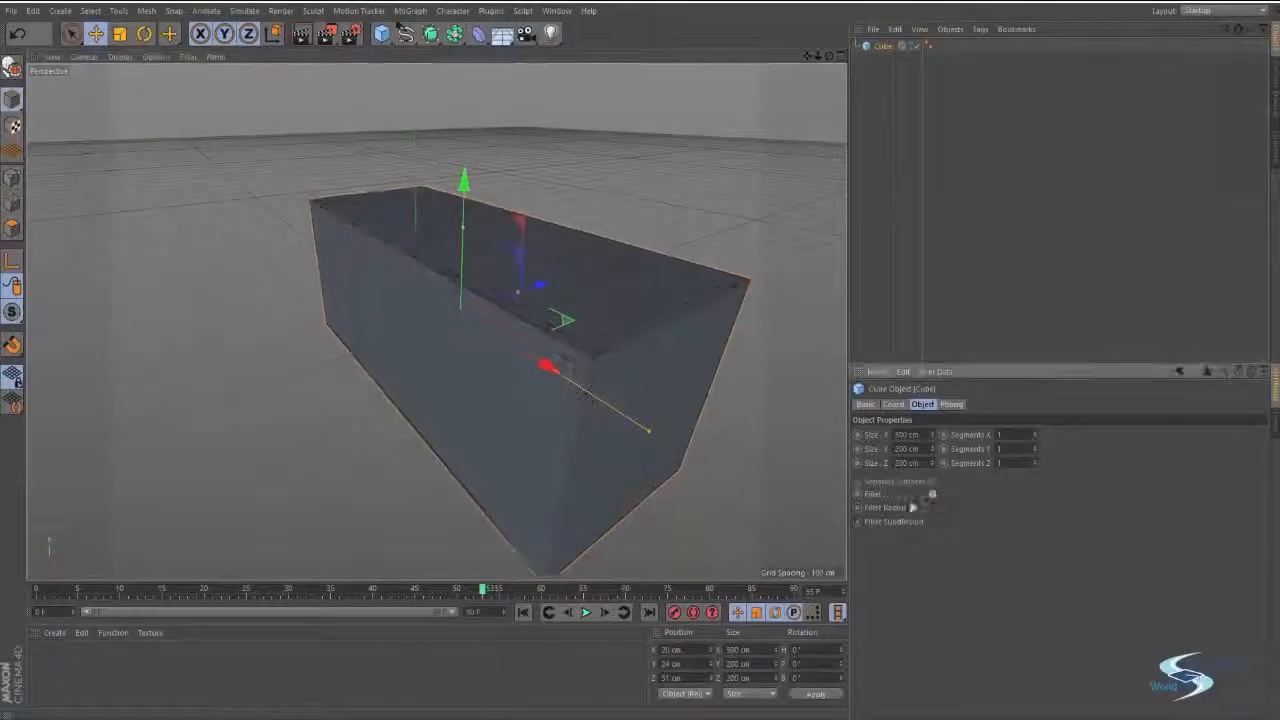
{"action": "left_click", "coordinate": [951, 405]}
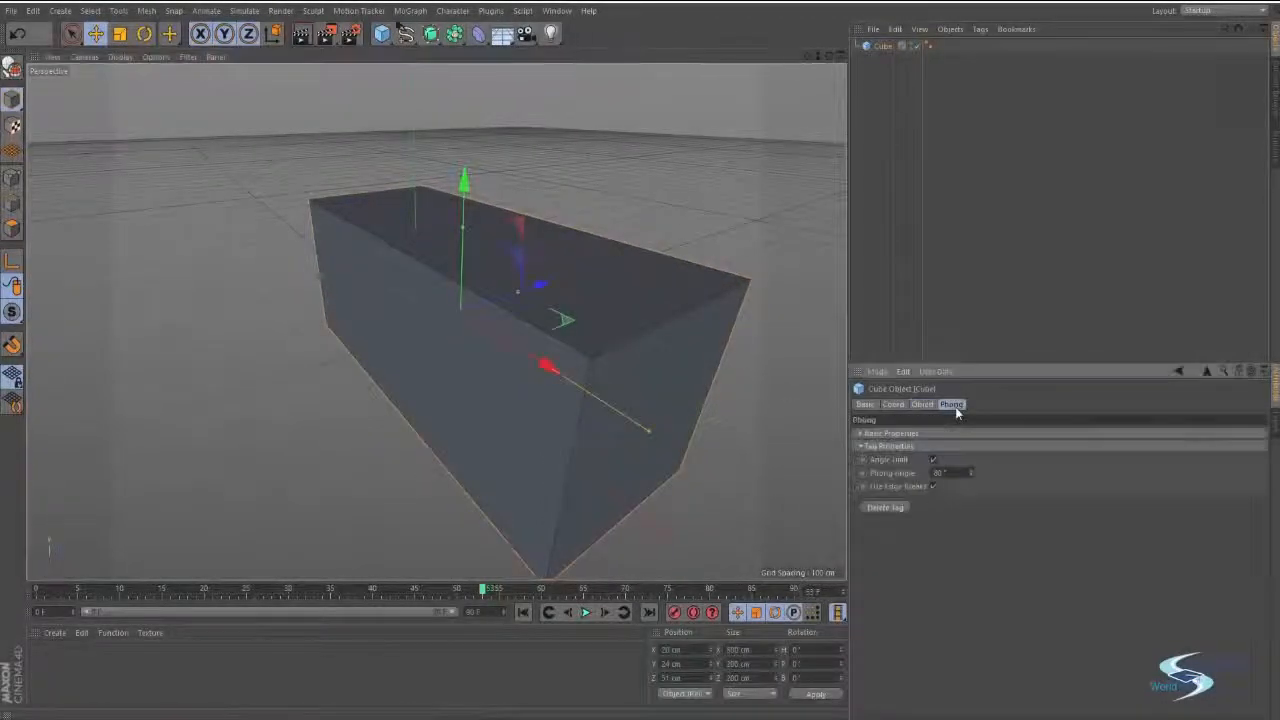
{"action": "left_click", "coordinate": [869, 406]}
Delete the cube from the scene.
{"action": "left_click", "coordinate": [892, 255]}
{"action": "left_click_drag", "start_coordinate": [582, 267], "coordinate": [517, 305], "text": "alt"}
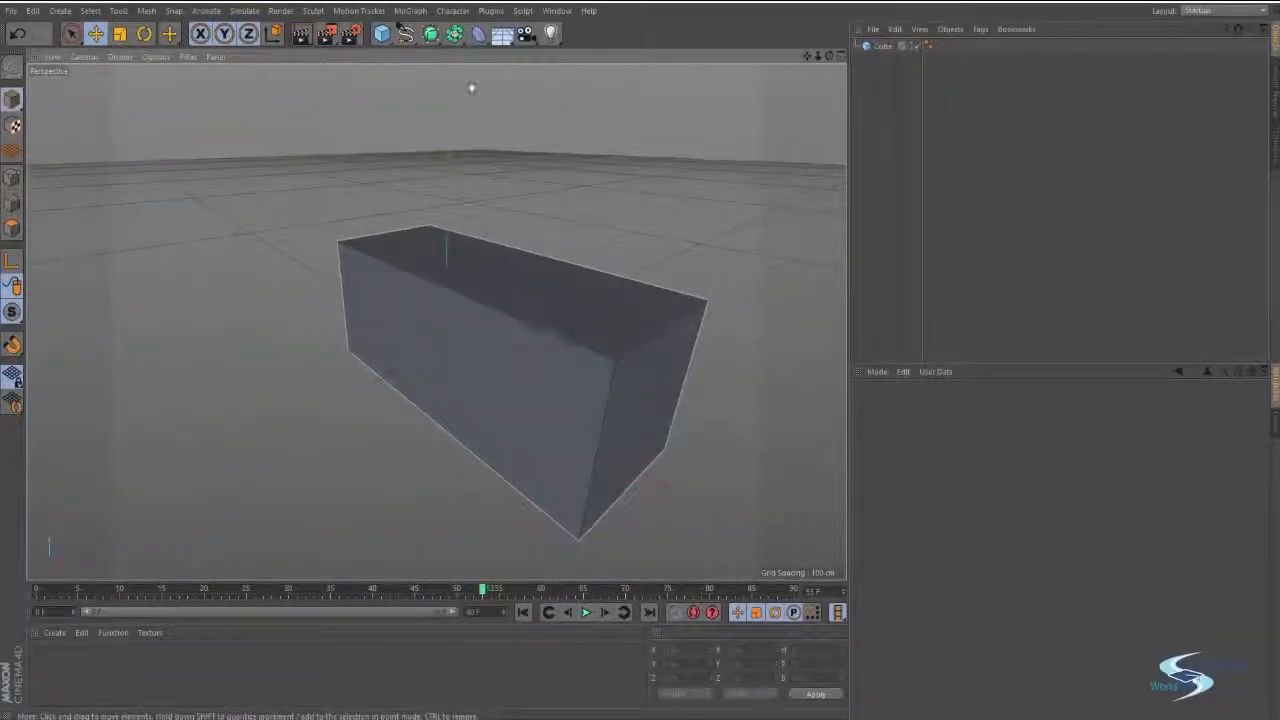
{"action": "left_click", "coordinate": [880, 46]}
{"action": "key", "text": "Delete"}
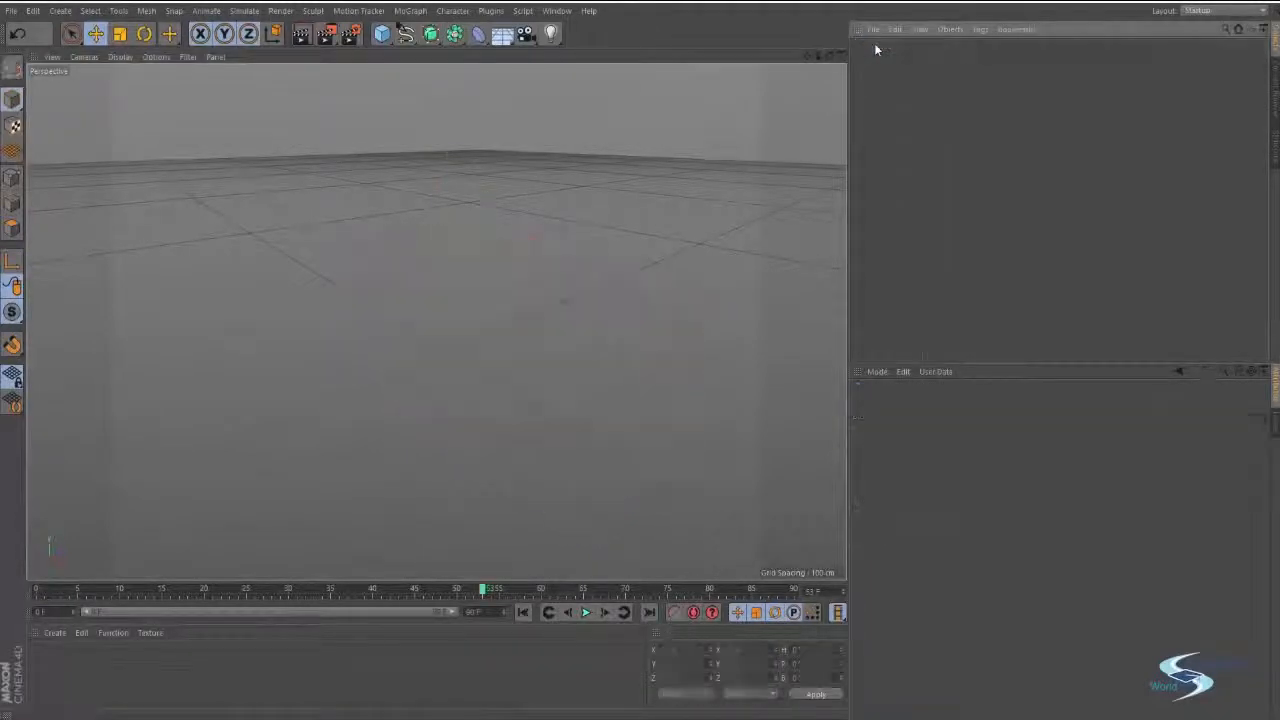
Add a Plane primitive and stretch it to about 1980 cm in X and 1970 cm in Z.
{"action": "left_click", "coordinate": [396, 27]}
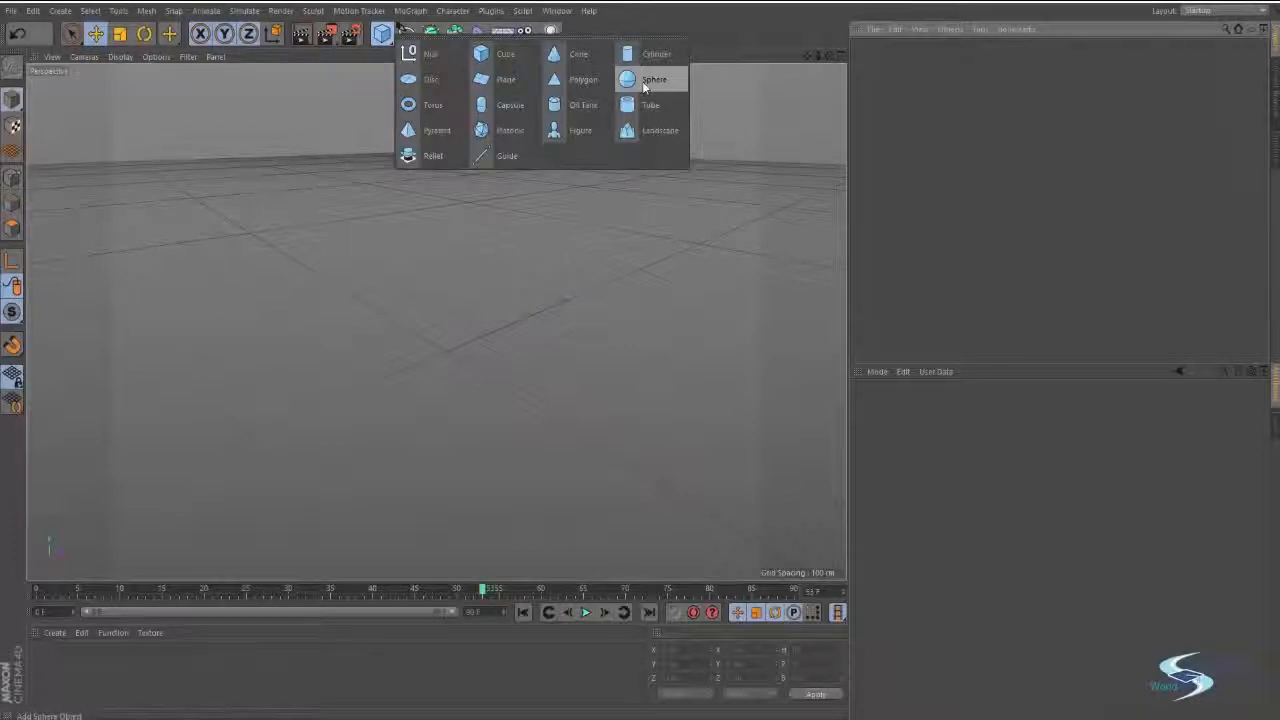
{"action": "left_click", "coordinate": [505, 80]}
{"action": "left_click_drag", "start_coordinate": [465, 321], "coordinate": [357, 196], "text": "alt"}
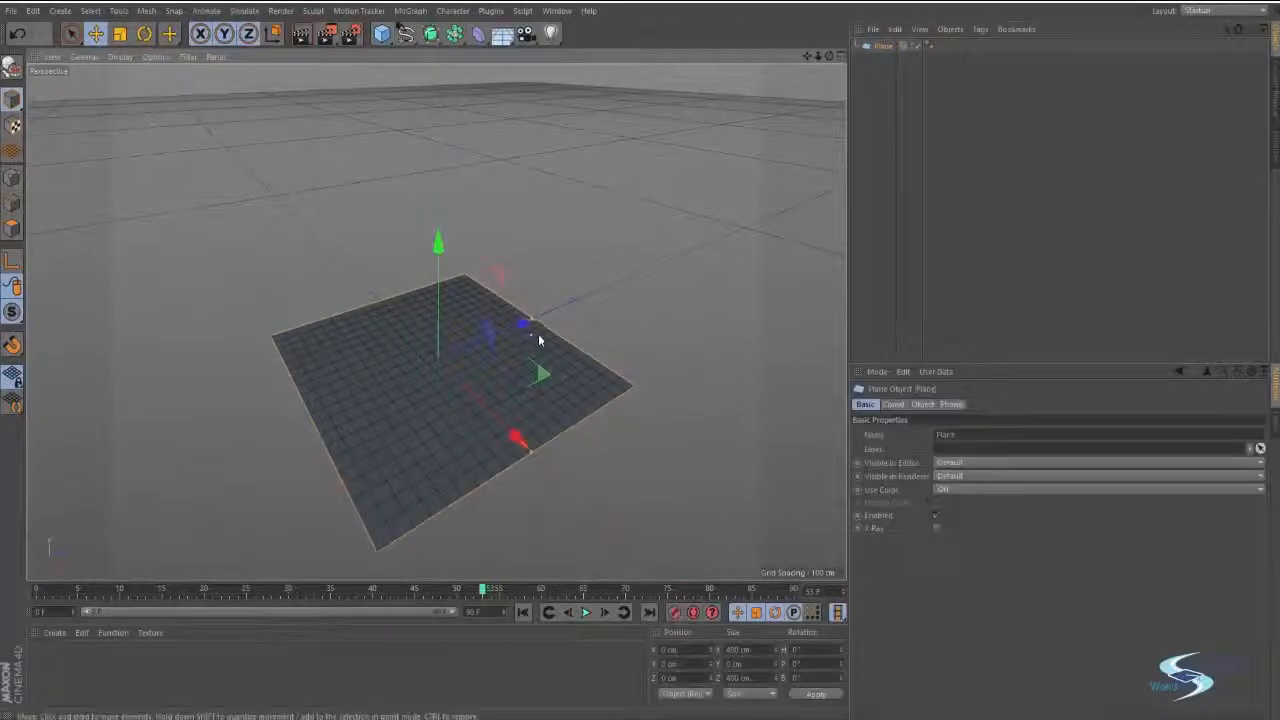
{"action": "left_click_drag", "start_coordinate": [534, 326], "coordinate": [748, 231]}
{"action": "scroll", "coordinate": [700, 256], "scroll_direction": "down", "scroll_amount": 5}
{"action": "middle_click_drag", "start_coordinate": [589, 287], "coordinate": [543, 284], "text": "alt"}
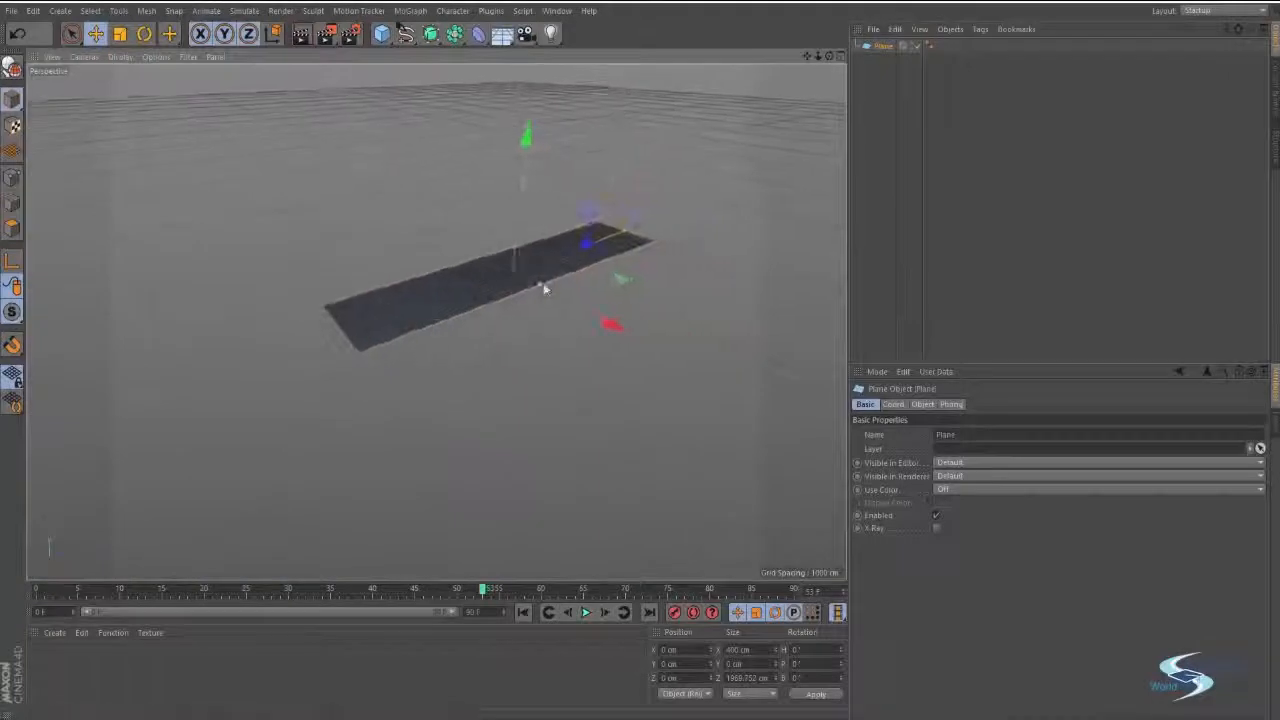
{"action": "left_click_drag", "start_coordinate": [541, 290], "coordinate": [695, 397]}
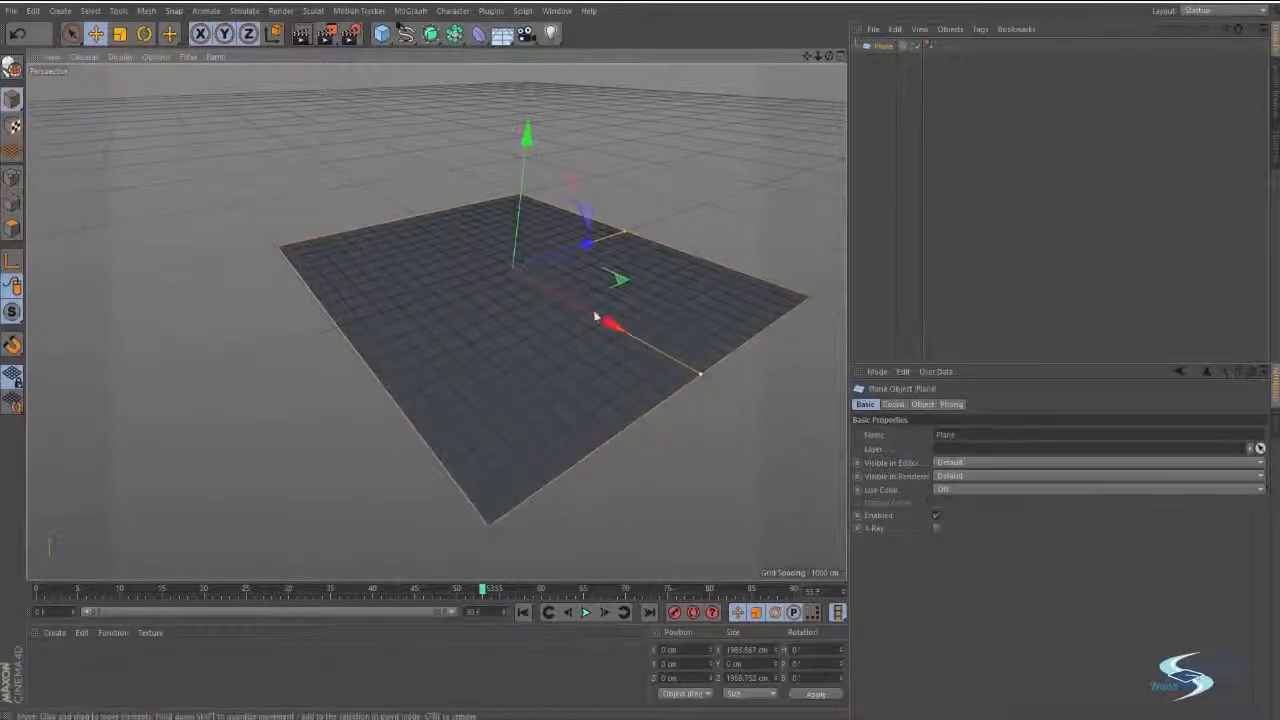
Add a Cube primitive over the plane and raise it to about 96 cm in Y, offset about 8 cm in Z.
{"action": "scroll", "coordinate": [648, 291], "scroll_direction": "up", "scroll_amount": 5}
{"action": "left_click_drag", "start_coordinate": [602, 280], "coordinate": [571, 251], "text": "alt"}
{"action": "scroll", "coordinate": [530, 362], "scroll_direction": "down", "scroll_amount": 5}
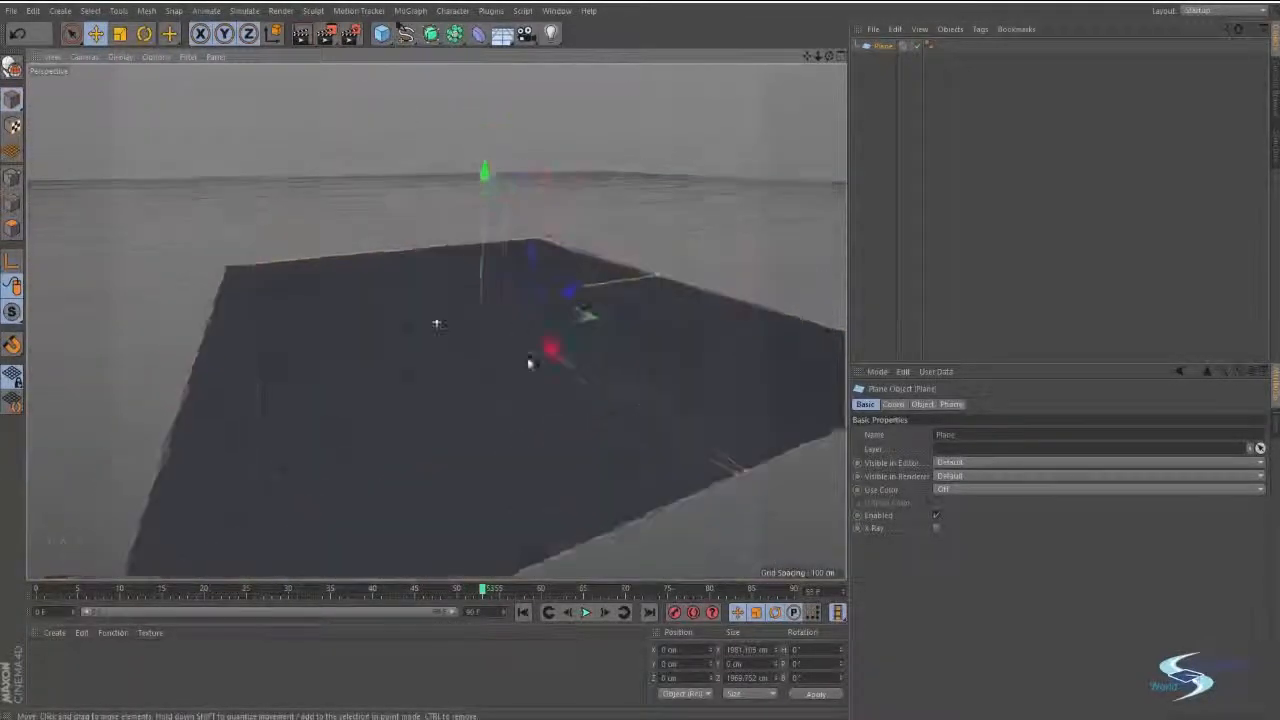
{"action": "left_click_drag", "start_coordinate": [530, 362], "coordinate": [486, 360], "text": "alt"}
{"action": "scroll", "coordinate": [474, 293], "scroll_direction": "up", "scroll_amount": 3}
{"action": "left_click", "coordinate": [697, 303]}
{"action": "middle_click_drag", "start_coordinate": [654, 354], "coordinate": [634, 276], "text": "alt"}
{"action": "left_click_drag", "start_coordinate": [383, 34], "coordinate": [475, 50]}
{"action": "left_click_drag", "start_coordinate": [455, 327], "coordinate": [457, 338], "text": "alt"}
{"action": "left_click_drag", "start_coordinate": [541, 280], "coordinate": [544, 245]}
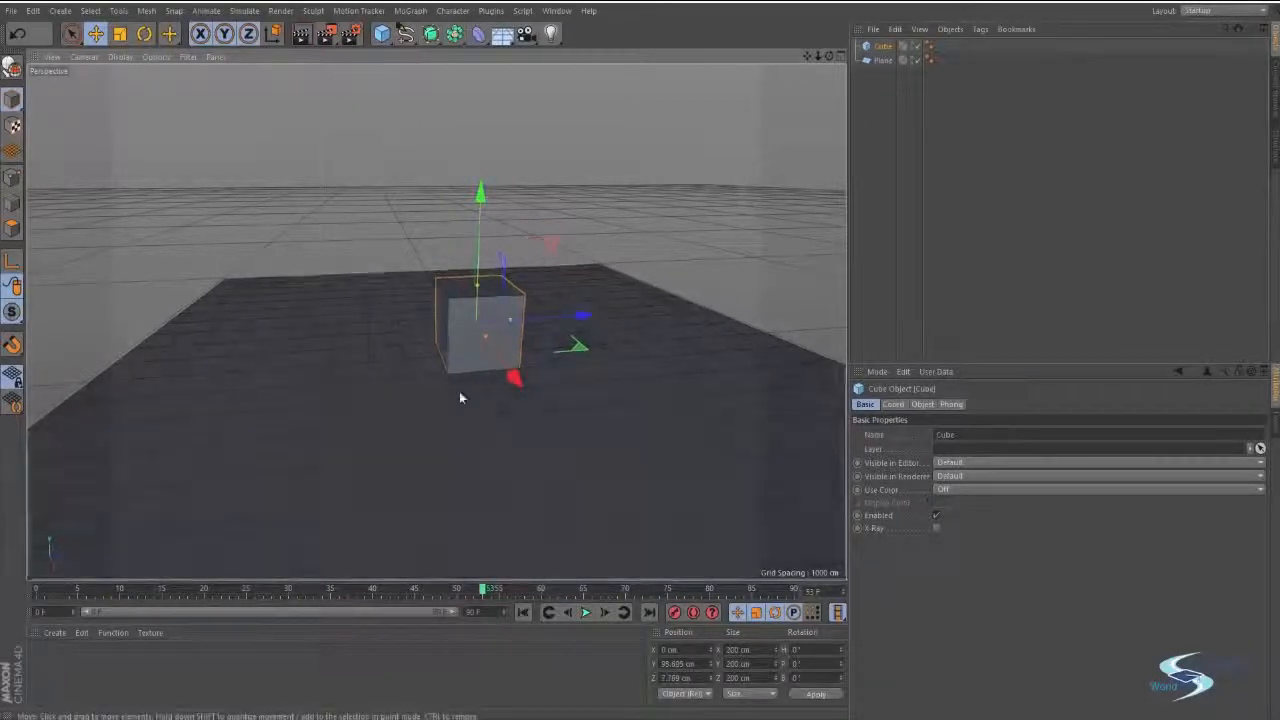
Raise the cube to about 100.4 cm in Y, check its base from beneath the plane, and deselect it.
{"action": "right_click_drag", "start_coordinate": [461, 389], "coordinate": [519, 355], "text": "alt"}
{"action": "left_click_drag", "start_coordinate": [519, 355], "coordinate": [485, 244], "text": "alt"}
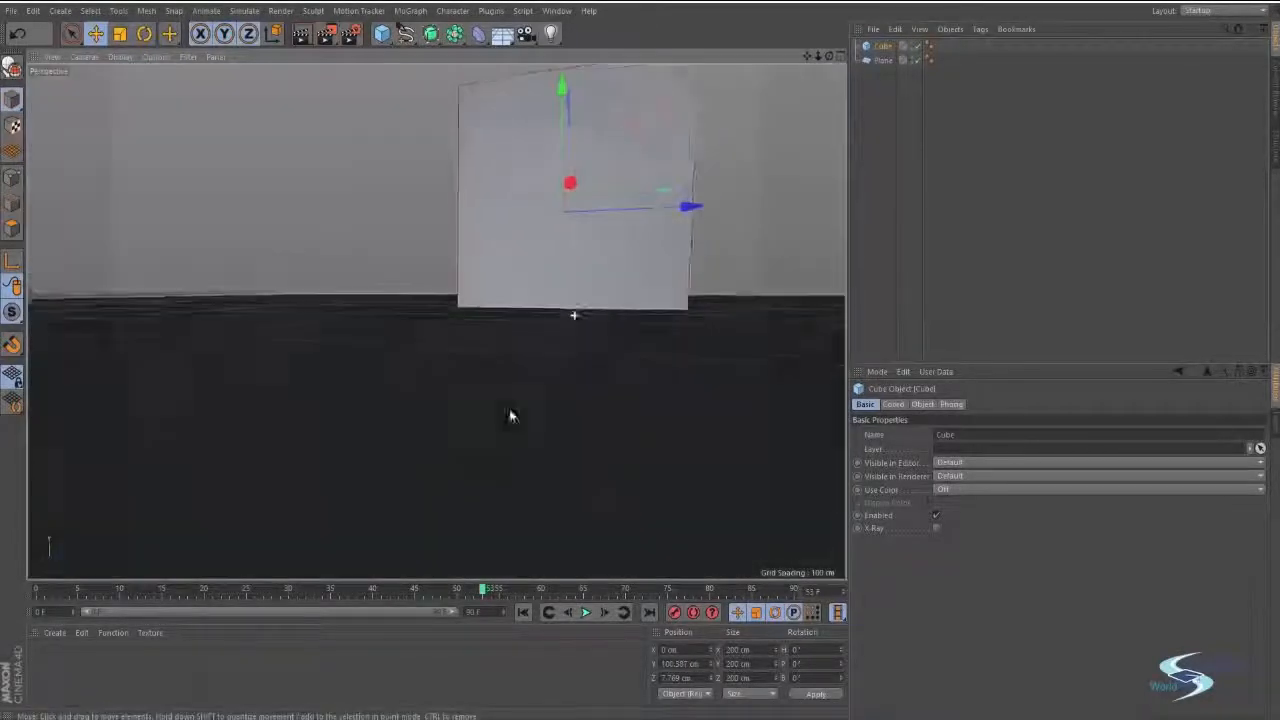
{"action": "left_click_drag", "start_coordinate": [510, 416], "coordinate": [437, 399], "text": "alt"}
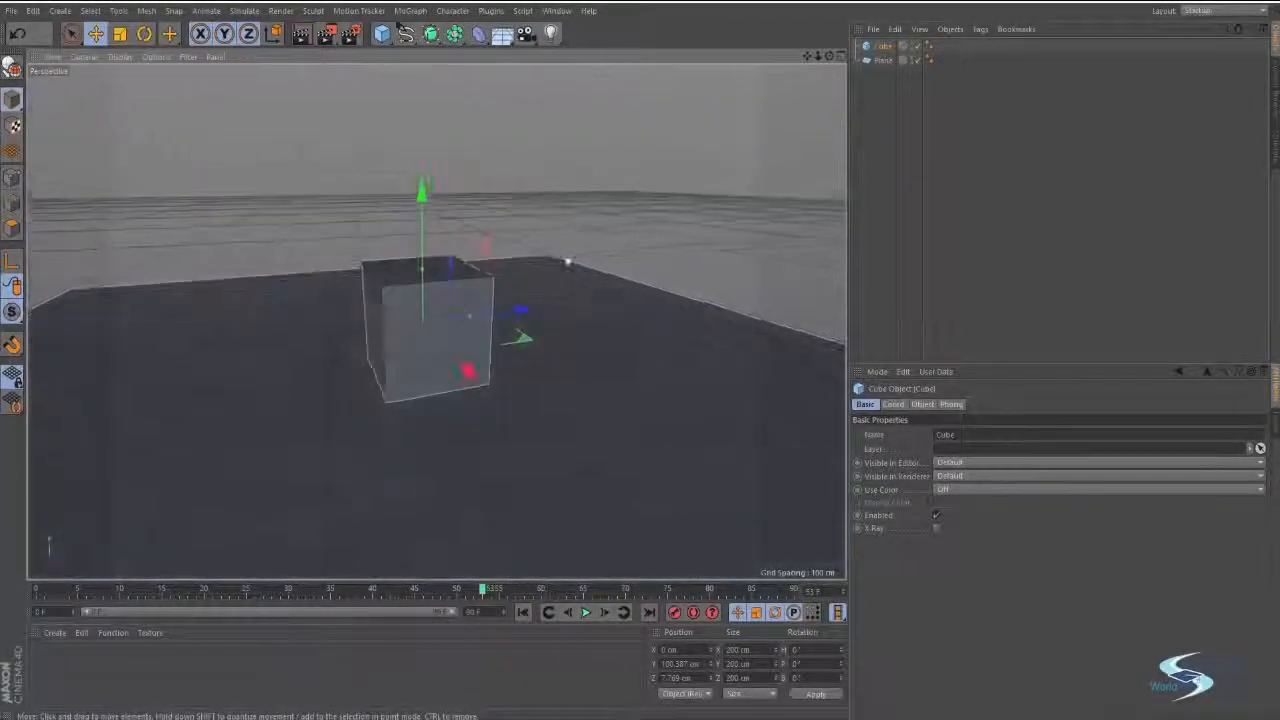
{"action": "left_click", "coordinate": [554, 232]}
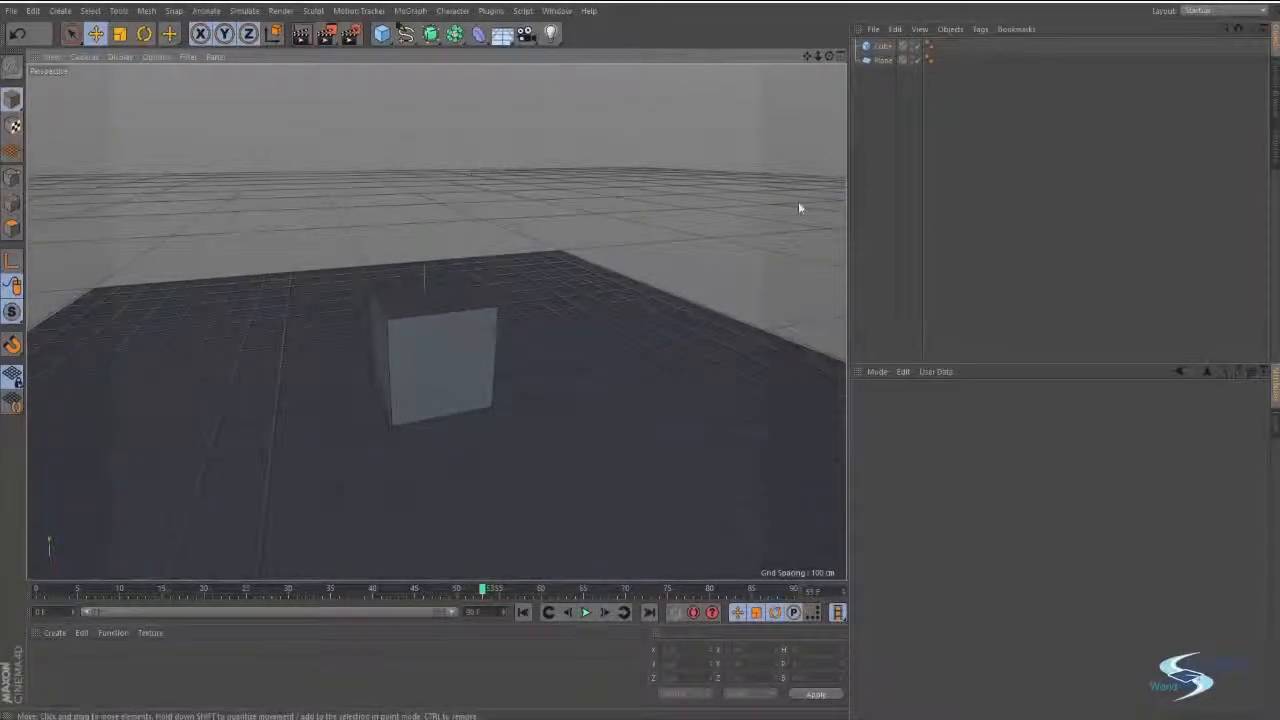
Switch between the four-view layout and the single Perspective and Top views, ending with the Right view maximized.
{"action": "left_click", "coordinate": [840, 56]}
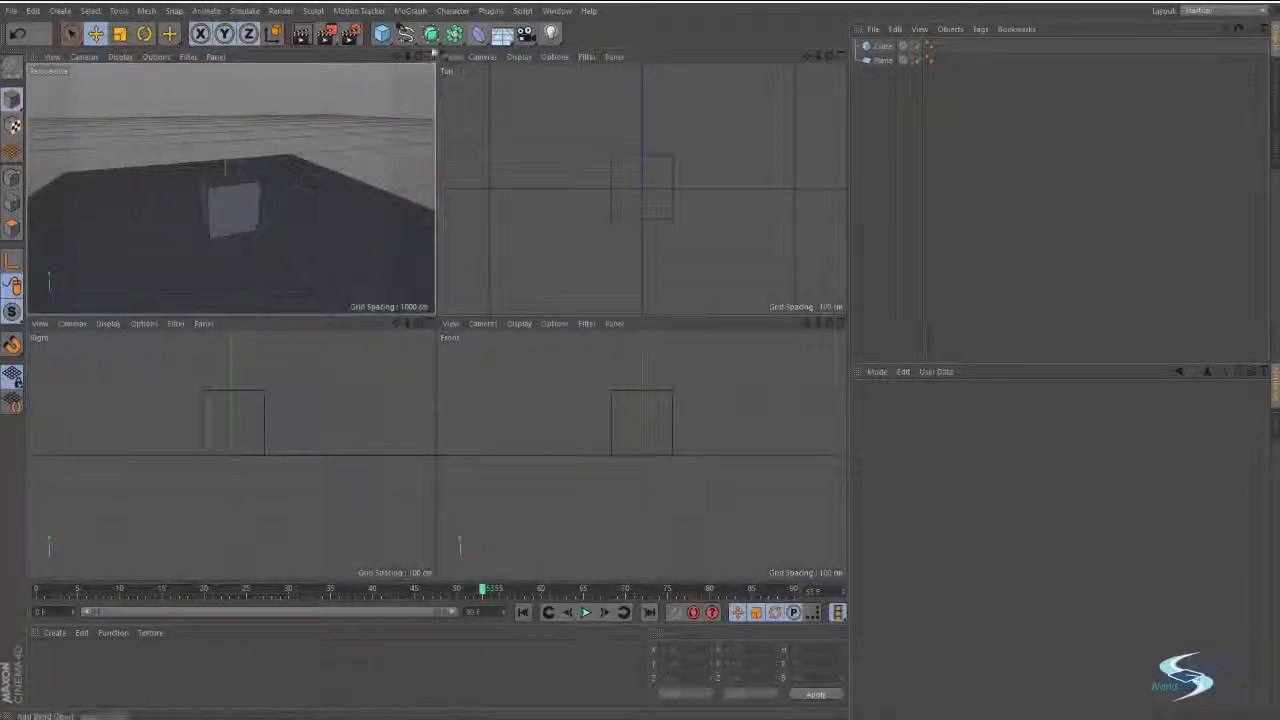
{"action": "left_click", "coordinate": [430, 57]}
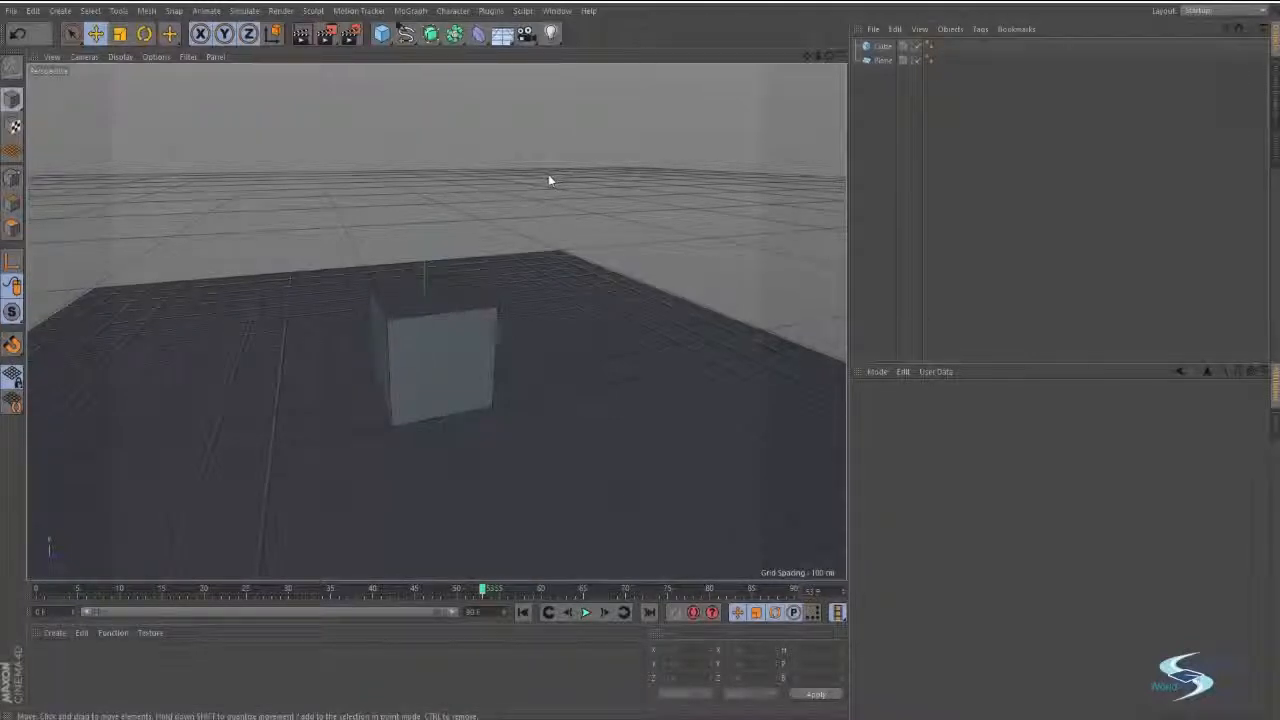
{"action": "middle_click", "coordinate": [549, 180]}
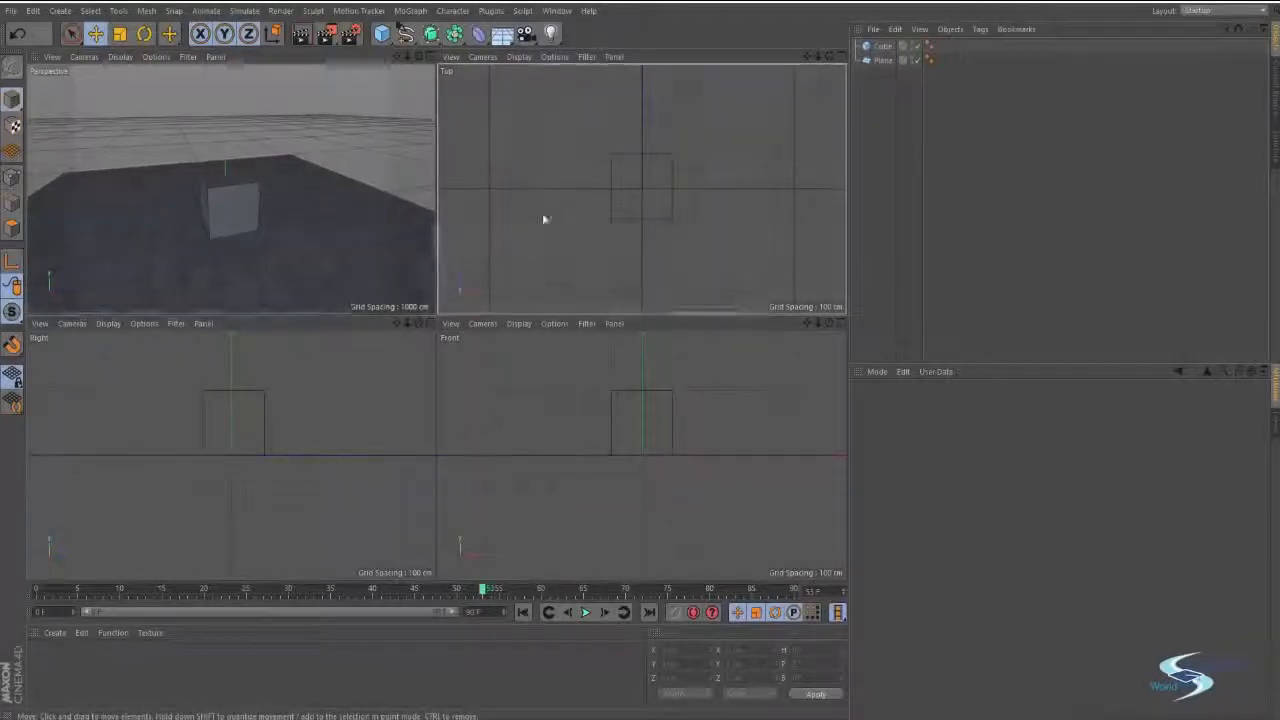
{"action": "middle_click", "coordinate": [585, 151]}
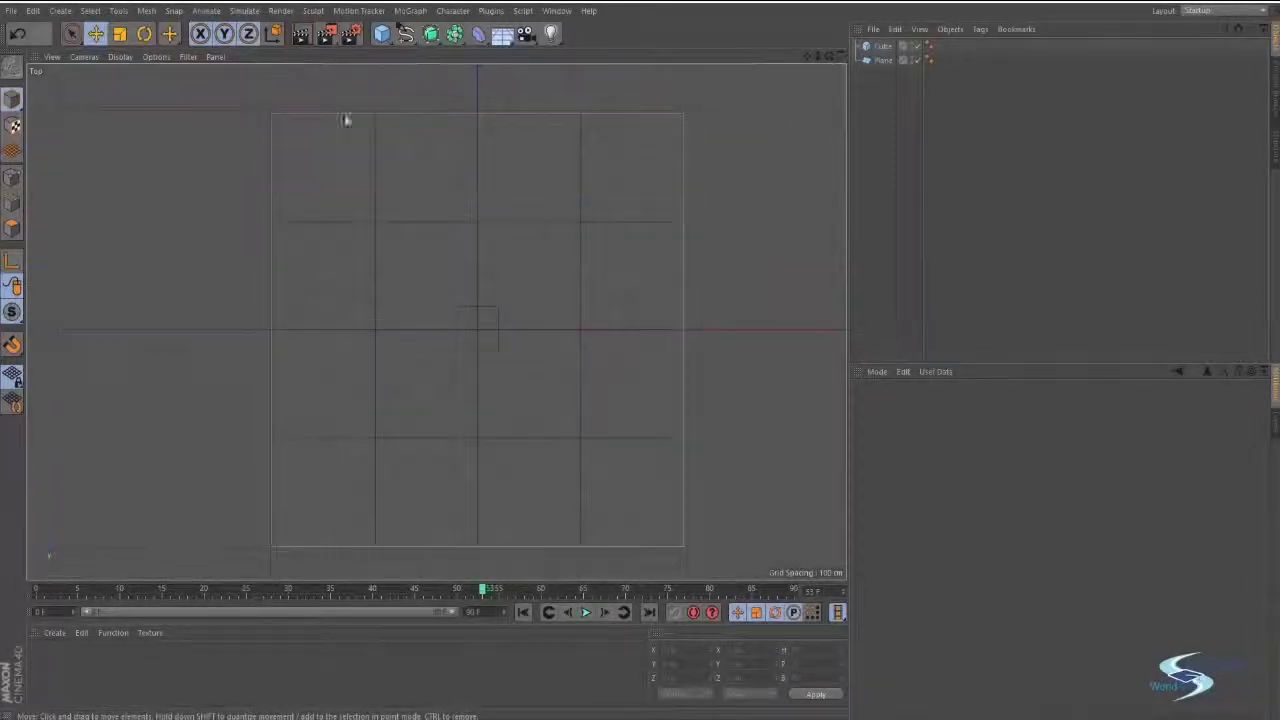
{"action": "middle_click", "coordinate": [396, 219]}
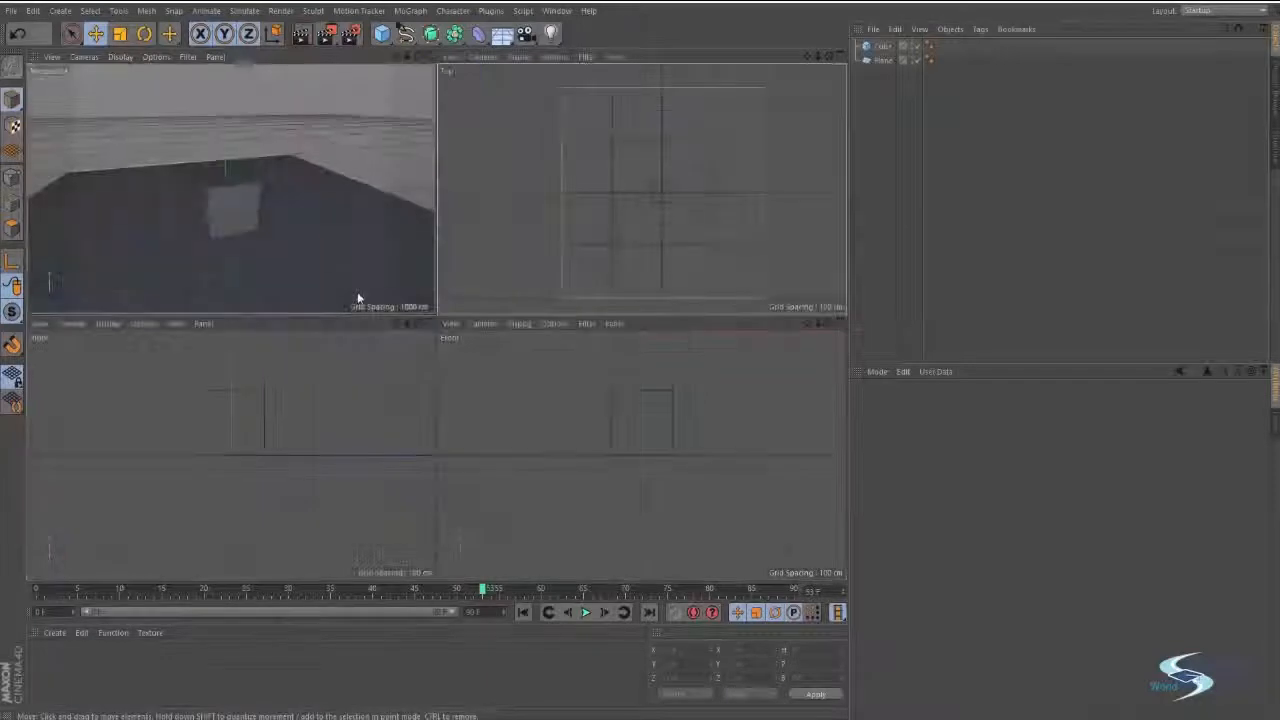
{"action": "middle_click", "coordinate": [261, 388]}
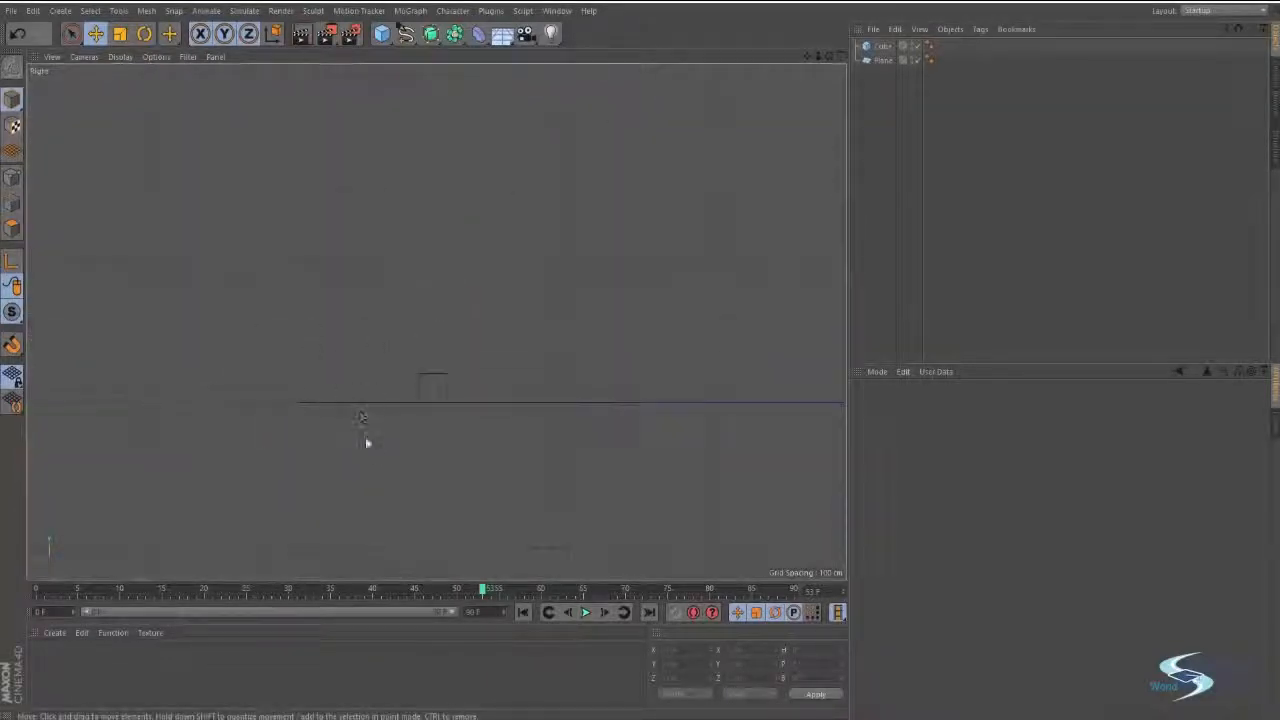
{"action": "right_click_drag", "start_coordinate": [423, 426], "coordinate": [464, 377], "text": "alt"}
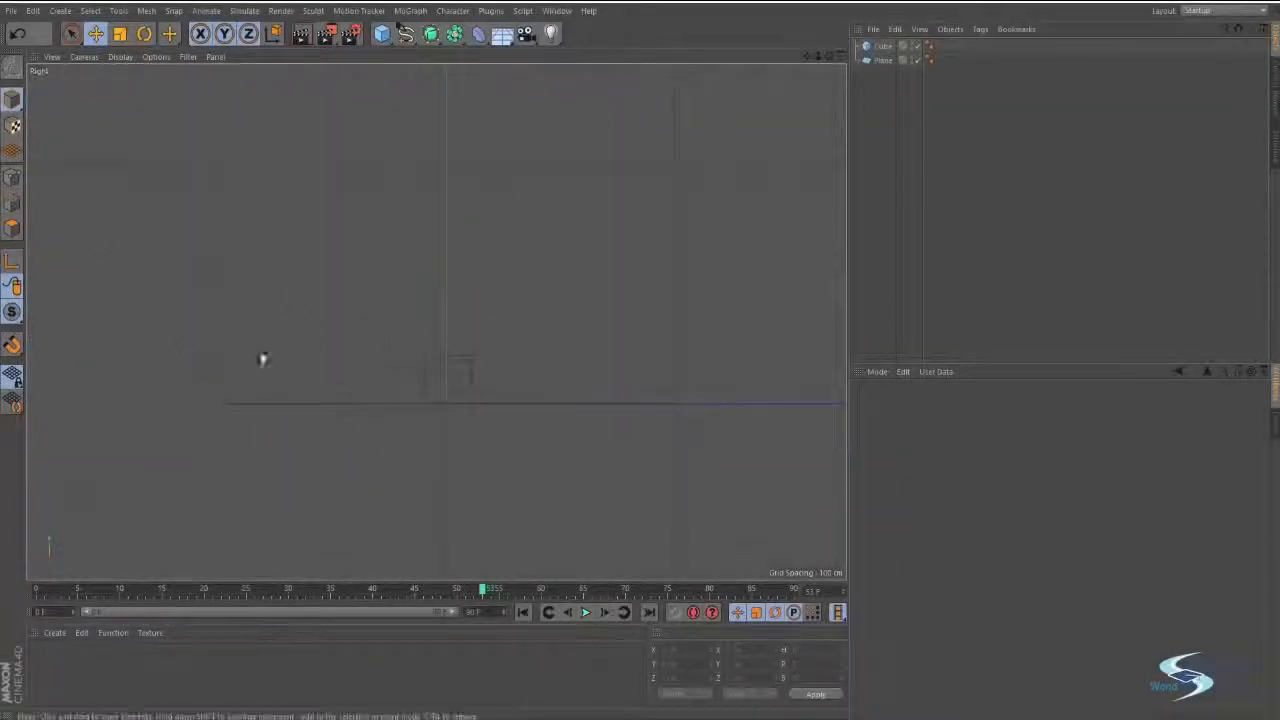
Select the cube in the Right view, undo the last change, and inspect where its bottom edge meets the plane.
{"action": "left_click", "coordinate": [393, 408]}
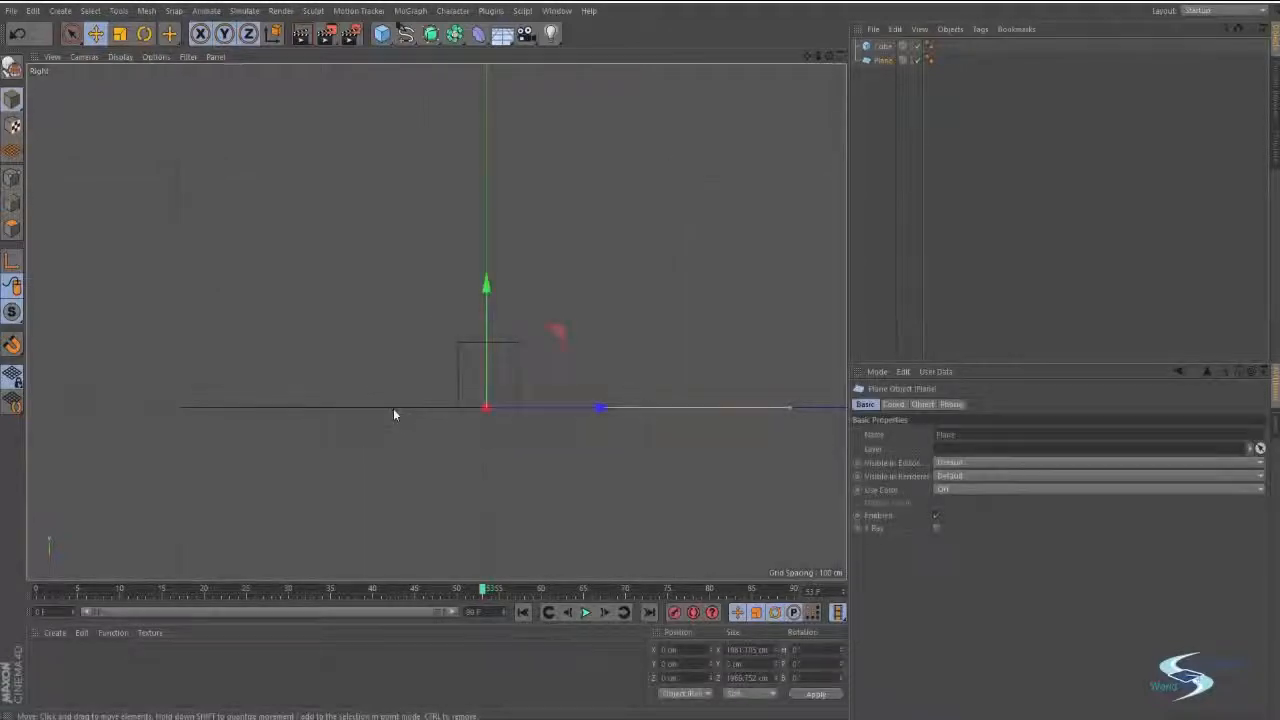
{"action": "left_click_drag", "start_coordinate": [499, 295], "coordinate": [503, 324]}
{"action": "left_click", "coordinate": [479, 356]}
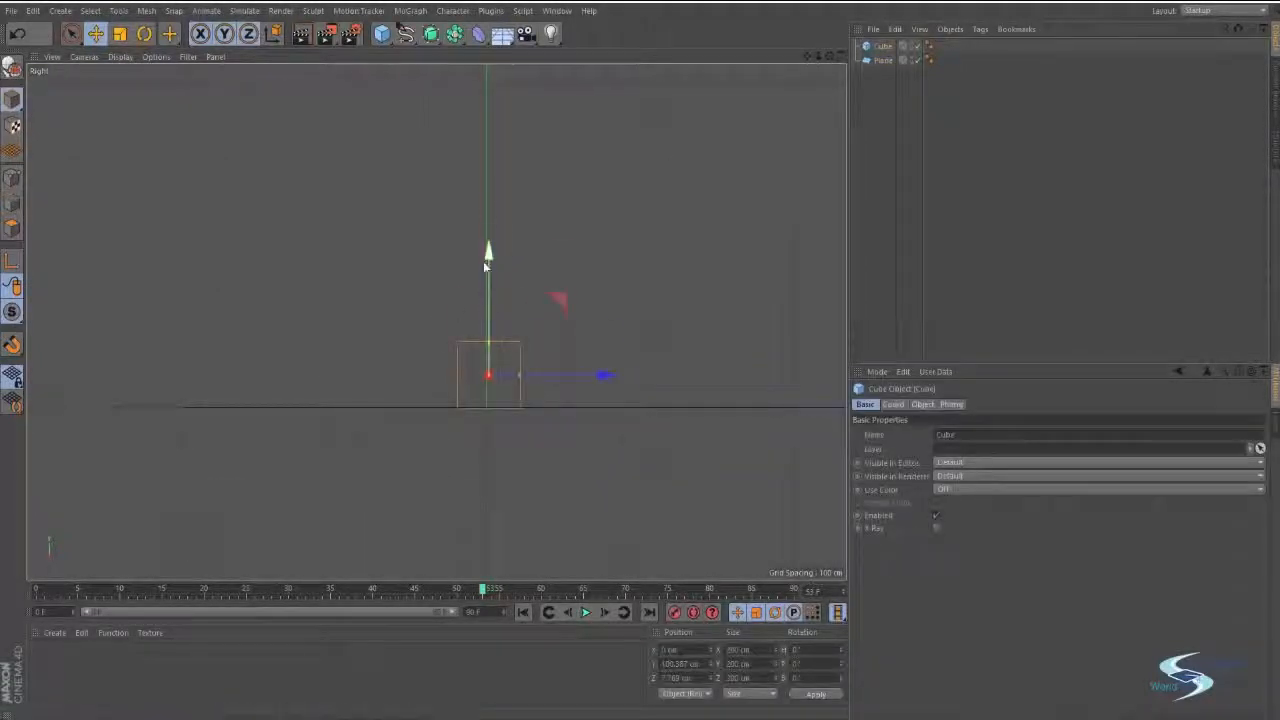
{"action": "key", "text": "ctrl+z"}
{"action": "right_click_drag", "start_coordinate": [503, 391], "coordinate": [626, 385], "text": "alt"}
{"action": "middle_click_drag", "start_coordinate": [427, 329], "coordinate": [505, 260], "text": "alt"}
{"action": "right_click_drag", "start_coordinate": [503, 356], "coordinate": [566, 345], "text": "alt"}
{"action": "middle_click_drag", "start_coordinate": [92, 463], "coordinate": [343, 320], "text": "alt"}
{"action": "right_click_drag", "start_coordinate": [296, 377], "coordinate": [458, 356], "text": "alt"}
{"action": "middle_click_drag", "start_coordinate": [501, 354], "coordinate": [528, 342], "text": "alt"}
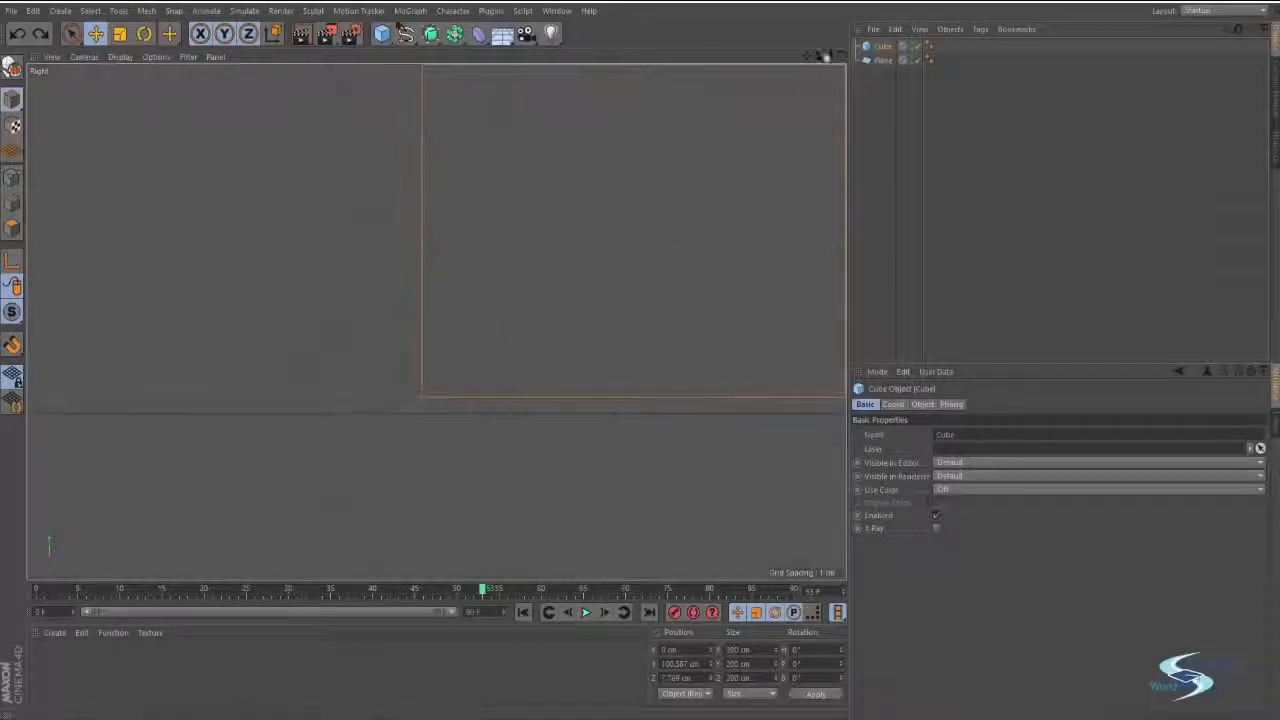
Set the cube's Y position to 99.387 cm, refine it through 99.787 cm to 99.887 cm, and deselect the cube.
{"action": "left_click", "coordinate": [894, 404]}
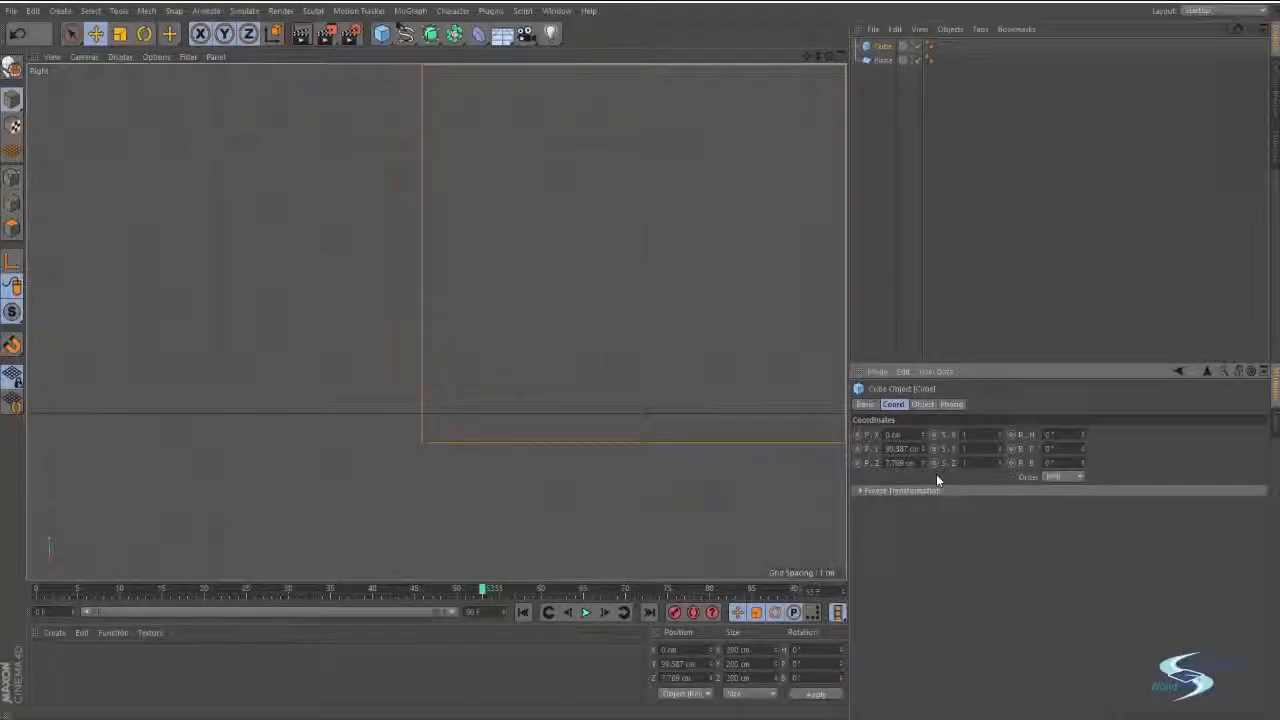
{"action": "key", "text": "Return"}
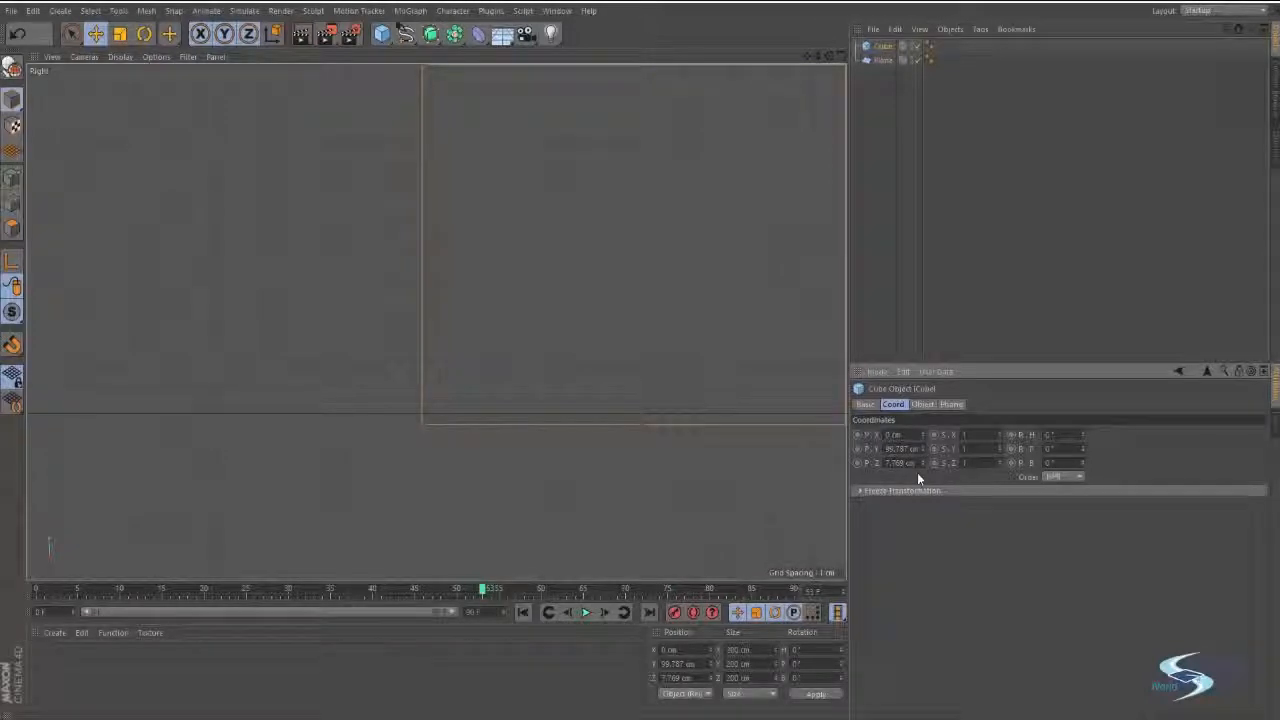
{"action": "key", "text": "BackSpace"}
{"action": "type", "text": "8"}
{"action": "key", "text": "Return"}
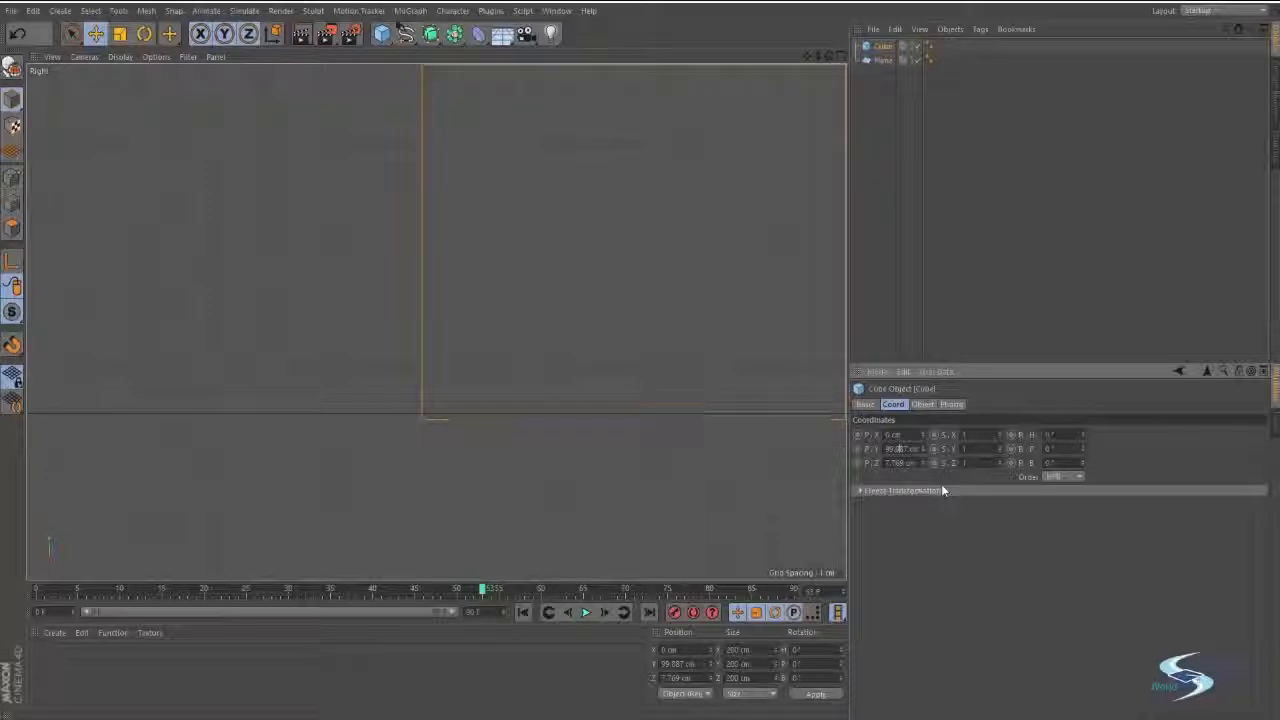
{"action": "left_click", "coordinate": [894, 163]}
Return from the Right view to the maximized Perspective view.
{"action": "right_click_drag", "start_coordinate": [425, 422], "coordinate": [632, 351], "text": "alt"}
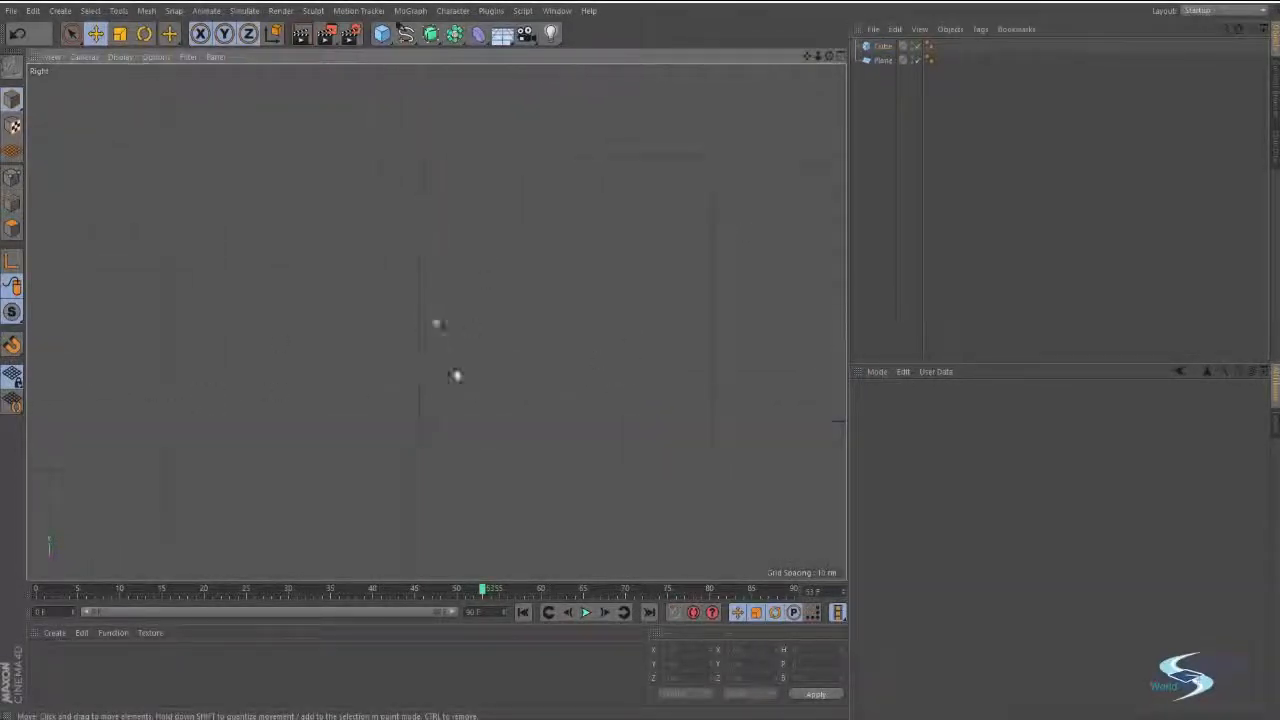
{"action": "right_click_drag", "start_coordinate": [470, 375], "coordinate": [497, 314], "text": "alt"}
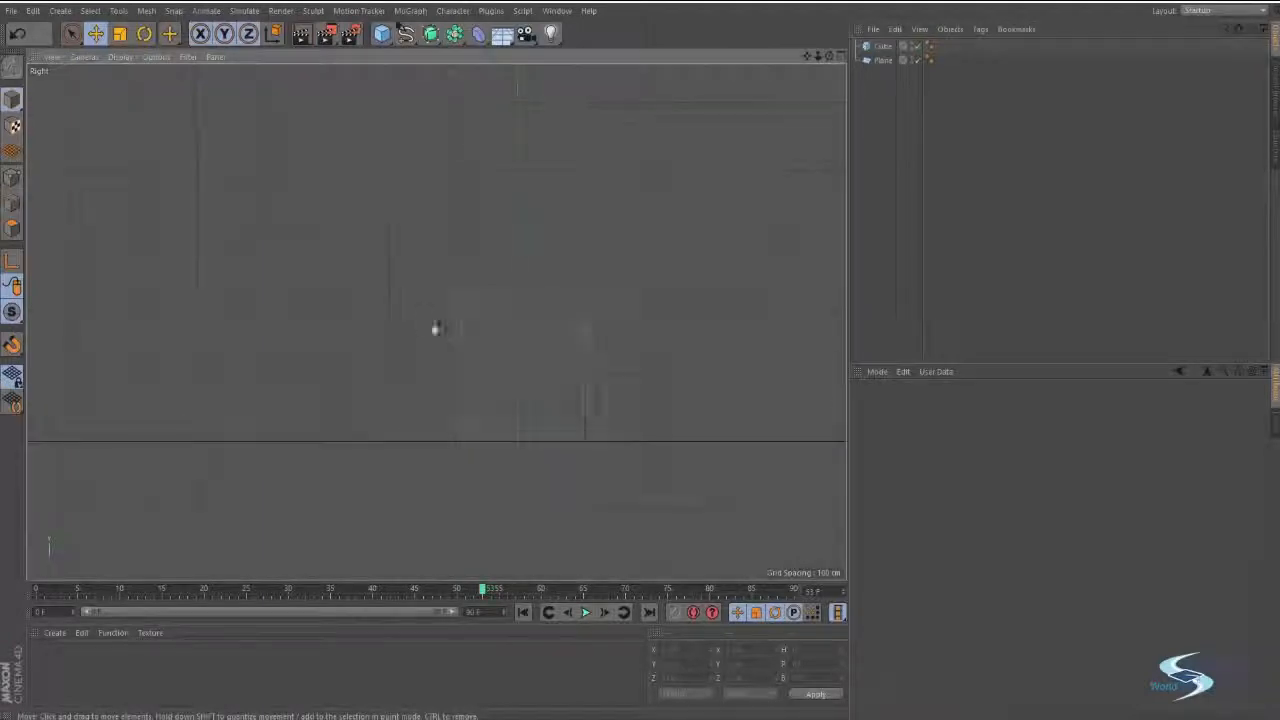
{"action": "middle_click", "coordinate": [436, 326]}
{"action": "middle_click", "coordinate": [386, 283]}
Inspect the cube's placement on the plane from several angles in the Perspective view and select the cube.
{"action": "right_click_drag", "start_coordinate": [439, 362], "coordinate": [468, 315], "text": "alt"}
{"action": "left_click_drag", "start_coordinate": [468, 315], "coordinate": [583, 260], "text": "alt"}
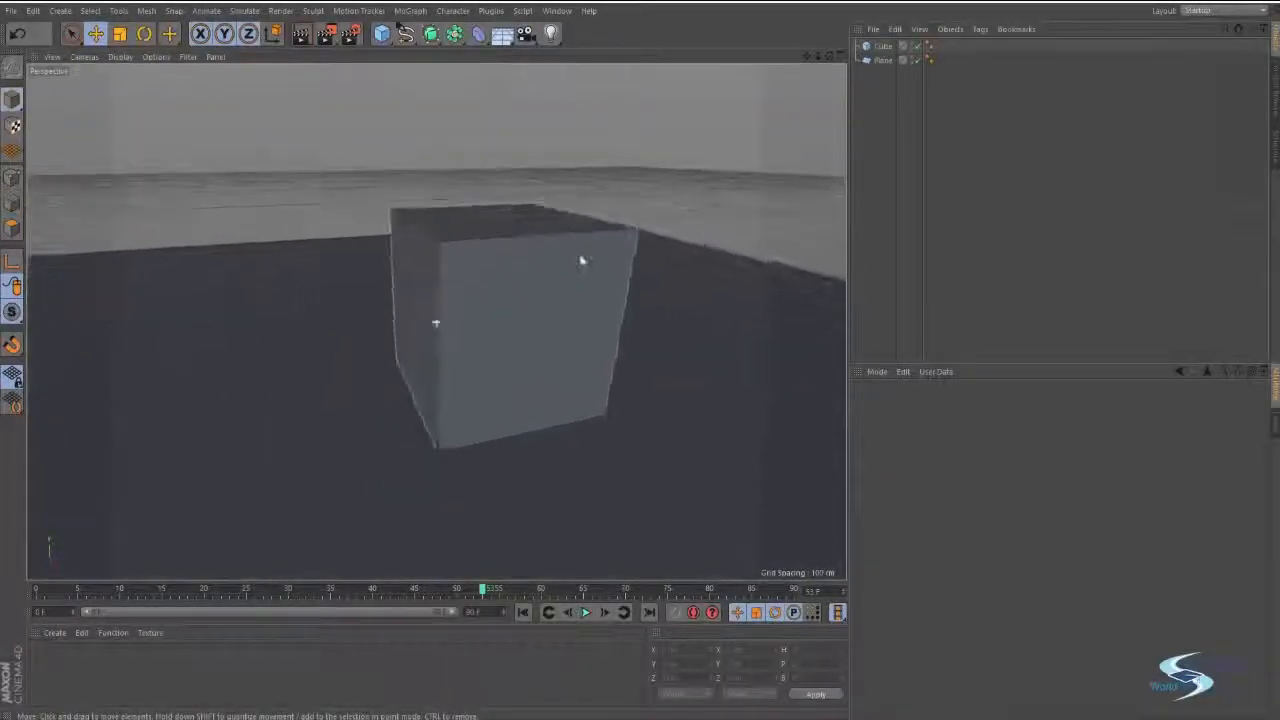
{"action": "right_click_drag", "start_coordinate": [583, 260], "coordinate": [468, 320], "text": "alt"}
{"action": "mouse_move", "coordinate": [468, 320]}
{"action": "middle_mouse_down", "text": "alt"}
{"action": "mouse_move", "coordinate": [588, 234]}
{"action": "mouse_move", "coordinate": [532, 306]}
{"action": "middle_mouse_up", "text": "alt"}
{"action": "mouse_move", "coordinate": [532, 306]}
{"action": "left_mouse_down", "text": "alt"}
{"action": "mouse_move", "coordinate": [588, 363]}
{"action": "mouse_move", "coordinate": [565, 340]}
{"action": "left_mouse_up", "text": "alt"}
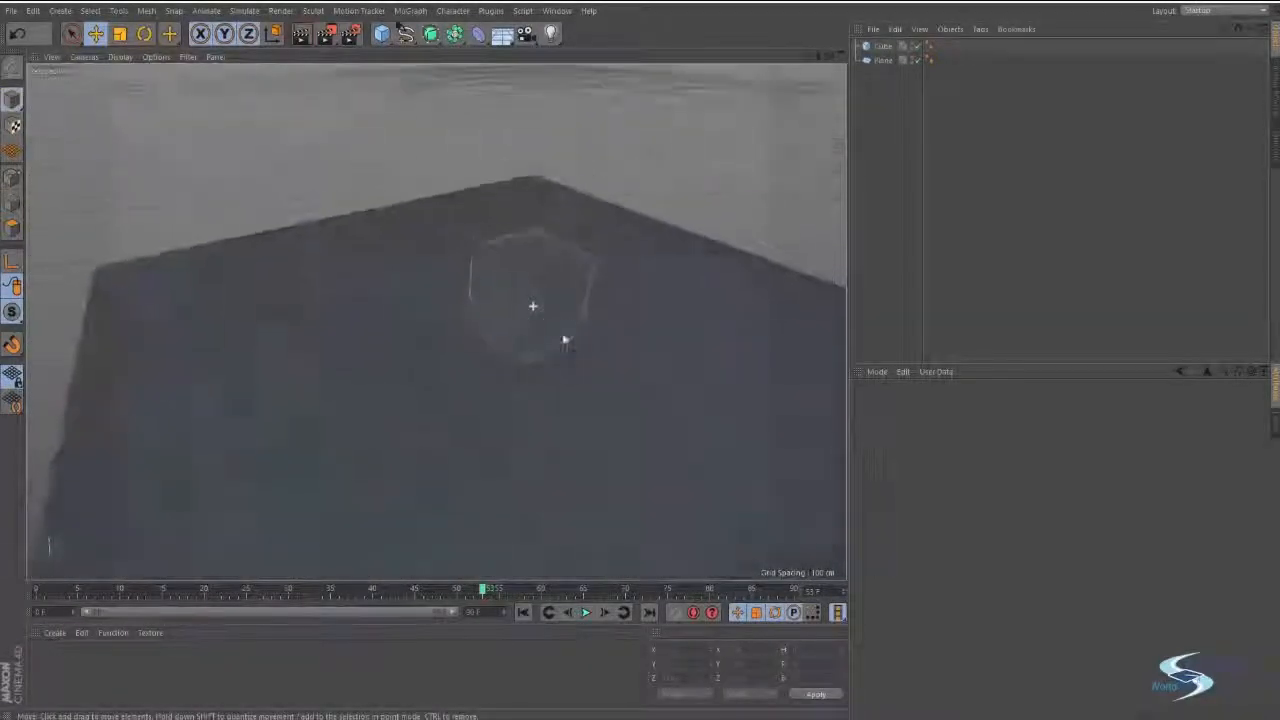
{"action": "right_click_drag", "start_coordinate": [434, 323], "coordinate": [572, 312], "text": "alt"}
{"action": "left_click", "coordinate": [502, 312]}
{"action": "left_click_drag", "start_coordinate": [502, 312], "coordinate": [478, 325], "text": "alt"}
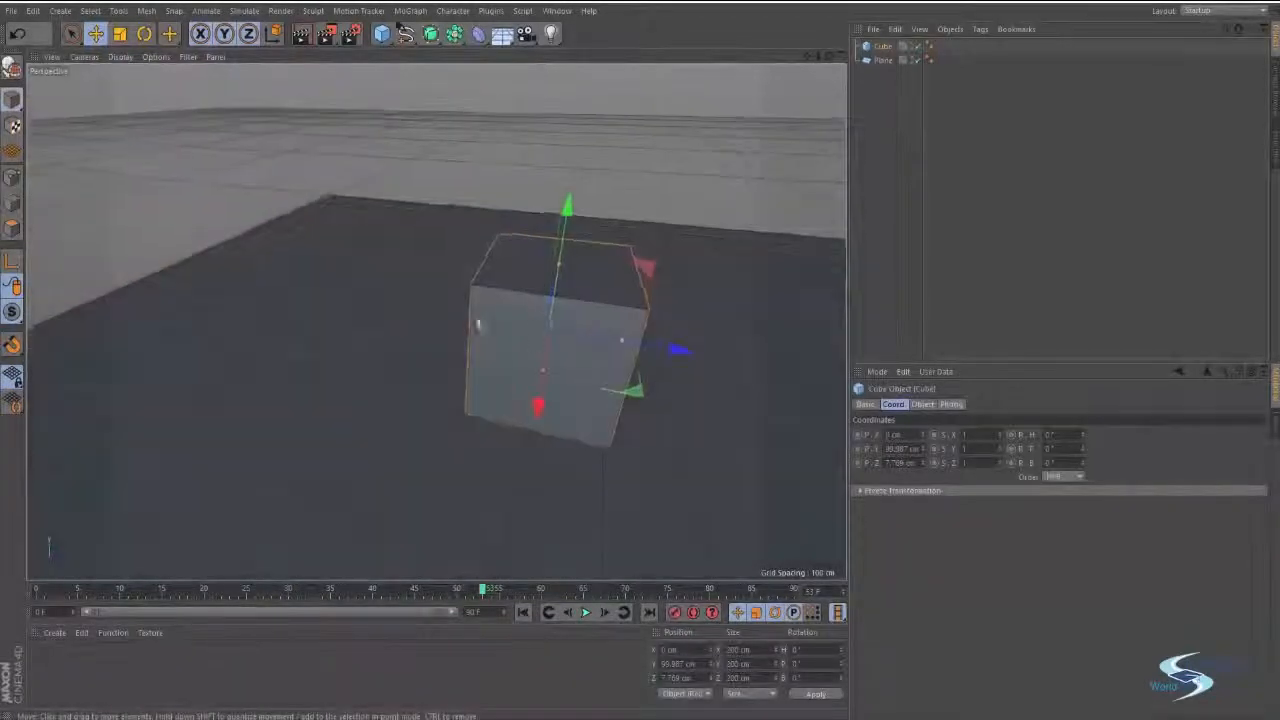
Stretch the cube along its Z and X axes into a wide box and shift it away from the plane's centre.
{"action": "left_click_drag", "start_coordinate": [622, 340], "coordinate": [823, 360]}
{"action": "middle_click_drag", "start_coordinate": [704, 310], "coordinate": [643, 281], "text": "alt"}
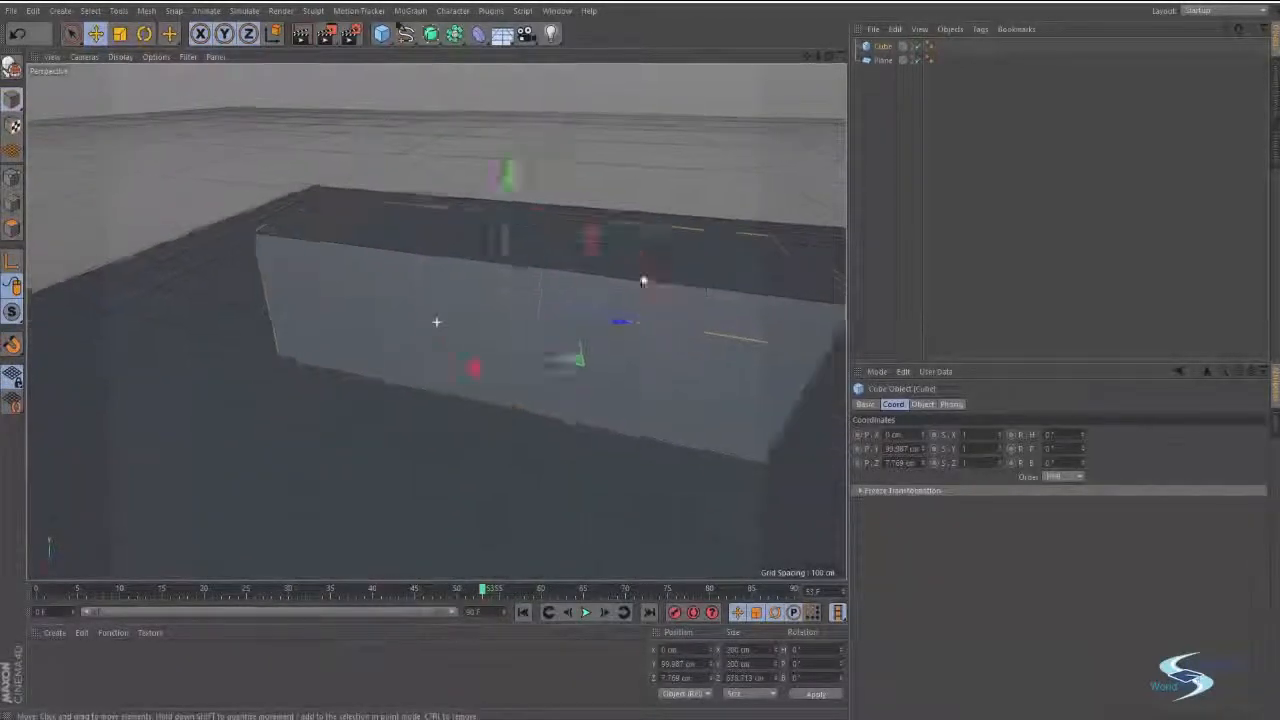
{"action": "left_click_drag", "start_coordinate": [643, 281], "coordinate": [434, 222], "text": "alt"}
{"action": "left_click_drag", "start_coordinate": [501, 294], "coordinate": [417, 316]}
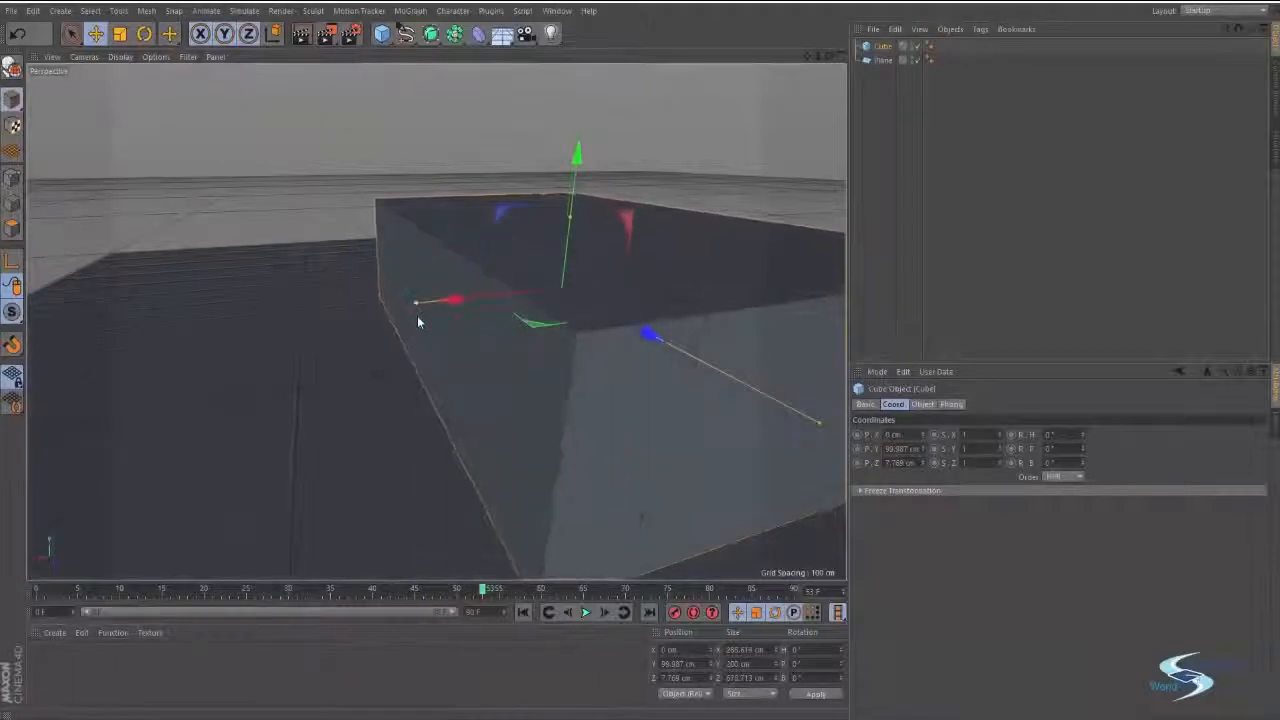
{"action": "right_click_drag", "start_coordinate": [418, 321], "coordinate": [385, 322], "text": "alt"}
{"action": "left_click_drag", "start_coordinate": [385, 322], "coordinate": [587, 311], "text": "alt"}
{"action": "left_click", "coordinate": [437, 322]}
{"action": "left_click_drag", "start_coordinate": [541, 371], "coordinate": [720, 300], "text": "alt"}
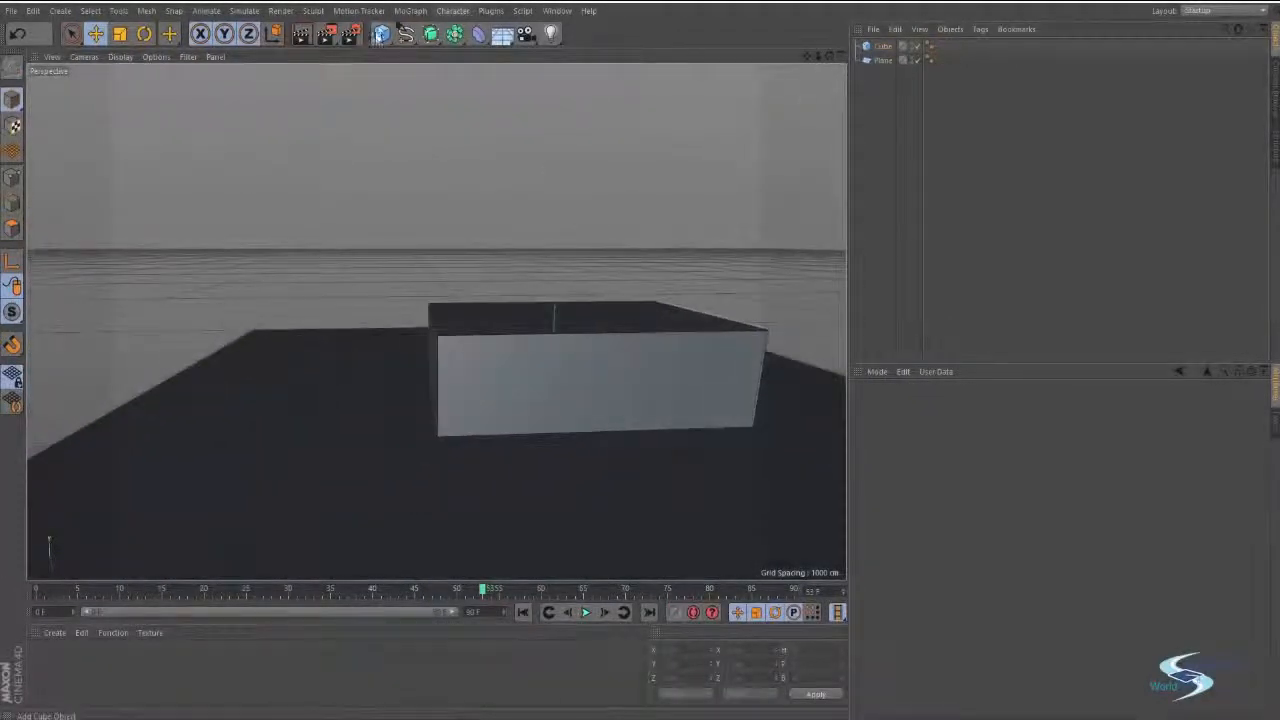
Add a pyramid primitive and inspect where it is created relative to the cube.
{"action": "left_click", "coordinate": [379, 34]}
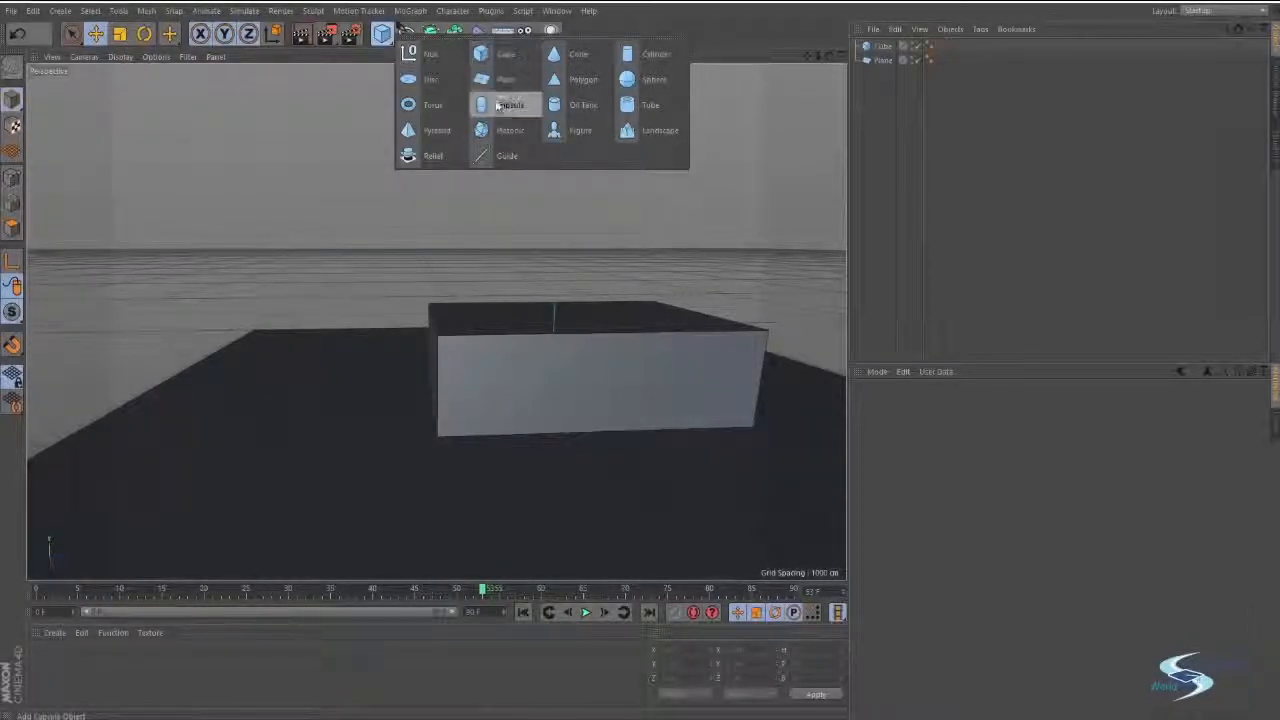
{"action": "left_click", "coordinate": [408, 131]}
{"action": "left_click_drag", "start_coordinate": [691, 266], "coordinate": [606, 318], "text": "alt"}
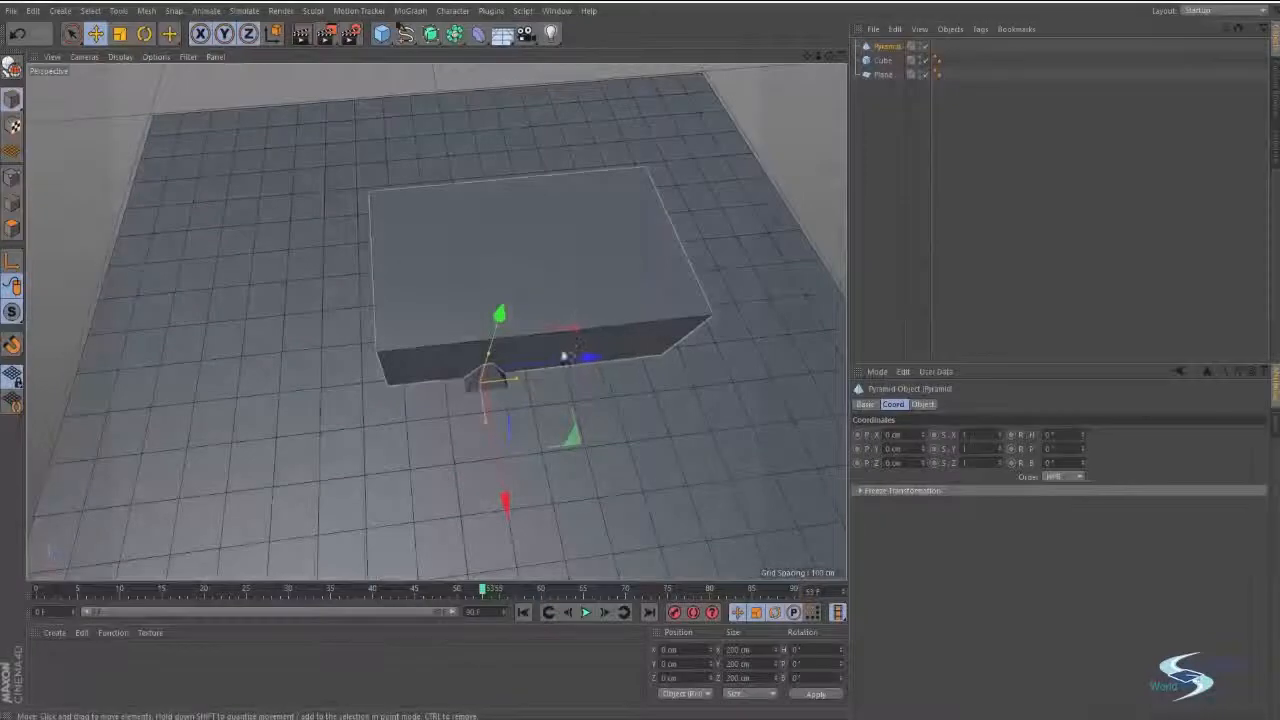
{"action": "left_click_drag", "start_coordinate": [564, 357], "coordinate": [546, 289], "text": "alt"}
Add a capsule primitive to inspect its placement and delete both the capsule and the pyramid.
{"action": "left_click", "coordinate": [381, 33]}
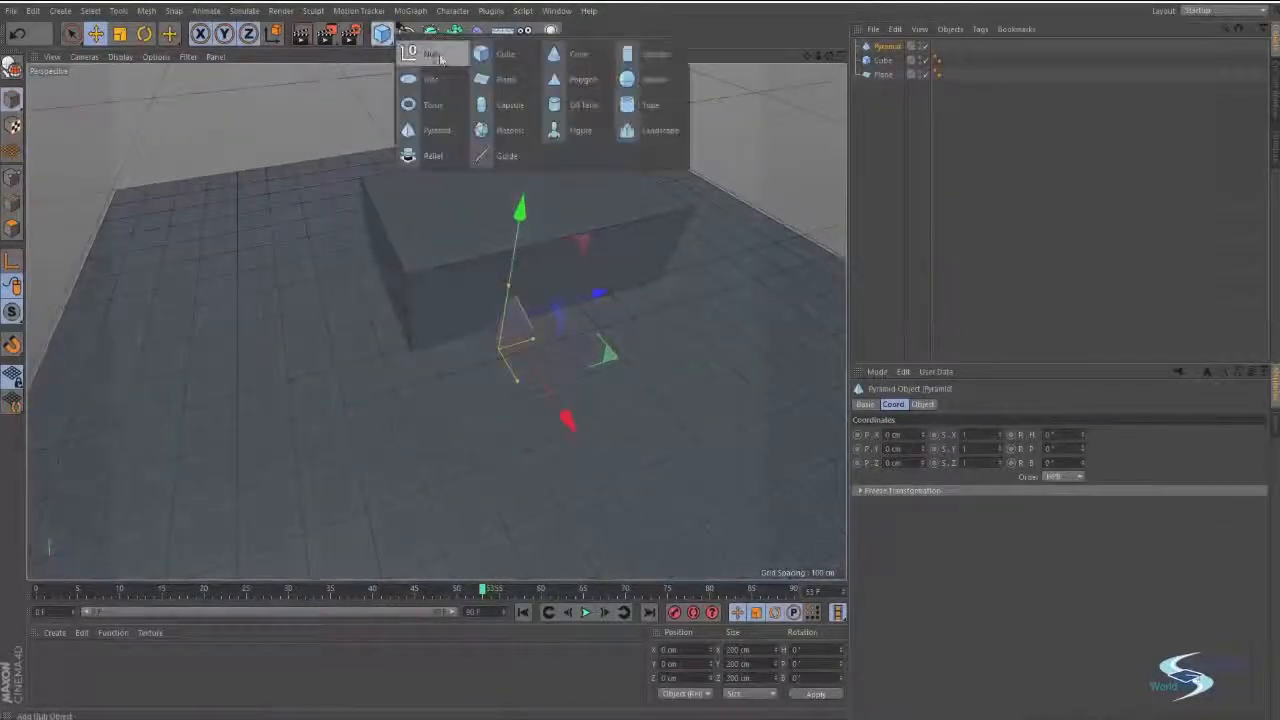
{"action": "left_click", "coordinate": [528, 108]}
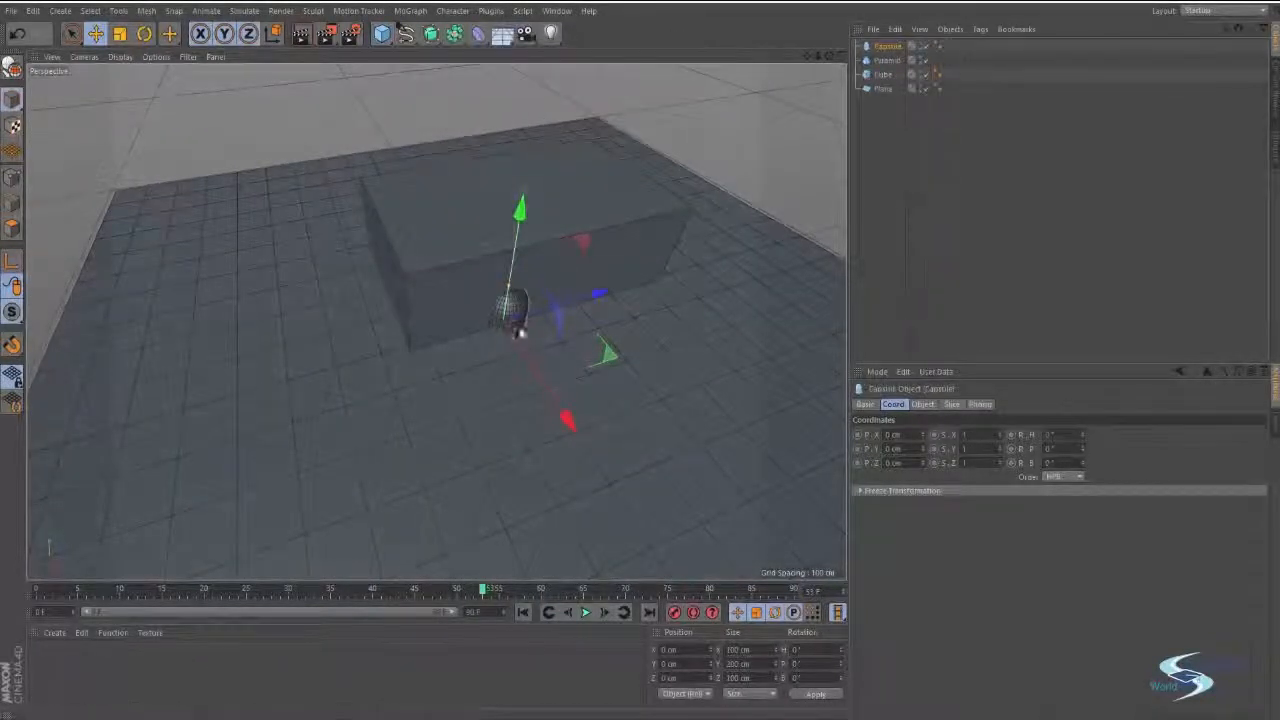
{"action": "left_click_drag", "start_coordinate": [509, 341], "coordinate": [560, 328], "text": "alt"}
{"action": "left_click_drag", "start_coordinate": [618, 72], "coordinate": [645, 390], "text": "alt"}
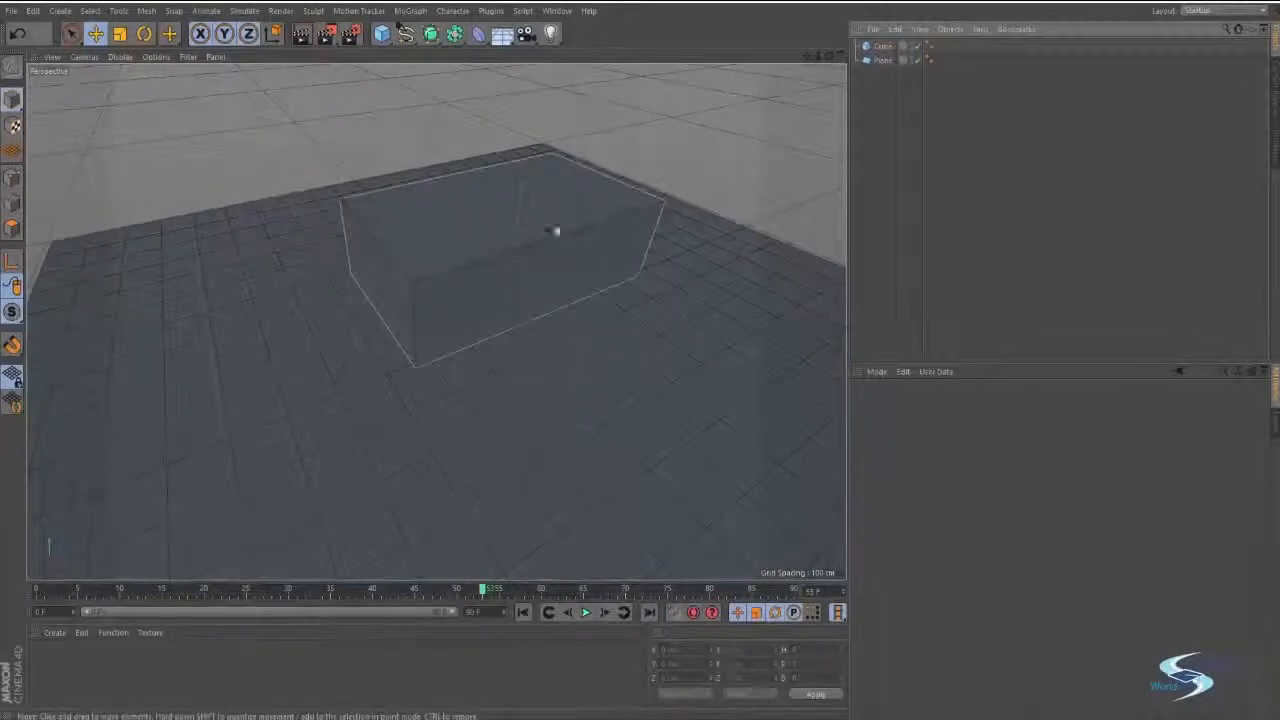
{"action": "middle_click_drag", "start_coordinate": [555, 231], "coordinate": [574, 234], "text": "alt"}
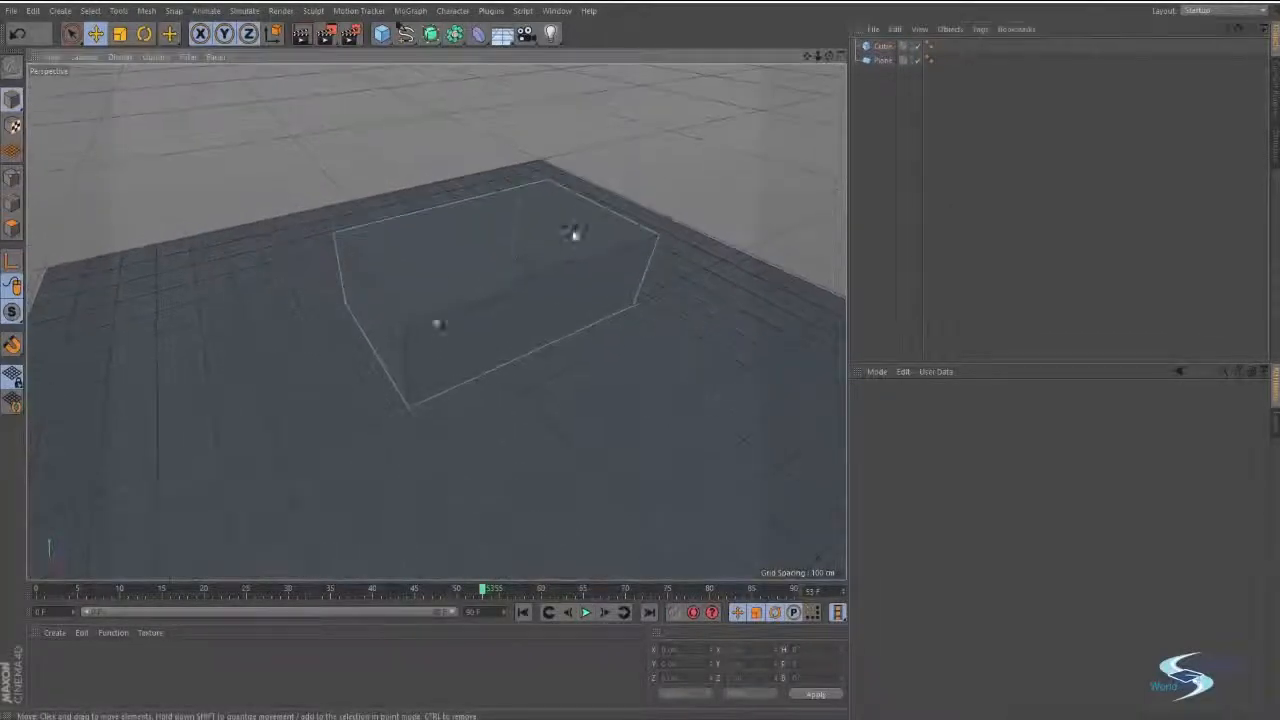
Select the stretched cube and examine its off-centre position on the plane from several angles.
{"action": "scroll", "coordinate": [531, 271], "scroll_direction": "up", "scroll_amount": 3}
{"action": "left_click_drag", "start_coordinate": [531, 271], "coordinate": [551, 248], "text": "alt"}
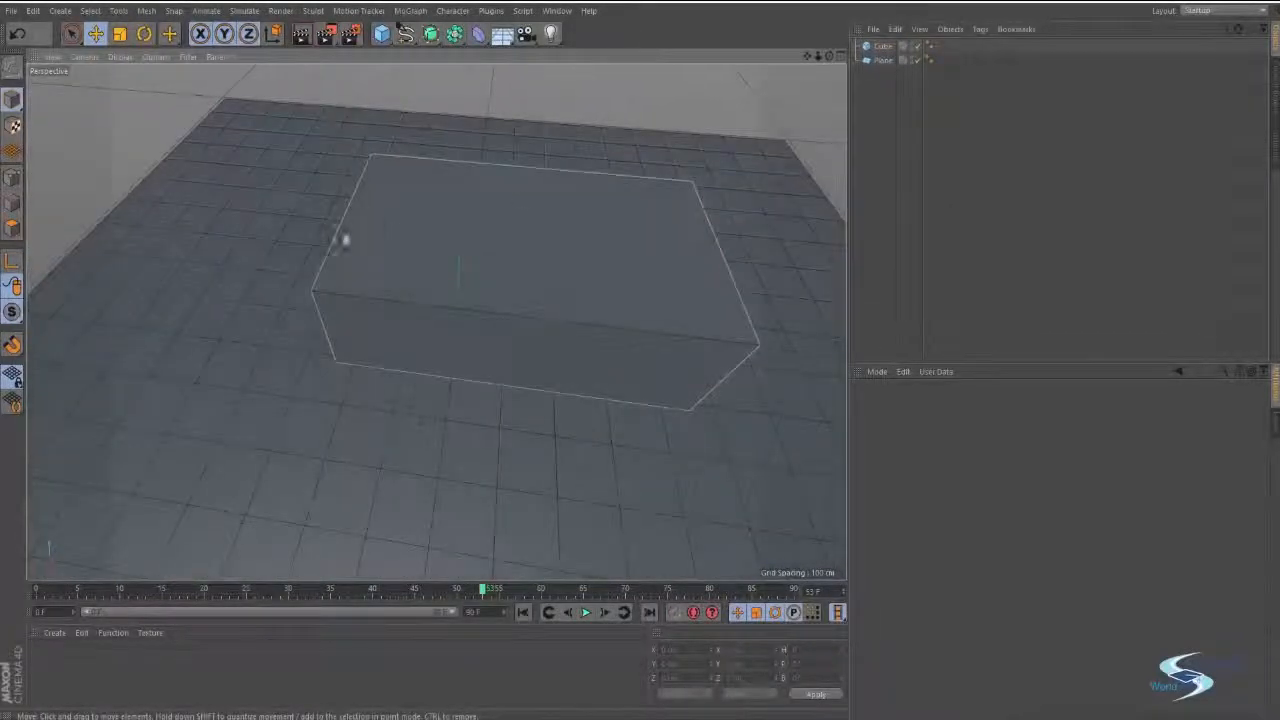
{"action": "left_click", "coordinate": [402, 265]}
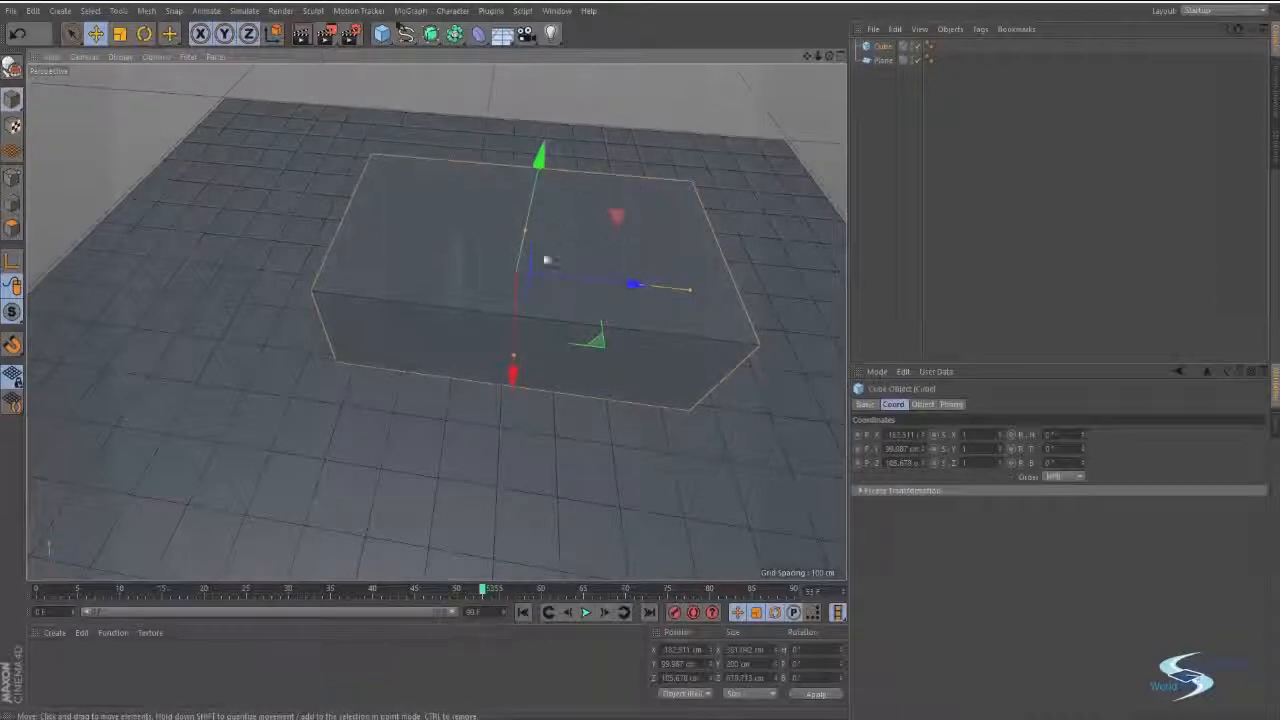
{"action": "scroll", "coordinate": [549, 260], "scroll_direction": "up", "scroll_amount": 5}
{"action": "scroll", "coordinate": [540, 266], "scroll_direction": "down", "scroll_amount": 5}
{"action": "left_click_drag", "start_coordinate": [691, 223], "coordinate": [694, 220], "text": "alt"}
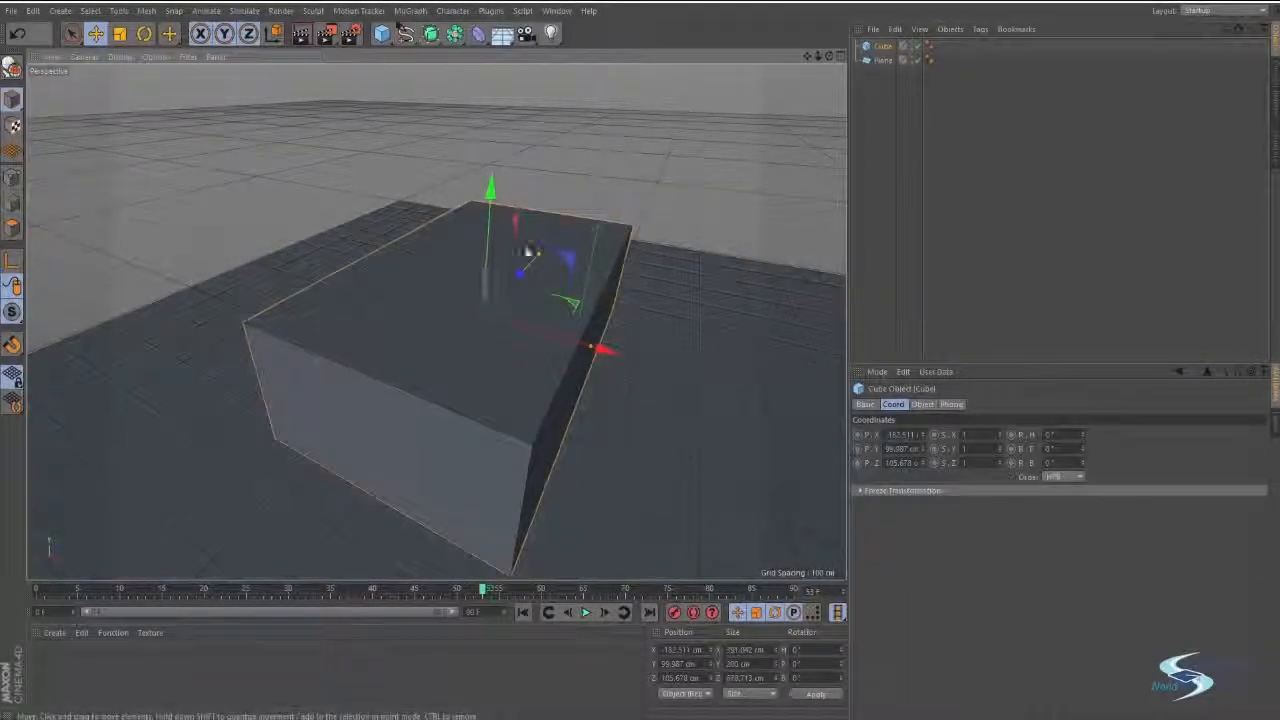
{"action": "left_click_drag", "start_coordinate": [522, 242], "coordinate": [680, 240], "text": "alt"}
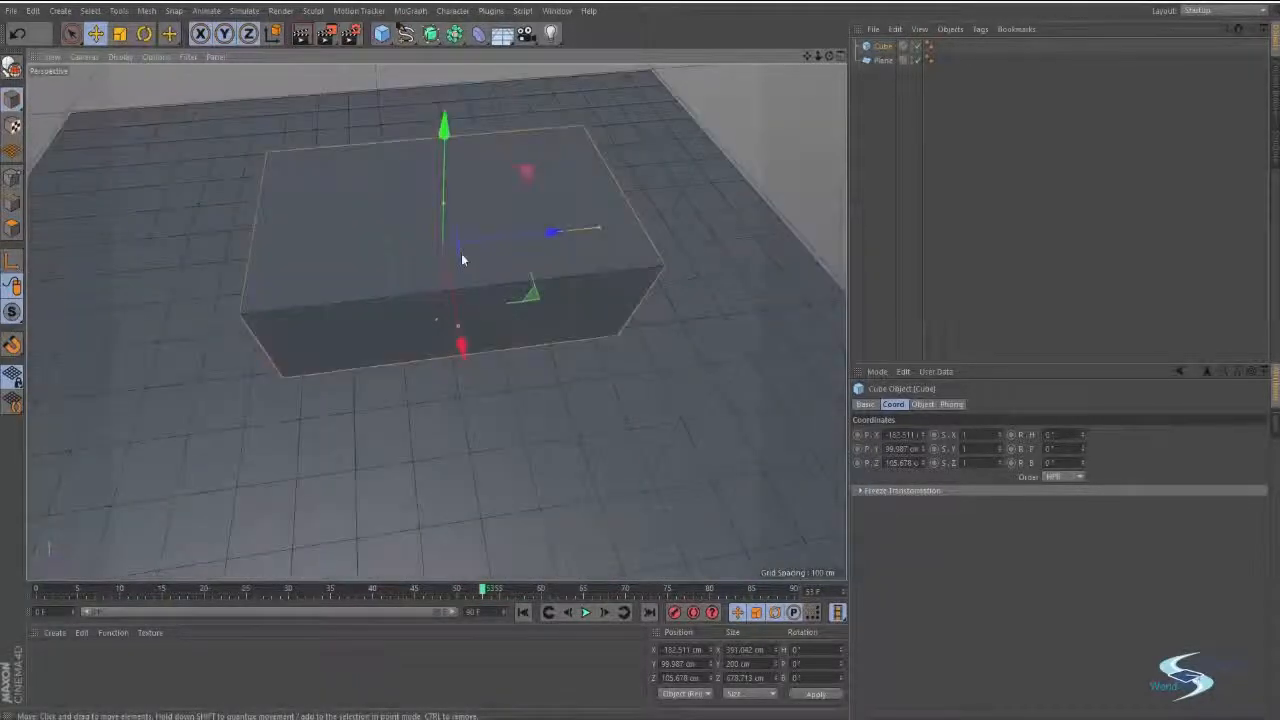
{"action": "left_click_drag", "start_coordinate": [461, 259], "coordinate": [640, 232], "text": "alt"}
{"action": "left_click_drag", "start_coordinate": [509, 384], "coordinate": [523, 331], "text": "alt"}
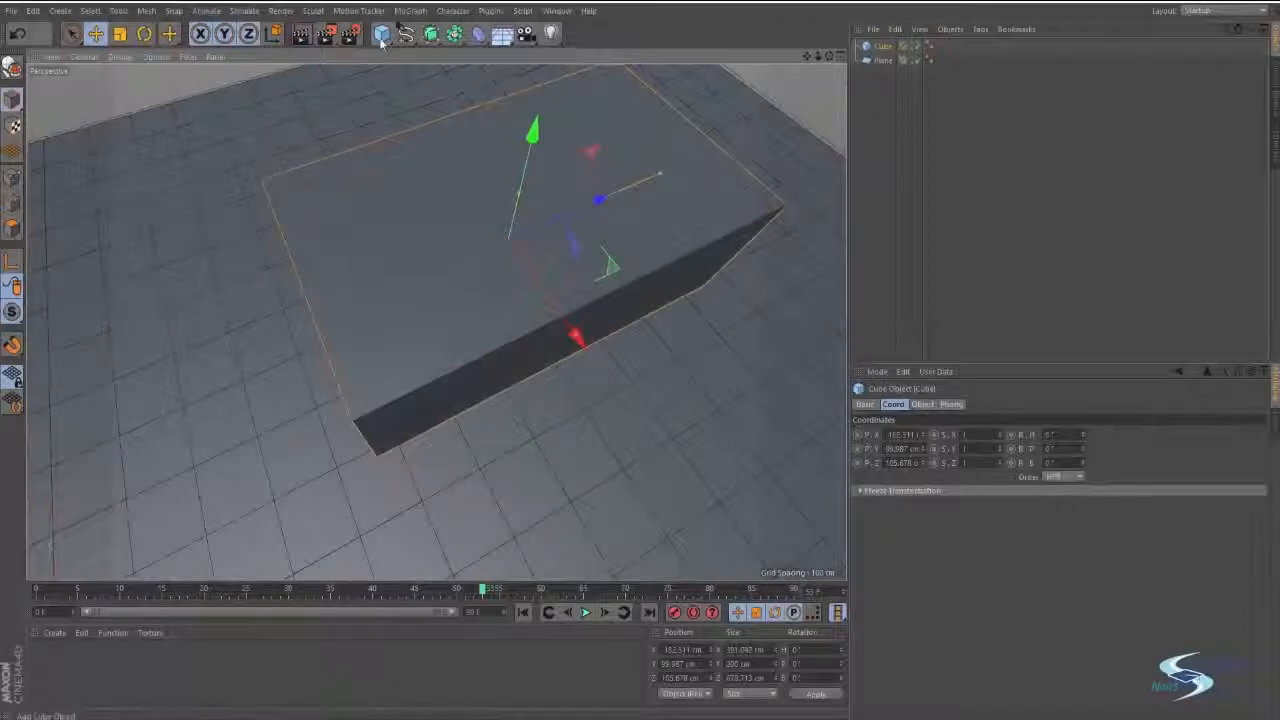
Select the cube and add a pyramid as its parent, created at the cube's own position.
{"action": "left_click", "coordinate": [886, 82]}
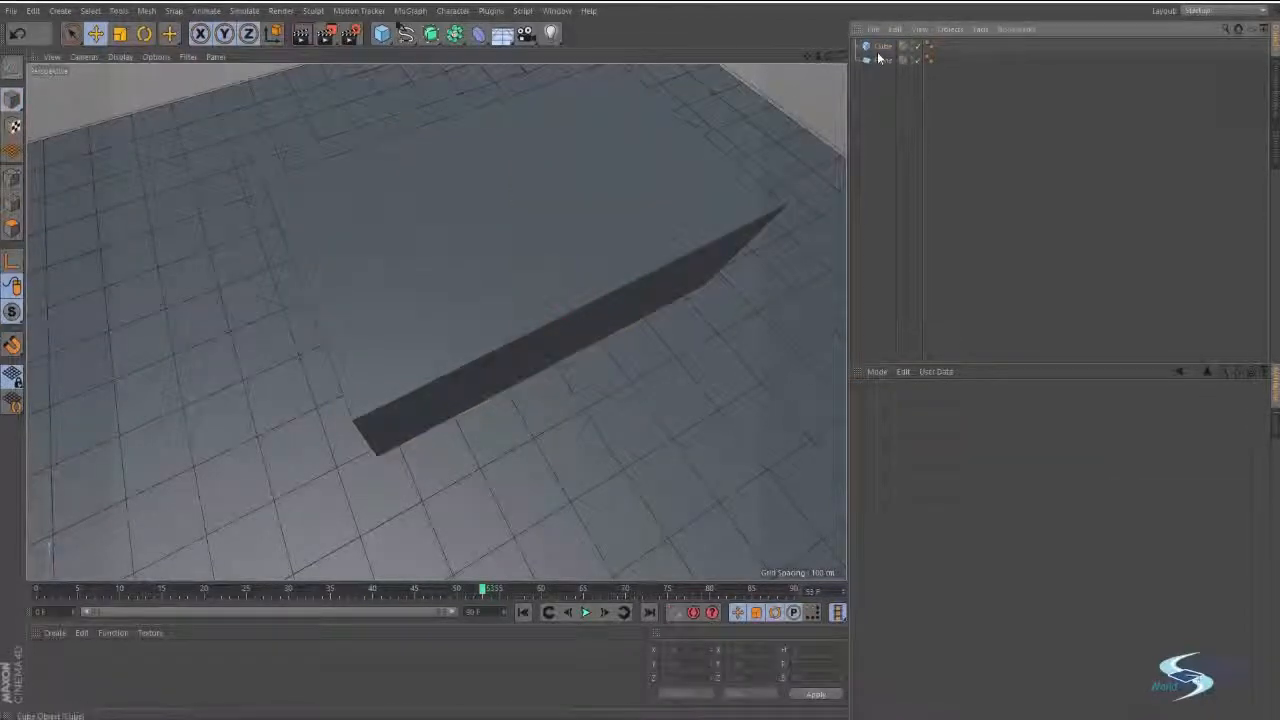
{"action": "left_click", "coordinate": [882, 47]}
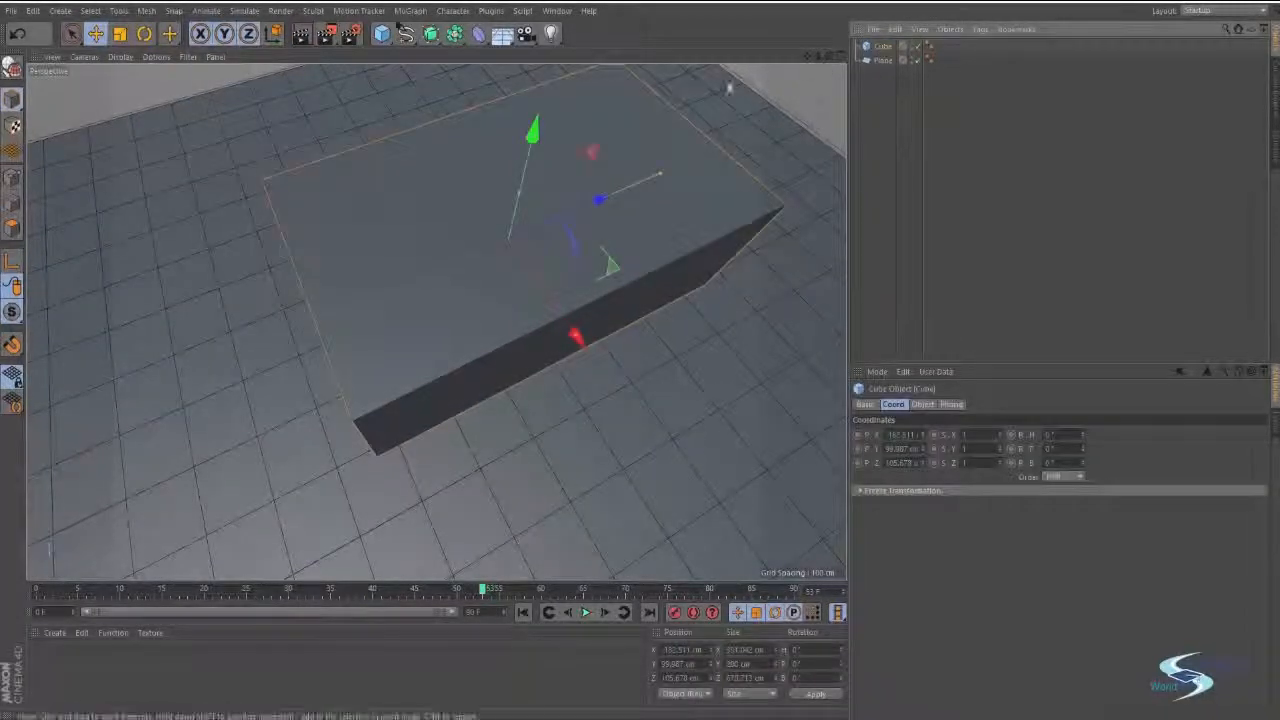
{"action": "left_click", "coordinate": [387, 37]}
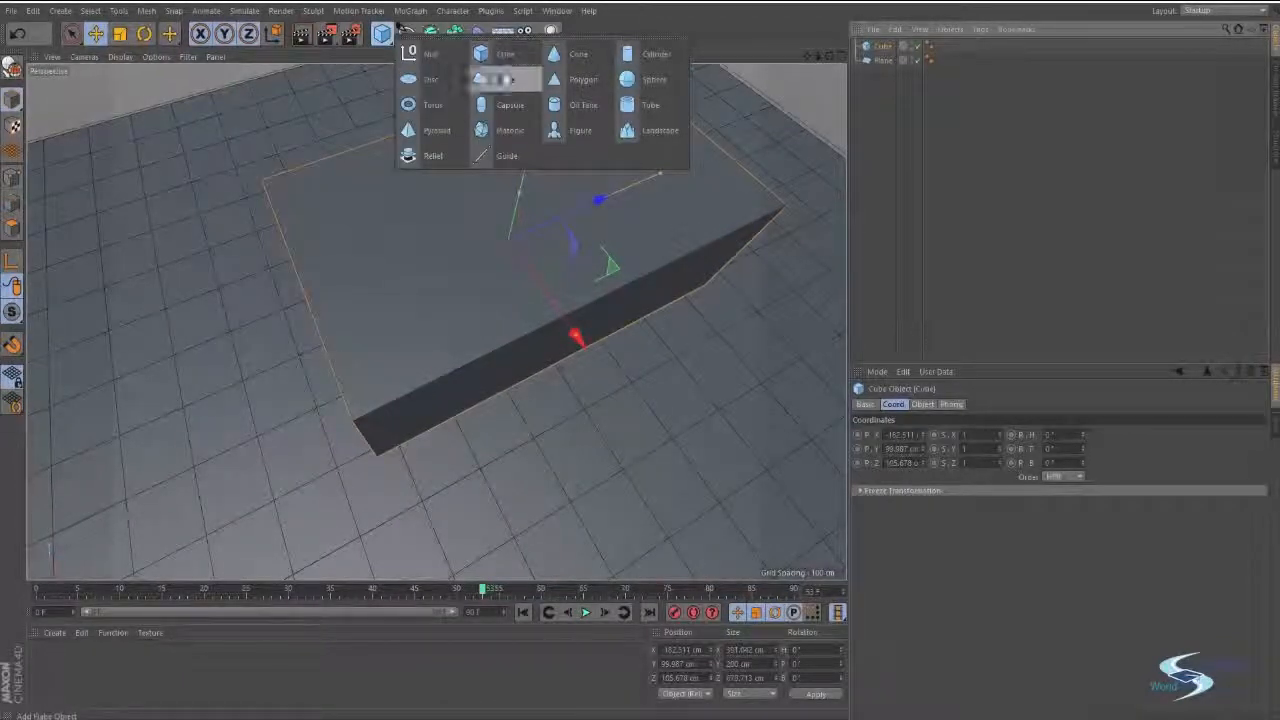
{"action": "left_click", "coordinate": [423, 133]}
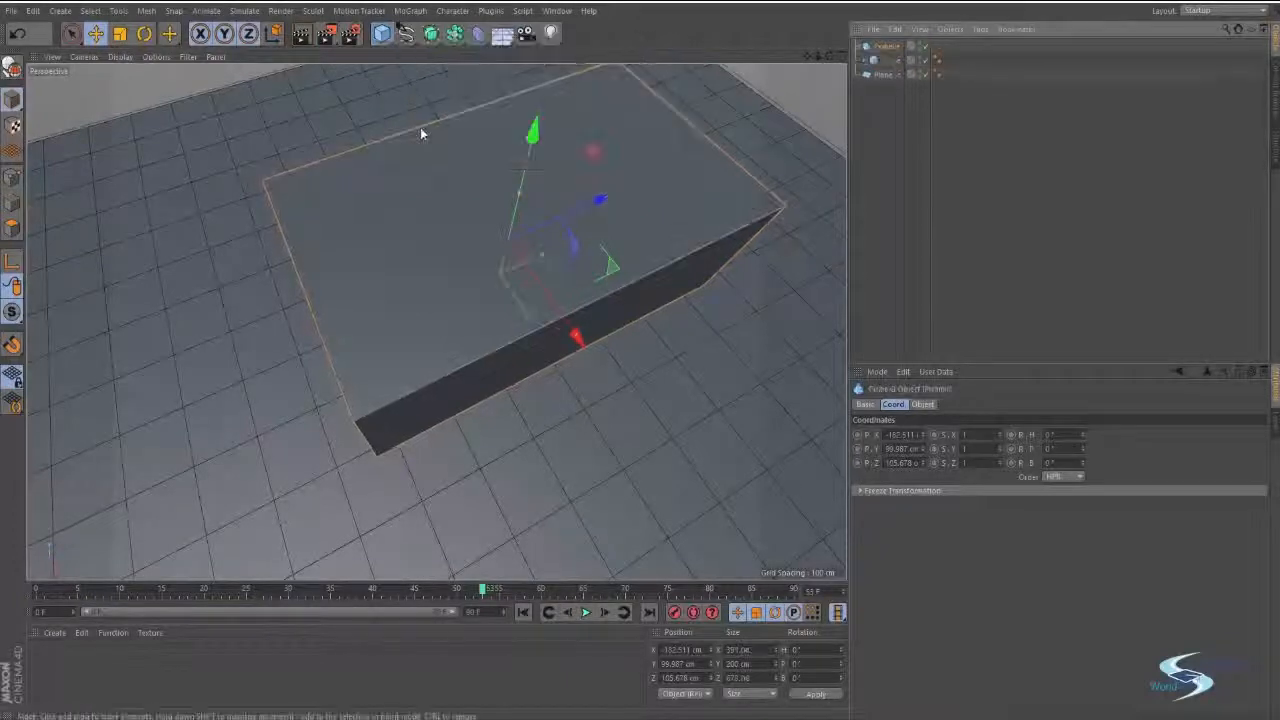
{"action": "left_click", "coordinate": [904, 112]}
{"action": "middle_click_drag", "start_coordinate": [750, 150], "coordinate": [554, 207], "text": "alt"}
{"action": "middle_click_drag", "start_coordinate": [409, 286], "coordinate": [836, 216], "text": "alt"}
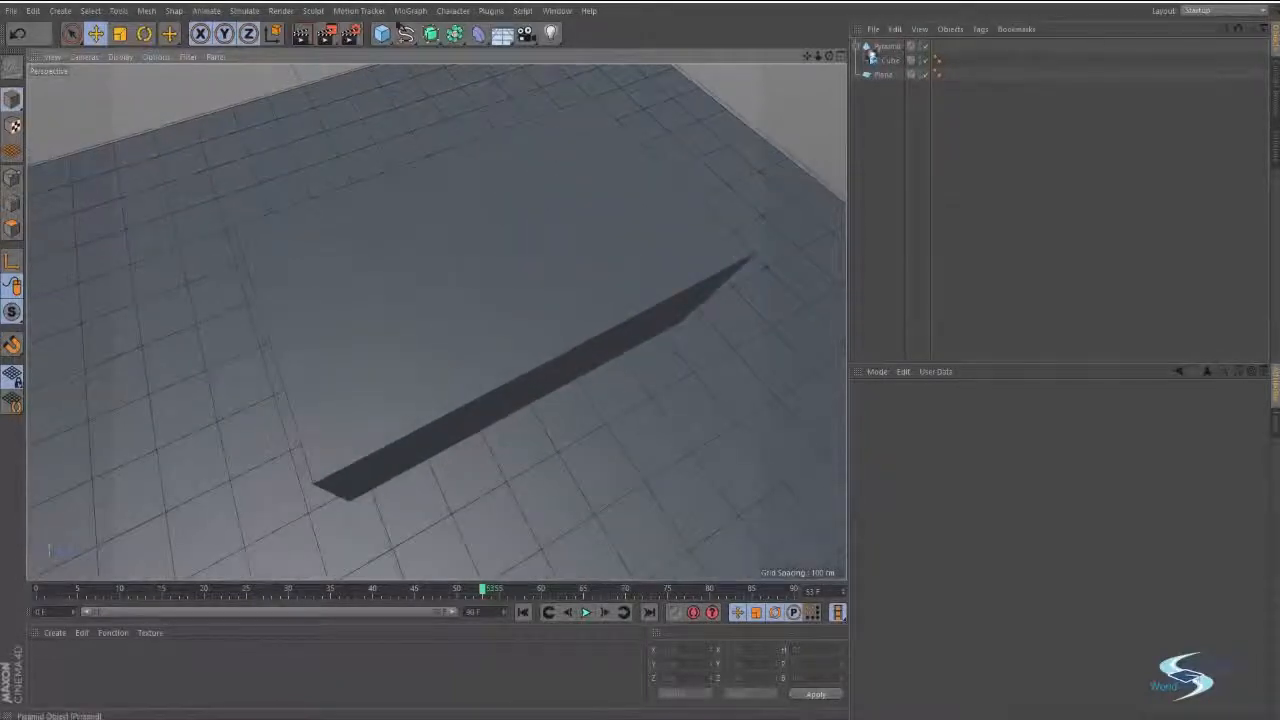
Try moving the parent pyramid along Z together with its child cube and undo the move.
{"action": "left_click", "coordinate": [885, 60]}
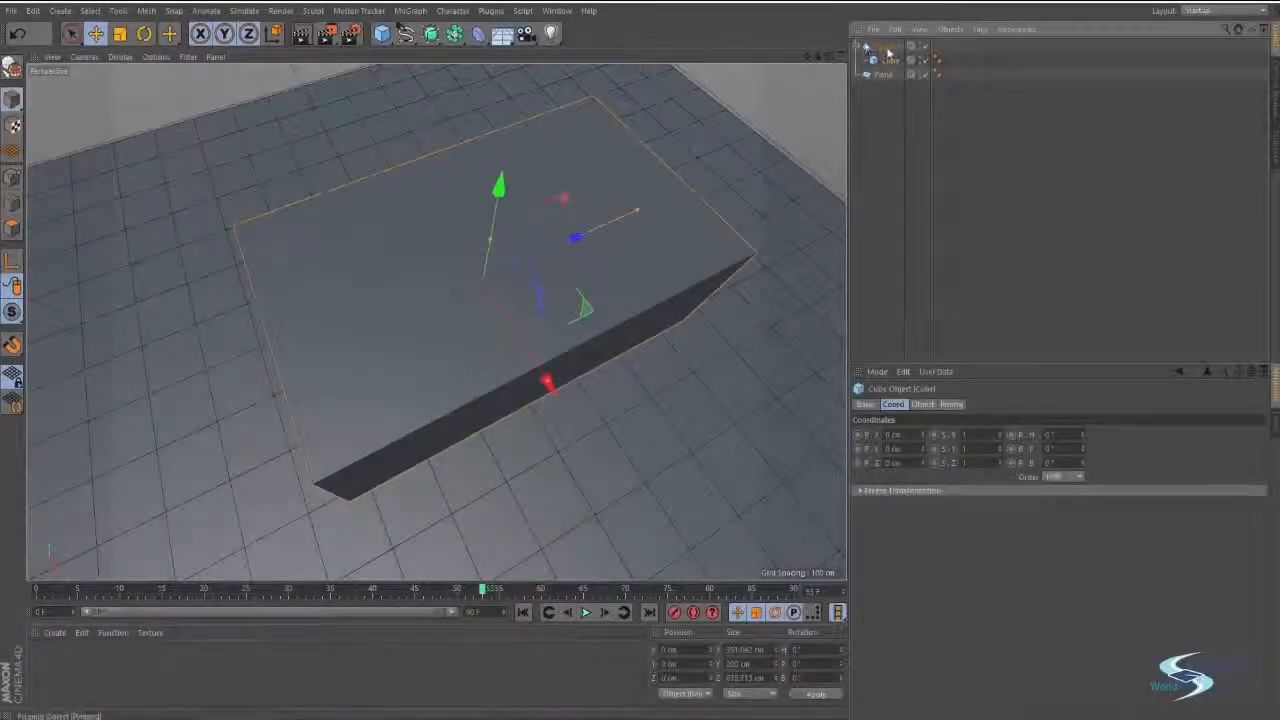
{"action": "left_click", "coordinate": [884, 46]}
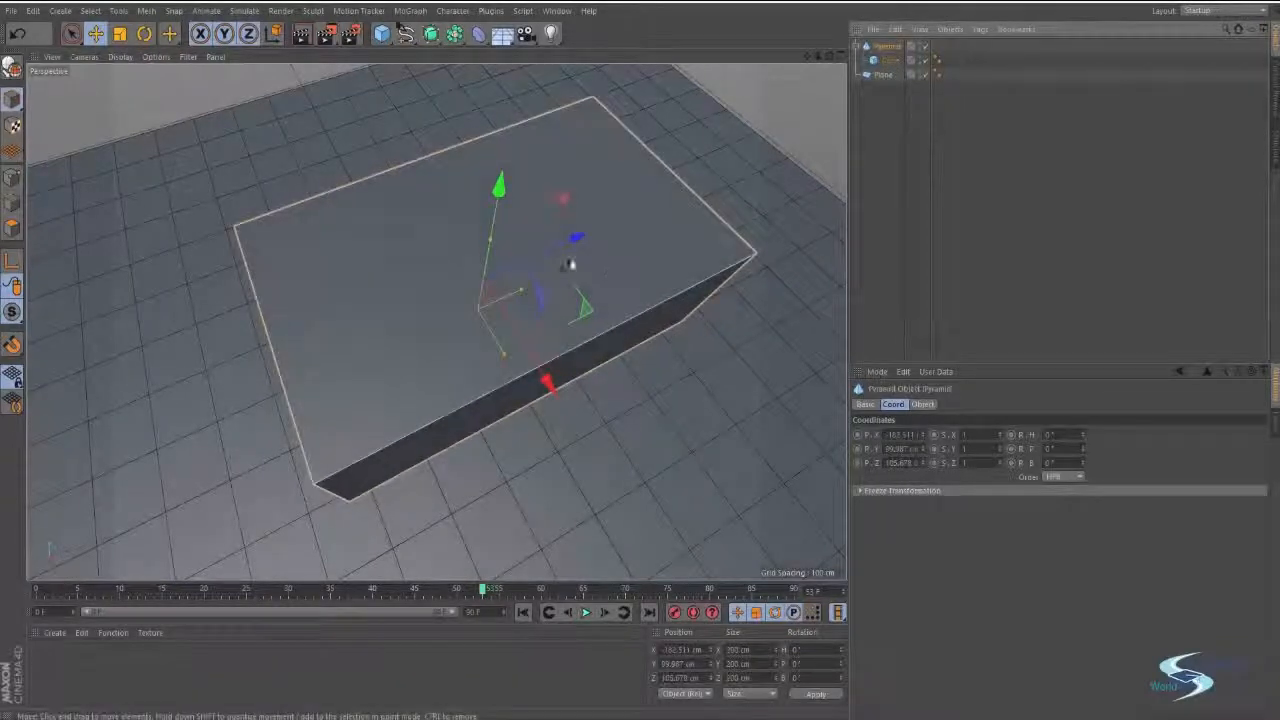
{"action": "left_click_drag", "start_coordinate": [580, 239], "coordinate": [690, 218]}
{"action": "key", "text": "ctrl+z"}
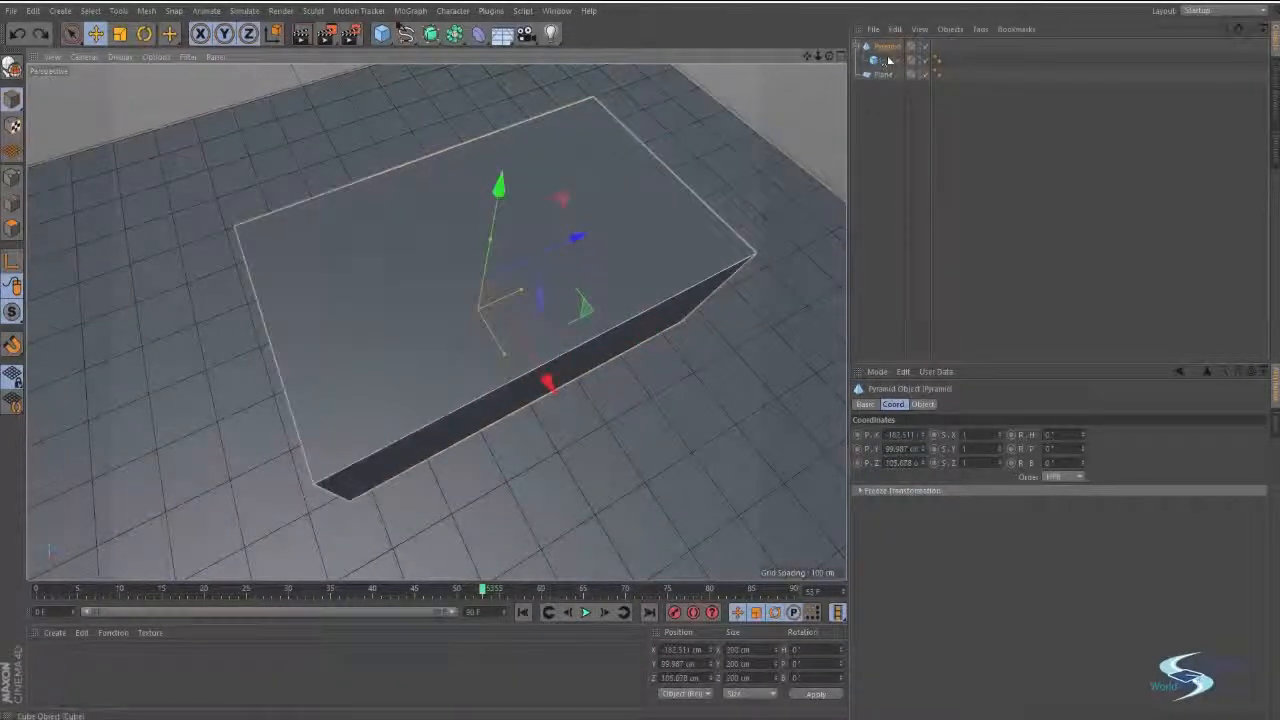
Take the cube out of the pyramid's hierarchy and raise the pyramid above it to about Y 322 cm.
{"action": "left_click", "coordinate": [889, 60]}
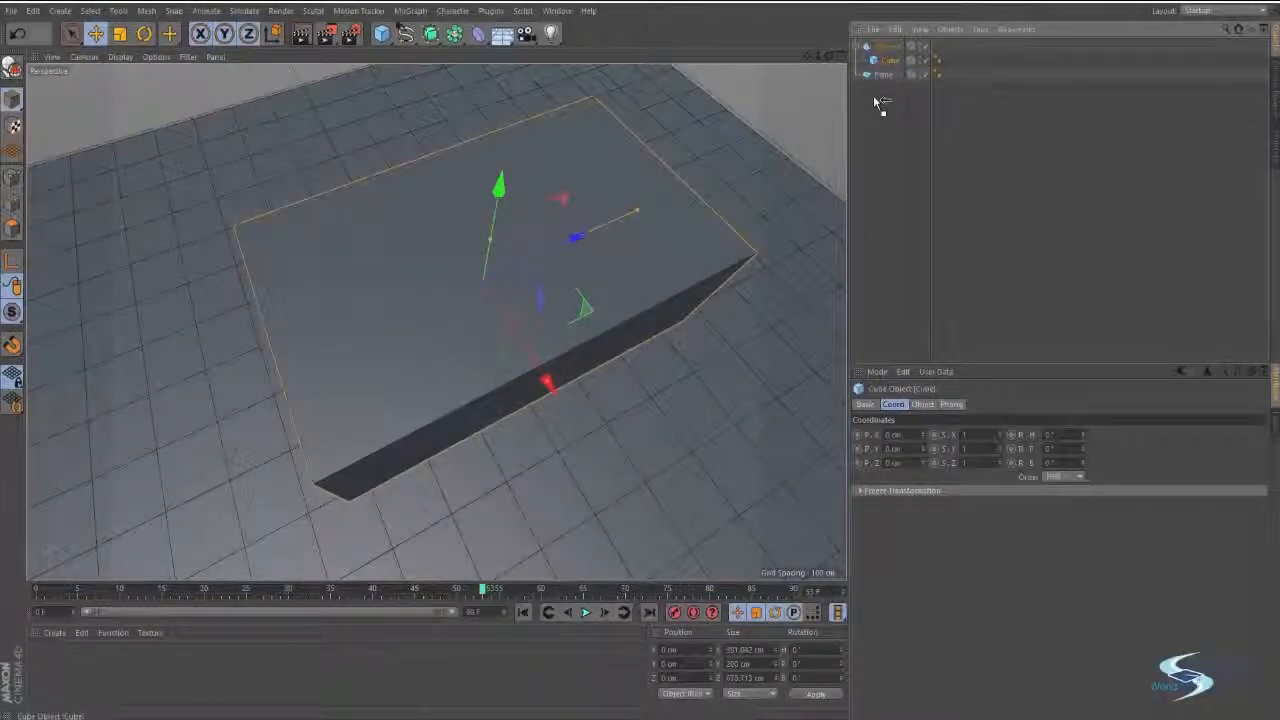
{"action": "left_click_drag", "start_coordinate": [889, 60], "coordinate": [895, 83]}
{"action": "left_click", "coordinate": [889, 49]}
{"action": "left_click_drag", "start_coordinate": [622, 277], "coordinate": [545, 8], "text": "alt"}
{"action": "mouse_move", "coordinate": [543, 76]}
{"action": "left_mouse_down"}
{"action": "mouse_move", "coordinate": [542, 95]}
{"action": "mouse_move", "coordinate": [543, 79]}
{"action": "left_mouse_up"}
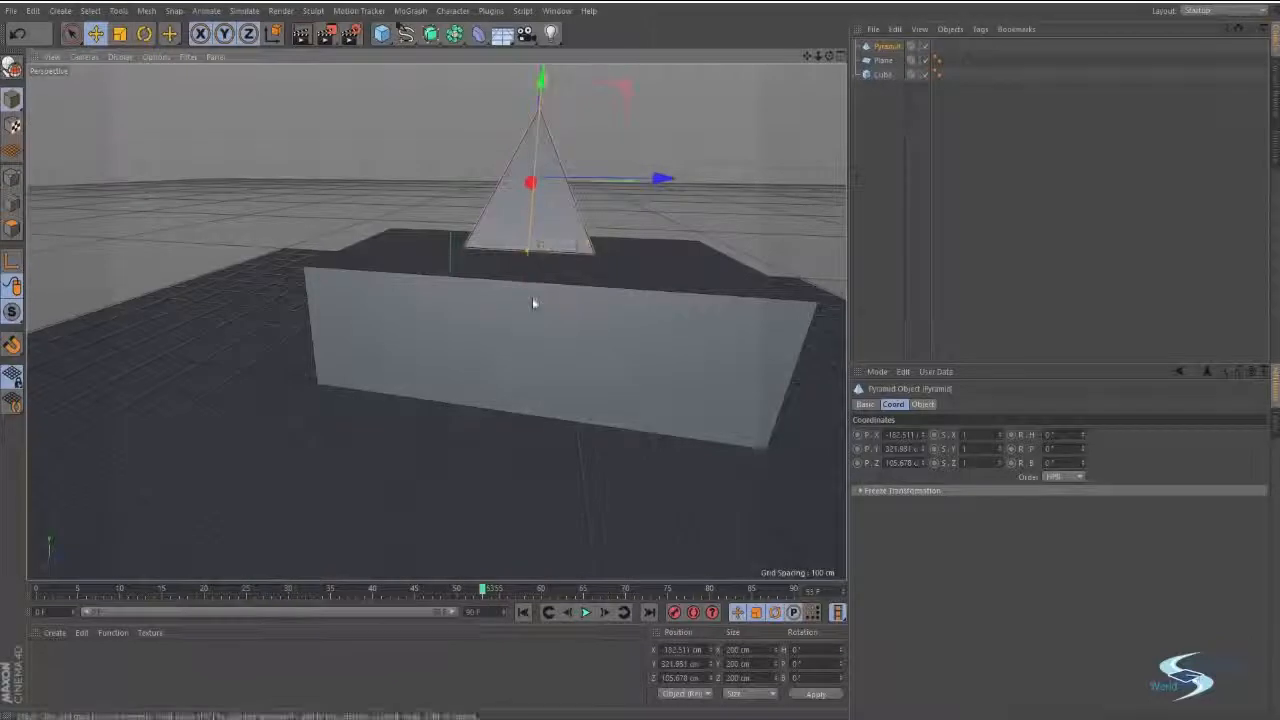
Resize the pyramid to overhang the cube at about 148 cm high and lower it onto the cube as a roof.
{"action": "left_click_drag", "start_coordinate": [532, 306], "coordinate": [580, 200], "text": "alt"}
{"action": "middle_click_drag", "start_coordinate": [500, 130], "coordinate": [510, 209], "text": "alt"}
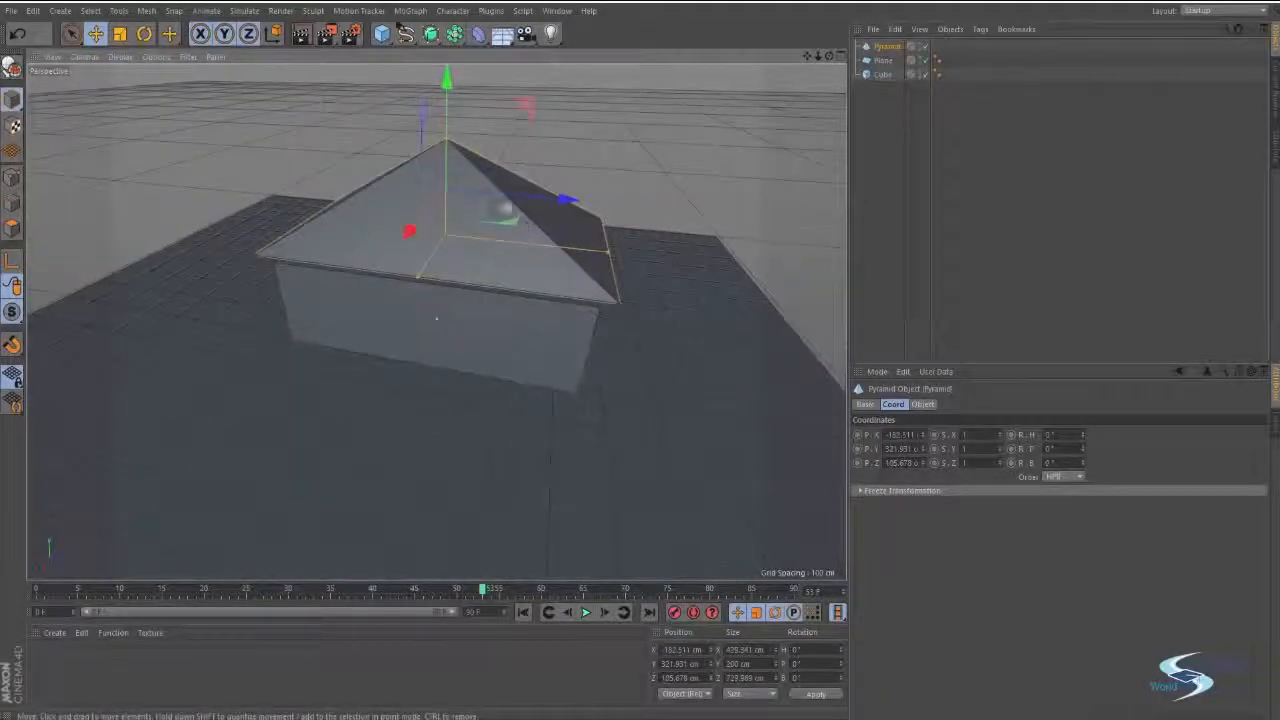
{"action": "left_click_drag", "start_coordinate": [446, 146], "coordinate": [450, 169]}
{"action": "left_click_drag", "start_coordinate": [424, 119], "coordinate": [440, 178], "text": "alt"}
{"action": "left_click_drag", "start_coordinate": [452, 80], "coordinate": [452, 107]}
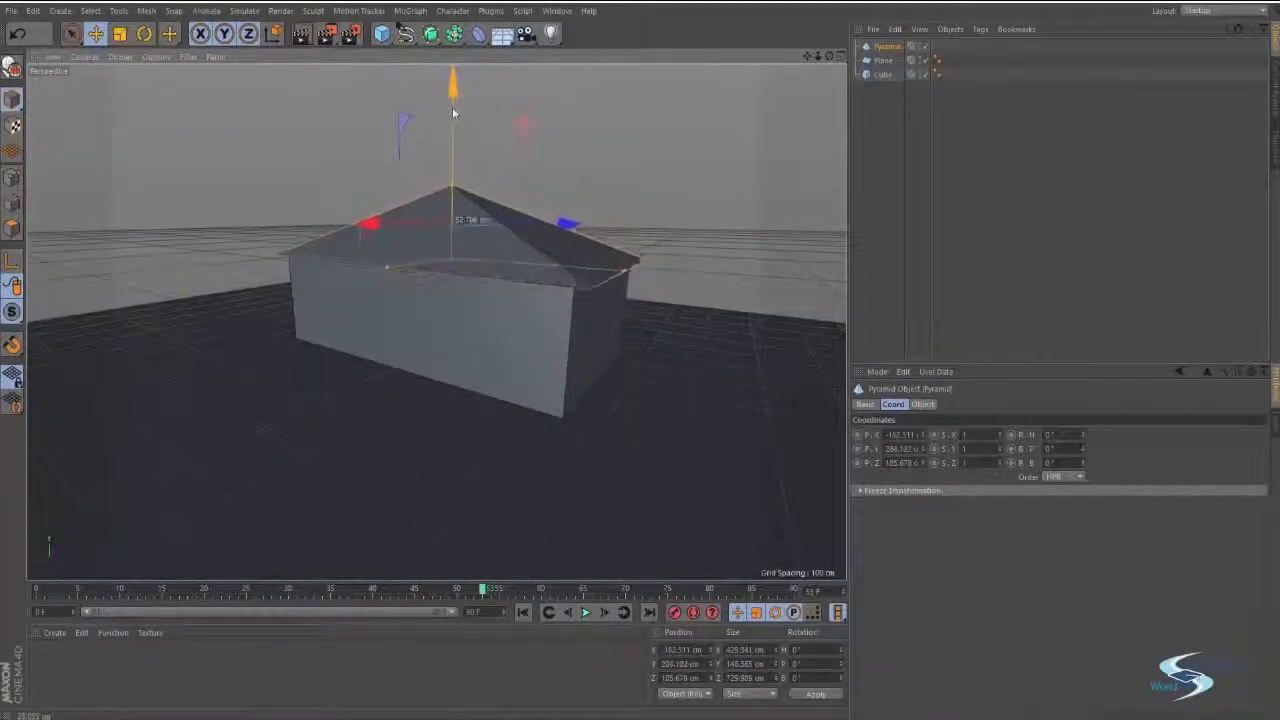
{"action": "left_click", "coordinate": [500, 150]}
Add a cylinder, slim it to about 33 cm wide, and place it on the plane beside the house.
{"action": "left_click_drag", "start_coordinate": [516, 221], "coordinate": [626, 197], "text": "alt"}
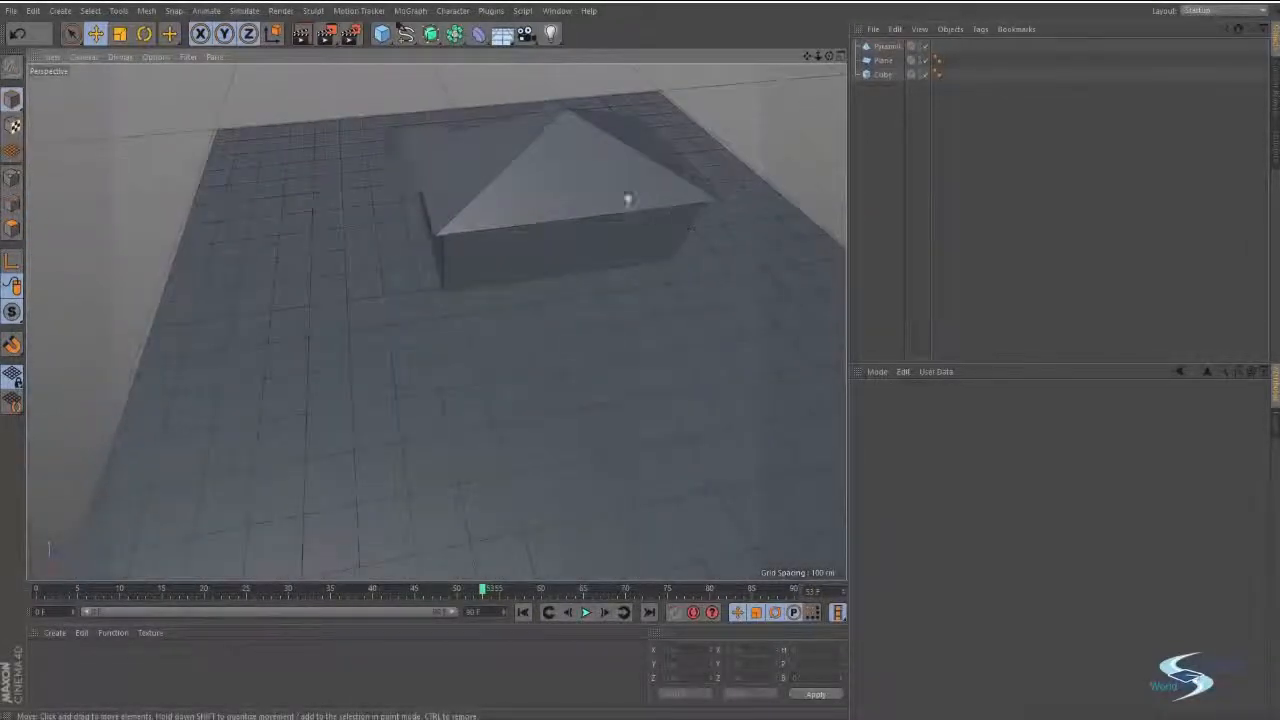
{"action": "left_click", "coordinate": [384, 36]}
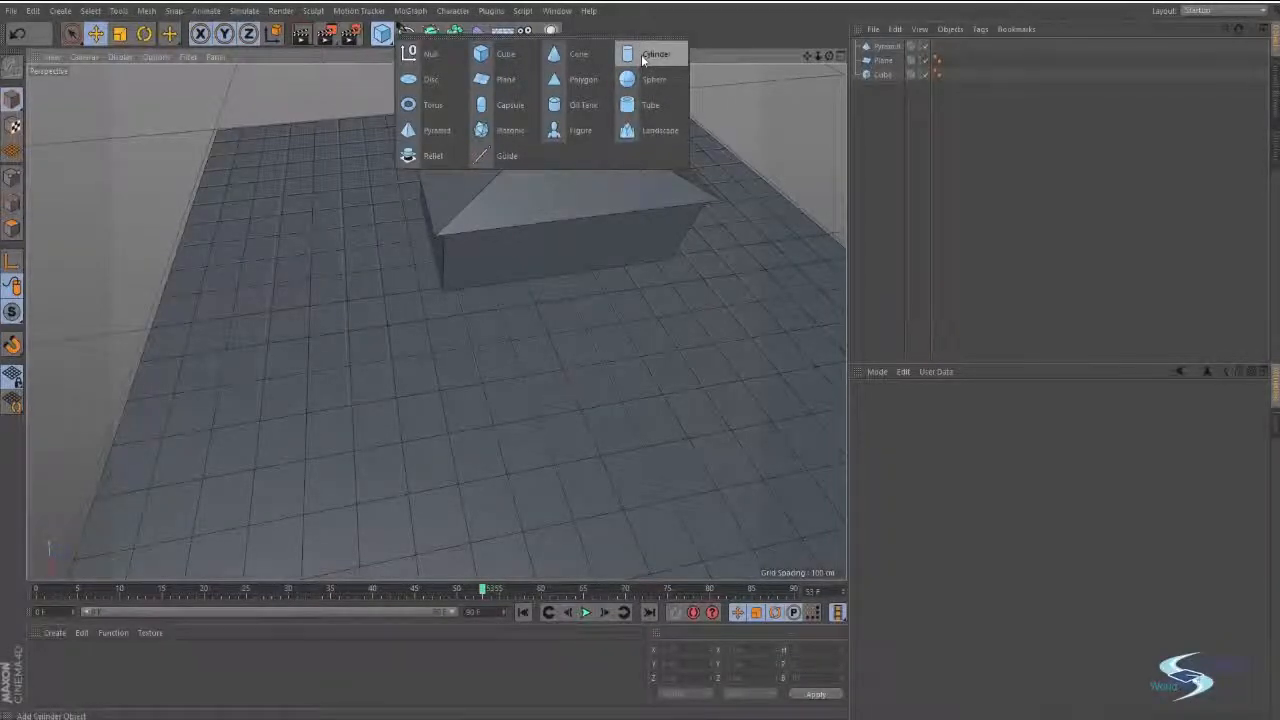
{"action": "left_click", "coordinate": [642, 60]}
{"action": "left_click_drag", "start_coordinate": [590, 345], "coordinate": [385, 312], "text": "alt"}
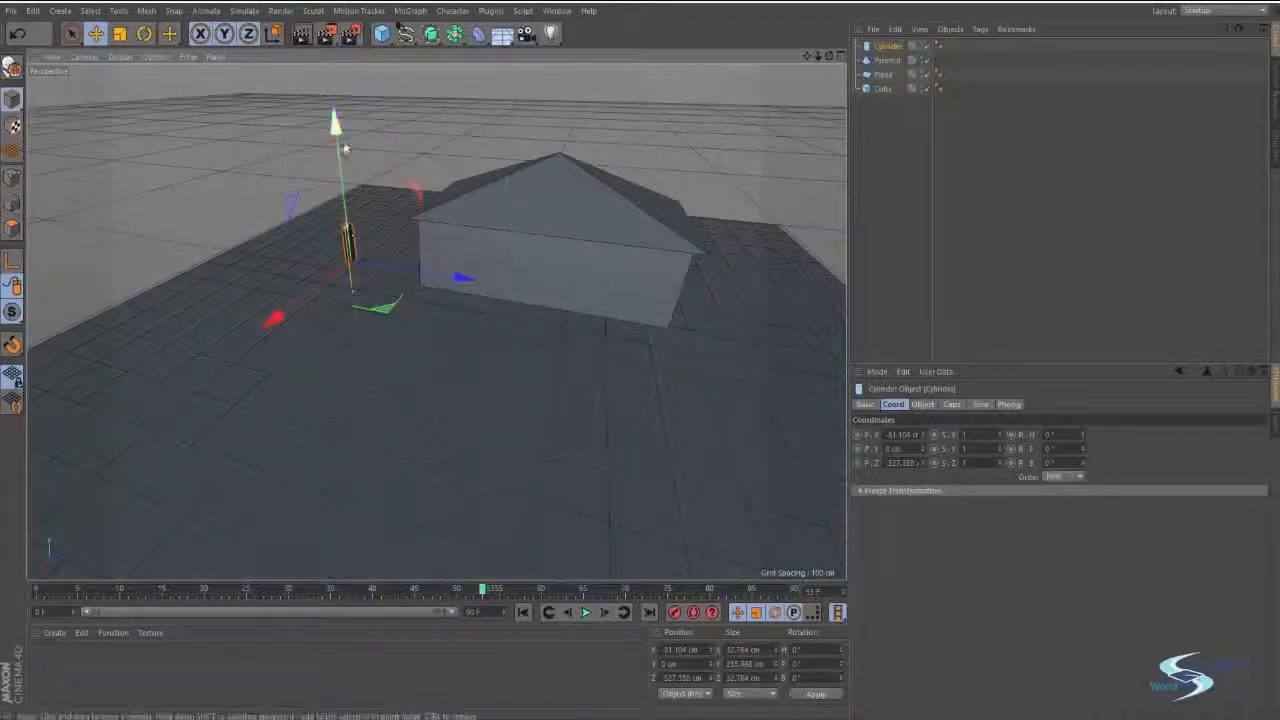
Raise the cylinder to about Y 98 cm so it stands above the plane as a pole.
{"action": "mouse_move", "coordinate": [335, 124]}
{"action": "left_mouse_down"}
{"action": "mouse_move", "coordinate": [339, 88]}
{"action": "mouse_move", "coordinate": [340, 99]}
{"action": "left_mouse_up"}
{"action": "scroll", "coordinate": [345, 215], "scroll_direction": "up", "scroll_amount": 8}
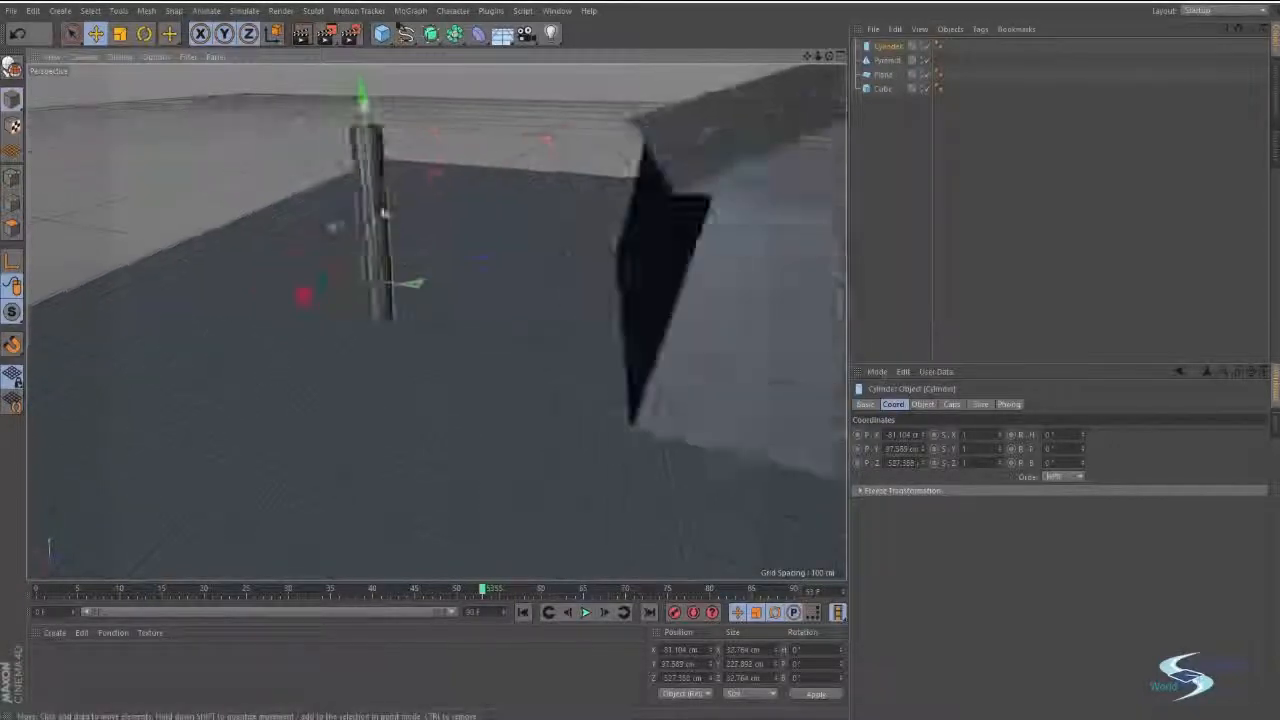
{"action": "left_click_drag", "start_coordinate": [403, 257], "coordinate": [587, 335], "text": "alt"}
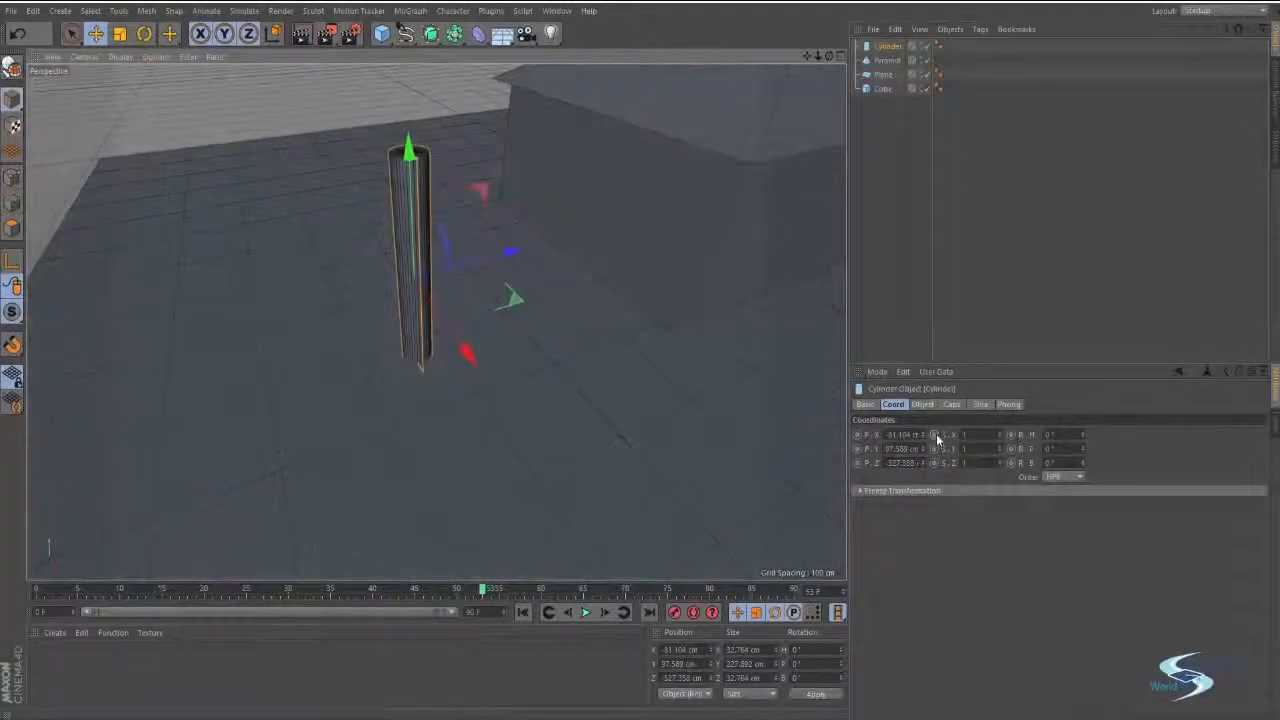
Add a sphere at the cylinder's position as its parent, take the cylinder out of the hierarchy, and select the sphere.
{"action": "left_click_drag", "start_coordinate": [535, 155], "coordinate": [466, 208], "text": "alt"}
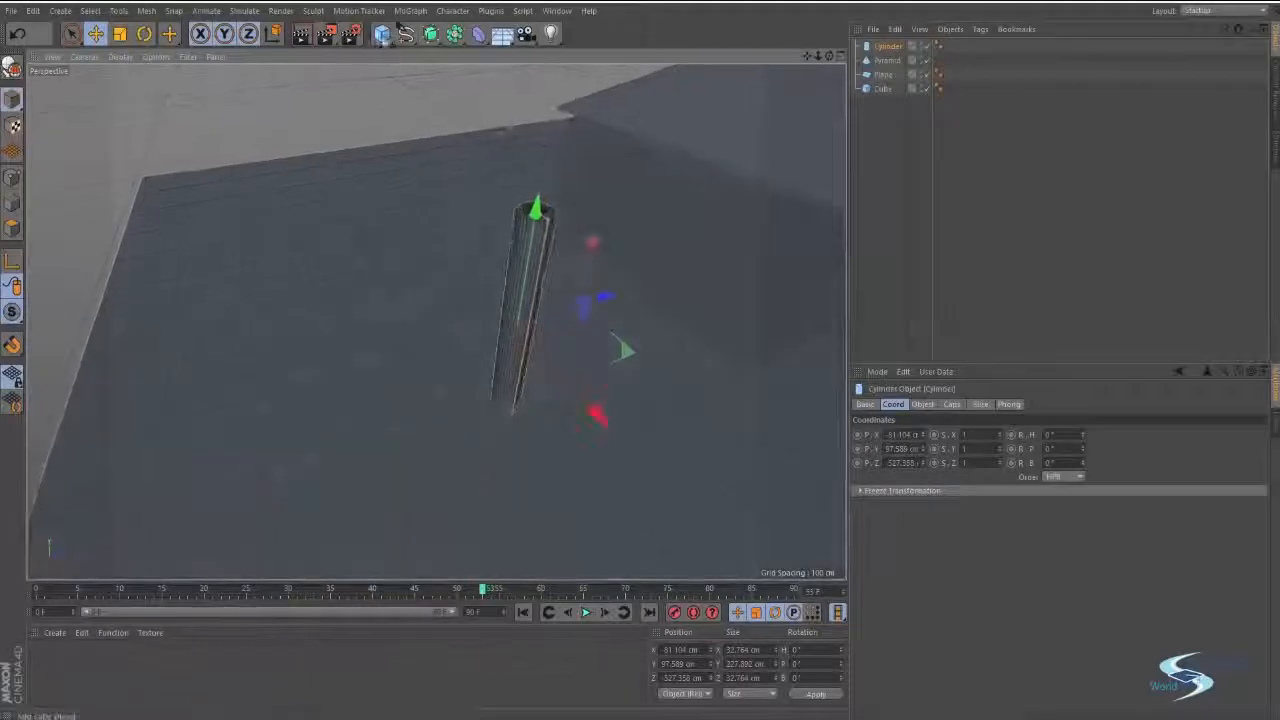
{"action": "left_click_drag", "start_coordinate": [381, 33], "coordinate": [632, 80]}
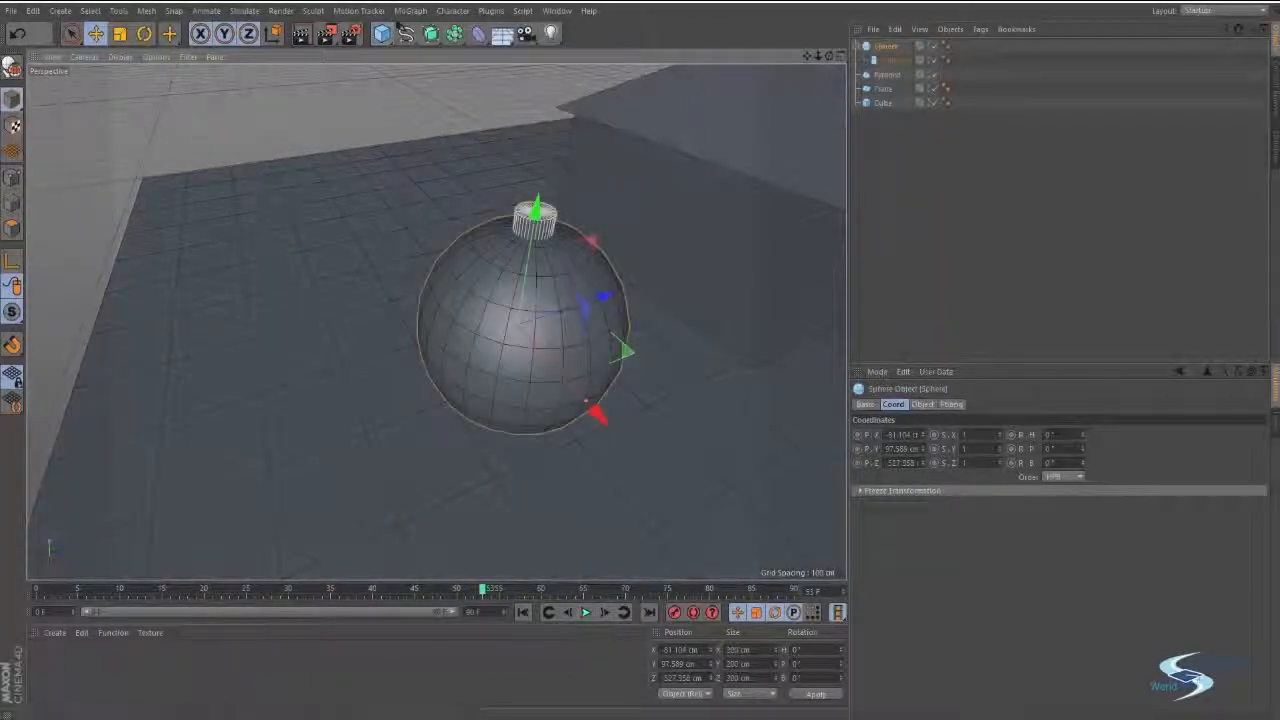
{"action": "left_click", "coordinate": [887, 61]}
{"action": "left_click", "coordinate": [886, 48]}
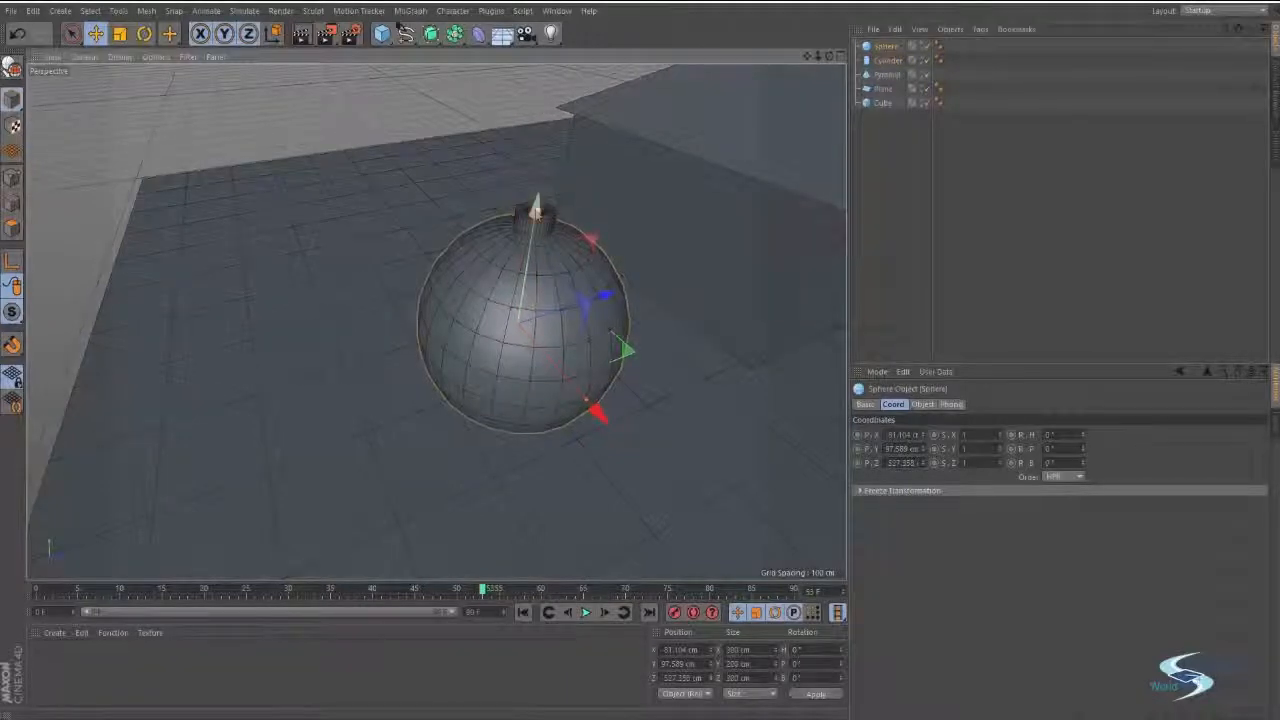
Raise the sphere to the top of the cylinder at about Y 238 cm and reduce its radius to form a treetop.
{"action": "left_click_drag", "start_coordinate": [534, 207], "coordinate": [536, 216]}
{"action": "left_click_drag", "start_coordinate": [517, 314], "coordinate": [580, 245], "text": "alt"}
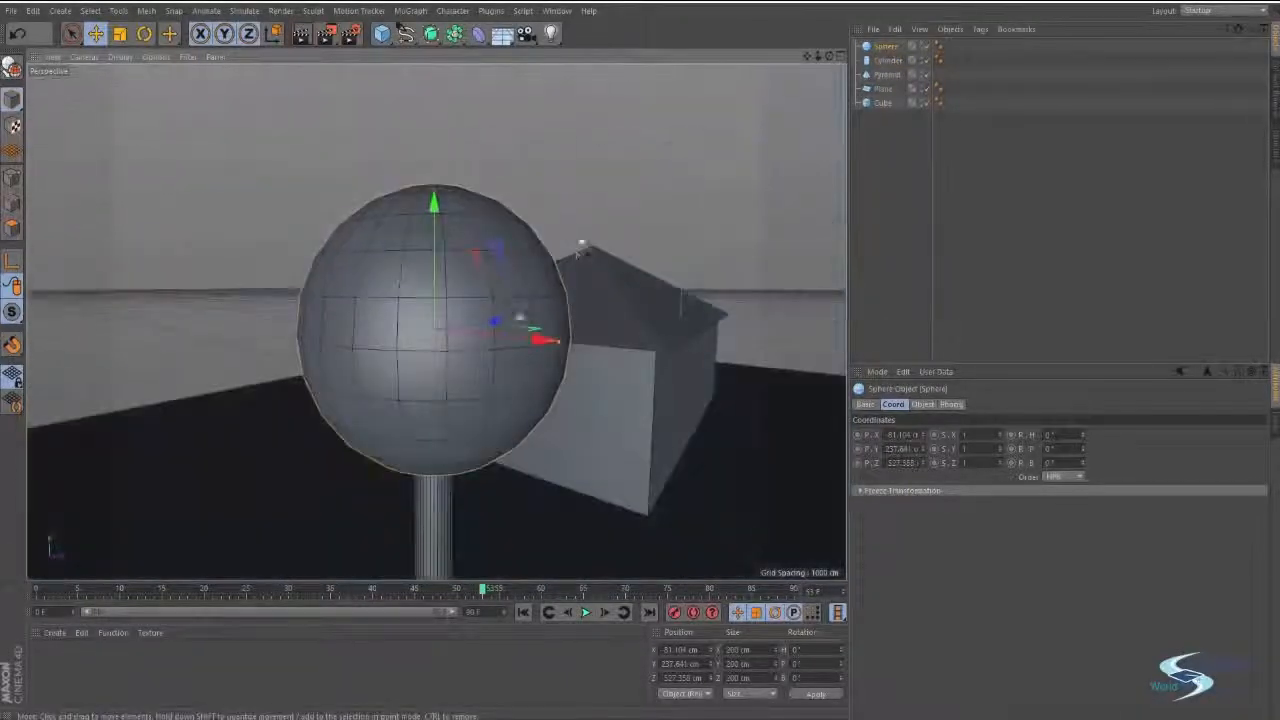
{"action": "mouse_move", "coordinate": [557, 343]}
{"action": "left_mouse_down"}
{"action": "mouse_move", "coordinate": [456, 334]}
{"action": "mouse_move", "coordinate": [552, 338]}
{"action": "left_mouse_up"}
{"action": "left_click_drag", "start_coordinate": [505, 296], "coordinate": [442, 330], "text": "alt"}
{"action": "scroll", "coordinate": [437, 323], "scroll_direction": "down", "scroll_amount": 6}
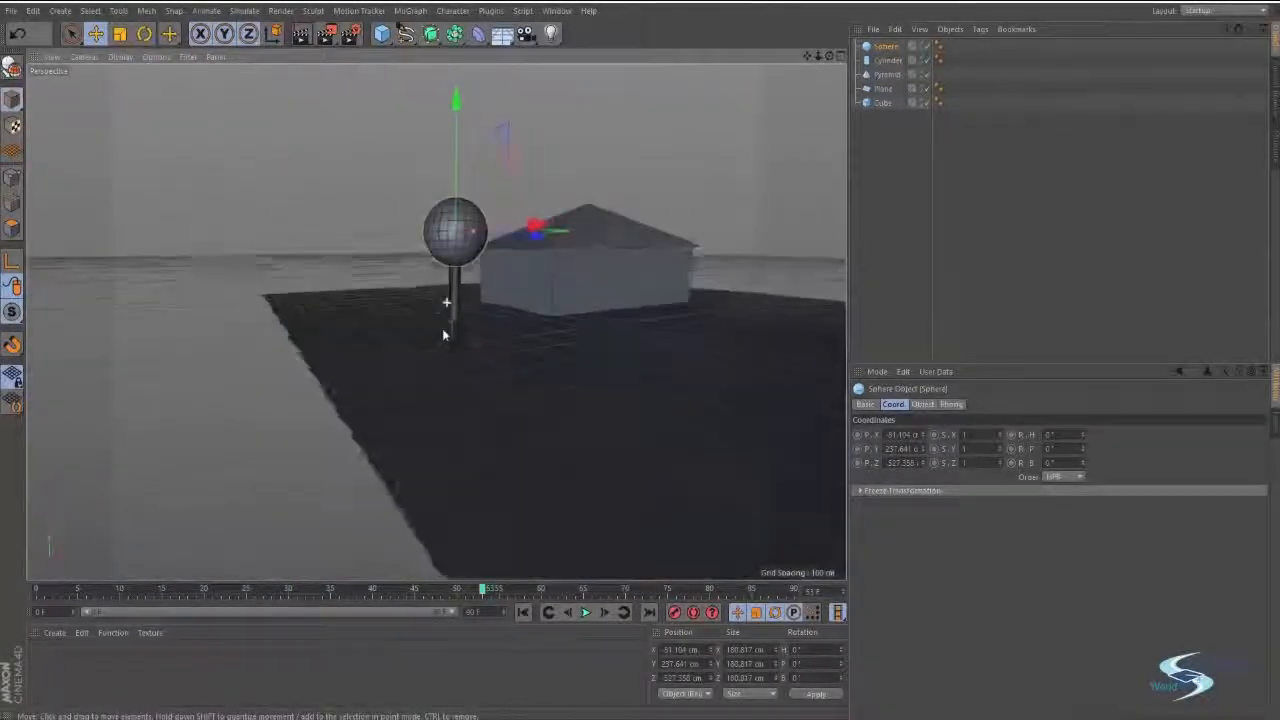
Examine the tree's sphere and cylinder from several angles, selecting each one separately to compare their axes.
{"action": "scroll", "coordinate": [497, 243], "scroll_direction": "up", "scroll_amount": 5}
{"action": "middle_click_drag", "start_coordinate": [497, 243], "coordinate": [425, 345], "text": "alt"}
{"action": "left_click_drag", "start_coordinate": [410, 334], "coordinate": [660, 340], "text": "alt"}
{"action": "scroll", "coordinate": [347, 345], "scroll_direction": "down", "scroll_amount": 5}
{"action": "left_click", "coordinate": [456, 281]}
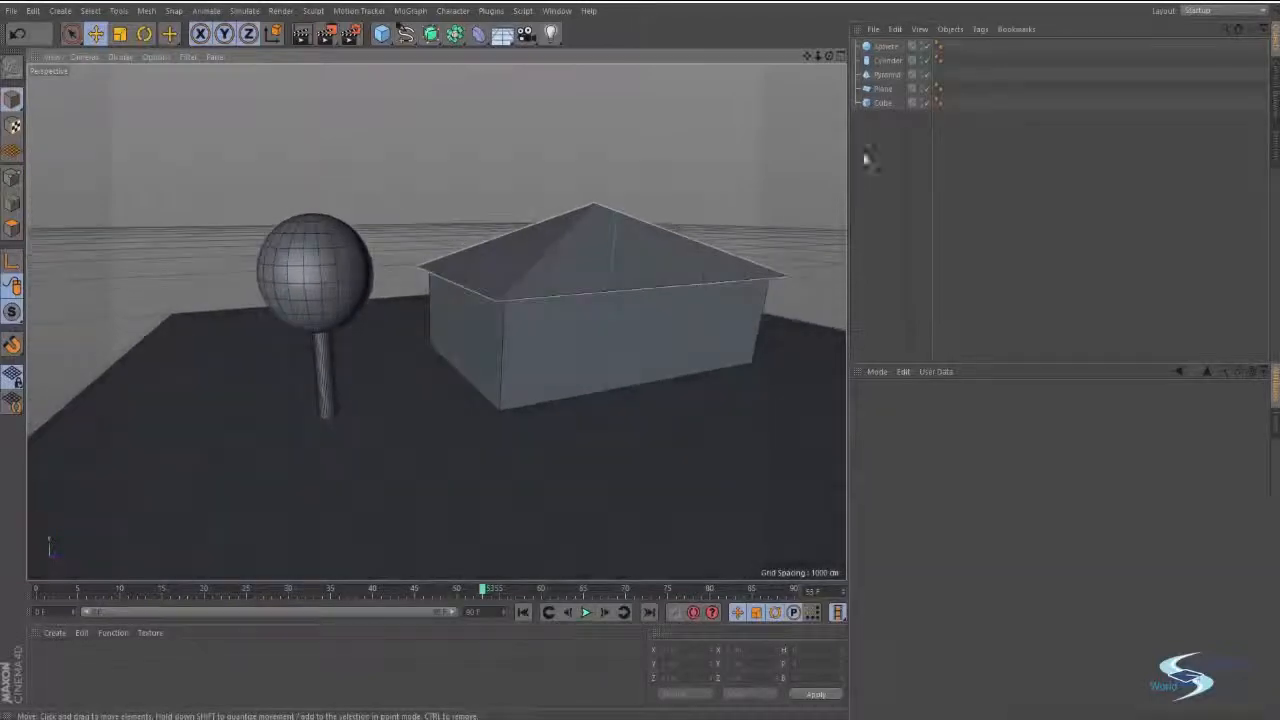
{"action": "left_click", "coordinate": [885, 47]}
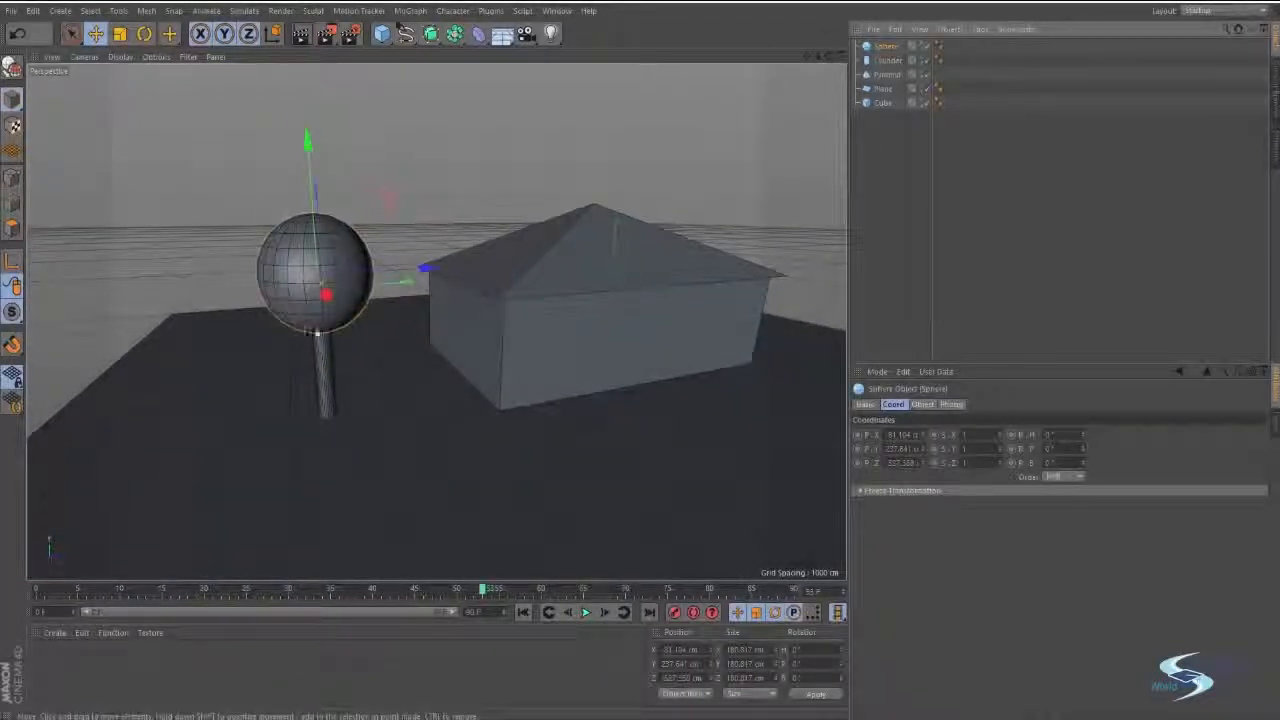
{"action": "left_click", "coordinate": [328, 362]}
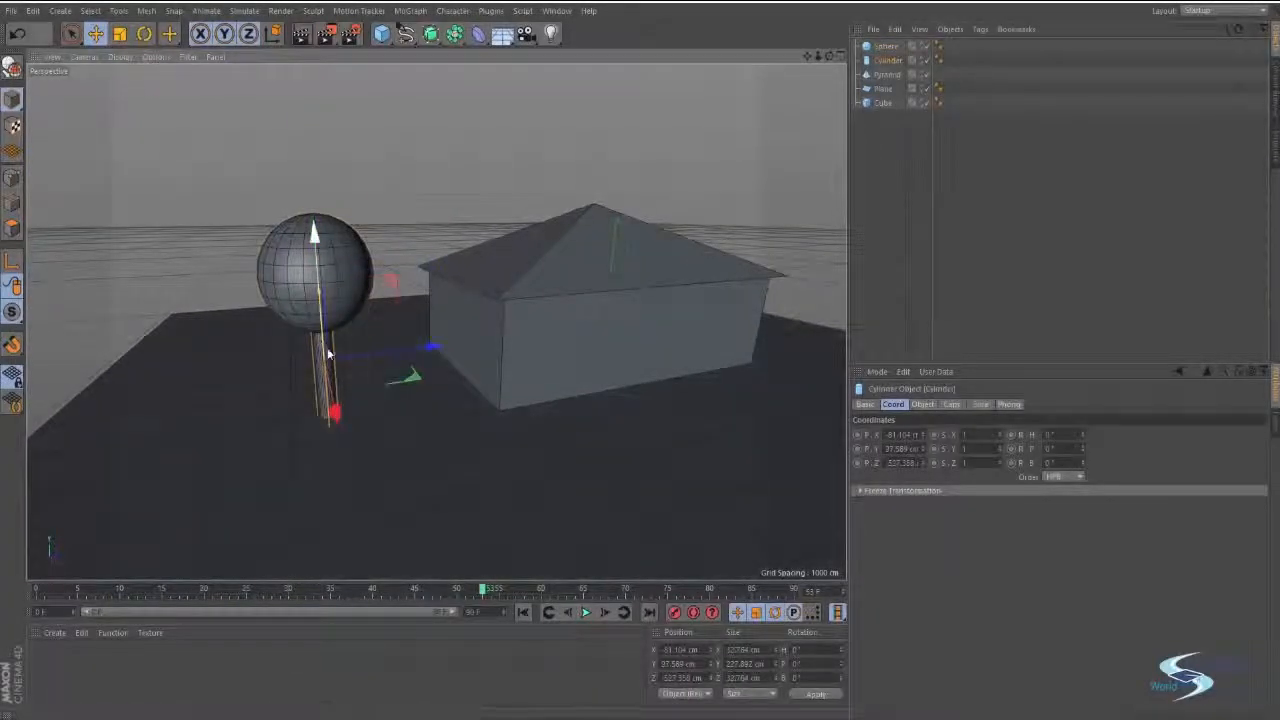
{"action": "mouse_move", "coordinate": [328, 354]}
{"action": "left_mouse_down", "text": "alt"}
{"action": "mouse_move", "coordinate": [409, 320]}
{"action": "mouse_move", "coordinate": [336, 356]}
{"action": "left_mouse_up", "text": "alt"}
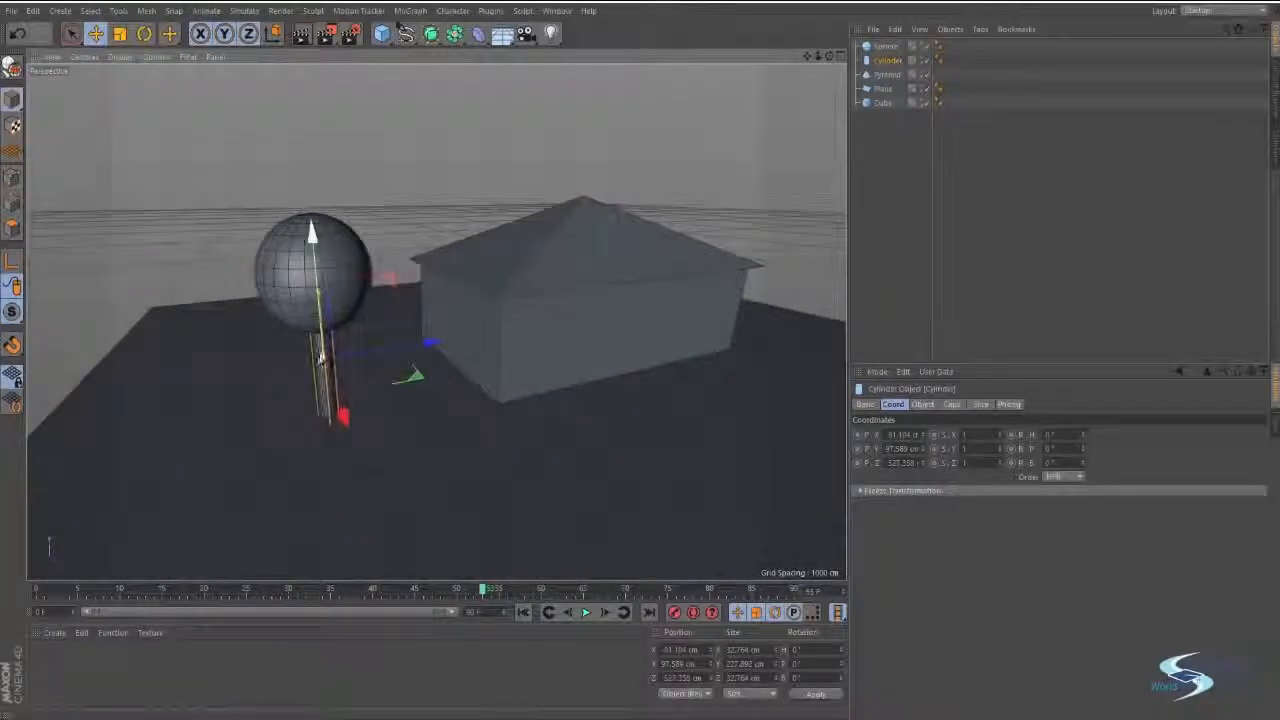
{"action": "left_click", "coordinate": [315, 290]}
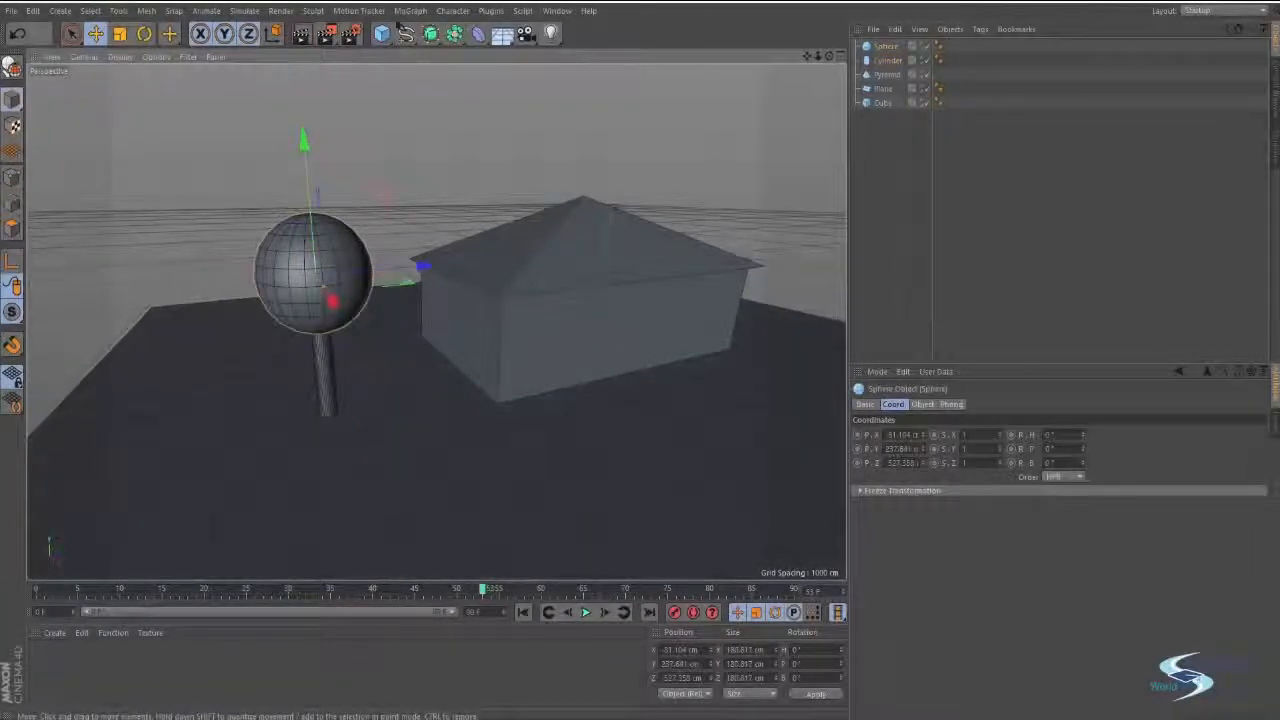
{"action": "left_click", "coordinate": [885, 60]}
{"action": "left_click", "coordinate": [881, 48]}
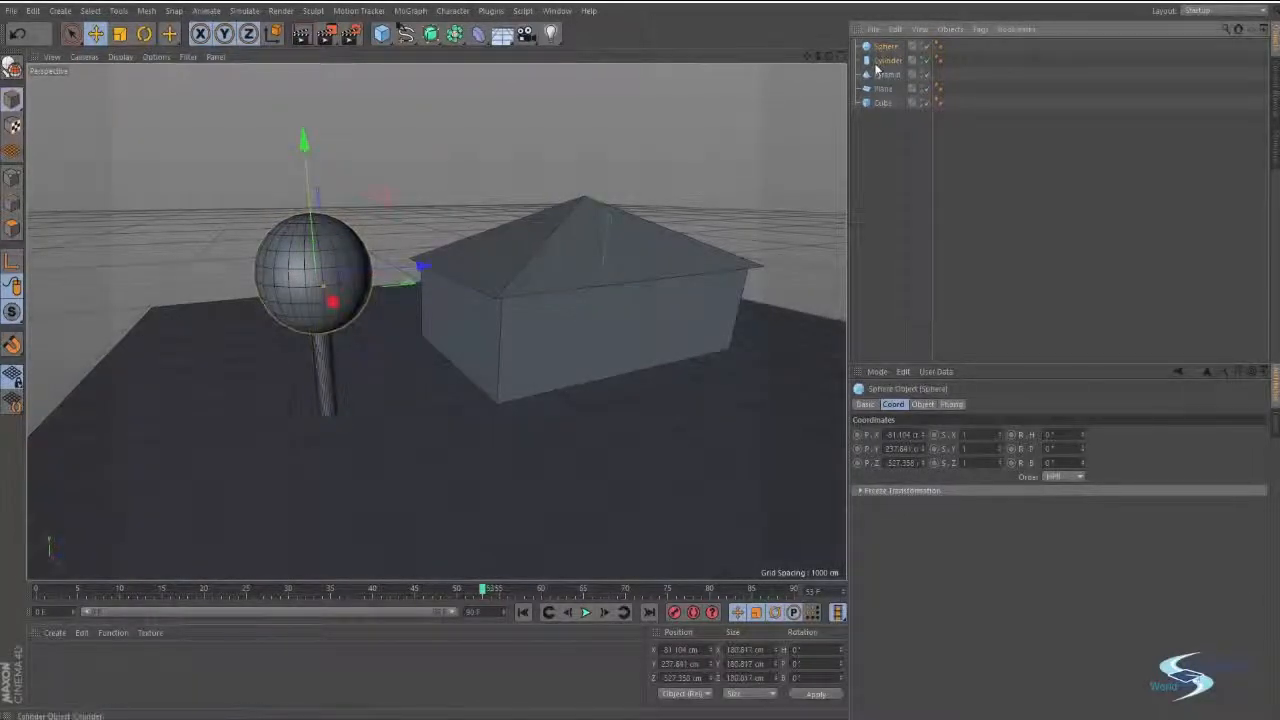
{"action": "left_click", "coordinate": [884, 61]}
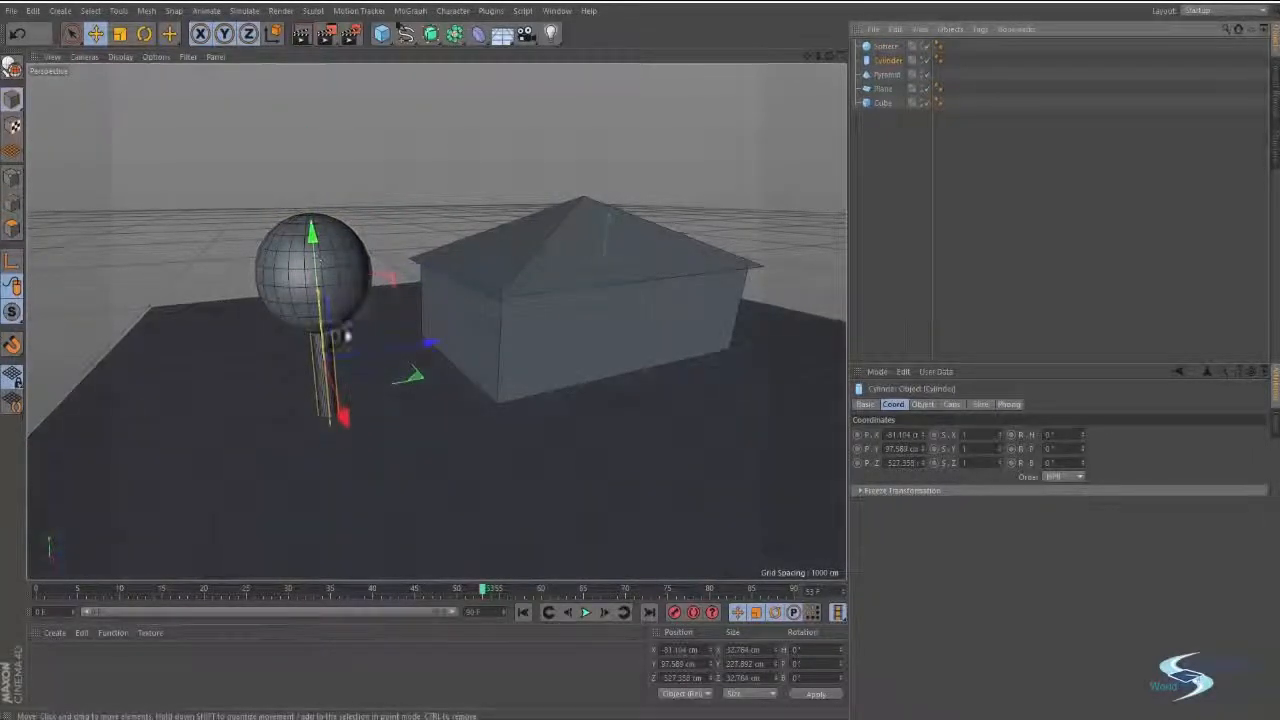
{"action": "left_click", "coordinate": [290, 303]}
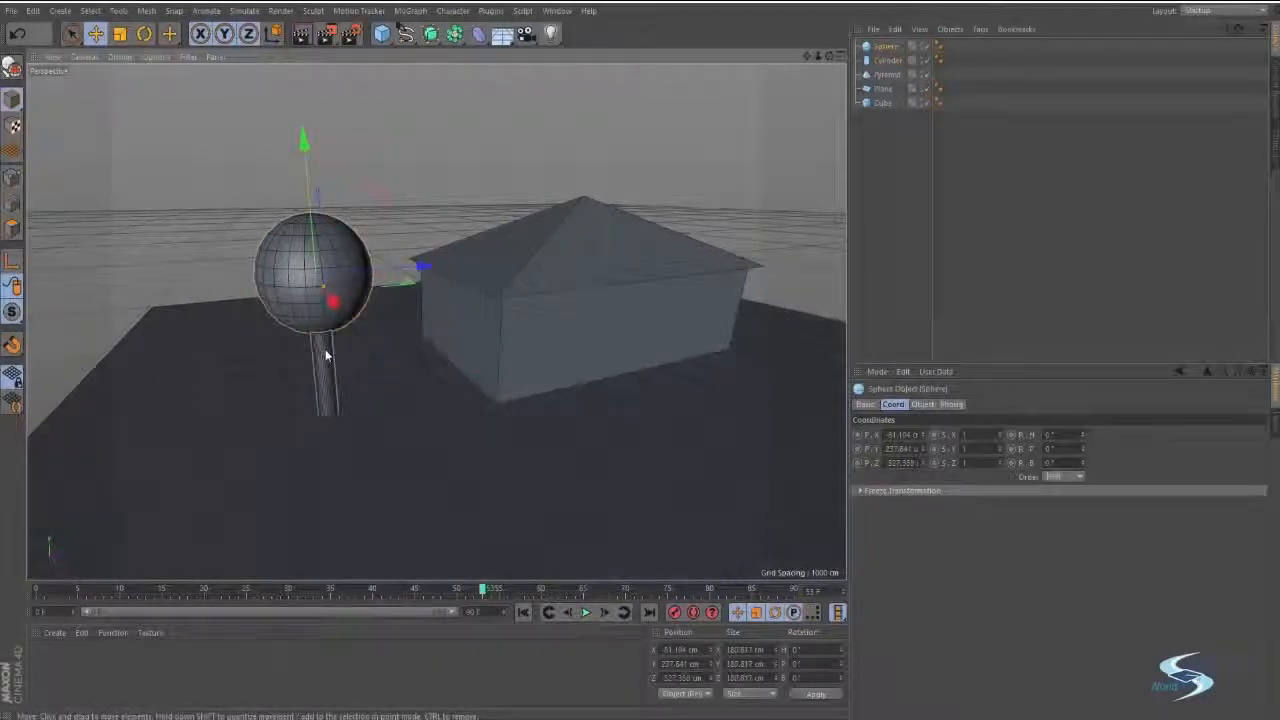
{"action": "left_click", "coordinate": [434, 183]}
{"action": "left_click_drag", "start_coordinate": [434, 183], "coordinate": [633, 375], "text": "alt"}
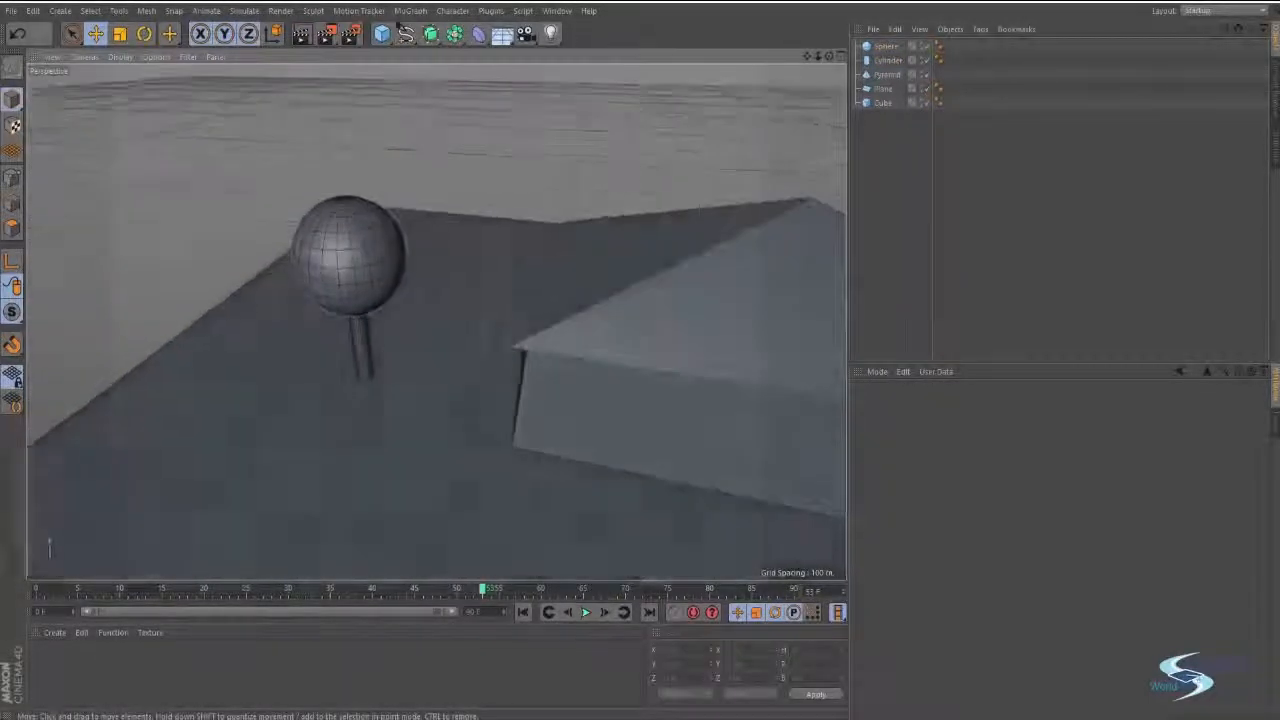
Group the sphere and the cylinder under one null object and check the group's hierarchy.
{"action": "left_click", "coordinate": [884, 47]}
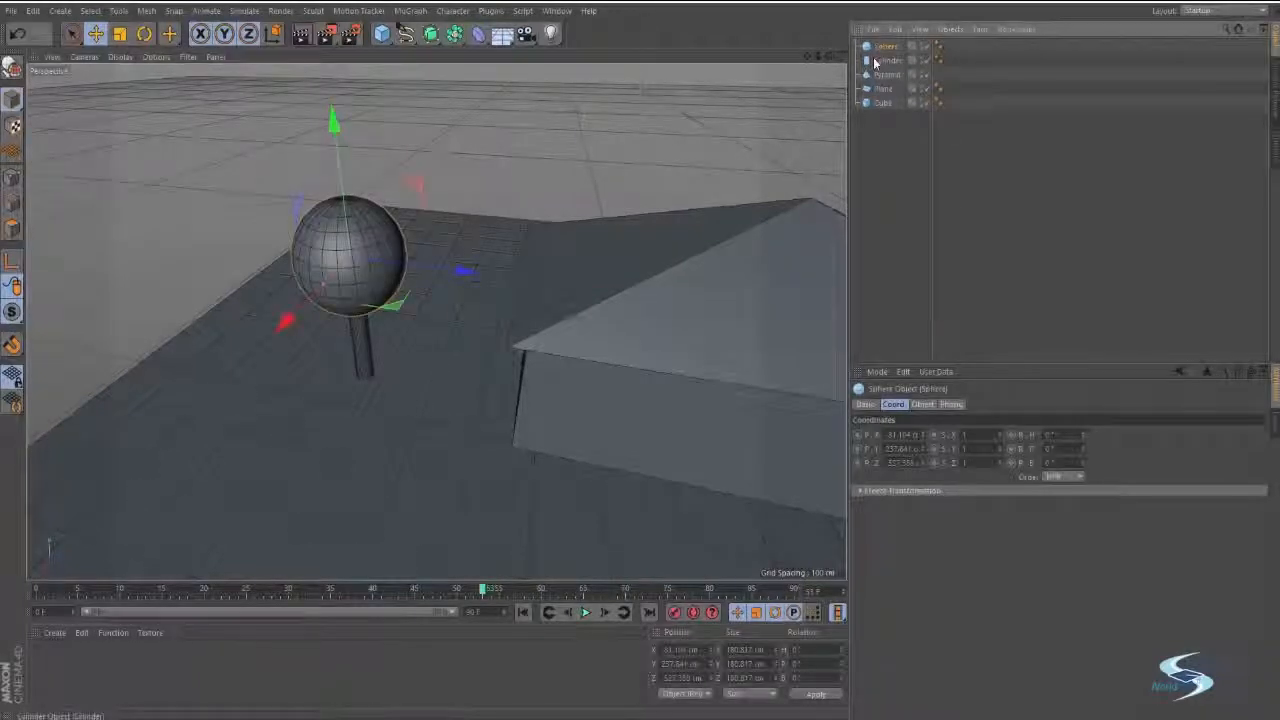
{"action": "left_click", "coordinate": [878, 61], "text": "ctrl"}
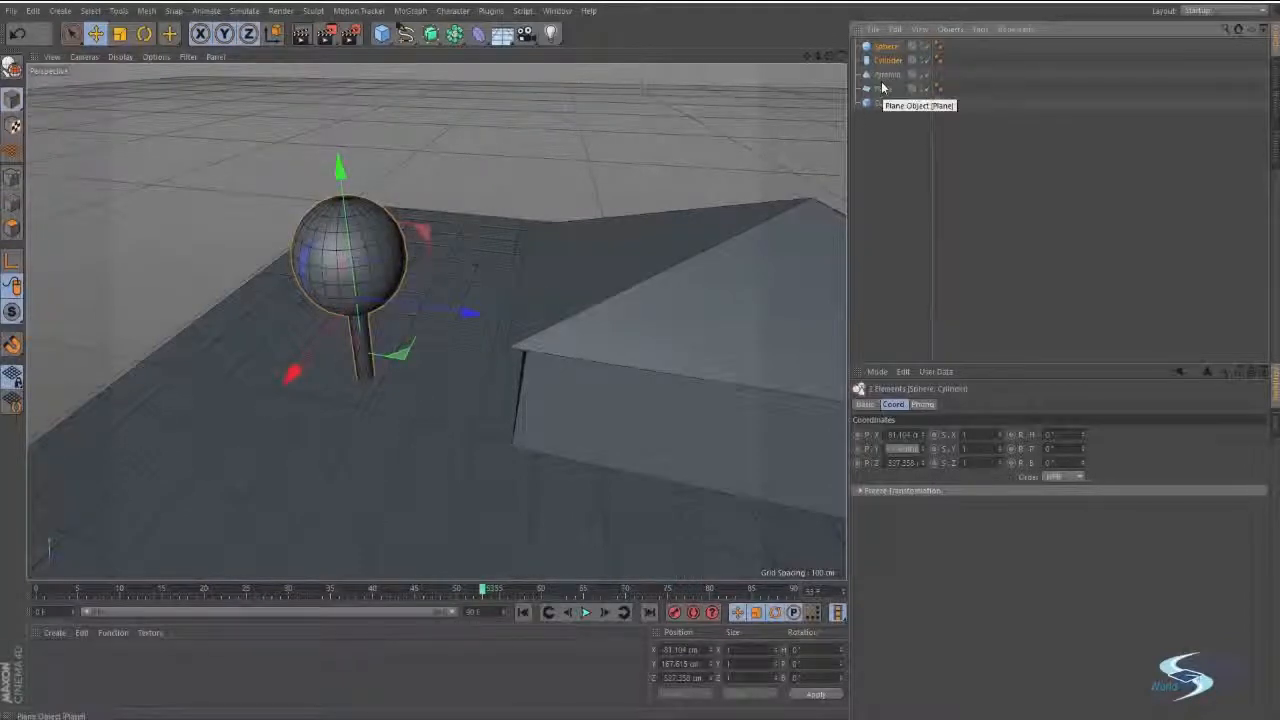
{"action": "key", "text": "alt+g"}
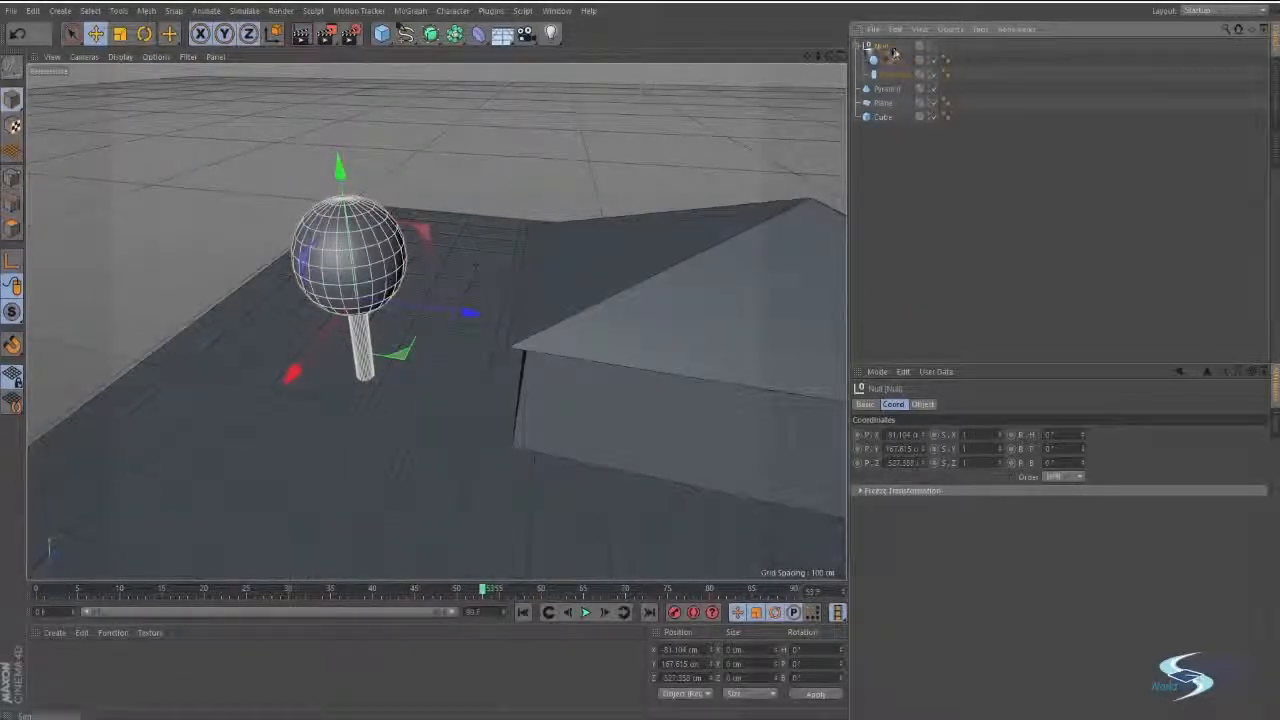
{"action": "left_click", "coordinate": [857, 47]}
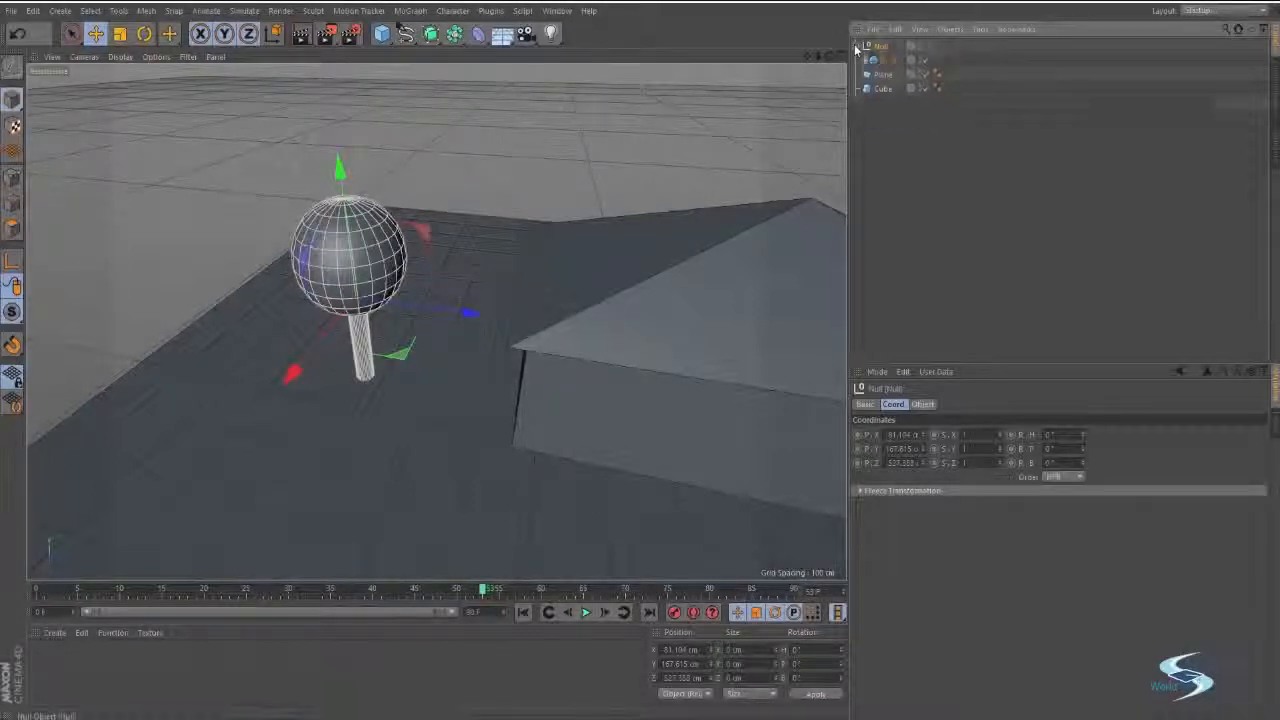
{"action": "left_click", "coordinate": [857, 47]}
Inspect the grouped tree by selecting the null, the sphere and the cylinder in turn and comparing their axes.
{"action": "left_click", "coordinate": [874, 152]}
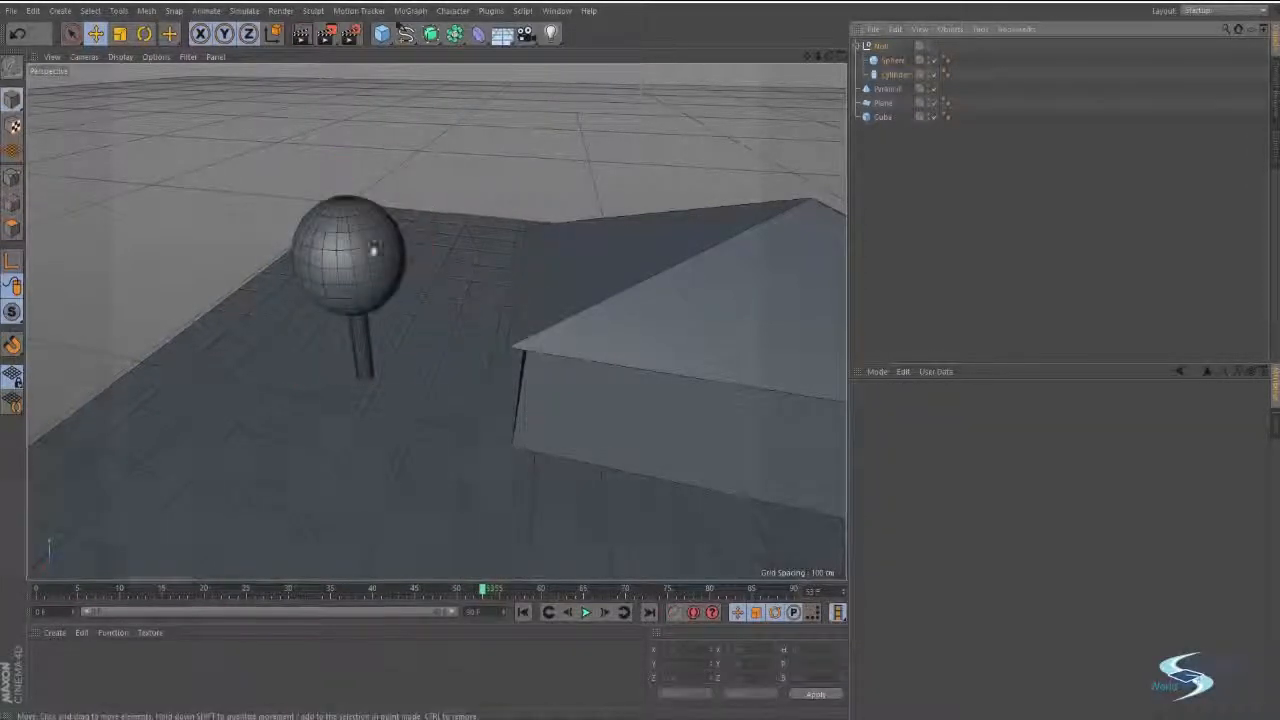
{"action": "left_click_drag", "start_coordinate": [419, 259], "coordinate": [470, 300], "text": "alt"}
{"action": "left_click", "coordinate": [881, 48]}
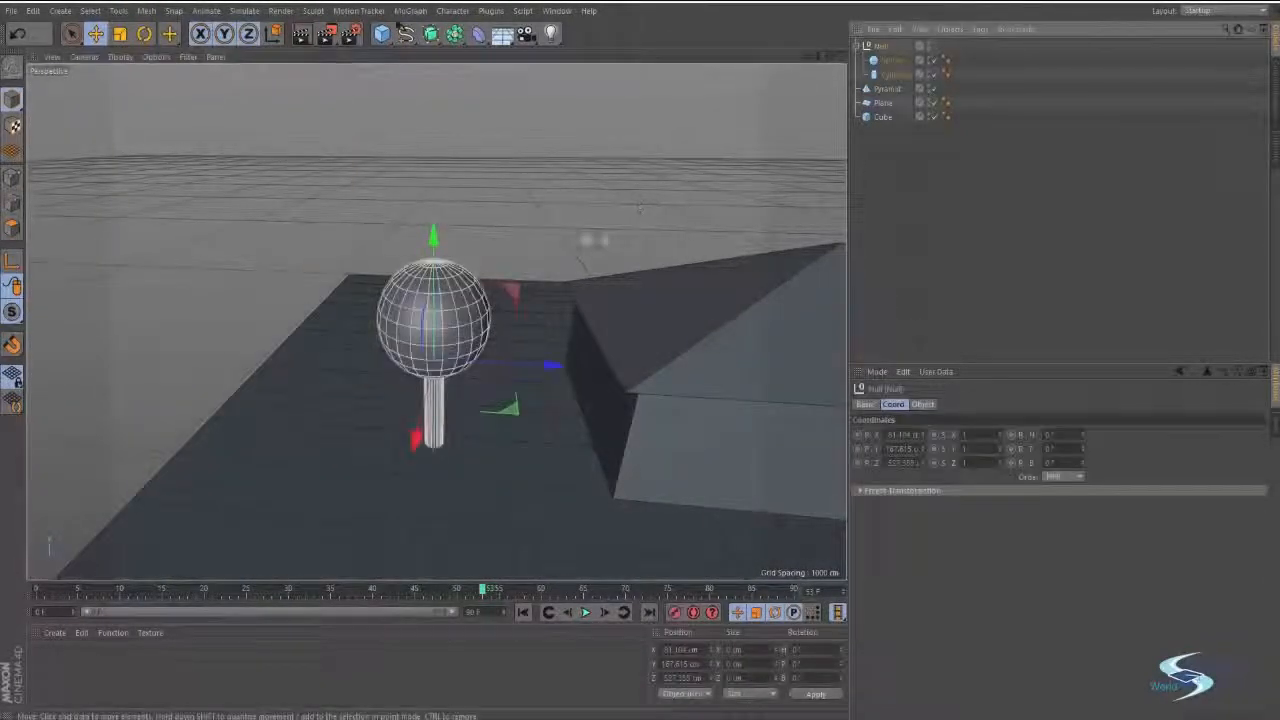
{"action": "left_click_drag", "start_coordinate": [592, 237], "coordinate": [568, 222], "text": "alt"}
{"action": "left_click", "coordinate": [898, 62]}
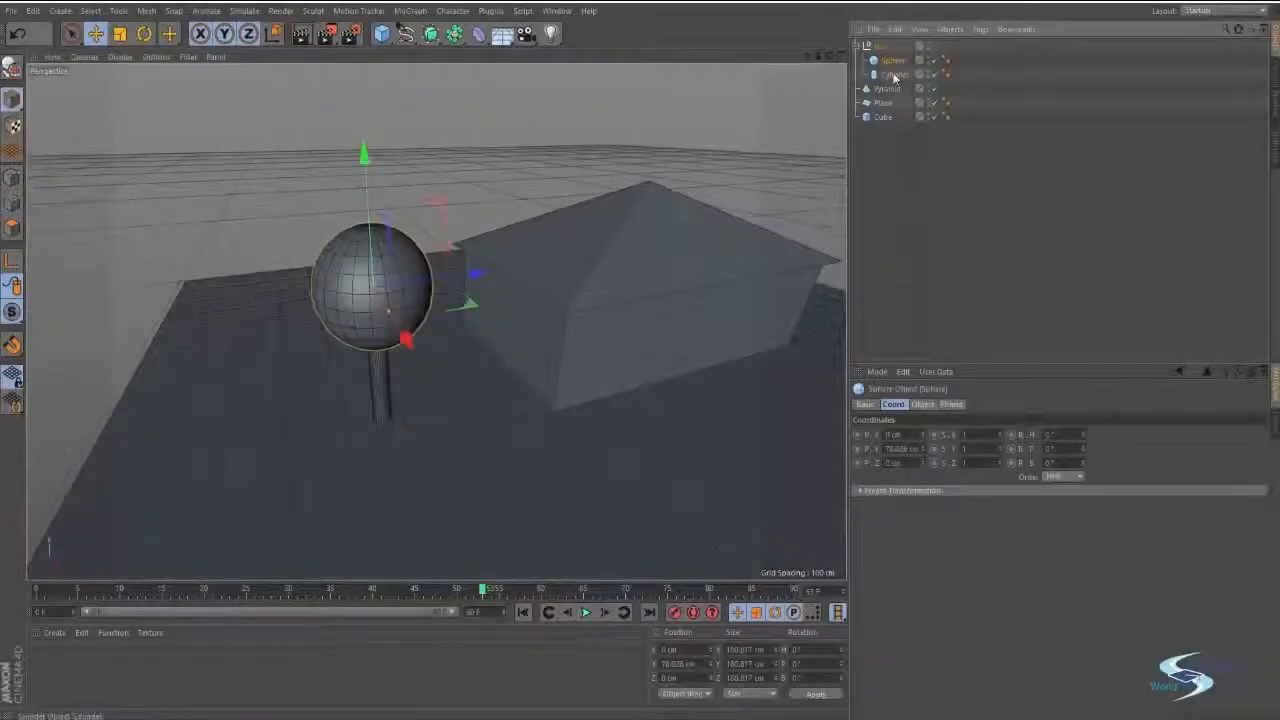
{"action": "left_click", "coordinate": [896, 75]}
{"action": "left_click", "coordinate": [882, 47]}
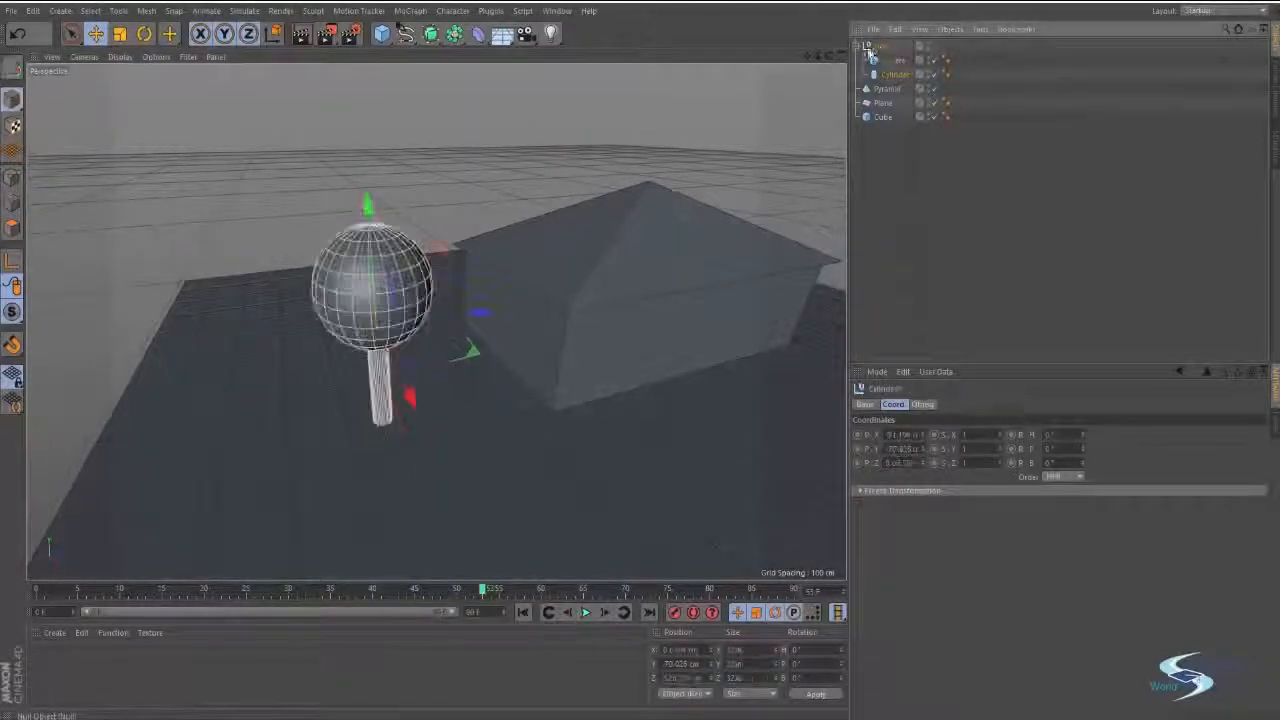
{"action": "left_click", "coordinate": [907, 127]}
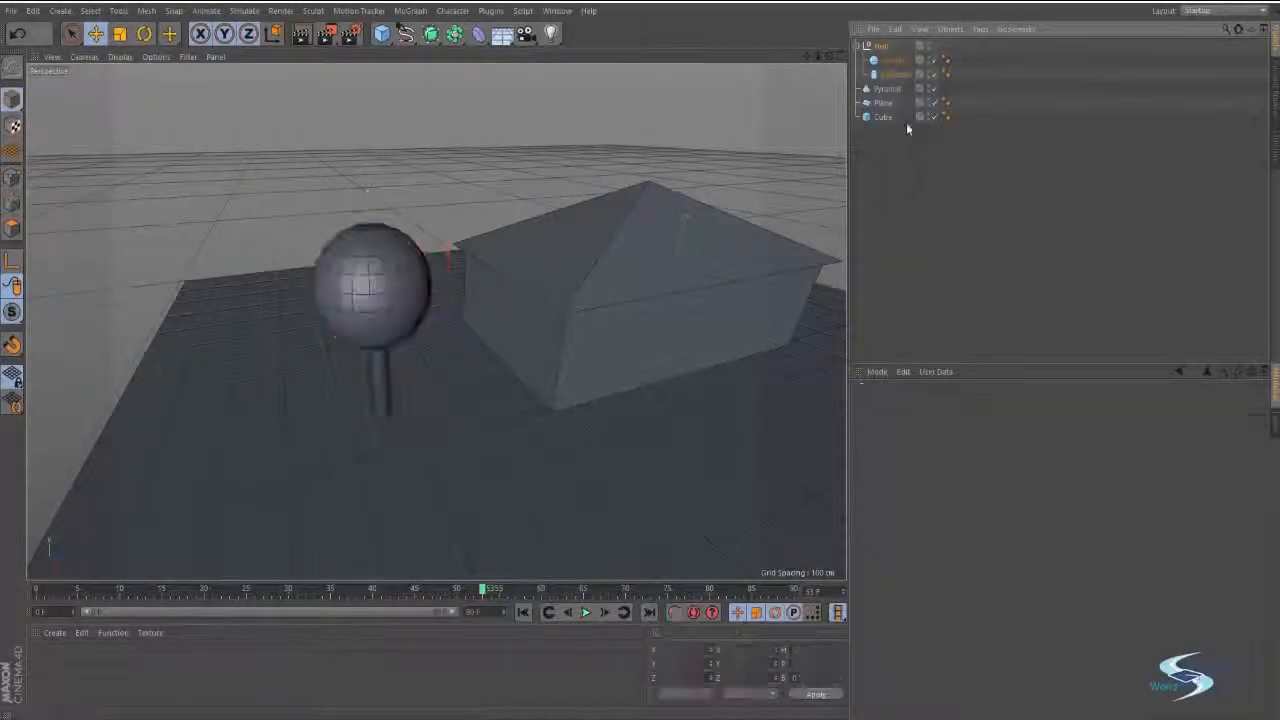
Try moving the null with the whole tree along the X axis, and undo the move.
{"action": "left_click", "coordinate": [880, 47]}
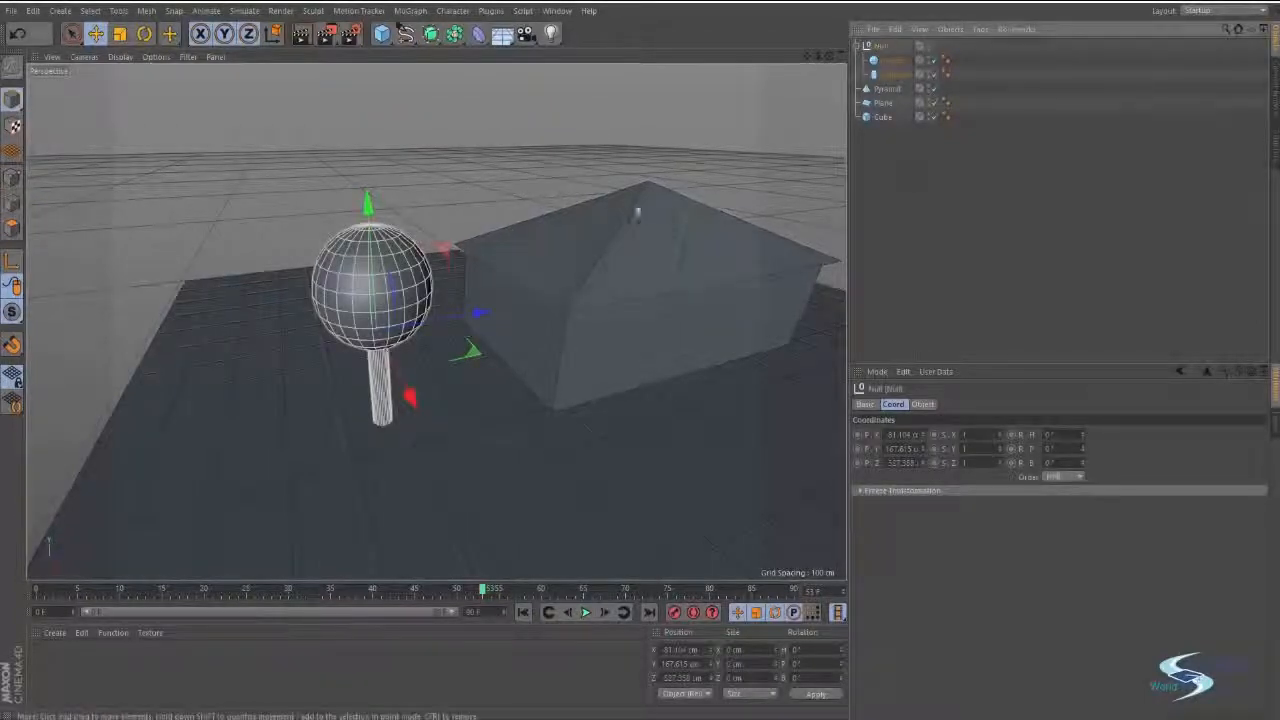
{"action": "left_click_drag", "start_coordinate": [409, 395], "coordinate": [419, 364]}
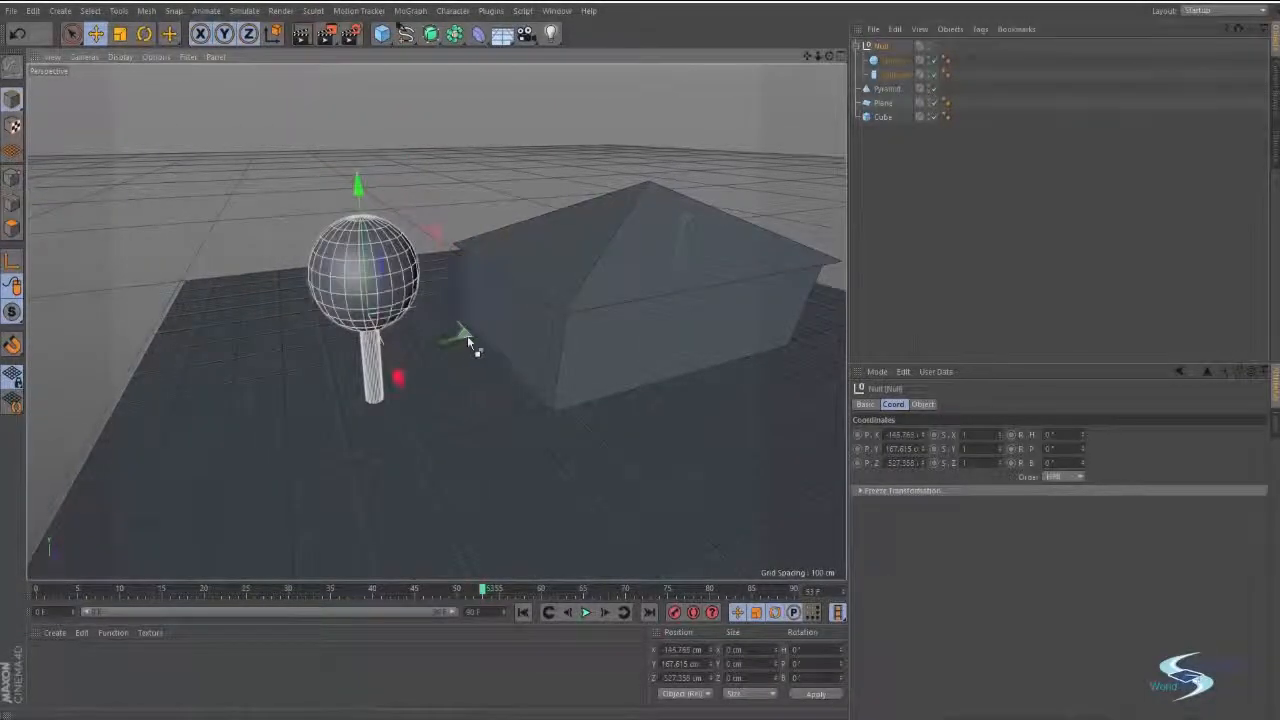
{"action": "key", "text": "ctrl+z"}
Rename the null that holds the sphere and cylinder as Tree.
{"action": "left_click", "coordinate": [897, 75]}
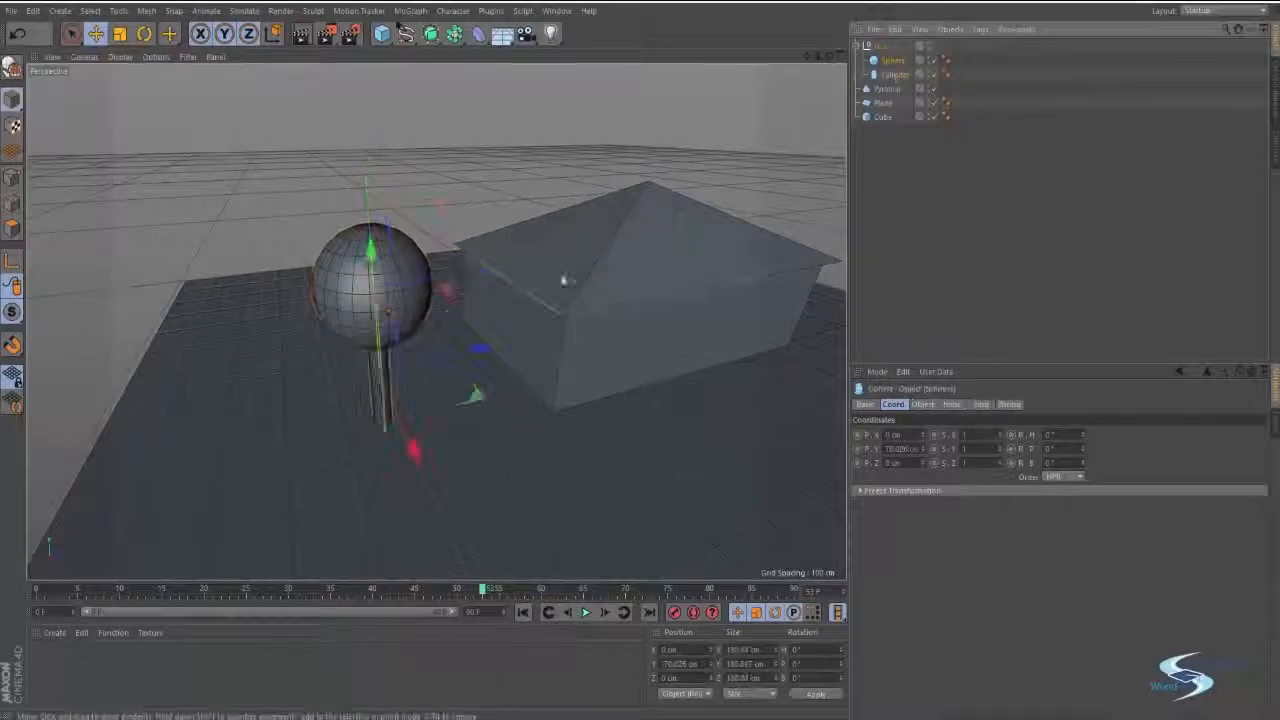
{"action": "left_click", "coordinate": [879, 47]}
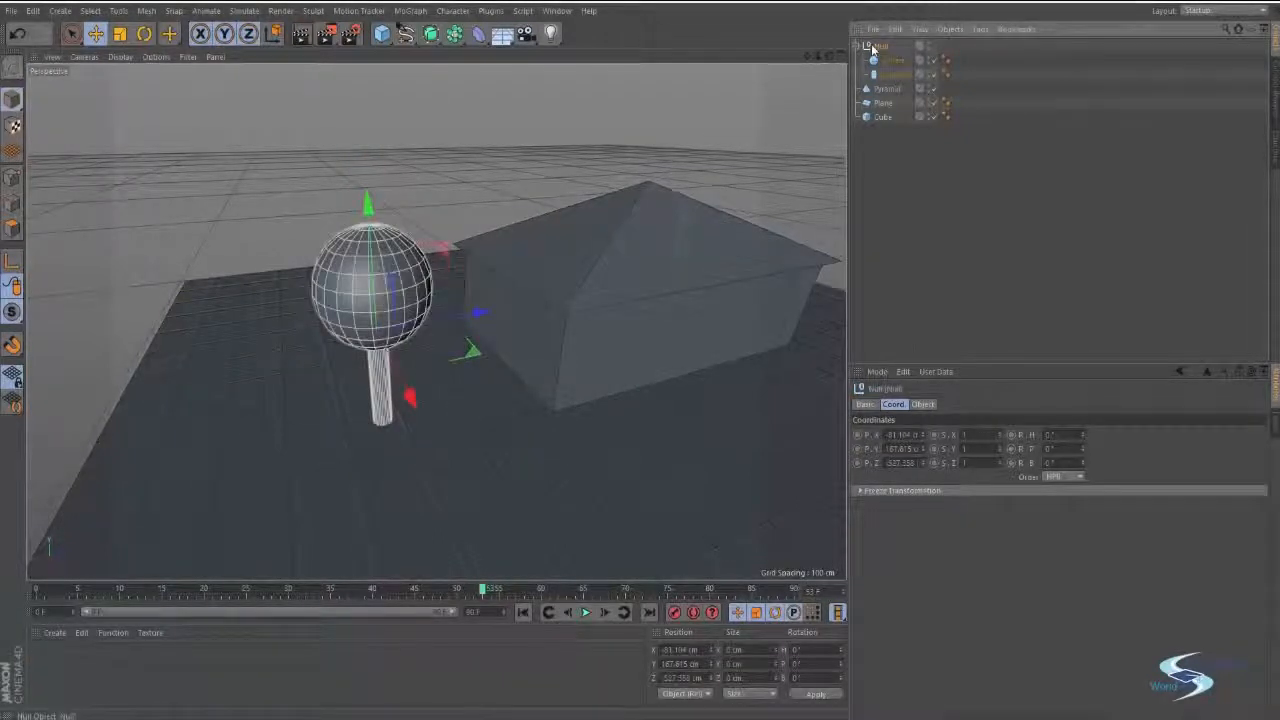
{"action": "double_click", "coordinate": [873, 50]}
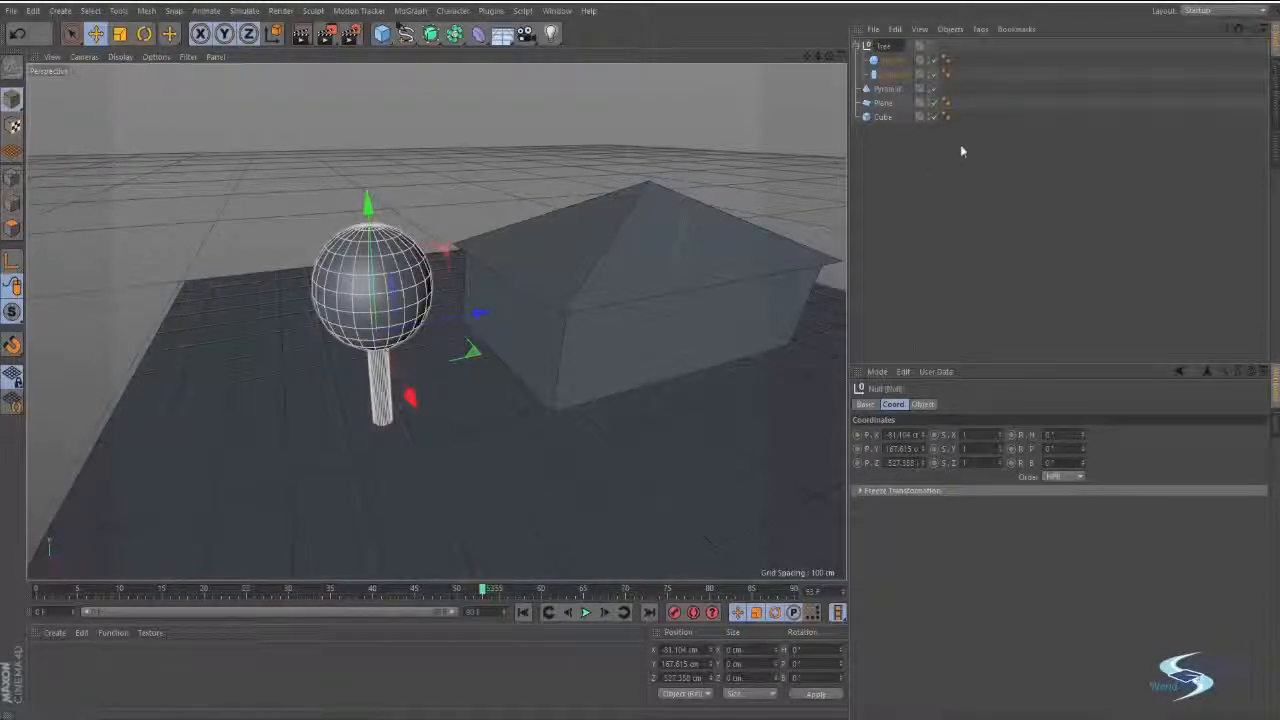
{"action": "key", "text": "Return"}
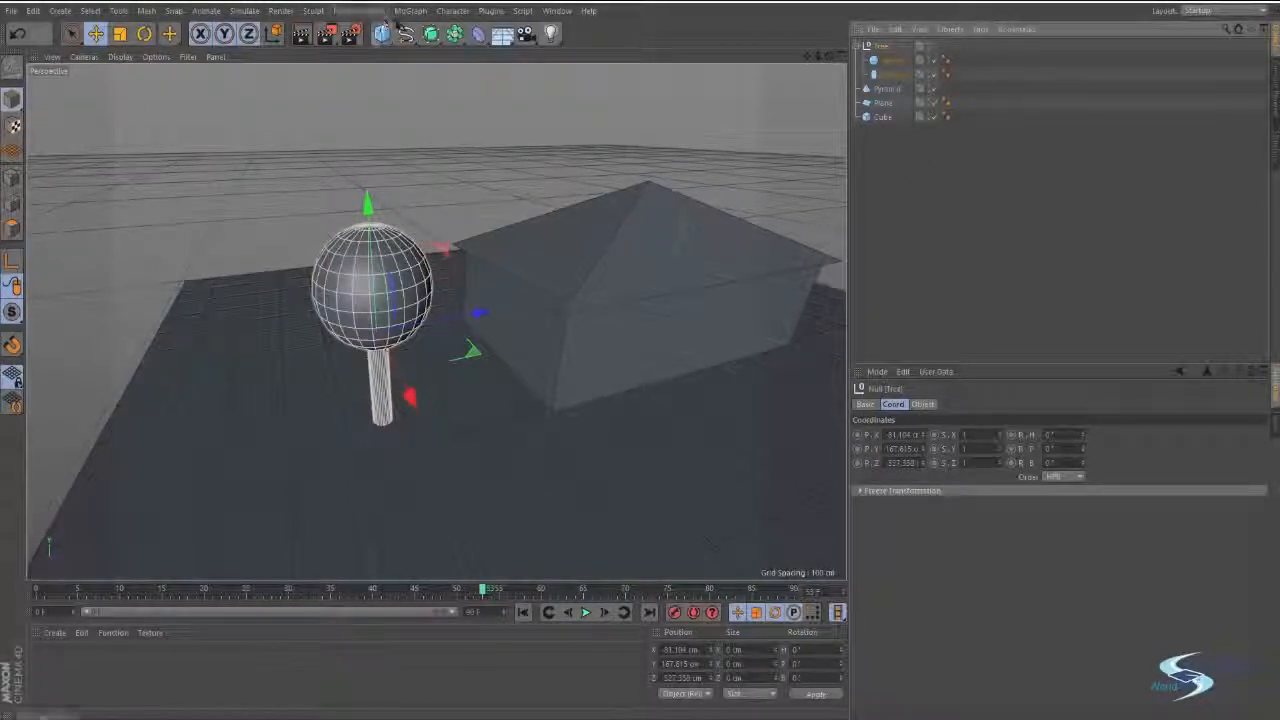
Add a new null object to the scene and rename it House.
{"action": "left_click", "coordinate": [877, 176]}
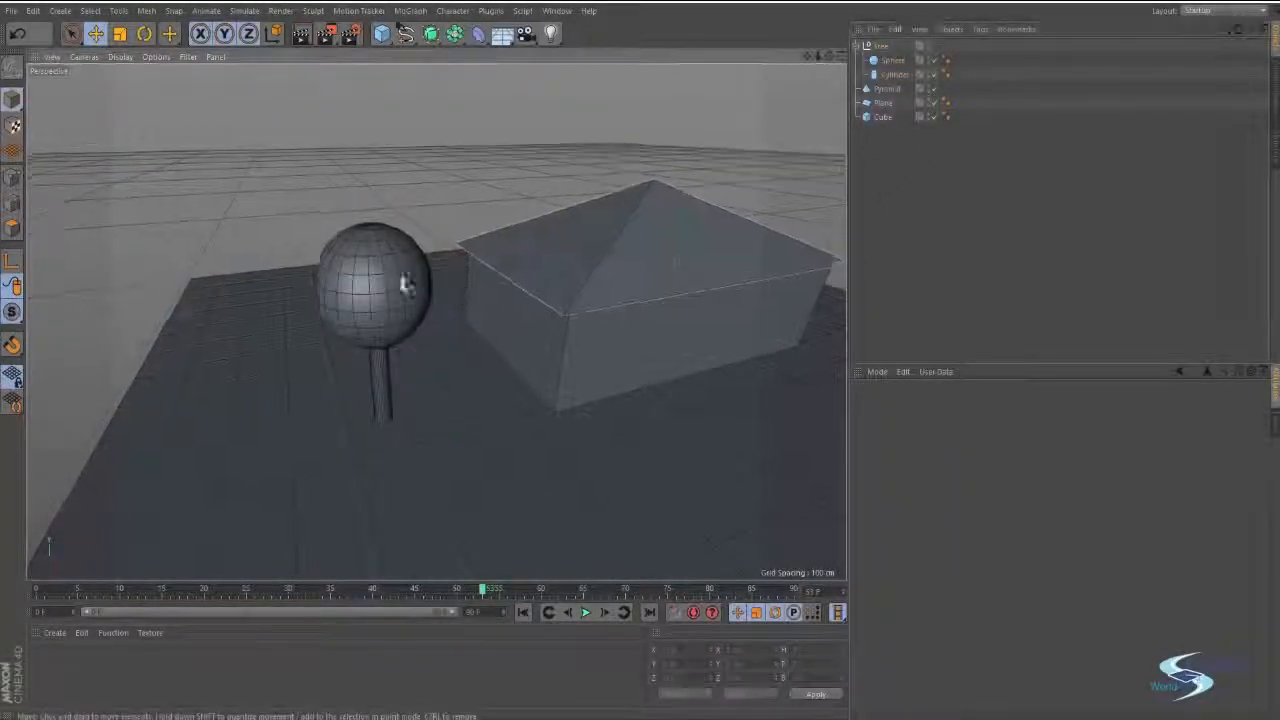
{"action": "left_click_drag", "start_coordinate": [403, 284], "coordinate": [342, 288], "text": "alt"}
{"action": "left_click", "coordinate": [383, 34]}
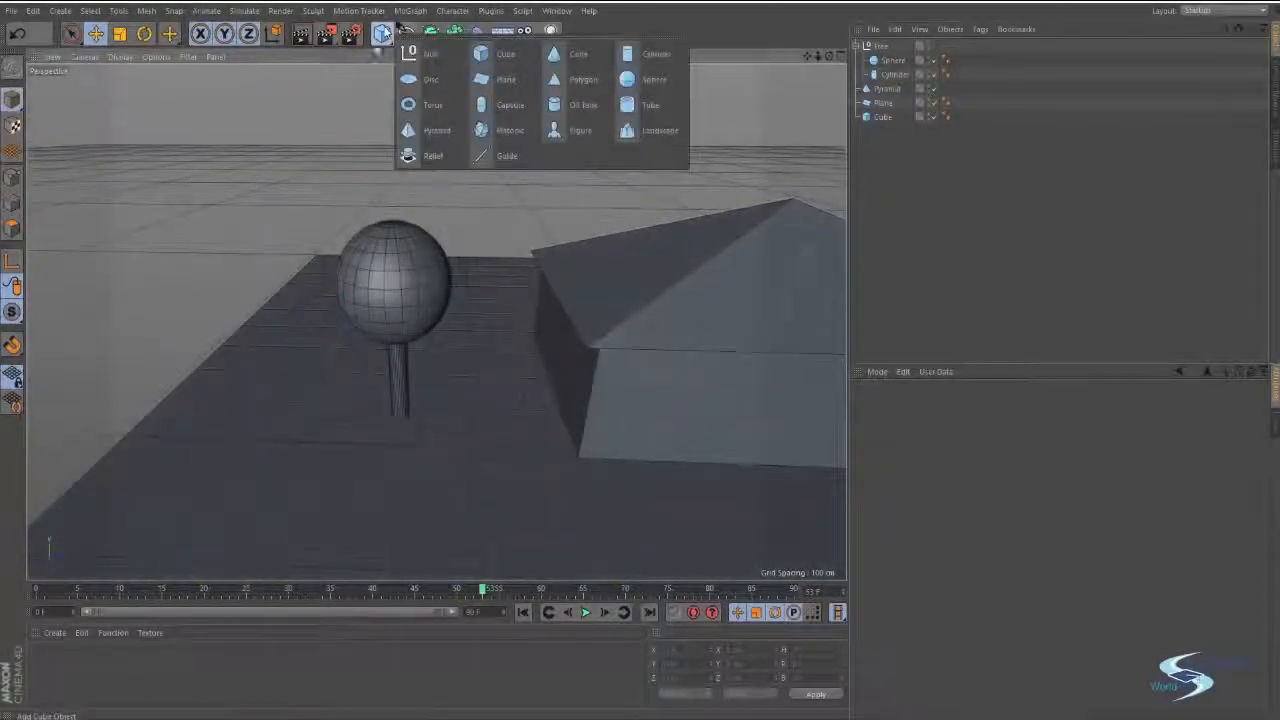
{"action": "left_click", "coordinate": [438, 53]}
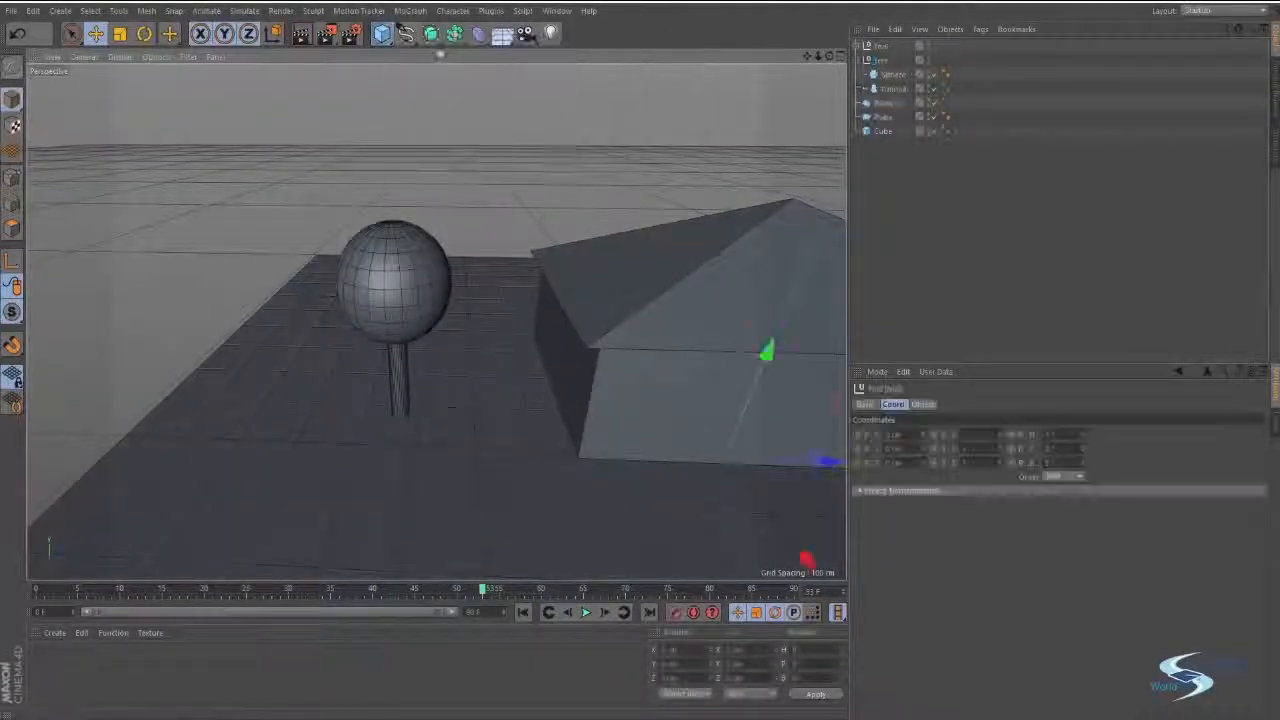
{"action": "left_click", "coordinate": [883, 50]}
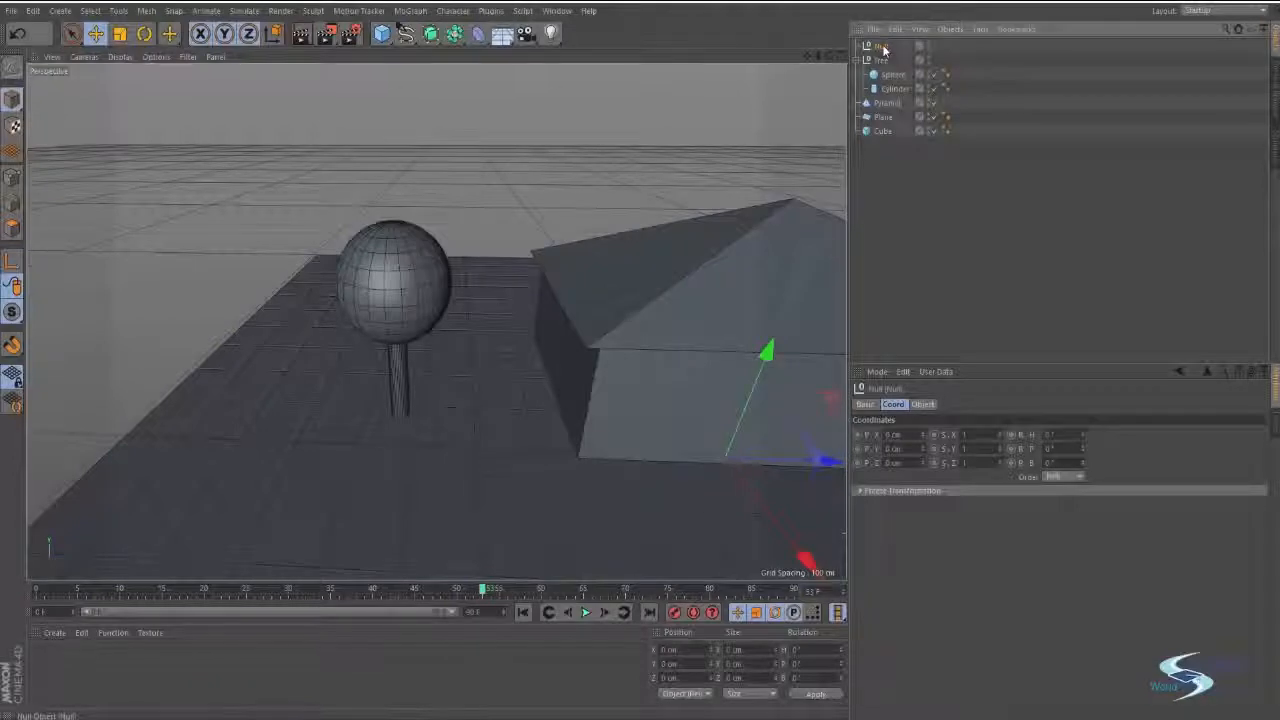
{"action": "double_click", "coordinate": [882, 47]}
{"action": "type", "text": "Ho"}
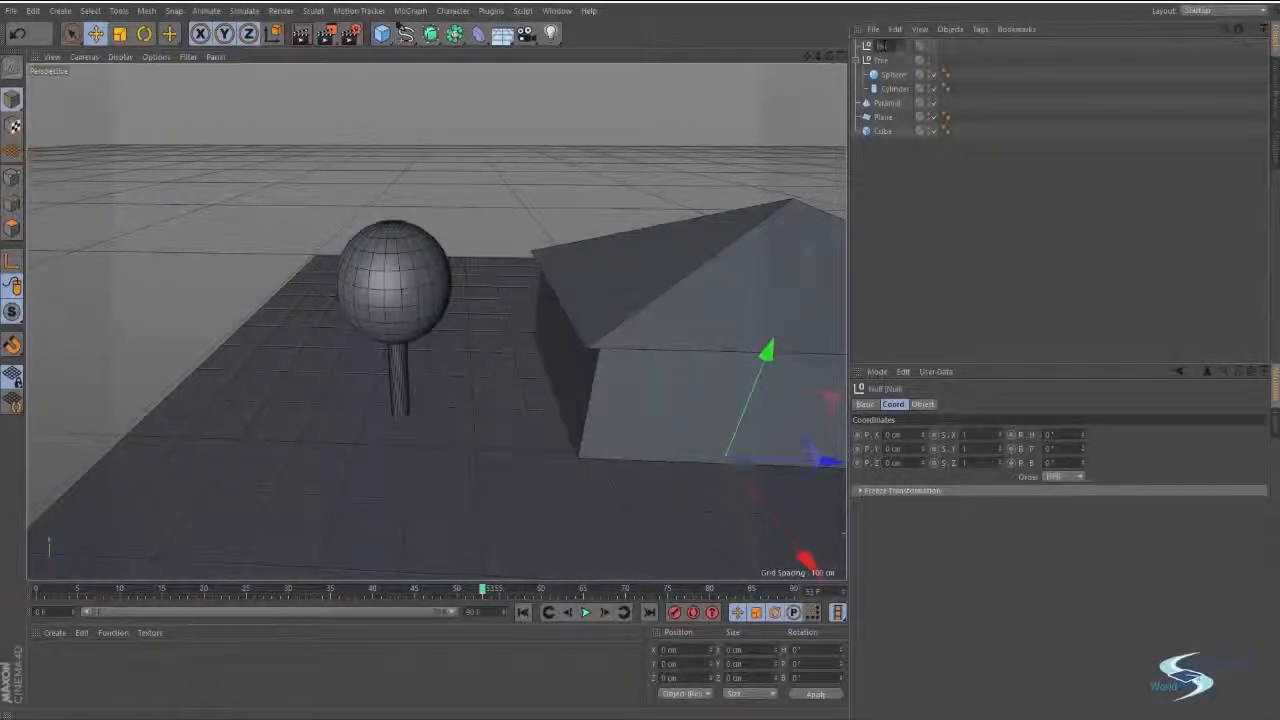
{"action": "type", "text": "use"}
{"action": "key", "text": "Return"}
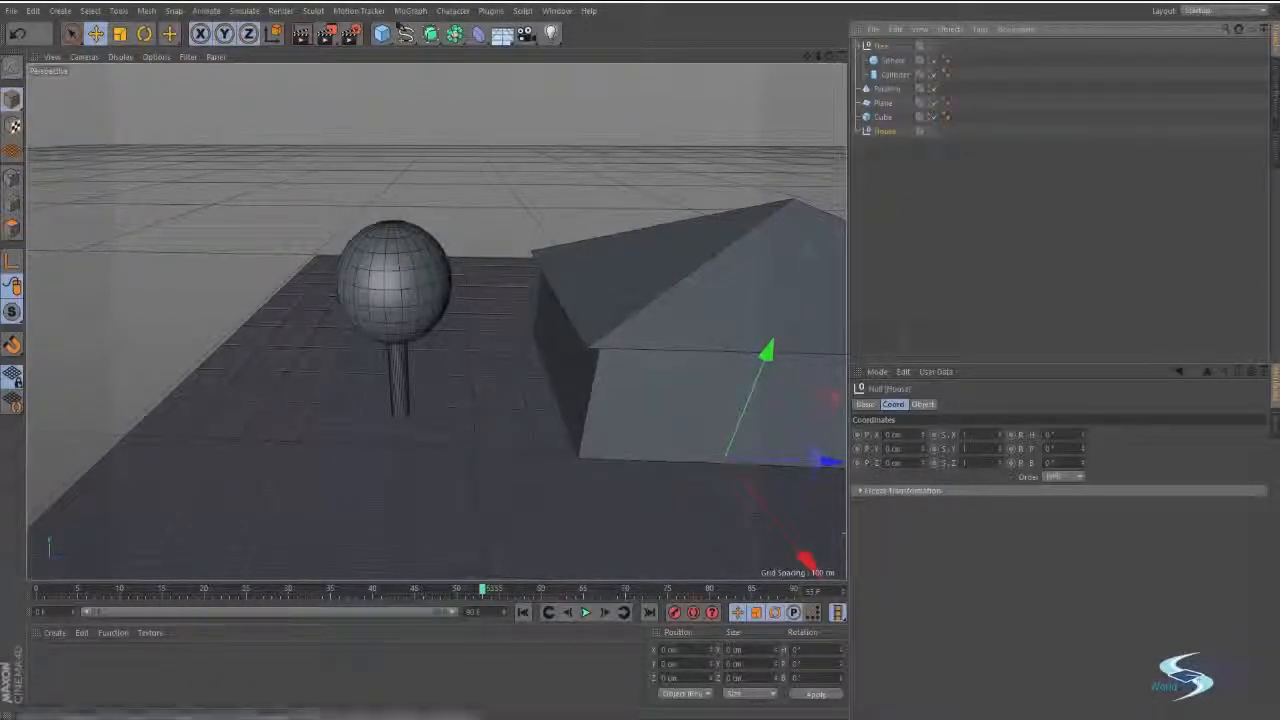
Make the cube and the pyramid children of the House null.
{"action": "left_click_drag", "start_coordinate": [725, 212], "coordinate": [480, 212], "text": "alt"}
{"action": "left_click", "coordinate": [881, 119]}
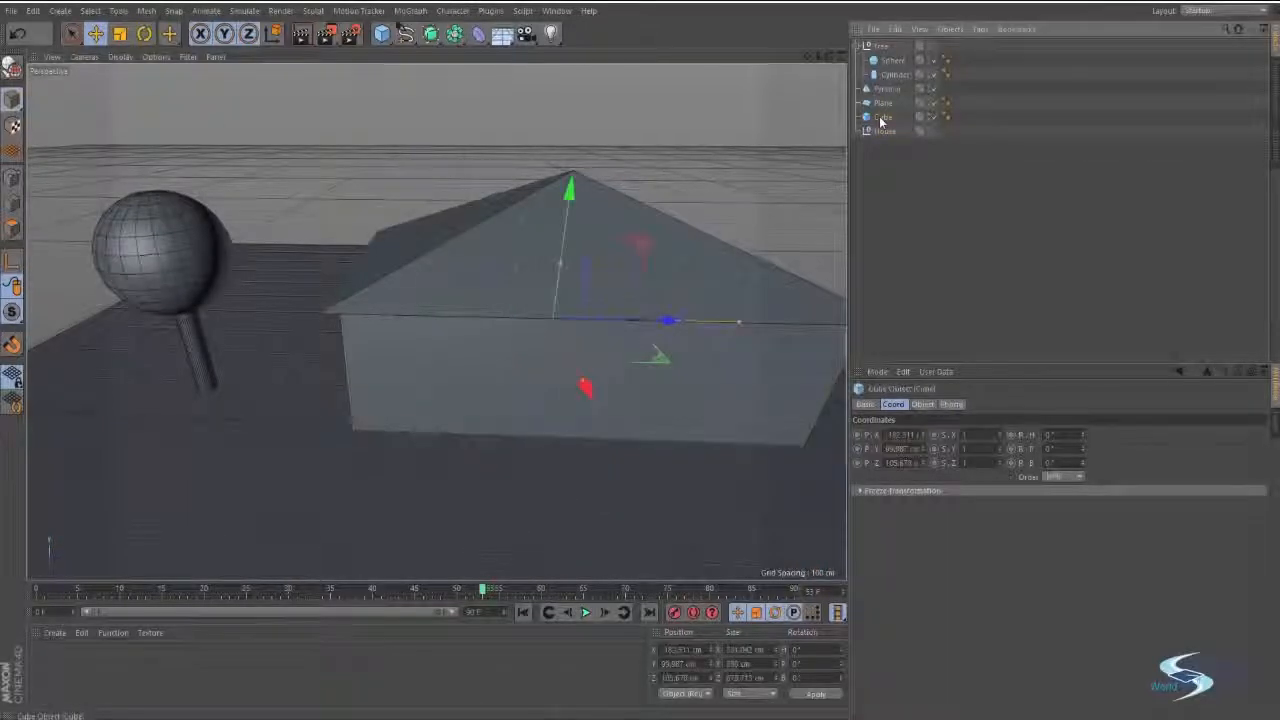
{"action": "left_click_drag", "start_coordinate": [880, 131], "coordinate": [886, 120]}
{"action": "left_click", "coordinate": [884, 160]}
Move the House null with its children along the X axis to about -28 cm.
{"action": "left_click", "coordinate": [884, 102]}
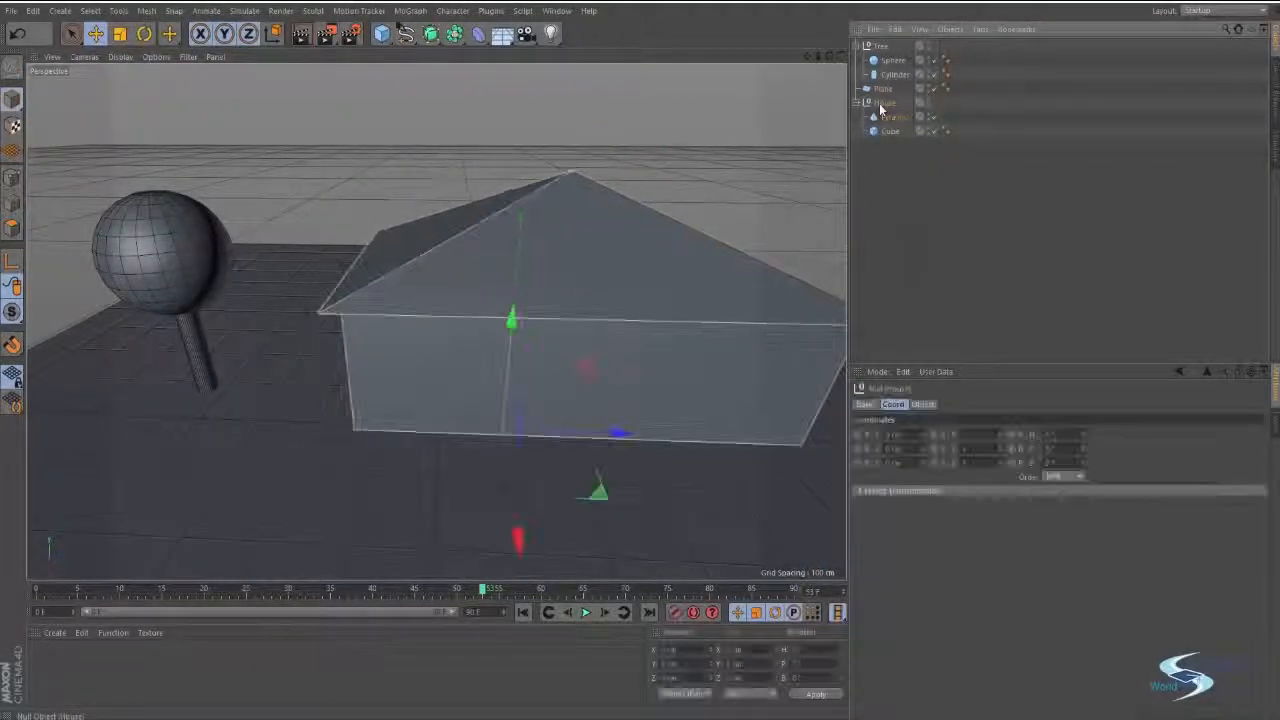
{"action": "left_click_drag", "start_coordinate": [613, 328], "coordinate": [594, 309], "text": "alt"}
{"action": "left_click_drag", "start_coordinate": [605, 451], "coordinate": [588, 424]}
{"action": "left_click_drag", "start_coordinate": [624, 364], "coordinate": [580, 280], "text": "alt"}
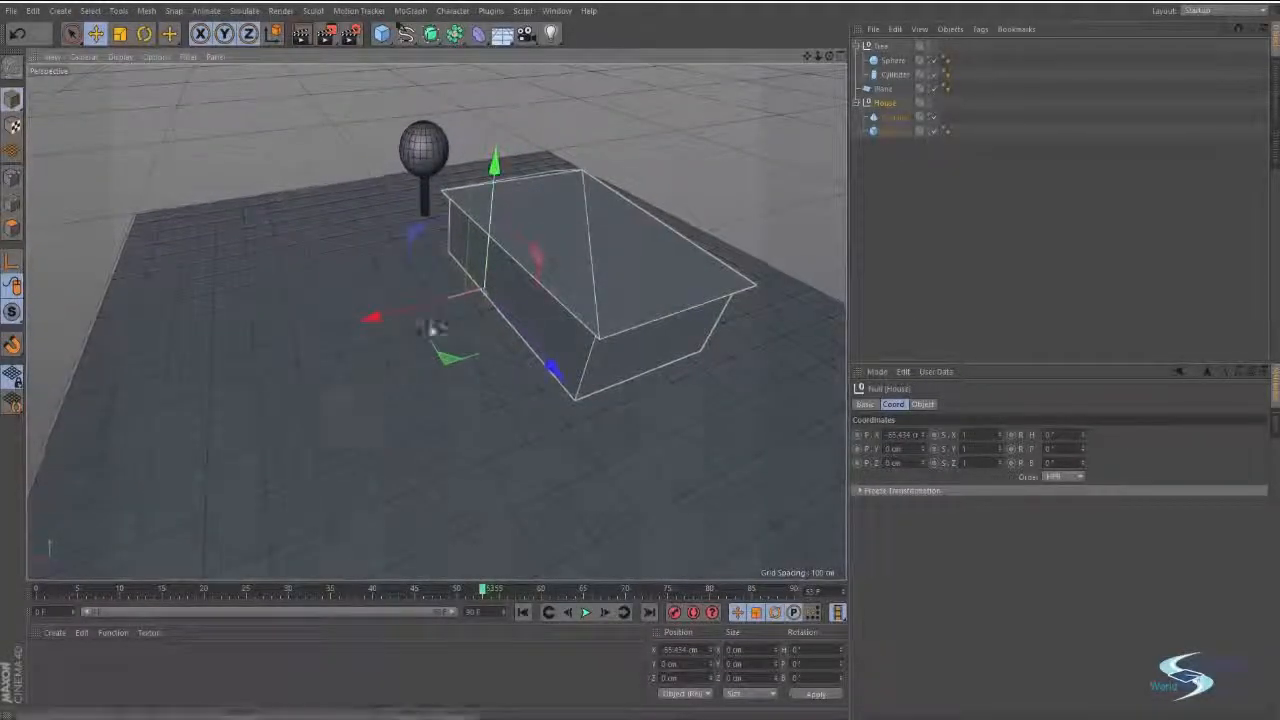
{"action": "mouse_move", "coordinate": [371, 320]}
{"action": "left_mouse_down"}
{"action": "mouse_move", "coordinate": [329, 334]}
{"action": "mouse_move", "coordinate": [376, 328]}
{"action": "left_mouse_up"}
Try to rotate the House null with its children about the vertical axis, and undo the rotation.
{"action": "scroll", "coordinate": [491, 266], "scroll_direction": "up", "scroll_amount": 5}
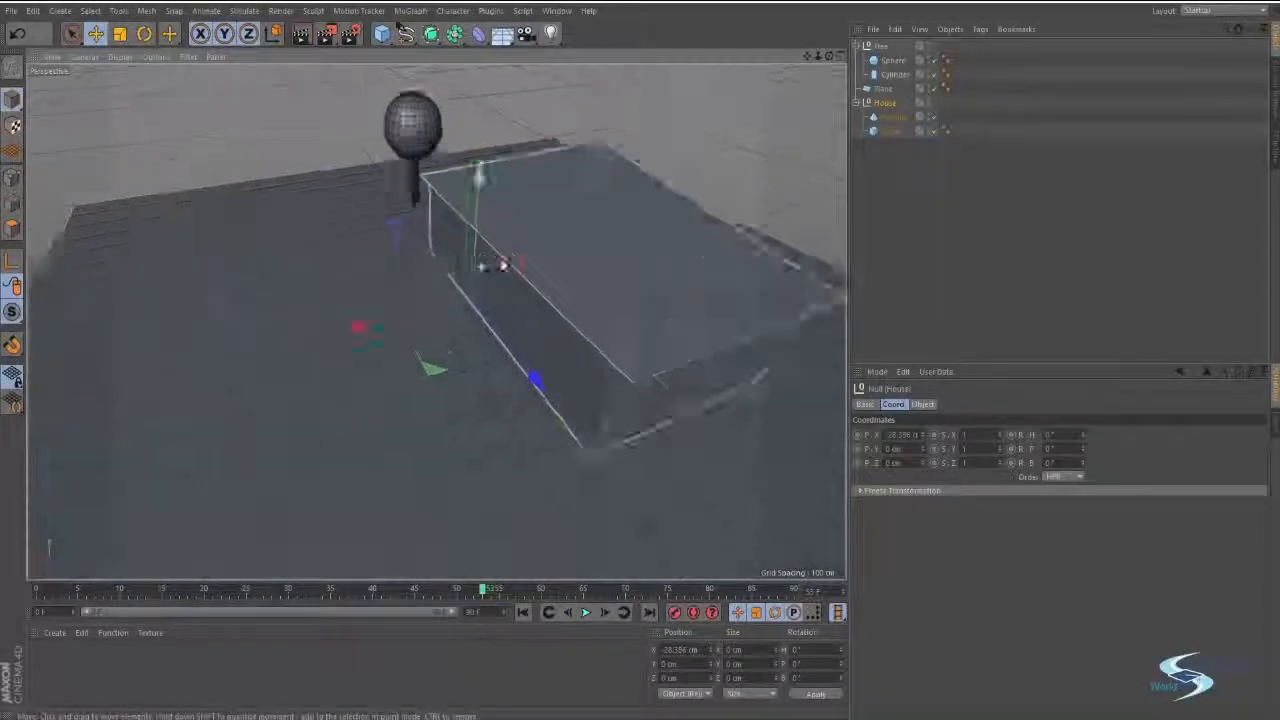
{"action": "left_click_drag", "start_coordinate": [466, 329], "coordinate": [524, 346], "text": "alt"}
{"action": "key", "text": "r"}
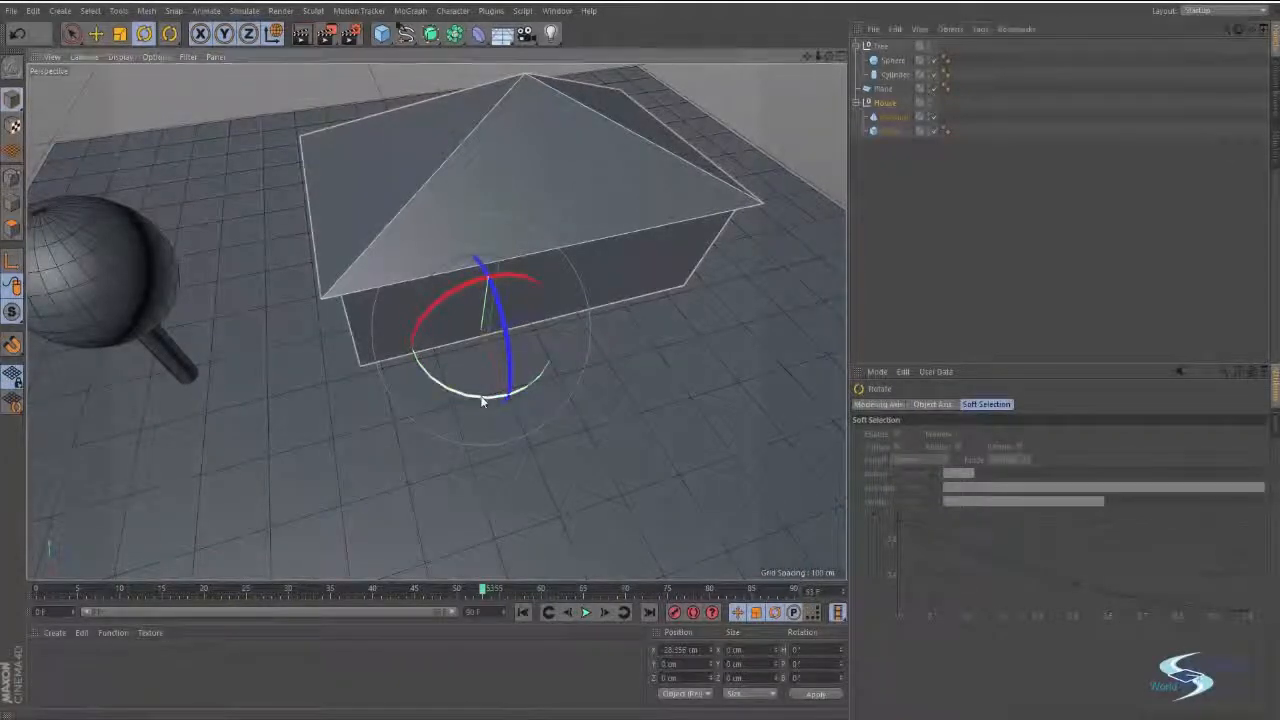
{"action": "left_click_drag", "start_coordinate": [481, 398], "coordinate": [483, 381]}
{"action": "left_click_drag", "start_coordinate": [372, 312], "coordinate": [490, 322]}
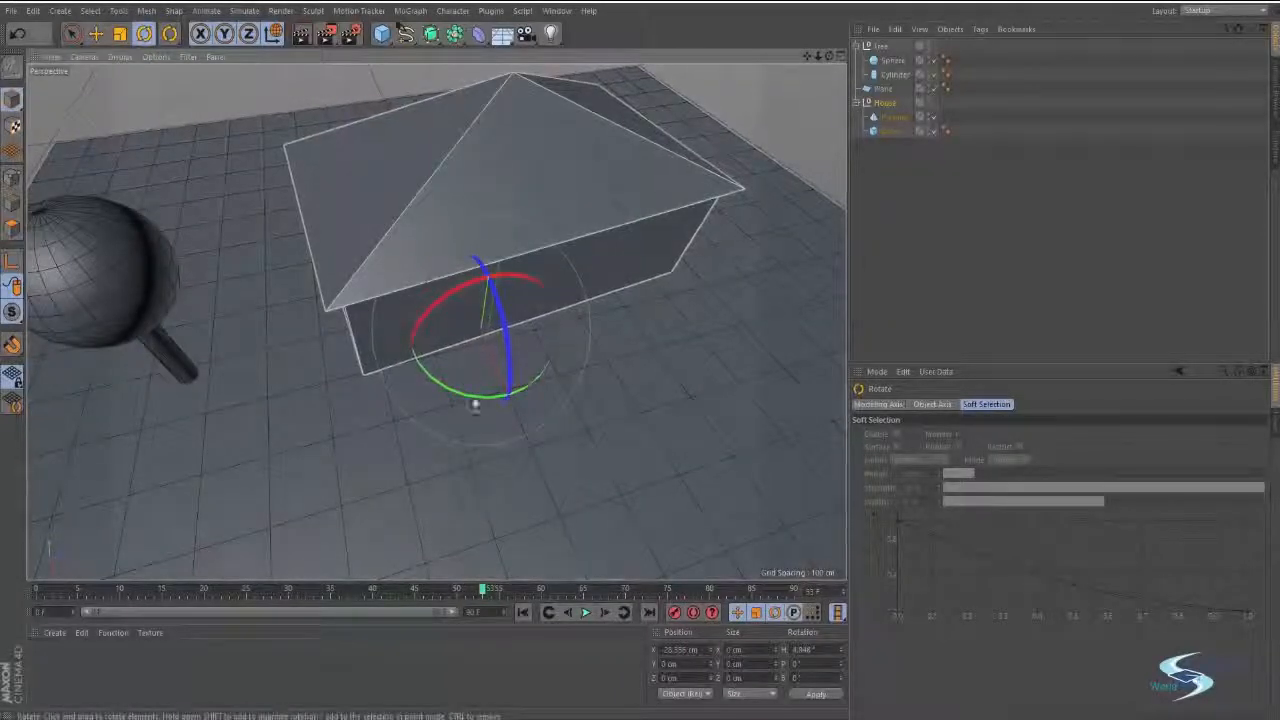
{"action": "mouse_move", "coordinate": [474, 397]}
{"action": "left_mouse_down"}
{"action": "mouse_move", "coordinate": [397, 366]}
{"action": "mouse_move", "coordinate": [480, 388]}
{"action": "left_mouse_up"}
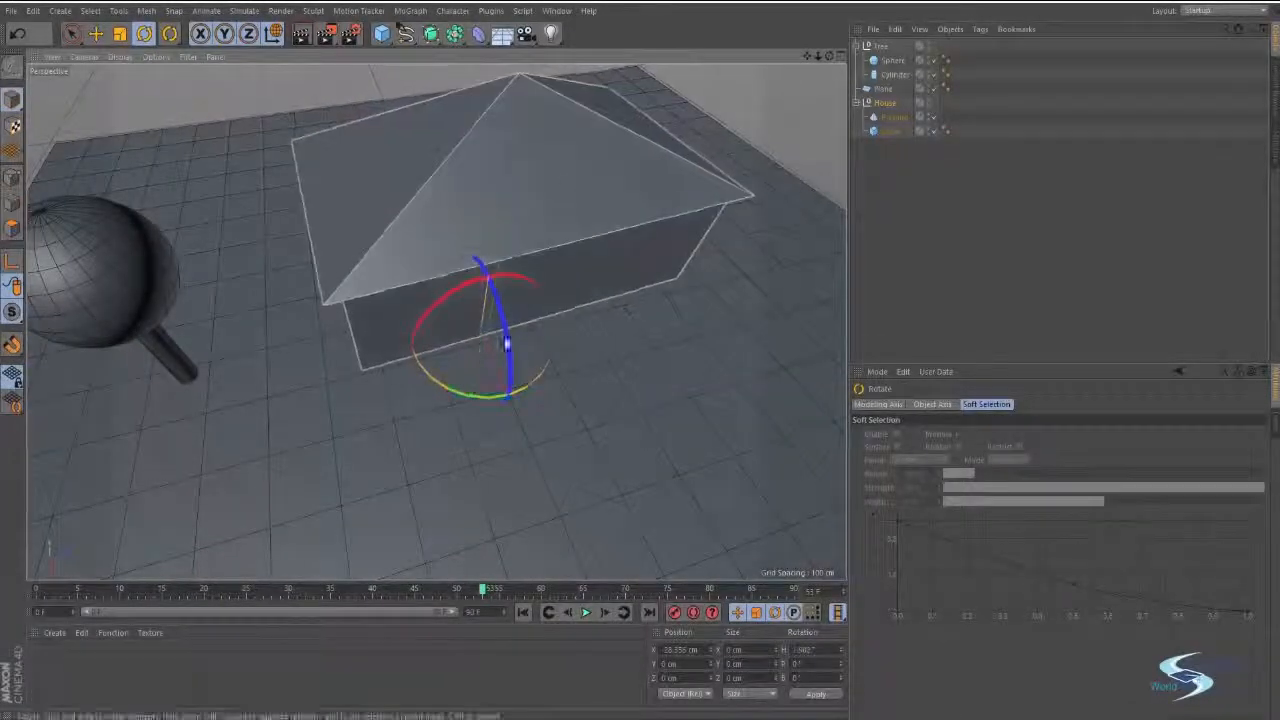
{"action": "middle_click_drag", "start_coordinate": [537, 194], "coordinate": [494, 250], "text": "alt"}
{"action": "left_click_drag", "start_coordinate": [494, 241], "coordinate": [455, 362], "text": "alt"}
{"action": "key", "text": "ctrl+z"}
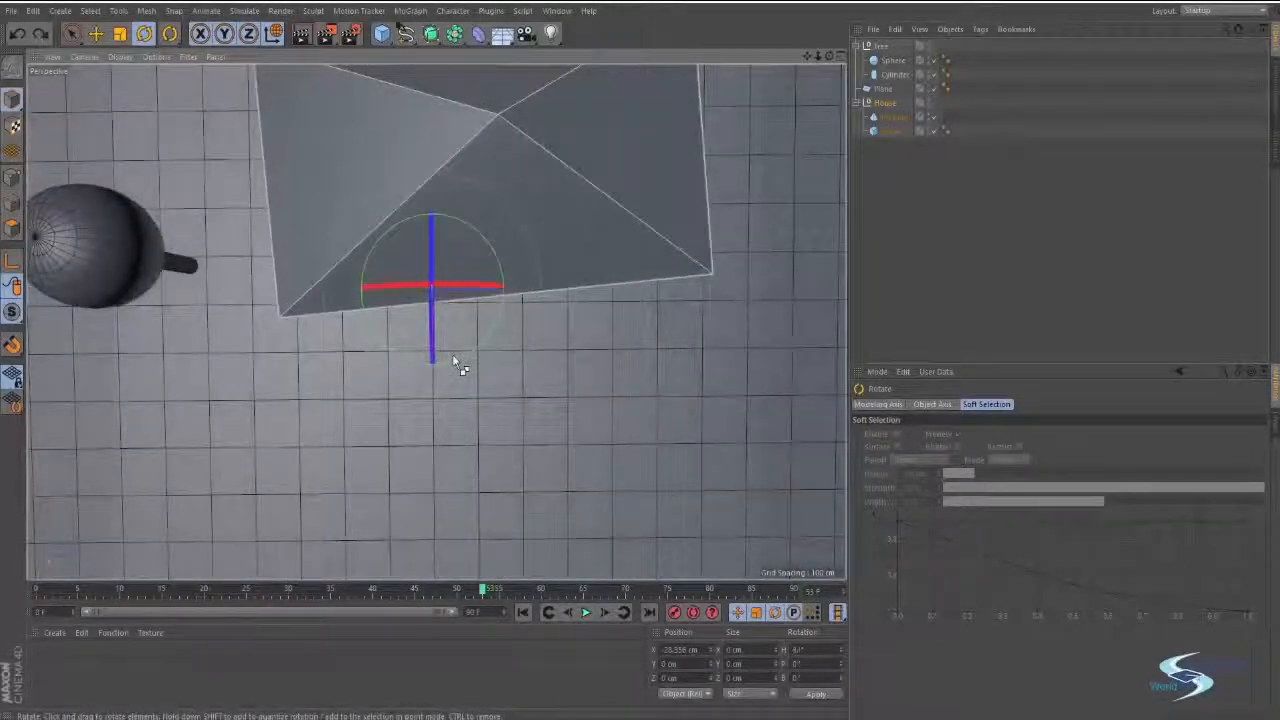
{"action": "key", "text": "ctrl+z"}
Examine where the House null's axis sits relative to the building in the perspective and top views.
{"action": "middle_click_drag", "start_coordinate": [470, 300], "coordinate": [446, 406], "text": "alt"}
{"action": "scroll", "coordinate": [446, 407], "scroll_direction": "up", "scroll_amount": 5}
{"action": "left_click_drag", "start_coordinate": [444, 403], "coordinate": [480, 316], "text": "alt"}
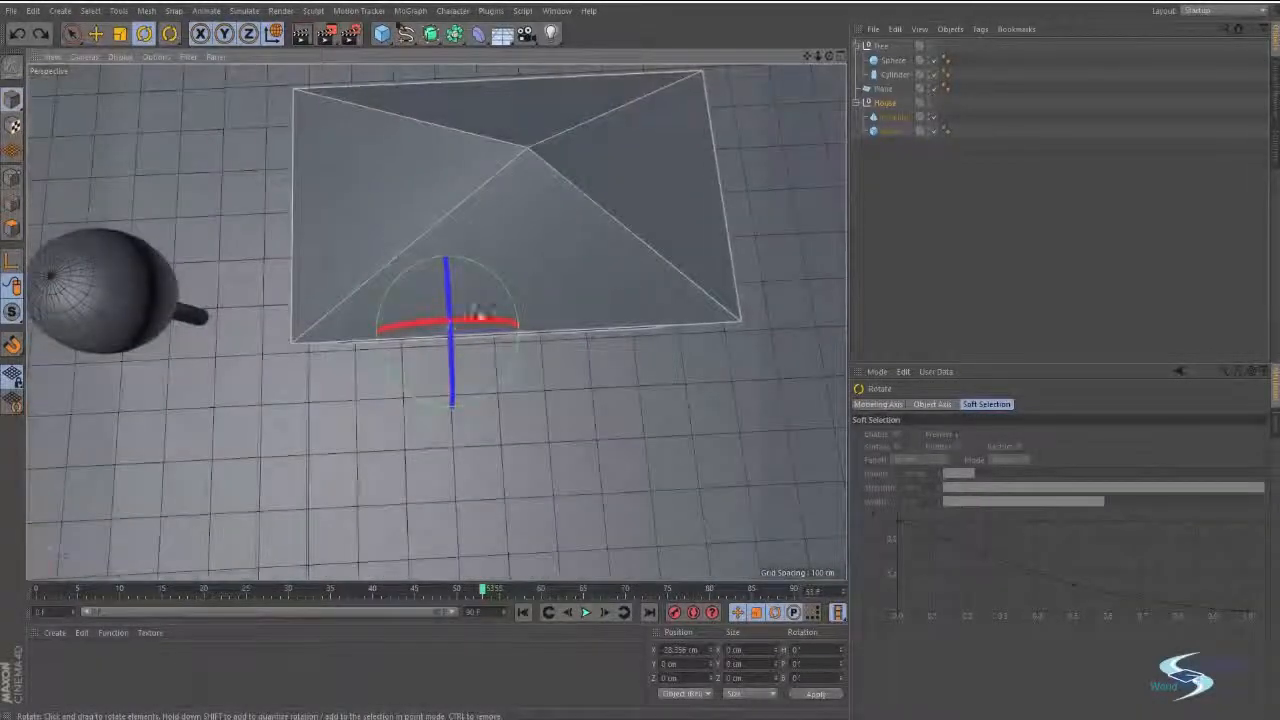
{"action": "middle_click", "coordinate": [493, 226]}
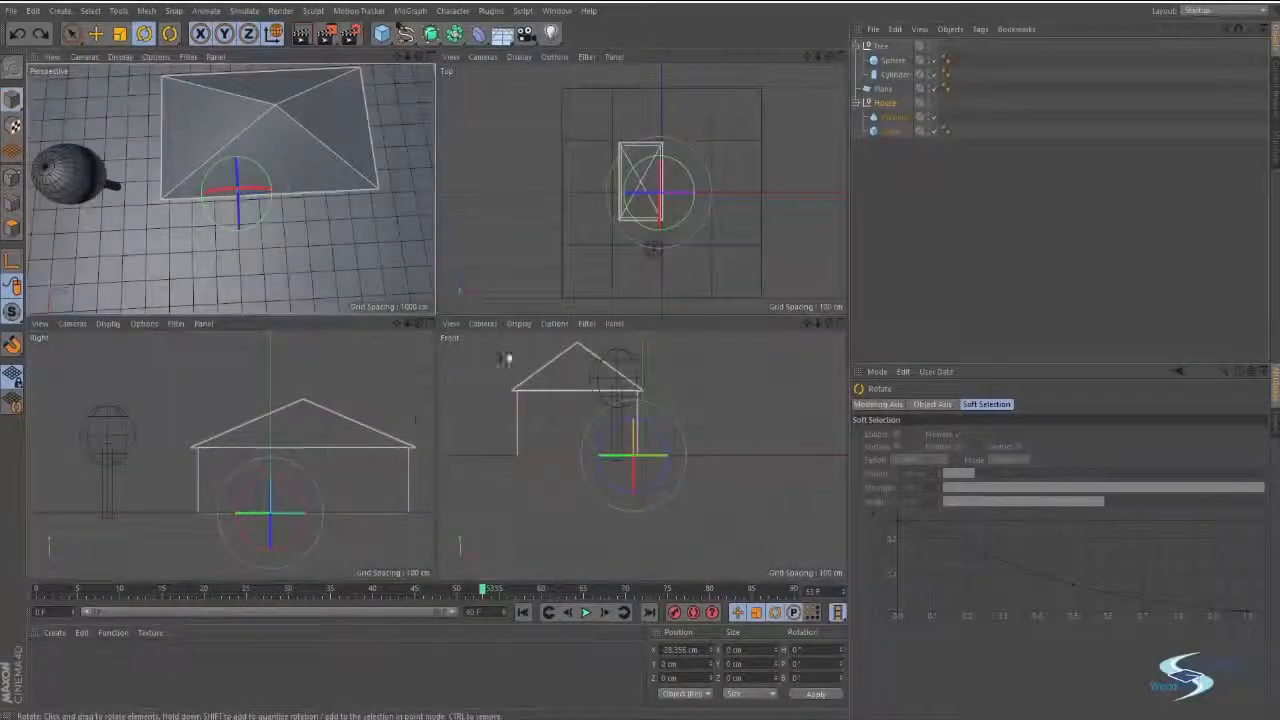
{"action": "scroll", "coordinate": [665, 175], "scroll_direction": "up", "scroll_amount": 8}
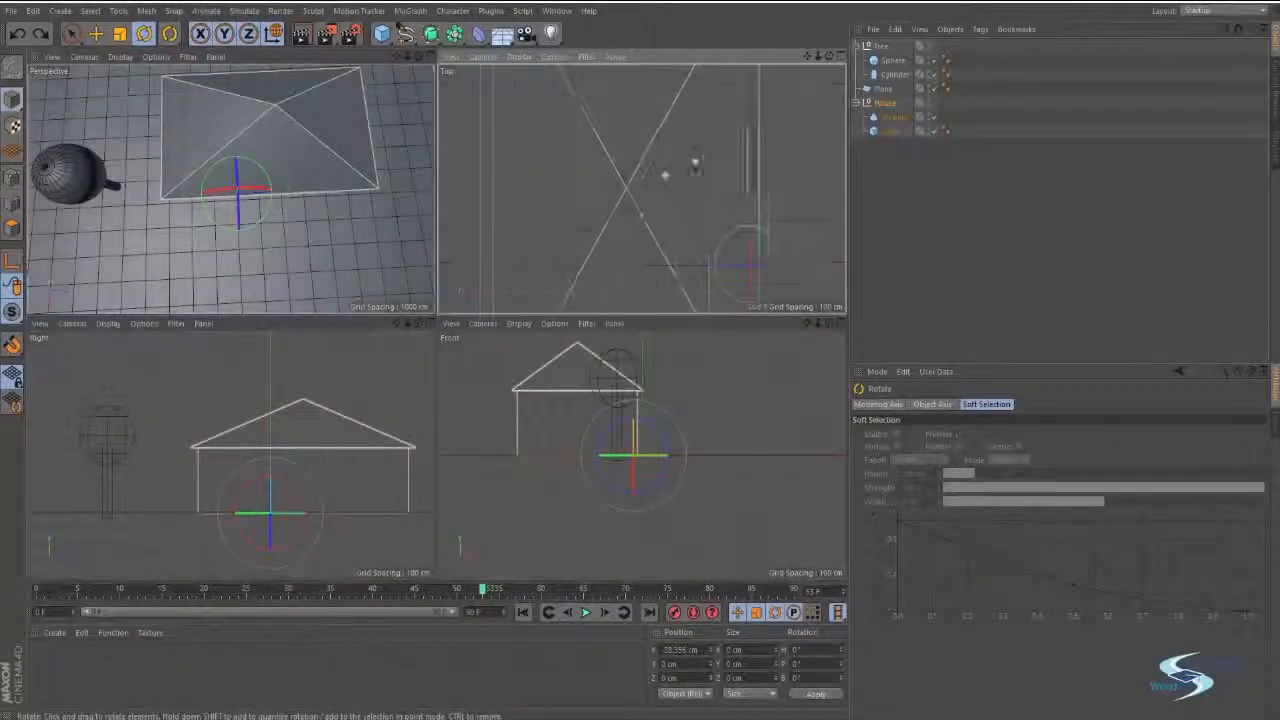
{"action": "scroll", "coordinate": [616, 201], "scroll_direction": "up", "scroll_amount": 3}
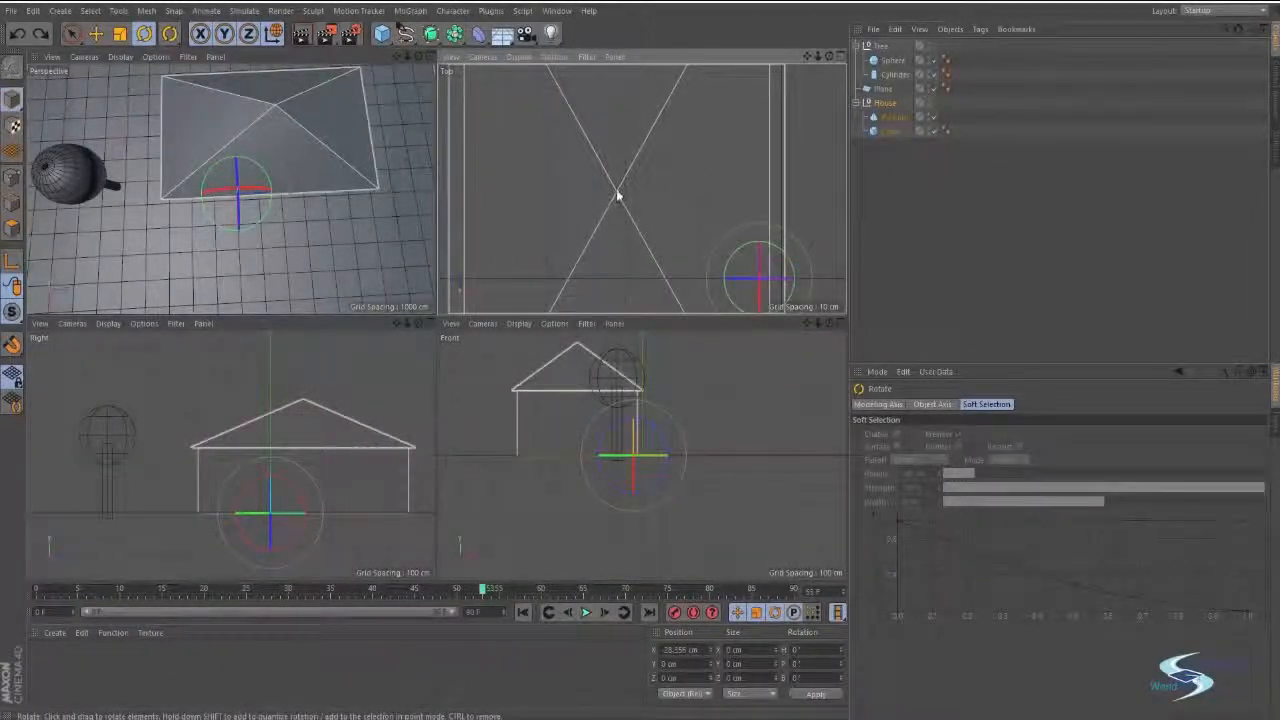
{"action": "middle_click", "coordinate": [322, 208]}
{"action": "left_click_drag", "start_coordinate": [484, 316], "coordinate": [510, 232], "text": "alt"}
{"action": "middle_click_drag", "start_coordinate": [510, 232], "coordinate": [536, 255], "text": "alt"}
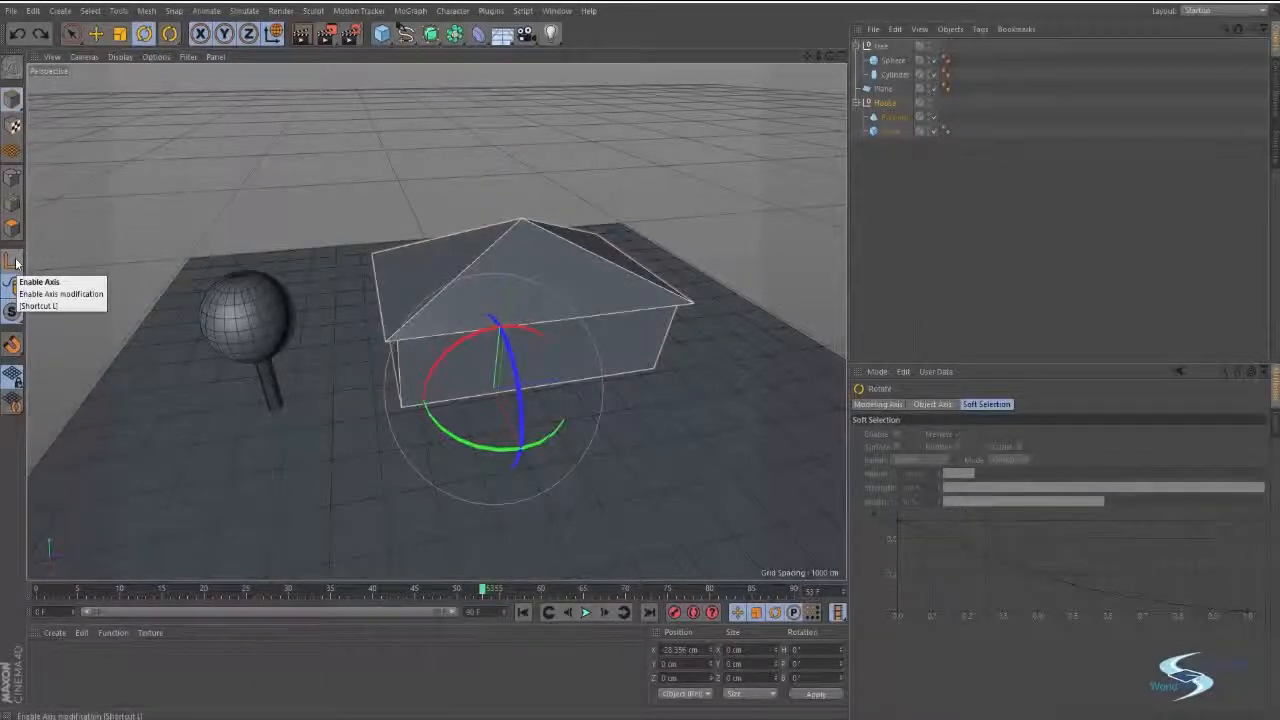
Turn on axis modification and shift only the House null's axis away from the edge of the building.
{"action": "middle_click_drag", "start_coordinate": [479, 233], "coordinate": [477, 261], "text": "alt"}
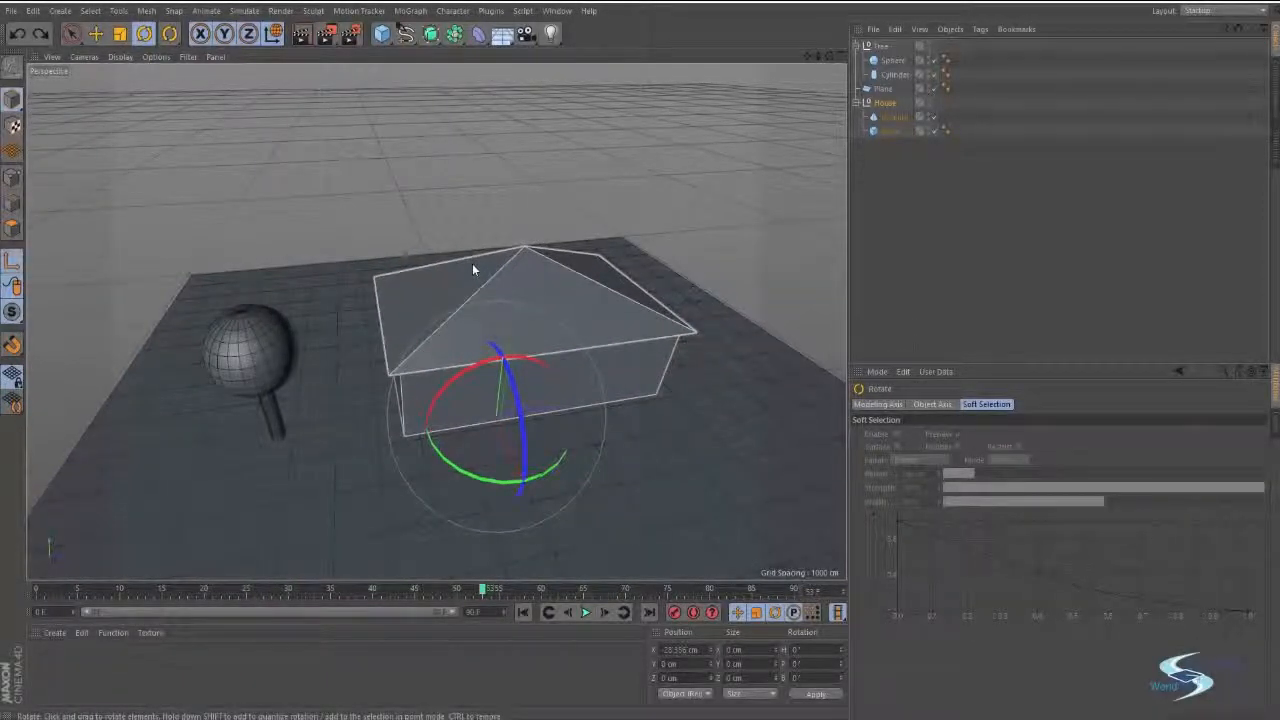
{"action": "key", "text": "e"}
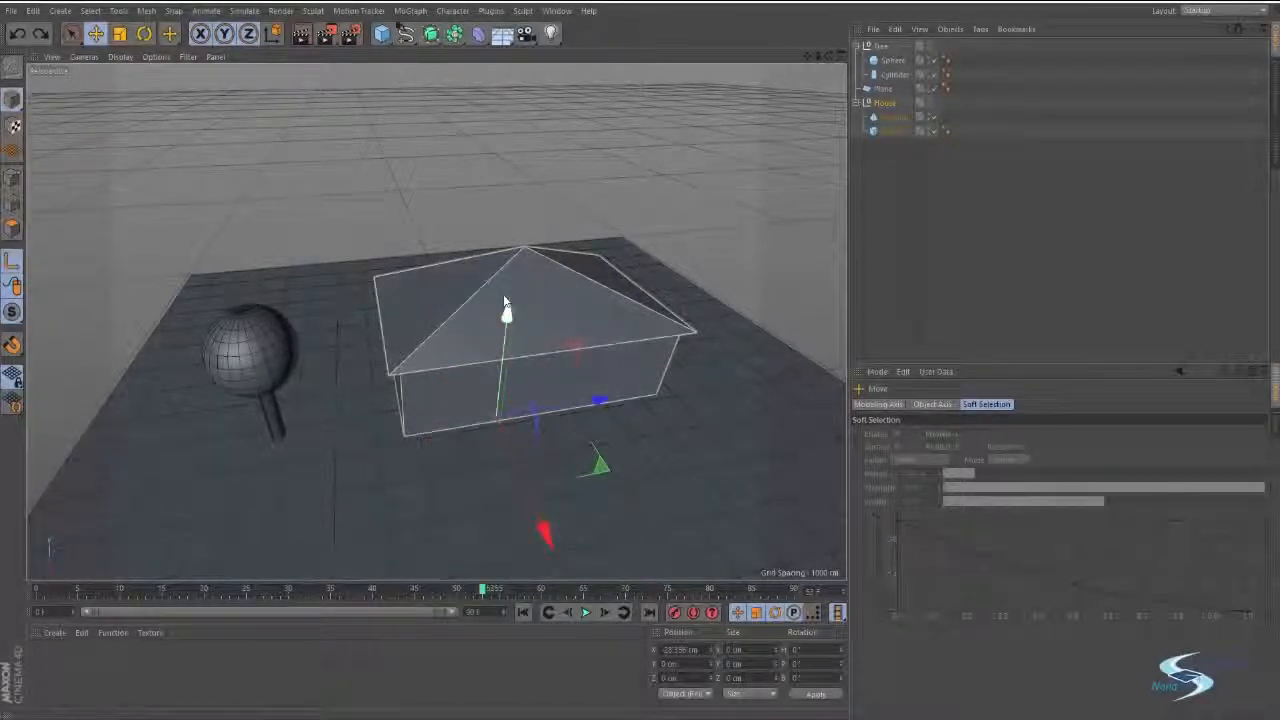
{"action": "left_click_drag", "start_coordinate": [662, 318], "coordinate": [673, 278], "text": "alt"}
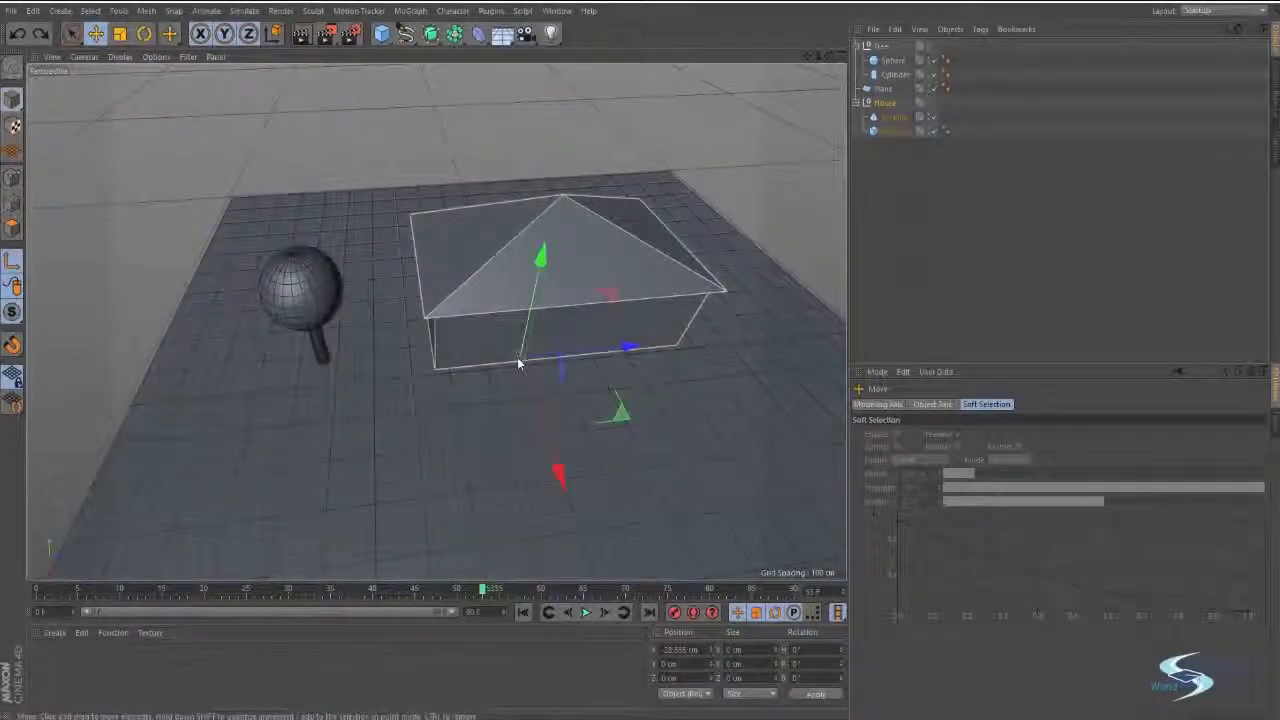
{"action": "middle_click_drag", "start_coordinate": [667, 306], "coordinate": [605, 326], "text": "alt"}
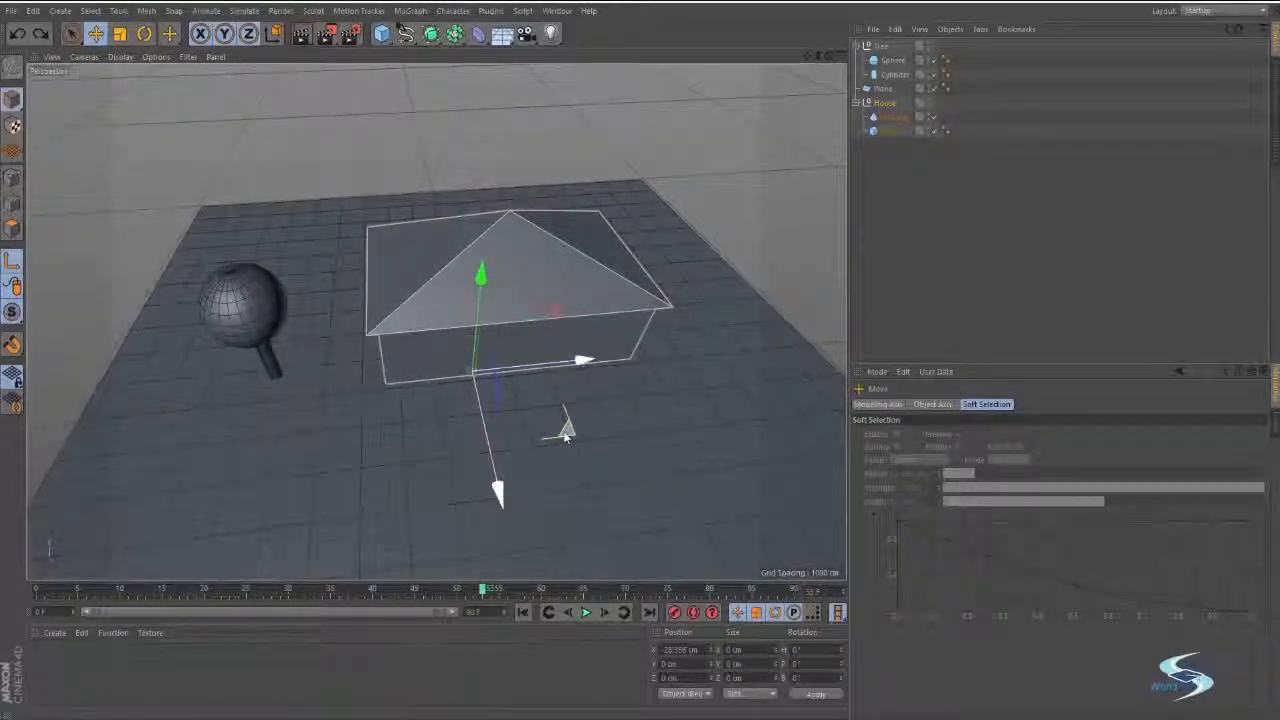
{"action": "left_click_drag", "start_coordinate": [566, 438], "coordinate": [743, 290]}
{"action": "left_click_drag", "start_coordinate": [577, 263], "coordinate": [664, 338], "text": "alt"}
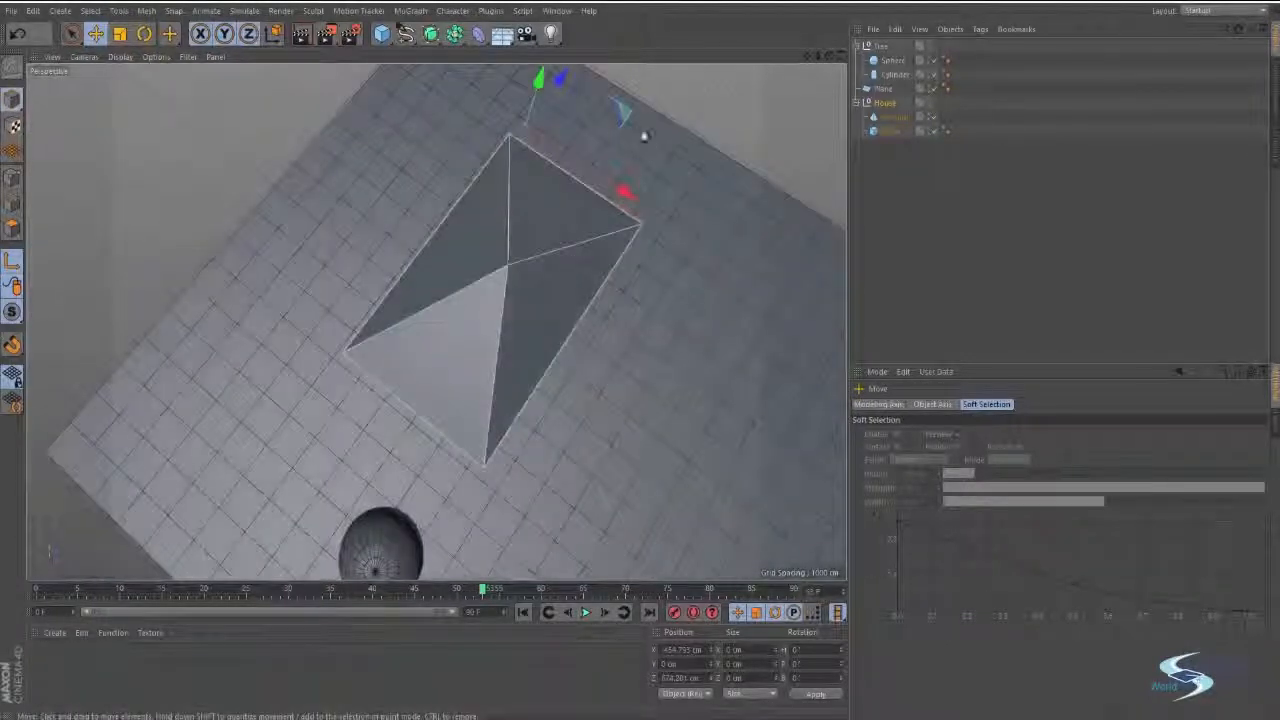
{"action": "left_click_drag", "start_coordinate": [643, 131], "coordinate": [613, 344]}
In the top view, centre the House null's axis on the roof apex, at about X -211 cm and Z 105 cm.
{"action": "middle_click", "coordinate": [641, 344]}
{"action": "middle_click", "coordinate": [663, 303]}
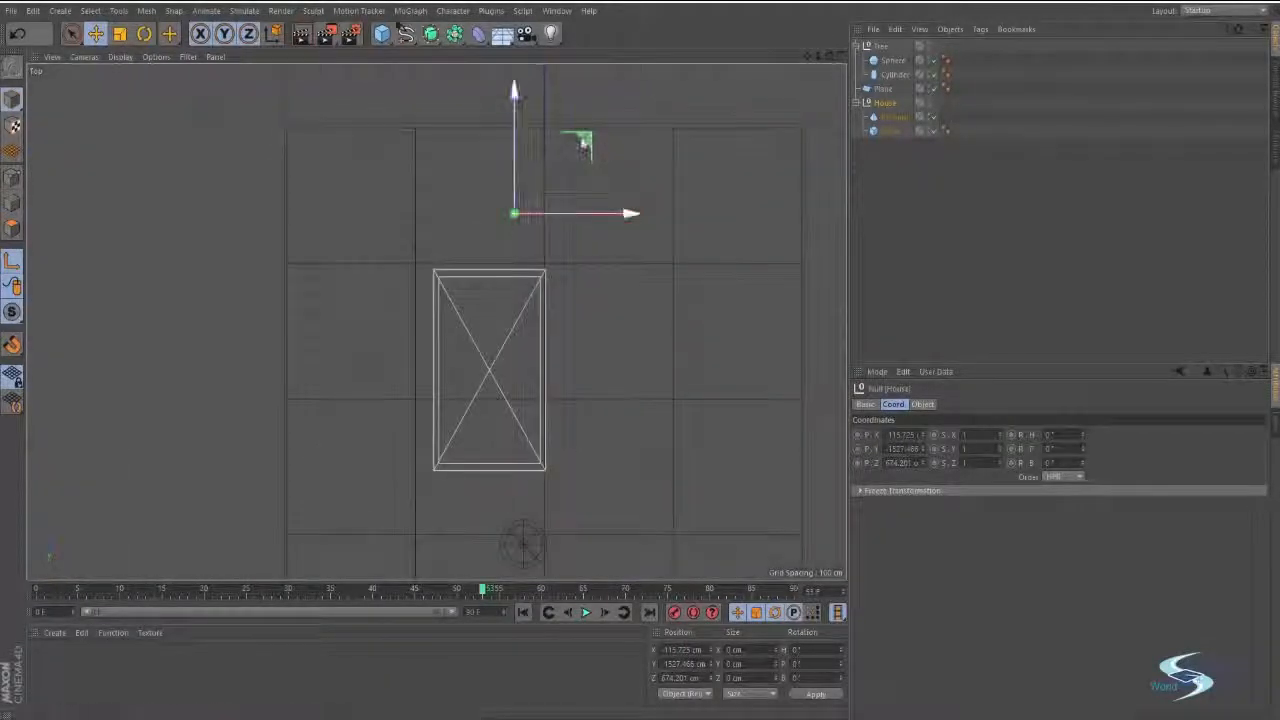
{"action": "left_click_drag", "start_coordinate": [549, 287], "coordinate": [562, 312]}
{"action": "right_click_drag", "start_coordinate": [495, 363], "coordinate": [606, 346], "text": "alt"}
{"action": "middle_click_drag", "start_coordinate": [548, 410], "coordinate": [620, 317], "text": "alt"}
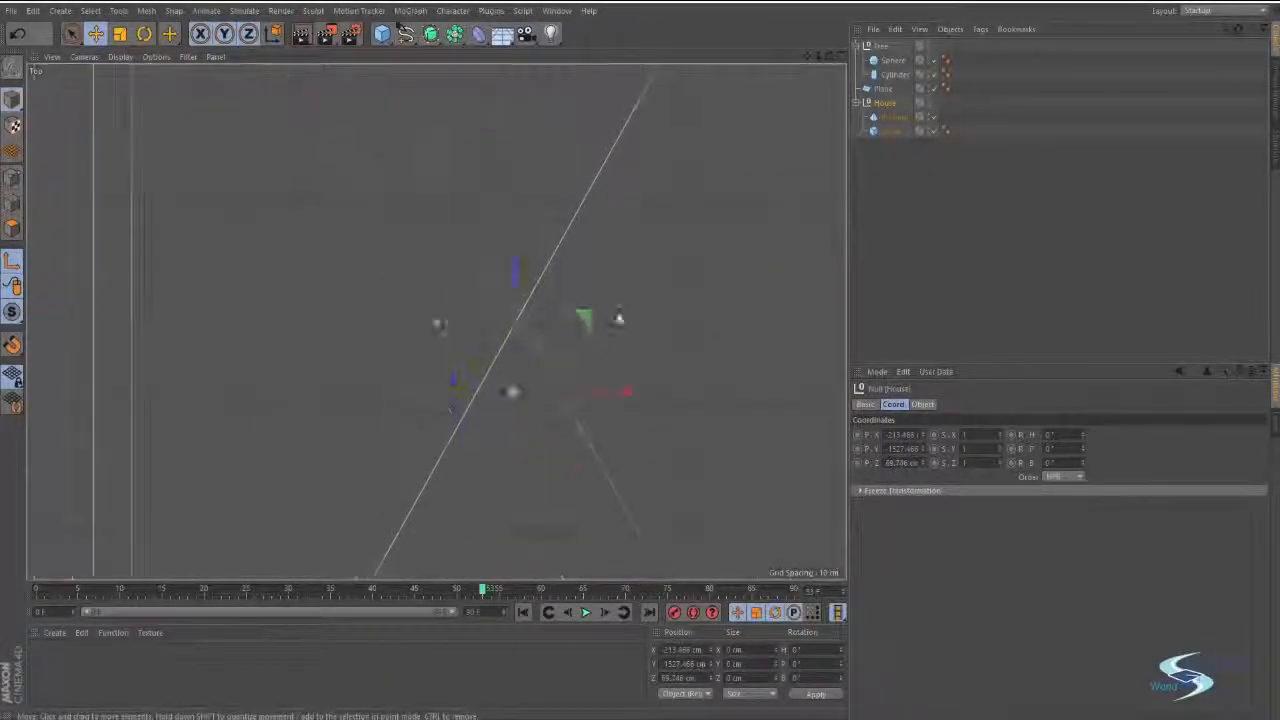
{"action": "right_click_drag", "start_coordinate": [564, 328], "coordinate": [600, 313], "text": "alt"}
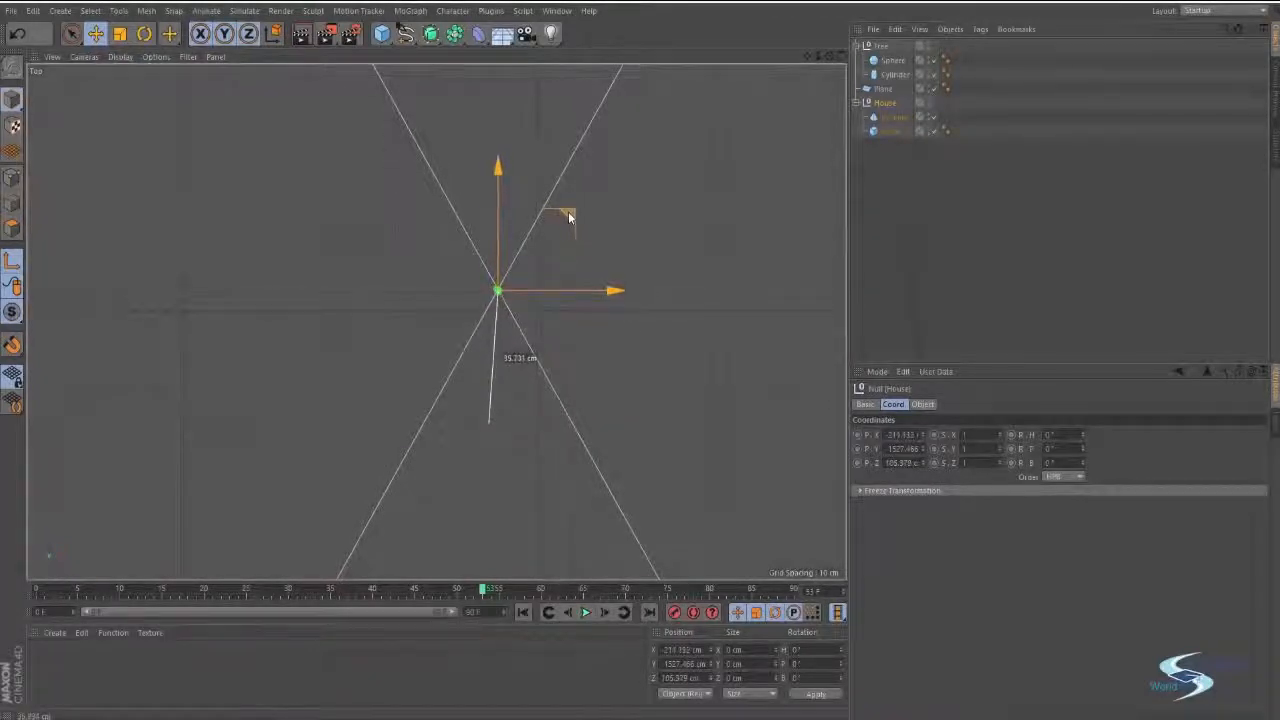
{"action": "middle_click", "coordinate": [568, 217]}
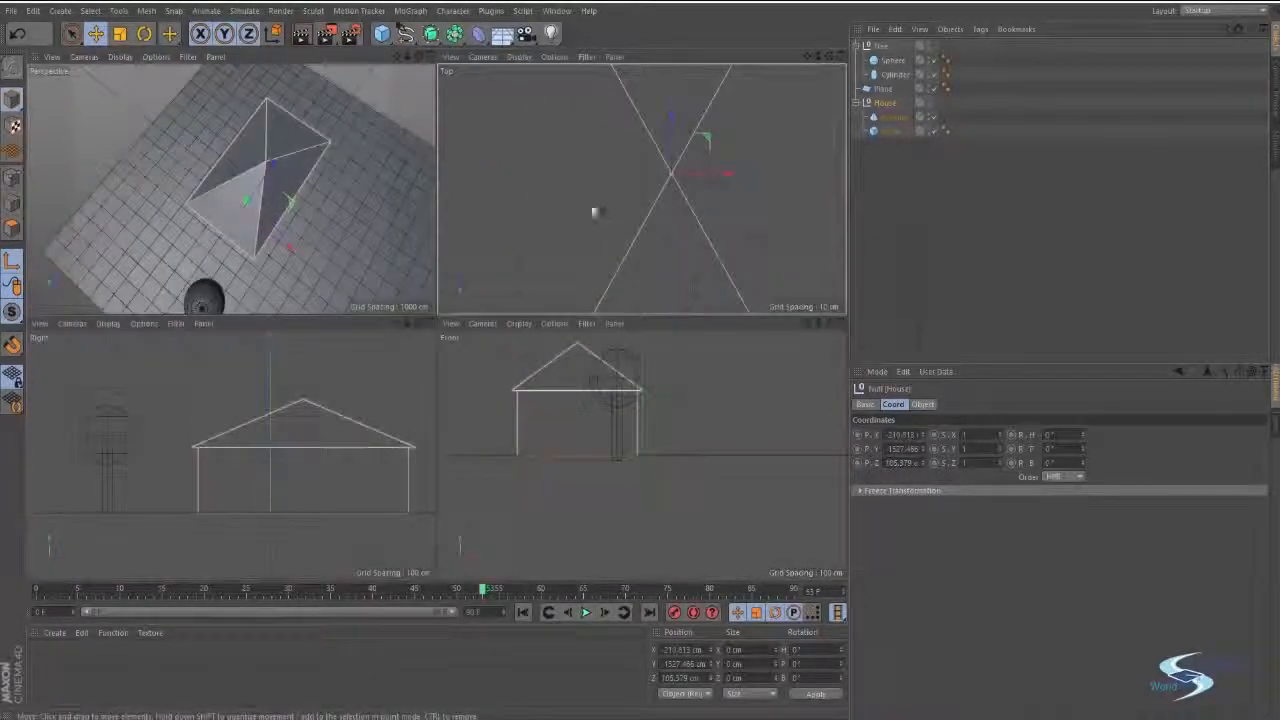
{"action": "scroll", "coordinate": [594, 212], "scroll_direction": "down", "scroll_amount": 5}
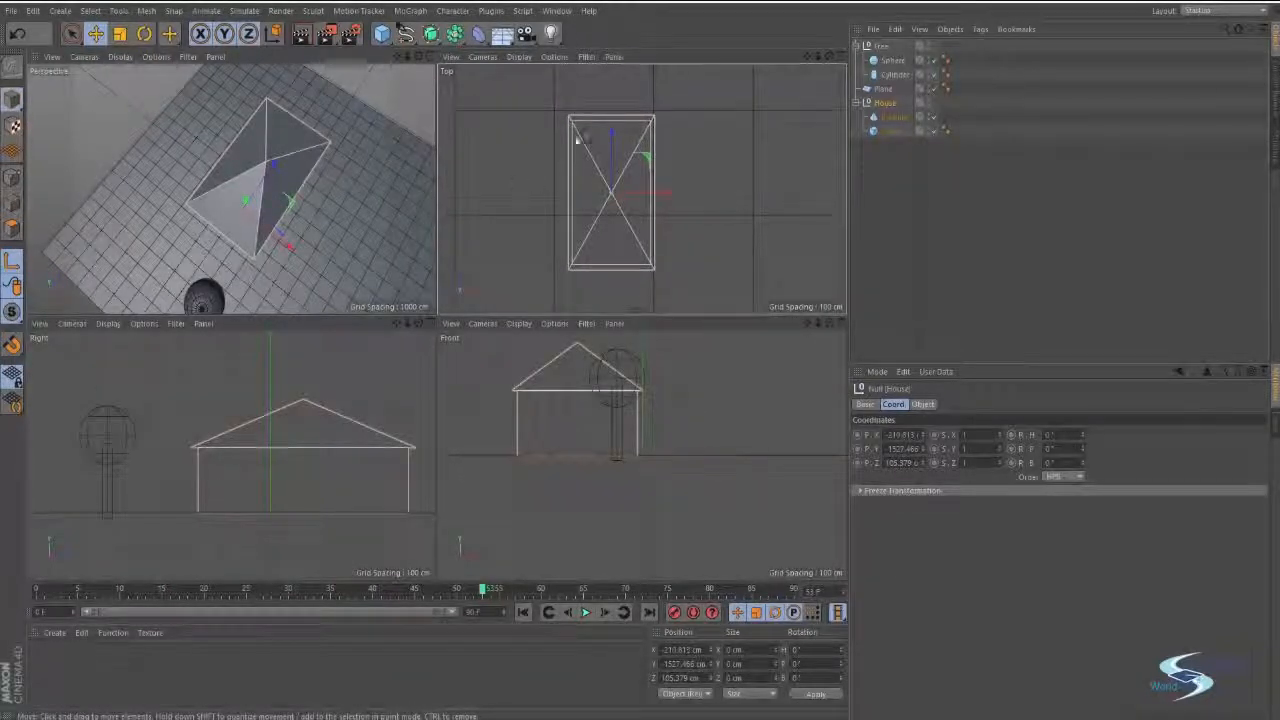
{"action": "mouse_move", "coordinate": [577, 186]}
{"action": "right_mouse_down", "text": "alt"}
{"action": "mouse_move", "coordinate": [640, 174]}
{"action": "mouse_move", "coordinate": [592, 175]}
{"action": "mouse_move", "coordinate": [571, 191]}
{"action": "mouse_move", "coordinate": [580, 175]}
{"action": "right_mouse_up", "text": "alt"}
{"action": "middle_click_drag", "start_coordinate": [658, 172], "coordinate": [622, 216], "text": "alt"}
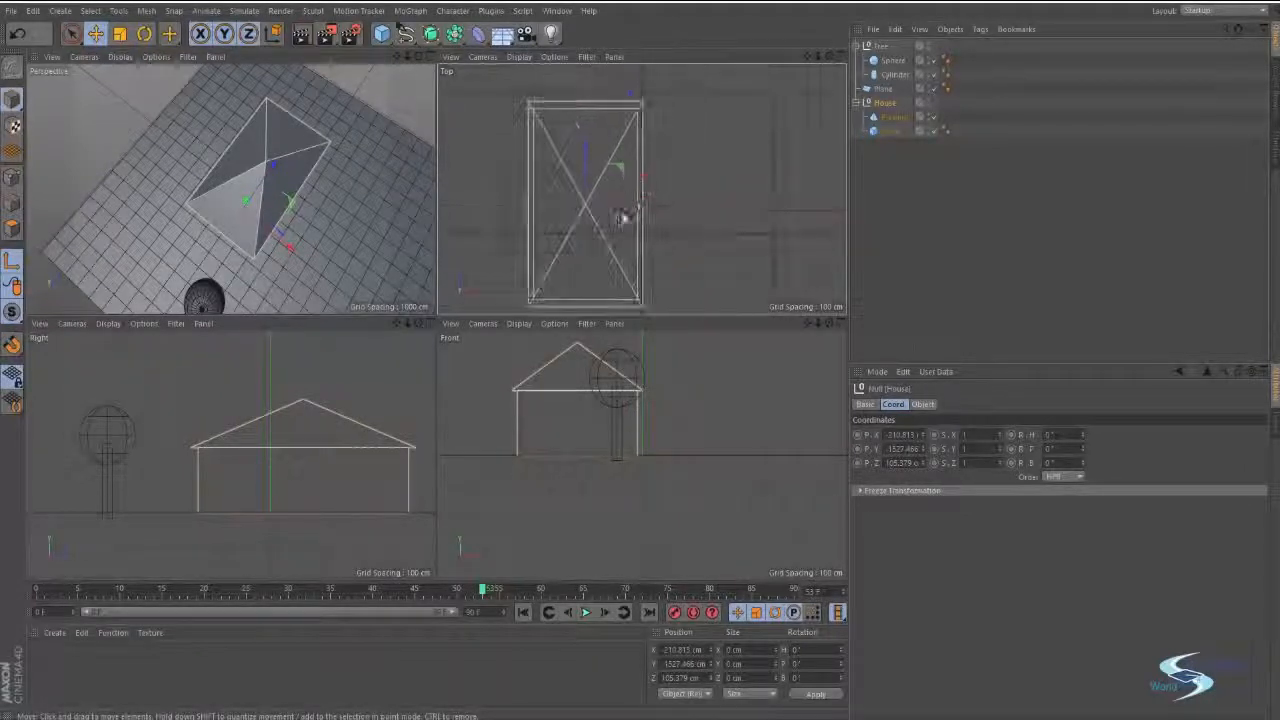
{"action": "right_click_drag", "start_coordinate": [696, 198], "coordinate": [746, 193], "text": "alt"}
{"action": "middle_click_drag", "start_coordinate": [744, 188], "coordinate": [747, 178], "text": "alt"}
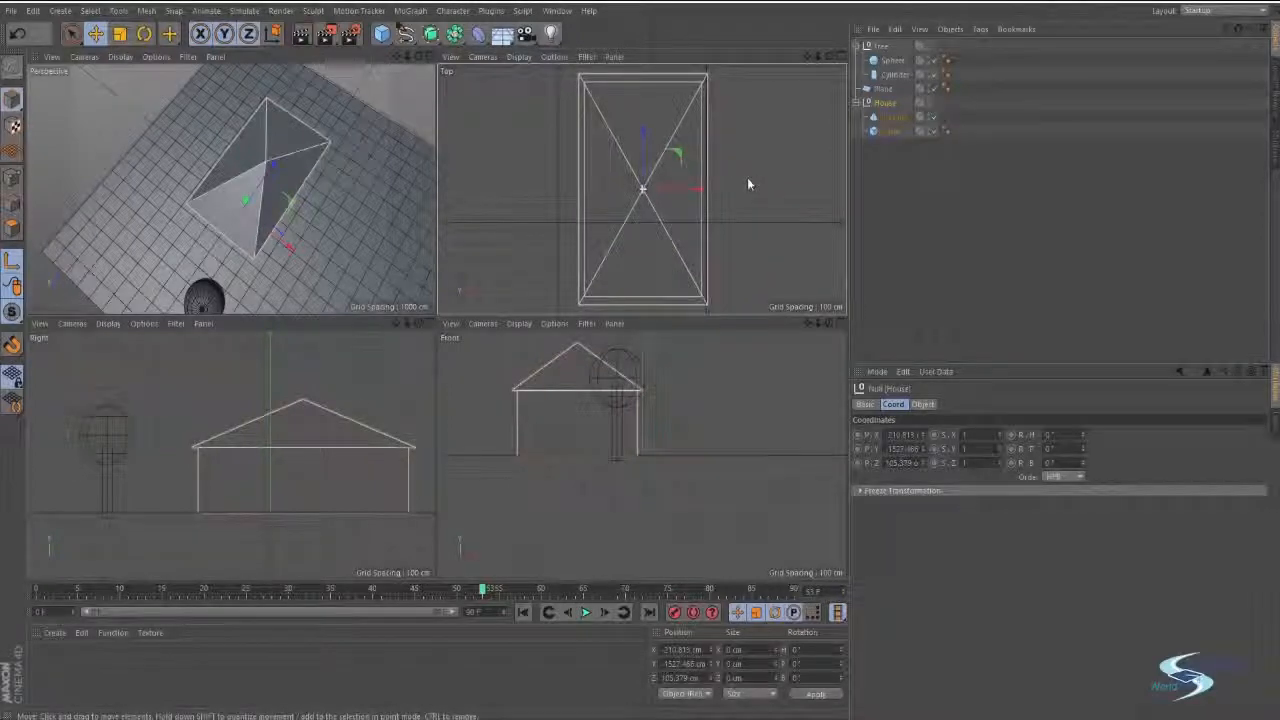
In the perspective view, raise the House null's axis to the base of the building, at about Y 7.7 cm.
{"action": "middle_click", "coordinate": [344, 178]}
{"action": "left_click_drag", "start_coordinate": [434, 234], "coordinate": [479, 277], "text": "alt"}
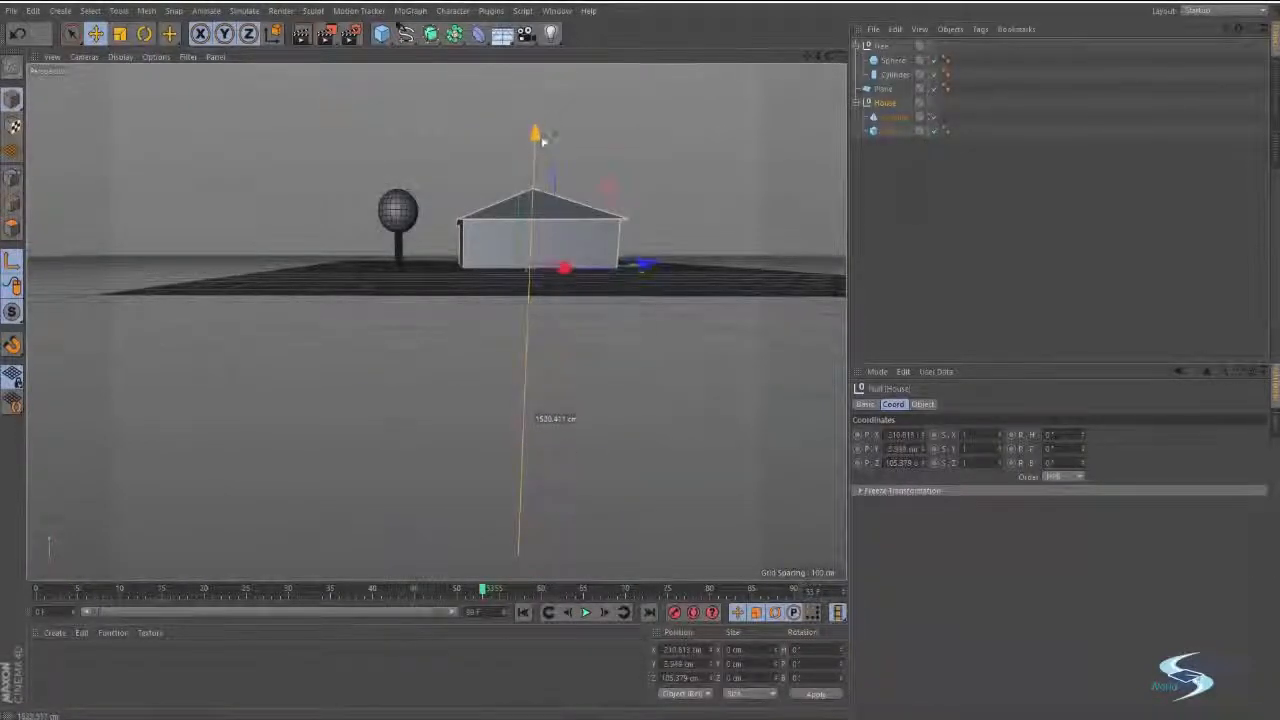
{"action": "left_click_drag", "start_coordinate": [543, 142], "coordinate": [543, 140]}
{"action": "mouse_move", "coordinate": [524, 208]}
{"action": "left_mouse_down", "text": "alt"}
{"action": "mouse_move", "coordinate": [620, 400]}
{"action": "mouse_move", "coordinate": [549, 233]}
{"action": "mouse_move", "coordinate": [515, 202]}
{"action": "left_mouse_up", "text": "alt"}
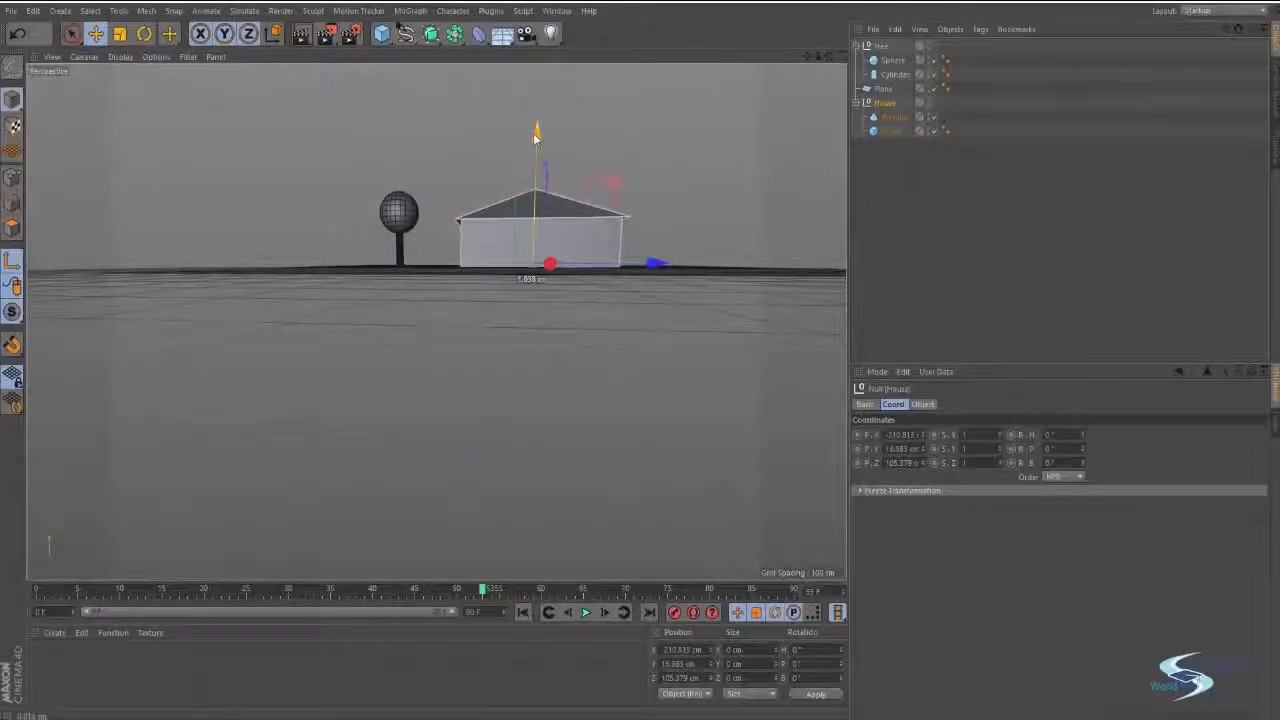
{"action": "left_click_drag", "start_coordinate": [535, 138], "coordinate": [535, 147]}
{"action": "left_click_drag", "start_coordinate": [540, 215], "coordinate": [588, 312], "text": "alt"}
{"action": "scroll", "coordinate": [579, 216], "scroll_direction": "up", "scroll_amount": 3}
{"action": "middle_click_drag", "start_coordinate": [580, 217], "coordinate": [590, 331], "text": "alt"}
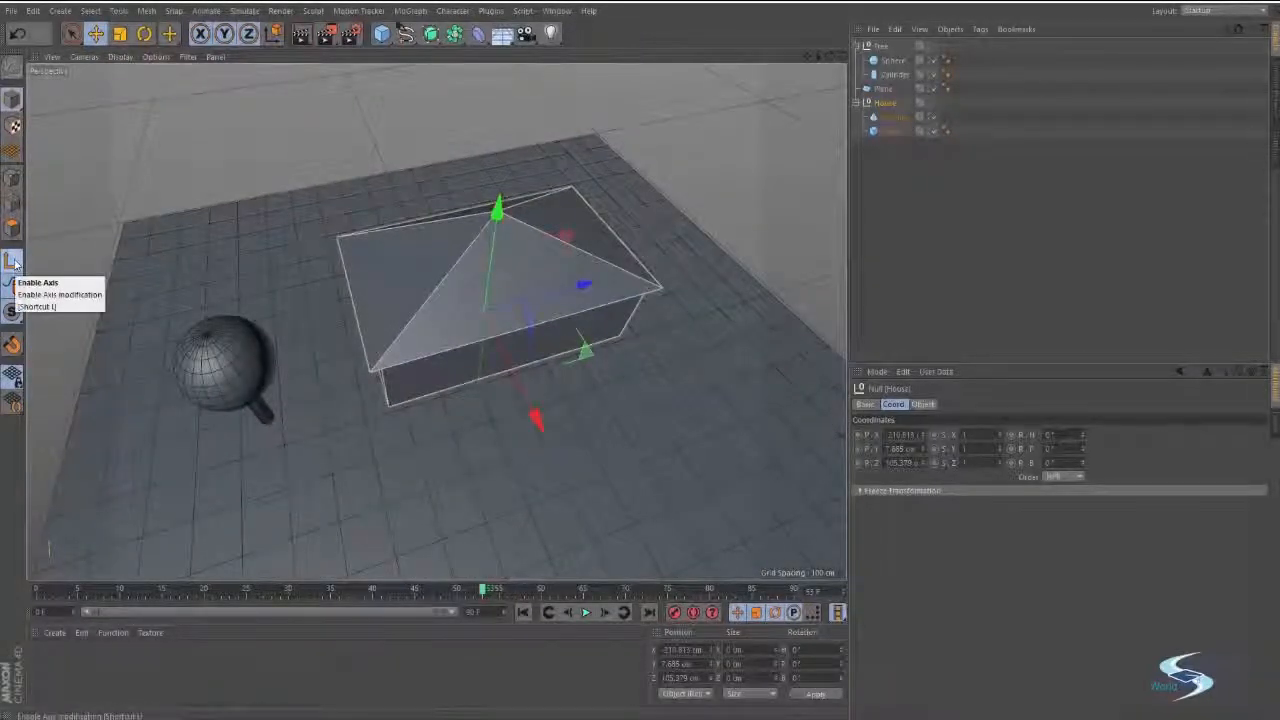
Turn off axis modification, rotate the House null about its vertical axis and move it across the ground plane, then deselect it.
{"action": "key", "text": "r"}
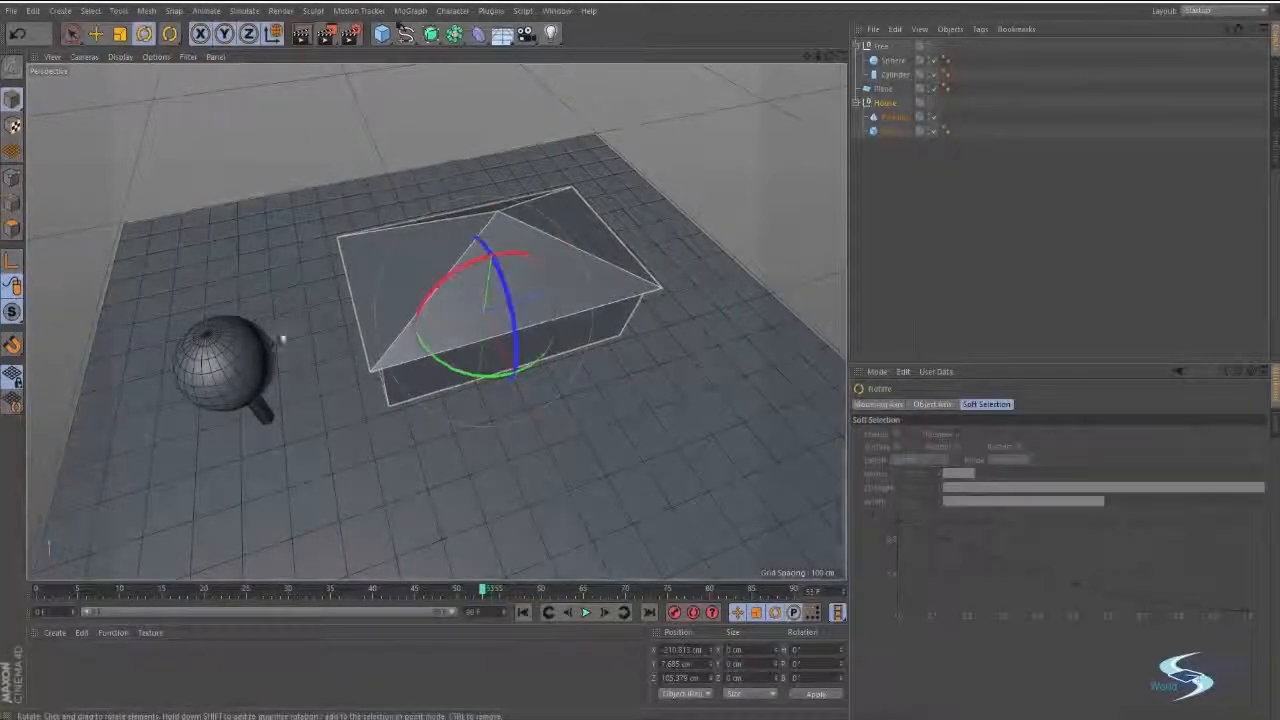
{"action": "left_click_drag", "start_coordinate": [470, 383], "coordinate": [452, 340]}
{"action": "key", "text": "e"}
{"action": "left_click_drag", "start_coordinate": [538, 385], "coordinate": [575, 350]}
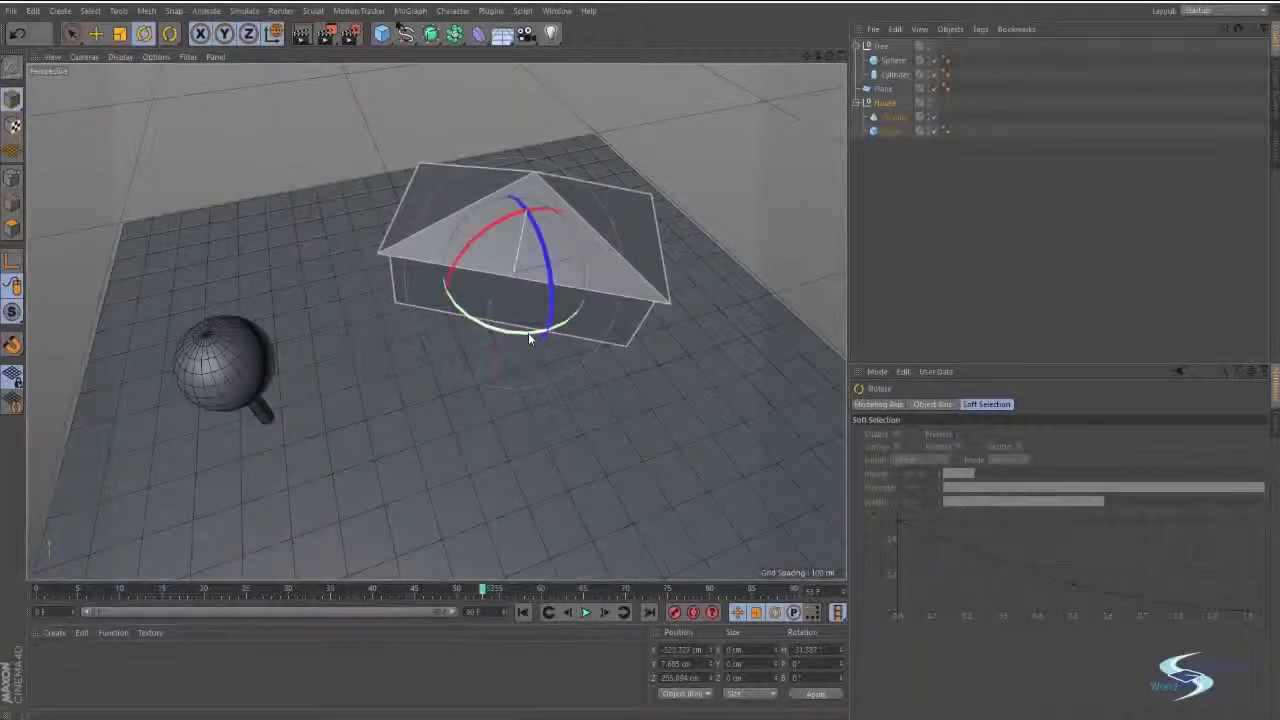
{"action": "left_click", "coordinate": [530, 316]}
{"action": "middle_click_drag", "start_coordinate": [661, 256], "coordinate": [672, 264], "text": "alt"}
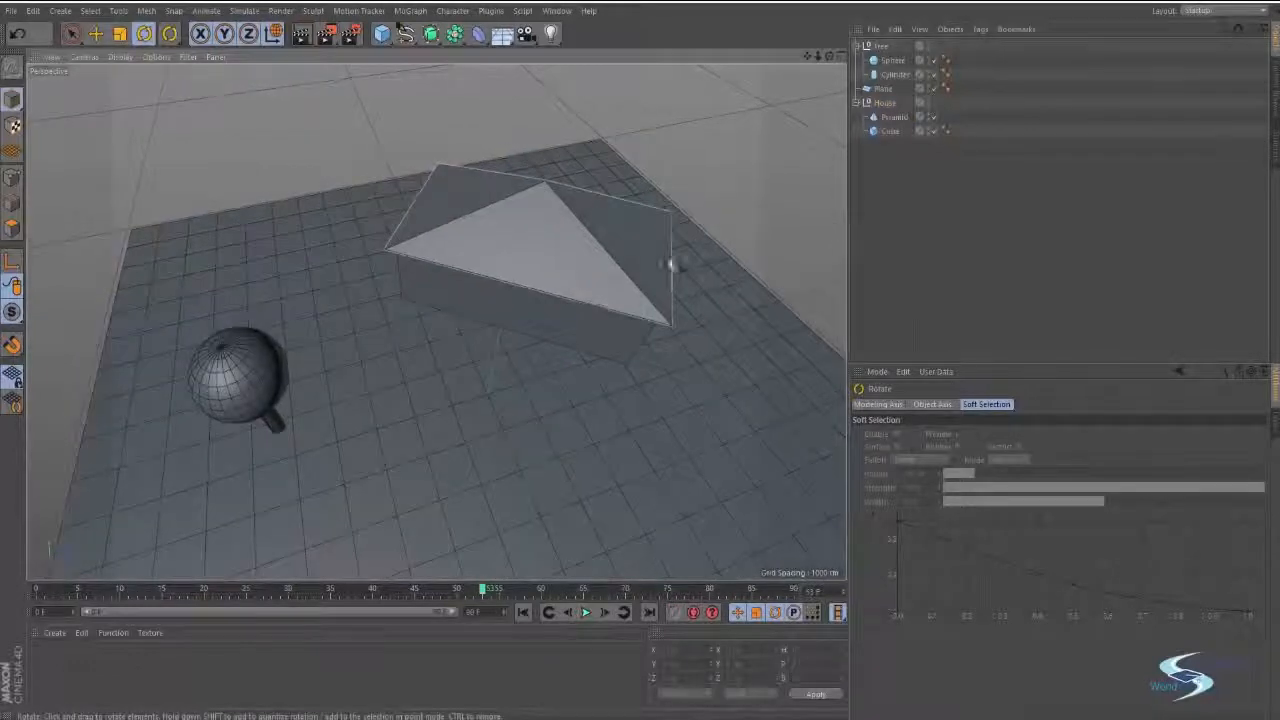
Collapse the Tree and House hierarchies and move the Tree null across the ground plane alongside the house.
{"action": "left_click", "coordinate": [859, 47]}
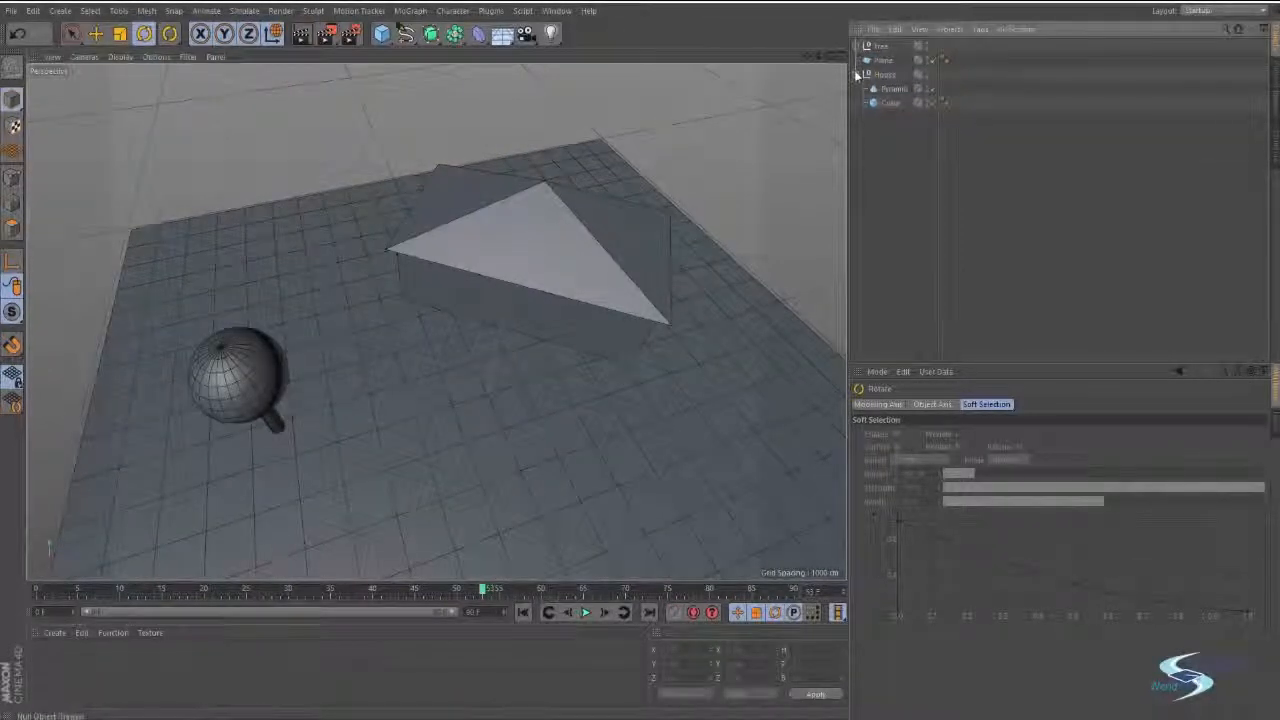
{"action": "left_click", "coordinate": [877, 46]}
{"action": "key", "text": "e"}
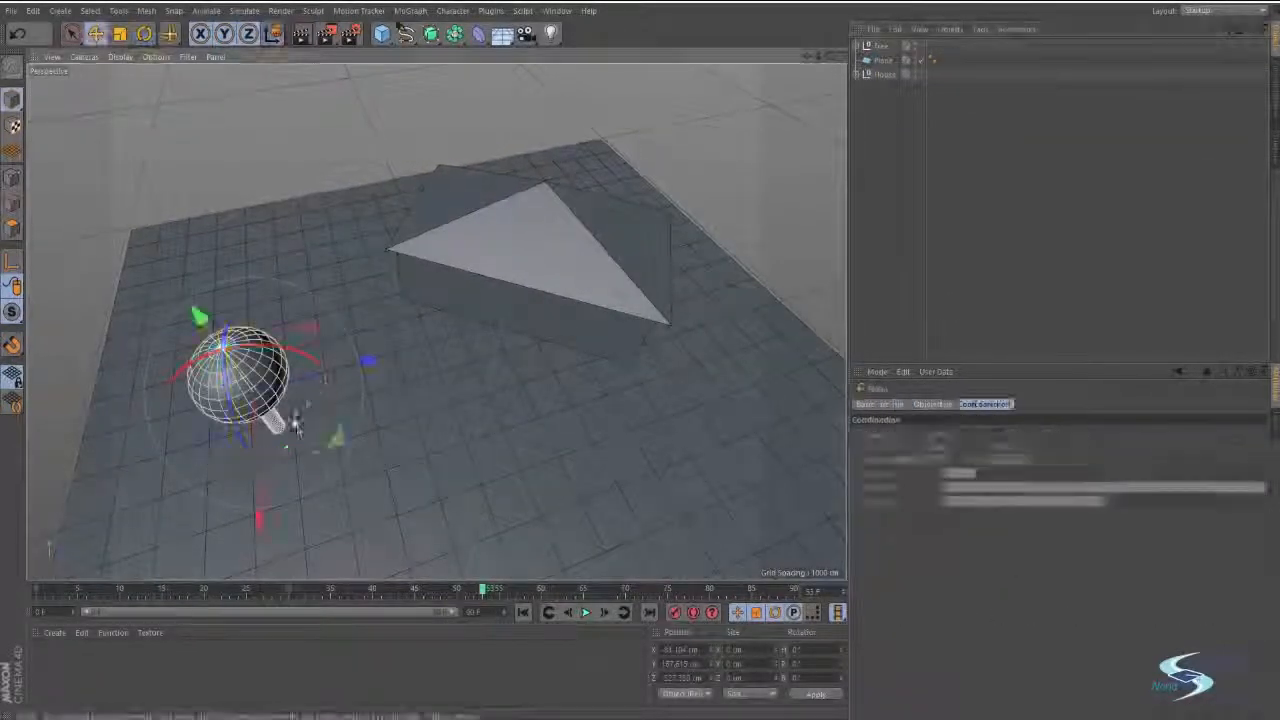
{"action": "left_click_drag", "start_coordinate": [329, 428], "coordinate": [390, 278]}
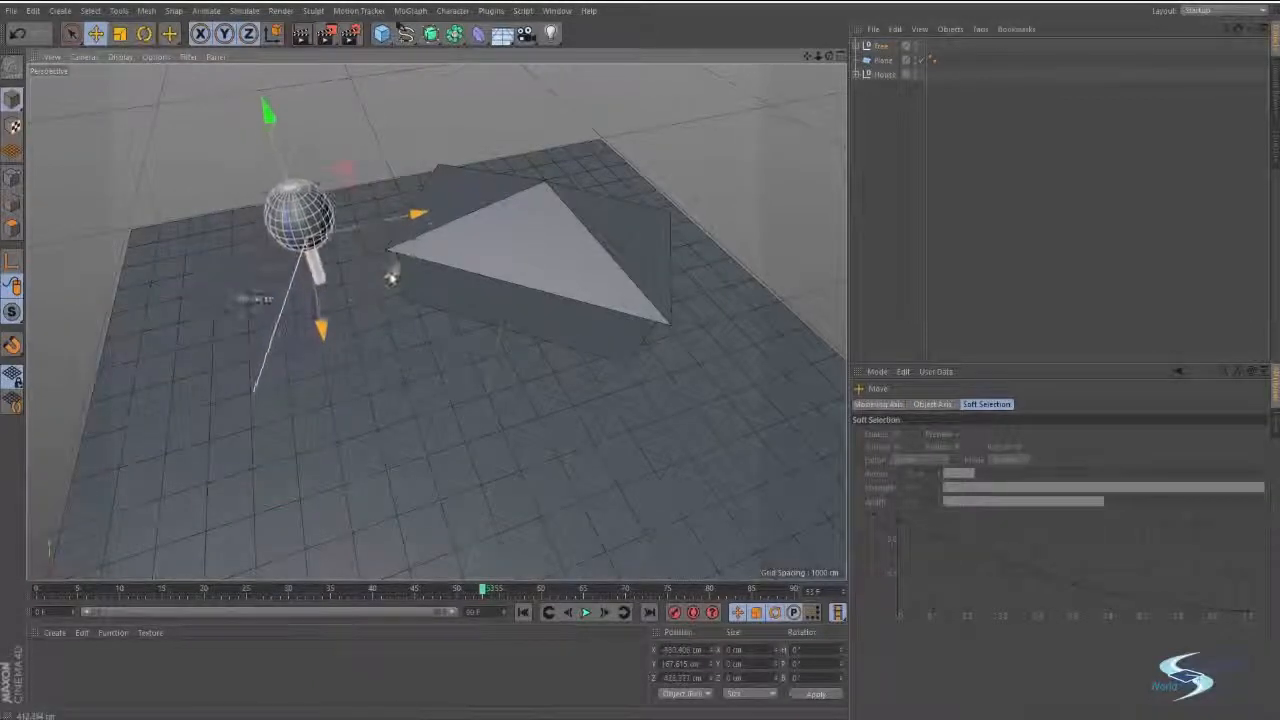
{"action": "middle_click_drag", "start_coordinate": [425, 316], "coordinate": [489, 254], "text": "alt"}
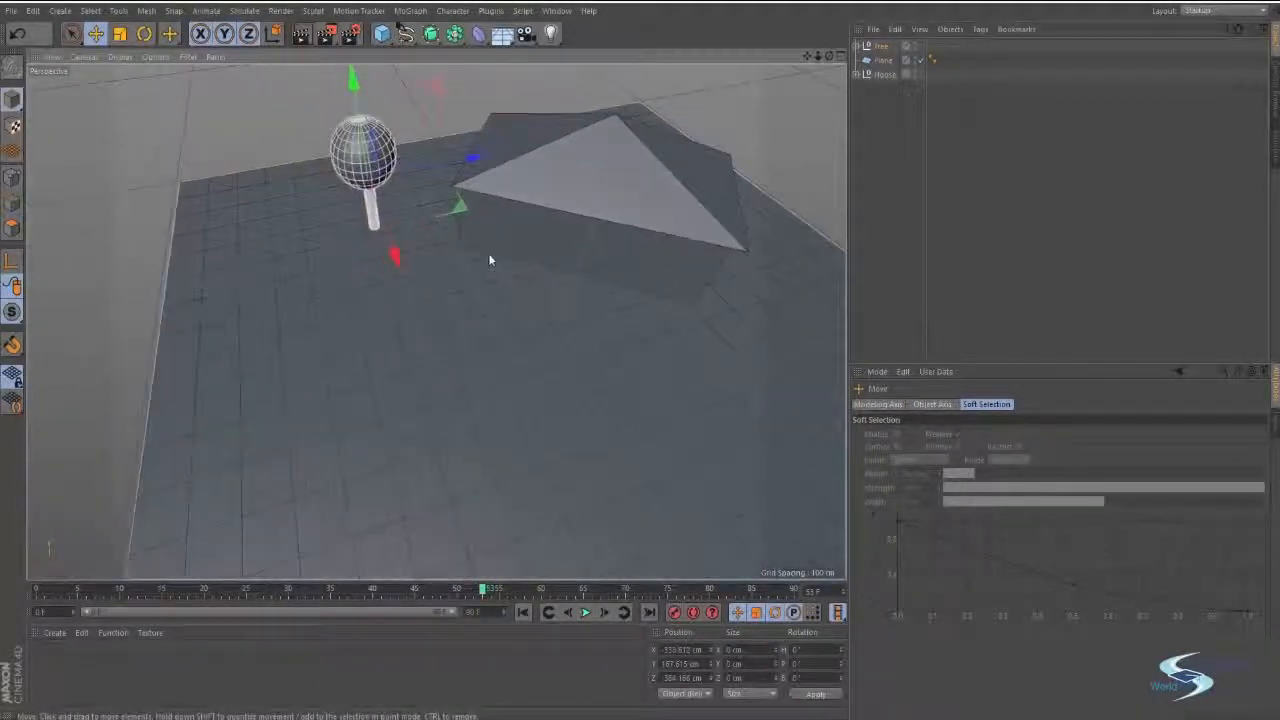
Duplicate the Tree null twice beside the house and move the first copy closer to the original tree.
{"action": "left_click_drag", "start_coordinate": [468, 217], "coordinate": [609, 299]}
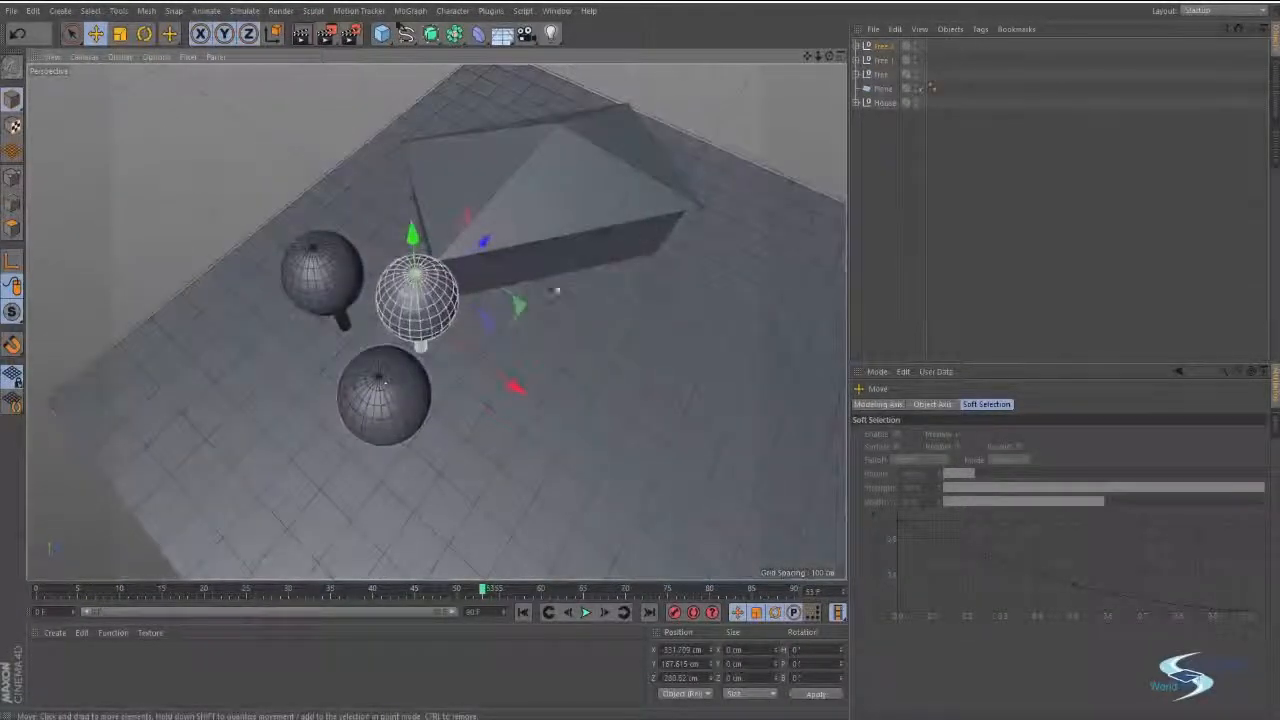
{"action": "left_click", "coordinate": [884, 61]}
{"action": "left_click_drag", "start_coordinate": [486, 408], "coordinate": [438, 368]}
Move the Tree.1 copy closer to the other trees and duplicate all three Tree nulls to the opposite side of the house.
{"action": "left_click", "coordinate": [447, 315]}
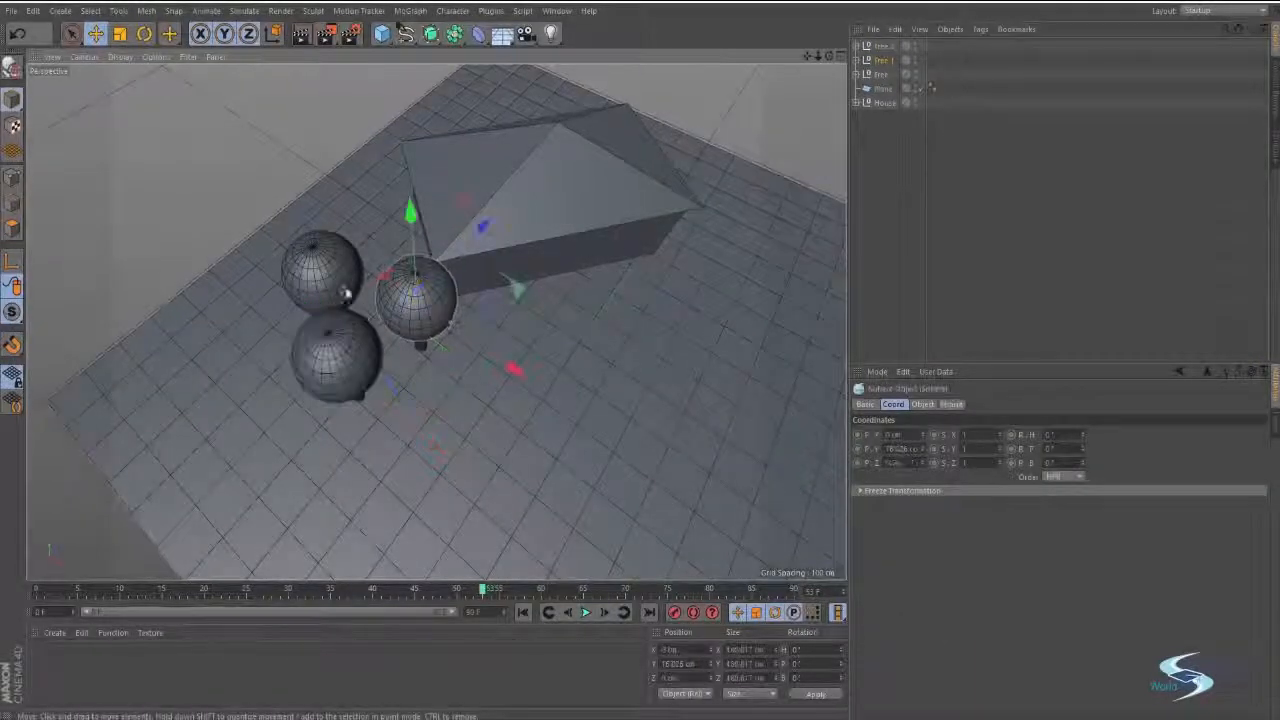
{"action": "left_click", "coordinate": [333, 278], "text": "shift"}
{"action": "left_click", "coordinate": [884, 57]}
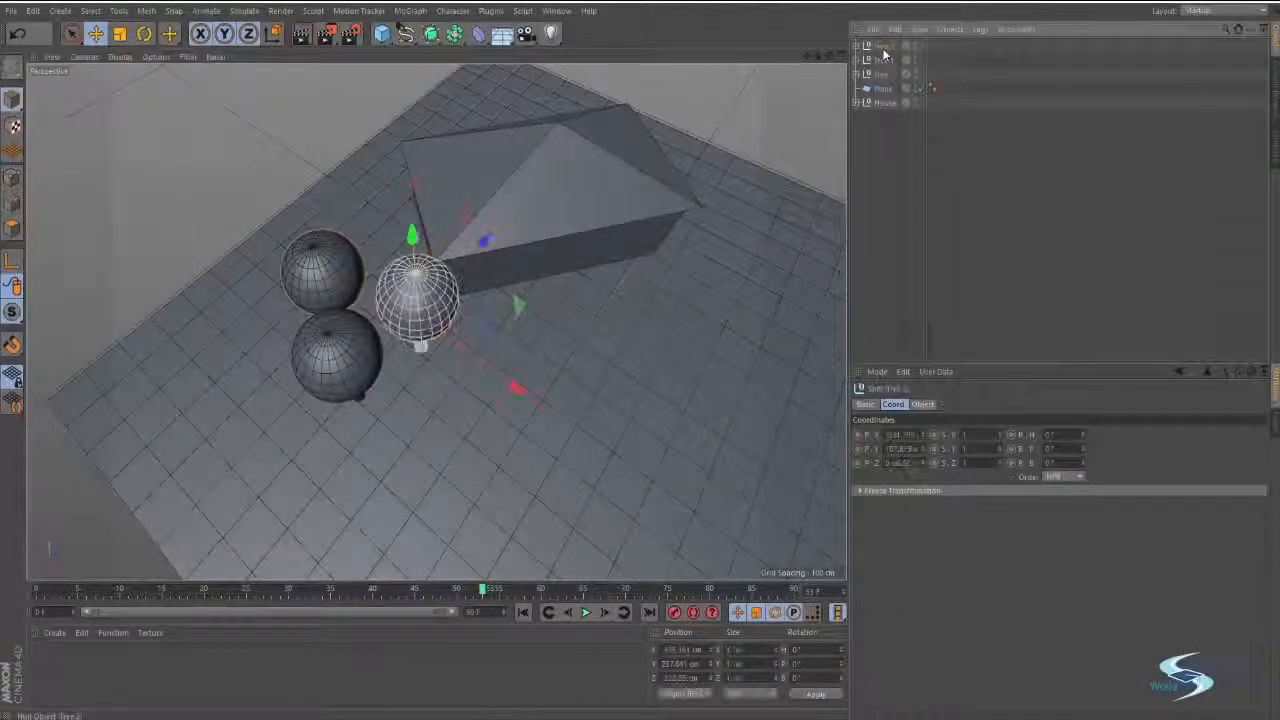
{"action": "left_click", "coordinate": [879, 76], "text": "shift"}
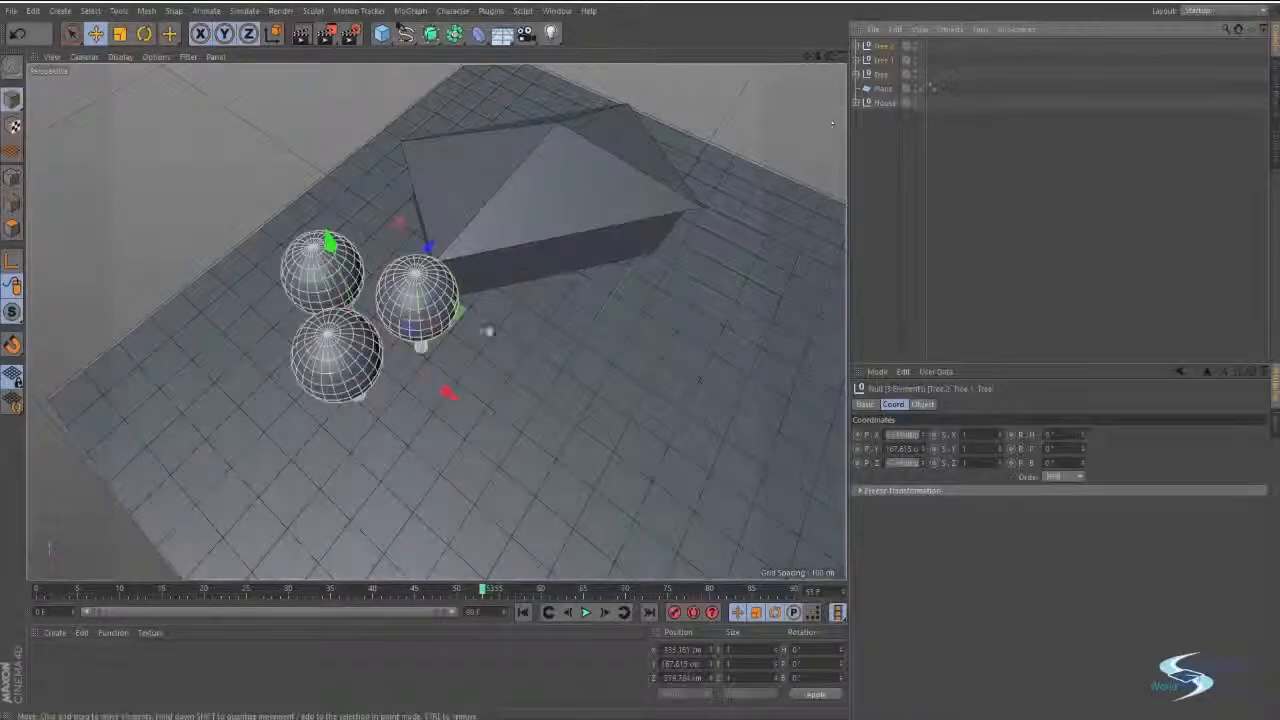
{"action": "left_click_drag", "start_coordinate": [458, 312], "coordinate": [882, 235], "text": "ctrl"}
Rotate the three duplicated trees together about the vertical axis by about 28 degrees.
{"action": "middle_click_drag", "start_coordinate": [510, 280], "coordinate": [371, 301], "text": "alt"}
{"action": "left_click_drag", "start_coordinate": [371, 306], "coordinate": [369, 232], "text": "alt"}
{"action": "key", "text": "r"}
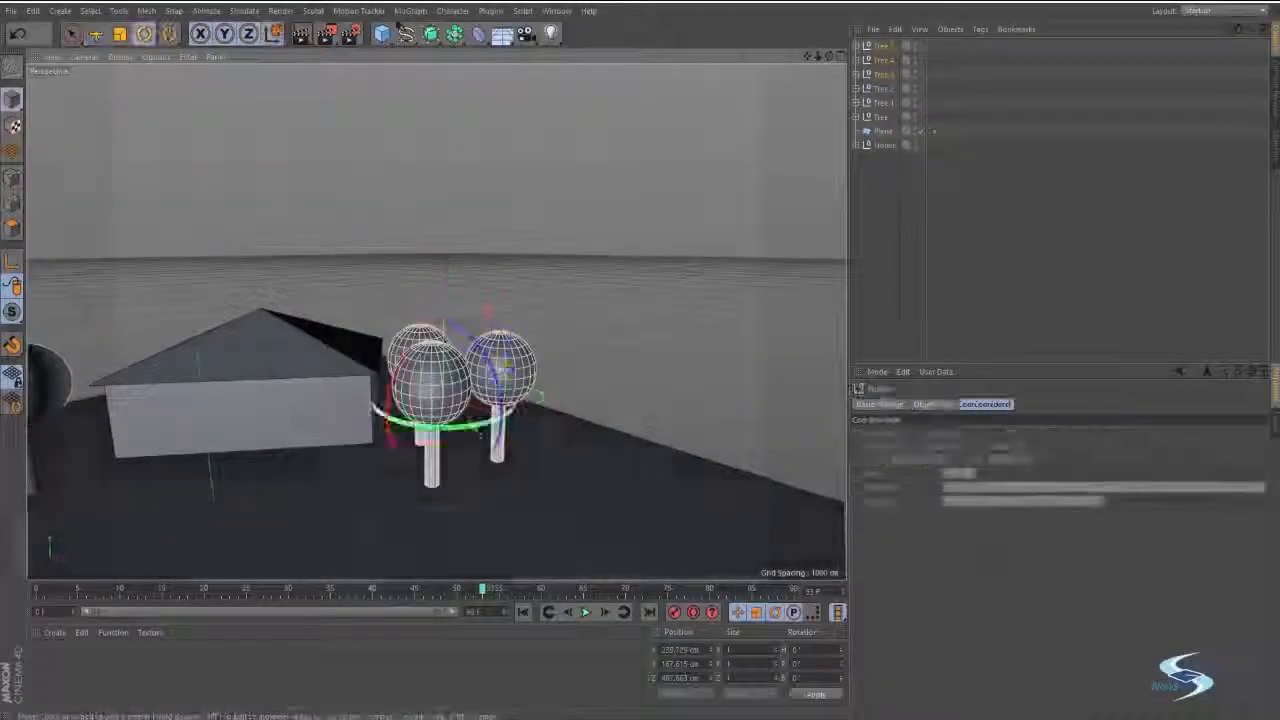
{"action": "left_click_drag", "start_coordinate": [485, 429], "coordinate": [444, 432]}
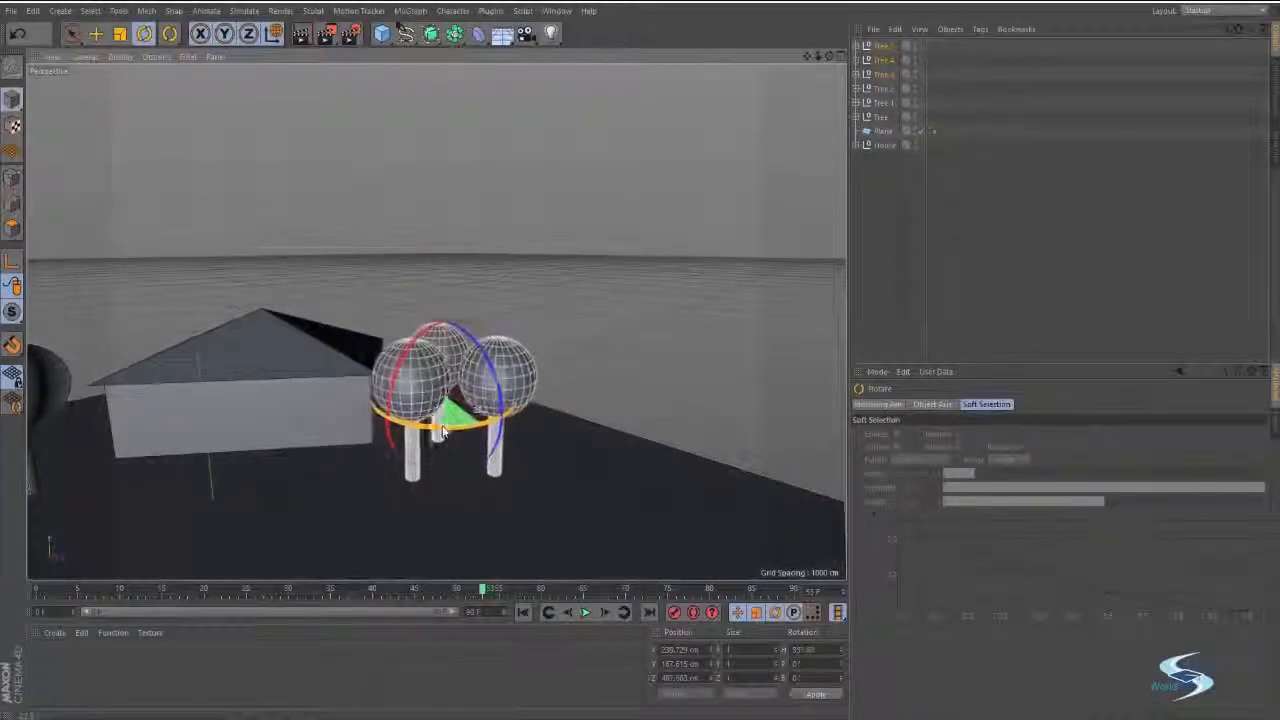
Adjust the heights of the Tree.3 and Tree.4 copies individually along the vertical axis and deselect them.
{"action": "left_click", "coordinate": [886, 76]}
{"action": "key", "text": "e"}
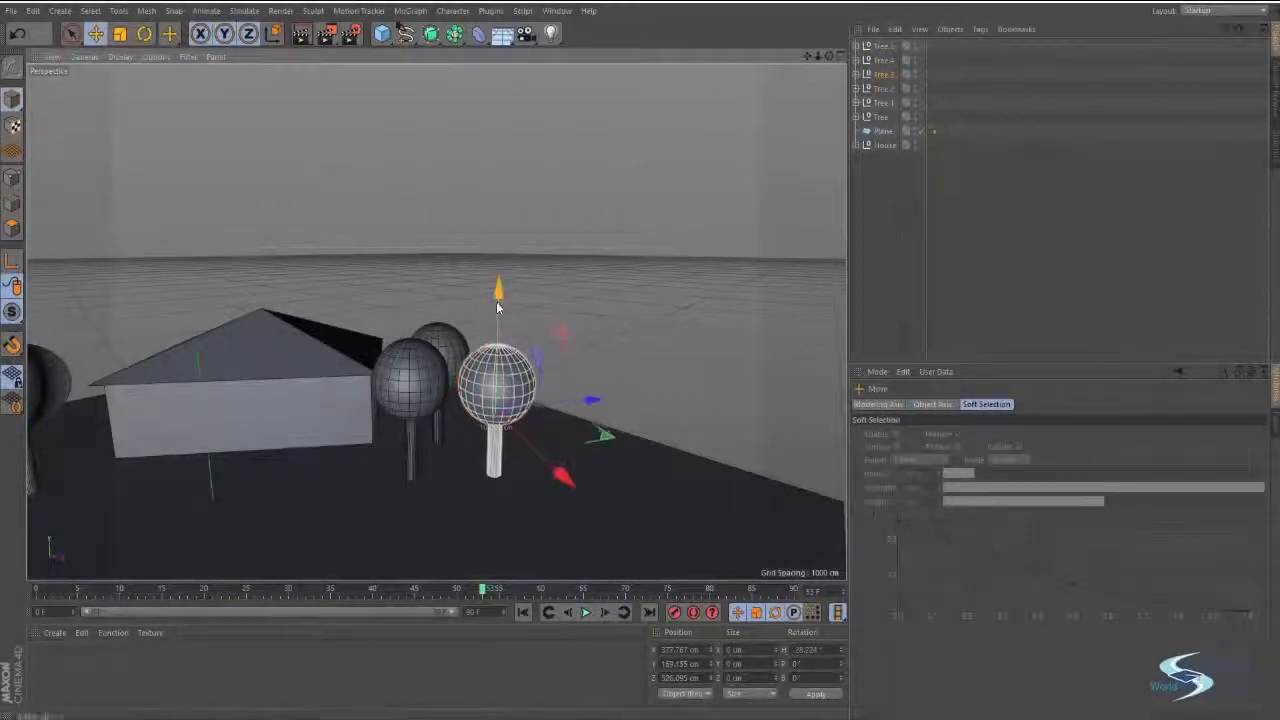
{"action": "left_click", "coordinate": [868, 60]}
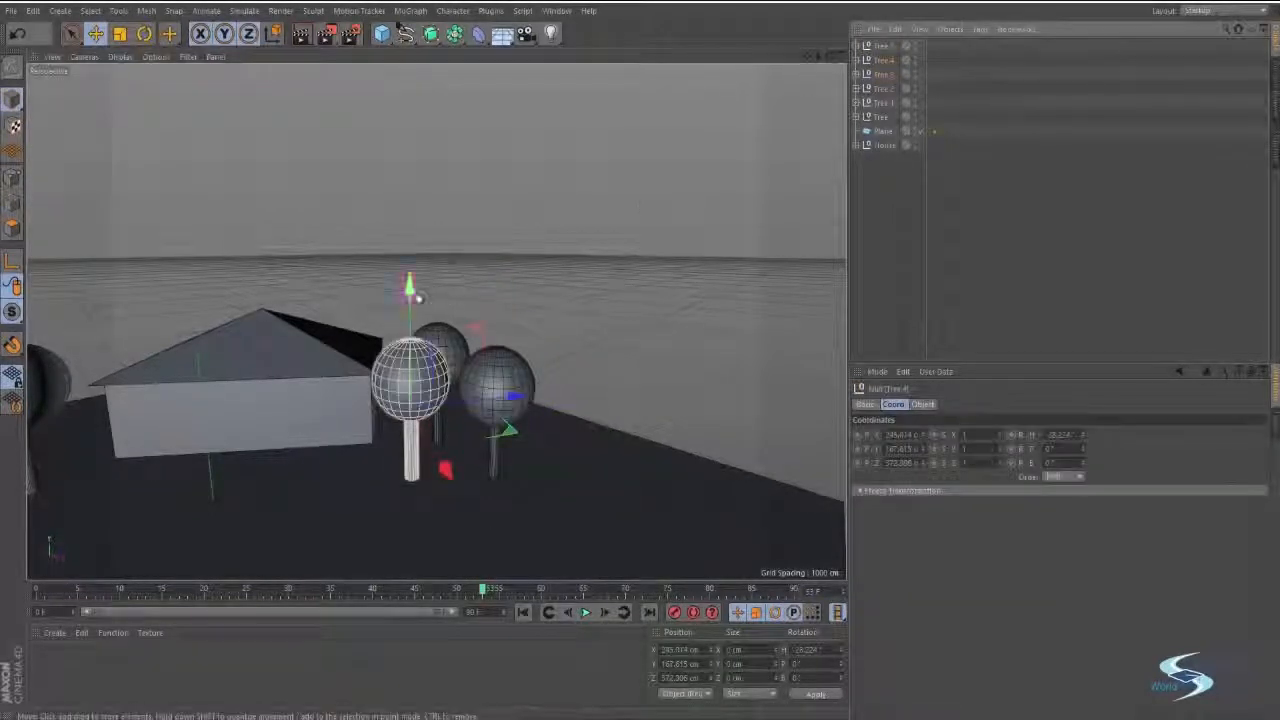
{"action": "left_click_drag", "start_coordinate": [418, 298], "coordinate": [410, 308]}
{"action": "left_click", "coordinate": [874, 249]}
{"action": "scroll", "coordinate": [451, 326], "scroll_direction": "down", "scroll_amount": 4}
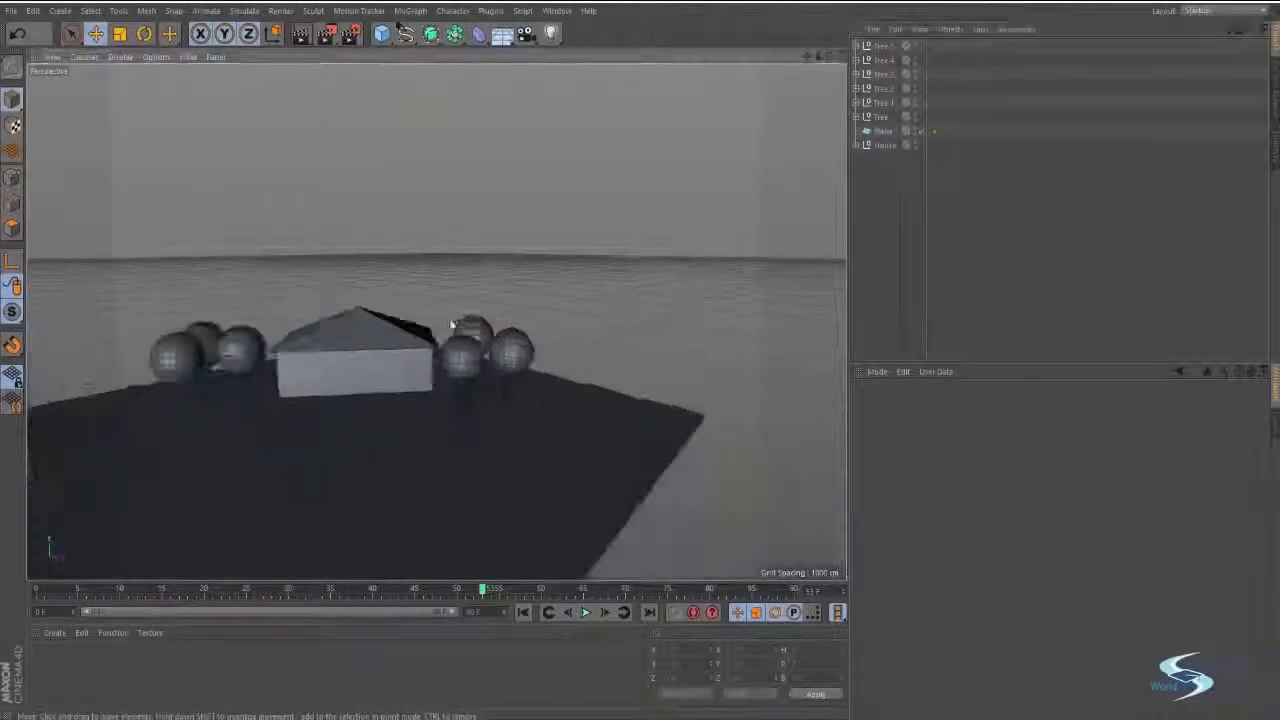
Add a Figure primitive in front of the house and scale it down in proportion to the house and trees.
{"action": "middle_click_drag", "start_coordinate": [451, 326], "coordinate": [503, 312], "text": "alt"}
{"action": "scroll", "coordinate": [503, 312], "scroll_direction": "up", "scroll_amount": 4}
{"action": "left_click_drag", "start_coordinate": [503, 312], "coordinate": [477, 282], "text": "alt"}
{"action": "left_click_drag", "start_coordinate": [386, 37], "coordinate": [580, 126]}
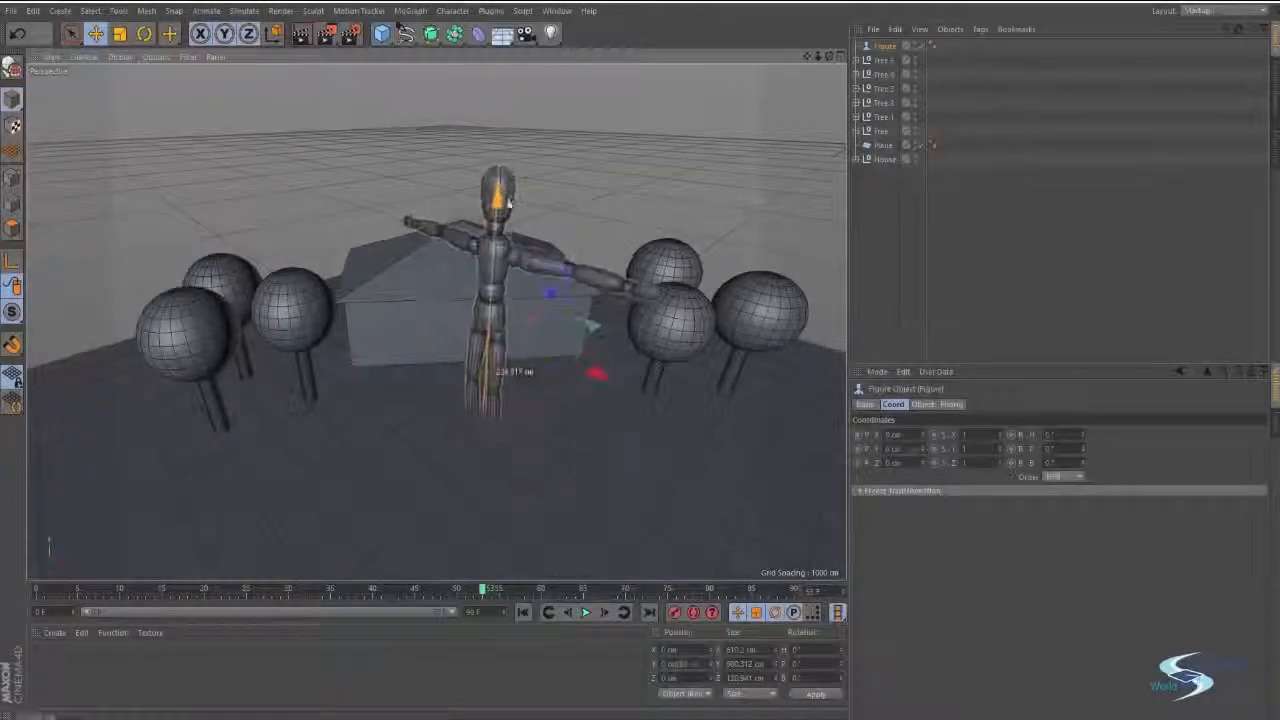
{"action": "mouse_move", "coordinate": [508, 203]}
{"action": "left_mouse_down"}
{"action": "mouse_move", "coordinate": [511, 168]}
{"action": "mouse_move", "coordinate": [492, 212]}
{"action": "left_mouse_up"}
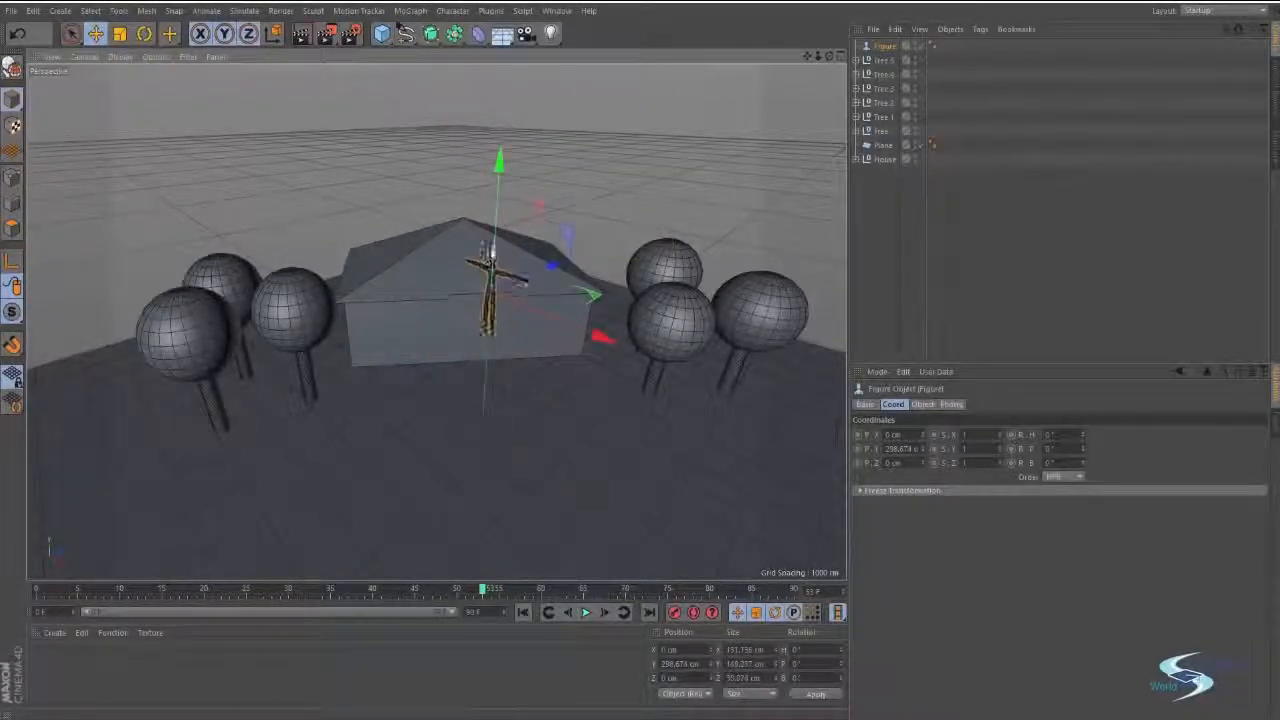
Lower the figure in the front view until its feet rest on the ground, at about Y 78.8 cm, and deselect it.
{"action": "key", "text": "e"}
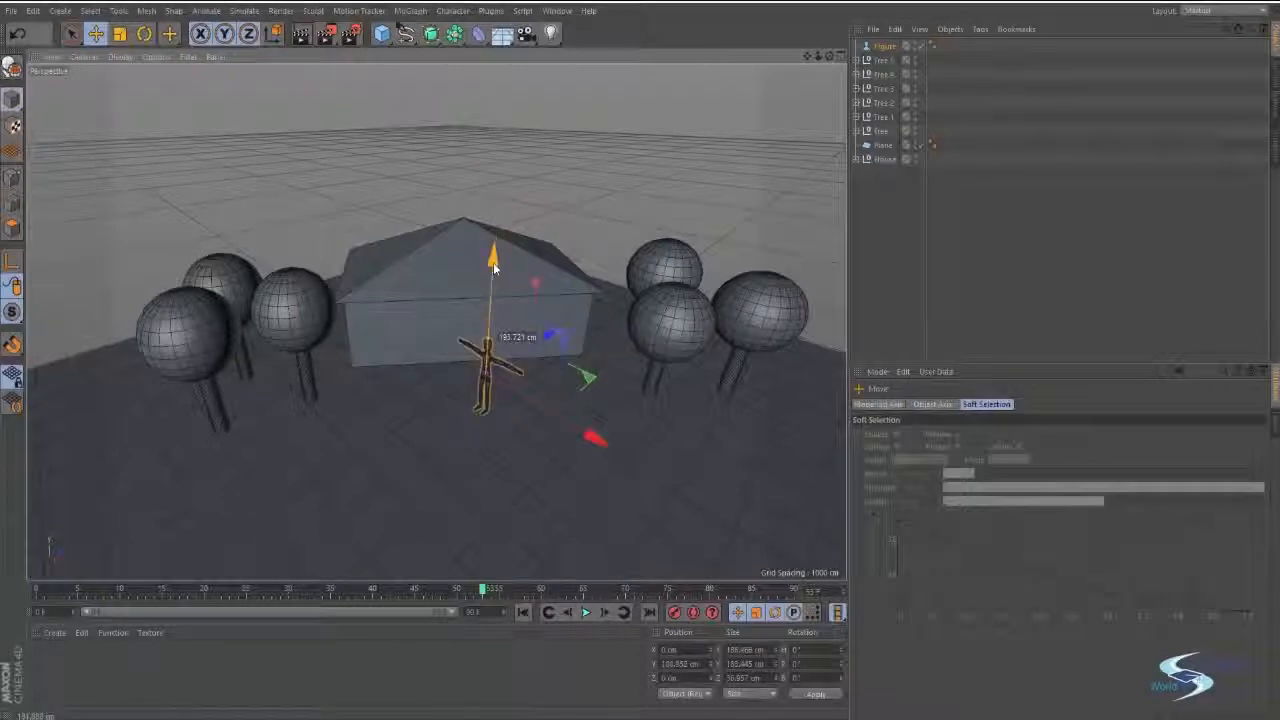
{"action": "middle_click", "coordinate": [493, 265]}
{"action": "middle_click", "coordinate": [638, 441]}
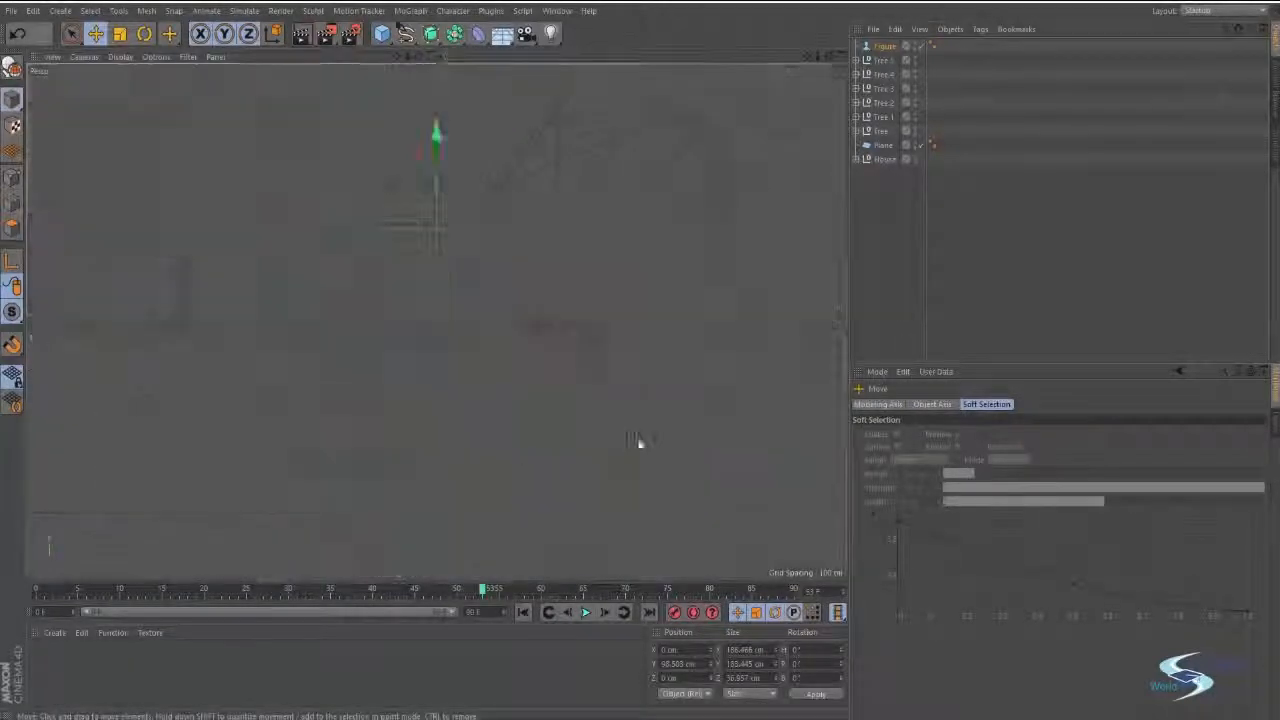
{"action": "scroll", "coordinate": [486, 283], "scroll_direction": "up", "scroll_amount": 10}
{"action": "scroll", "coordinate": [506, 349], "scroll_direction": "down", "scroll_amount": 6}
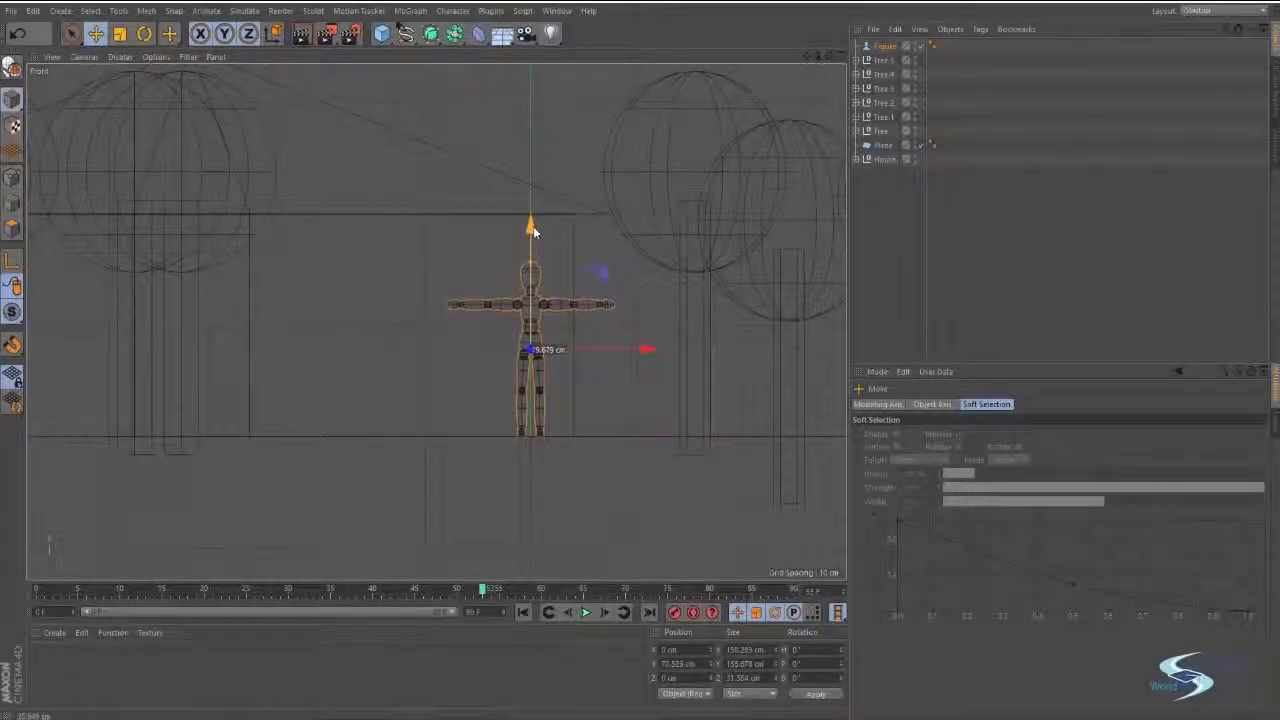
{"action": "left_click", "coordinate": [474, 235]}
{"action": "scroll", "coordinate": [459, 237], "scroll_direction": "down", "scroll_amount": 1}
{"action": "middle_click_drag", "start_coordinate": [460, 244], "coordinate": [472, 313], "text": "alt"}
Return to the perspective view, select the figure and duplicate it beside the original in front of the house.
{"action": "middle_click", "coordinate": [443, 309]}
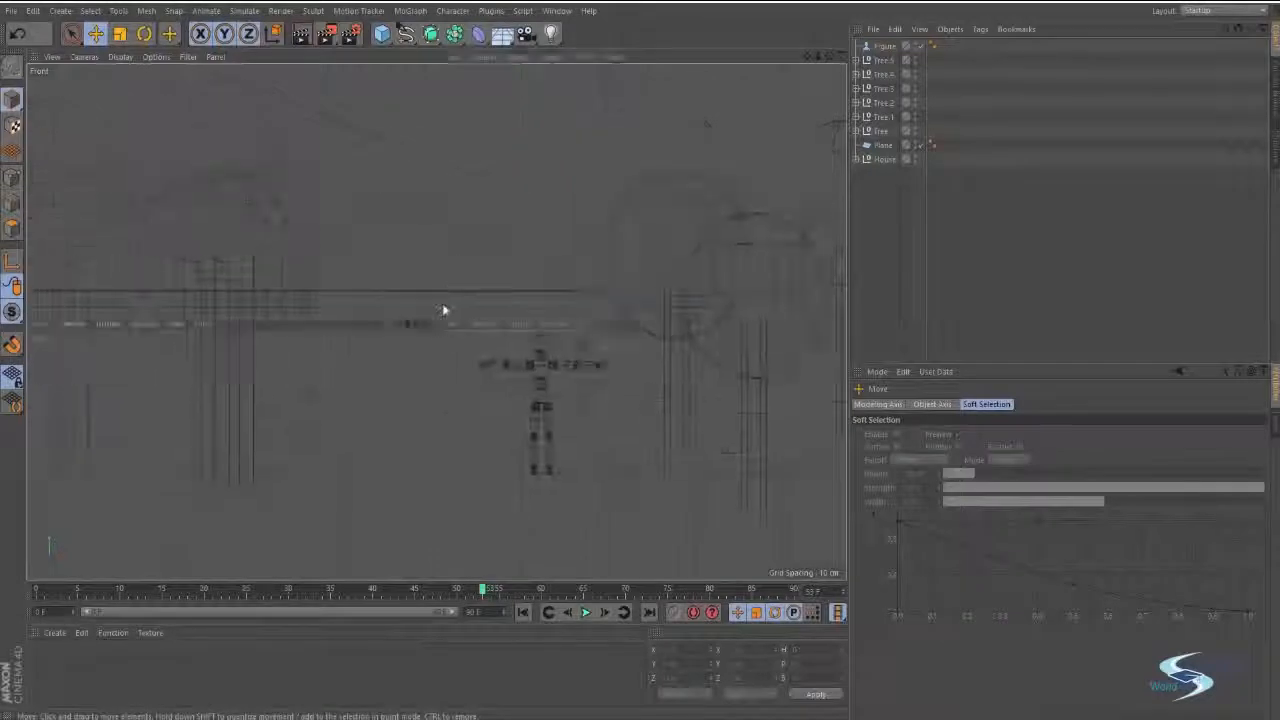
{"action": "middle_click", "coordinate": [357, 249]}
{"action": "left_click_drag", "start_coordinate": [455, 338], "coordinate": [545, 343], "text": "alt"}
{"action": "left_click", "coordinate": [547, 342]}
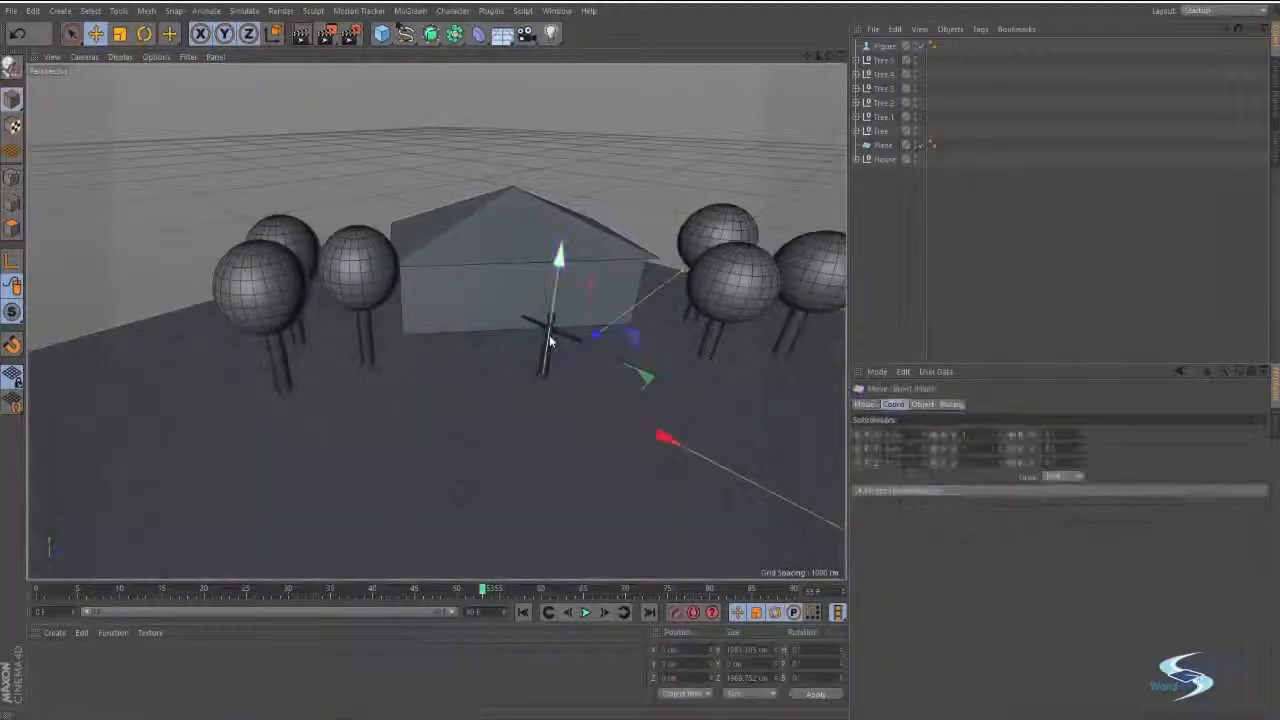
{"action": "left_click", "coordinate": [547, 342]}
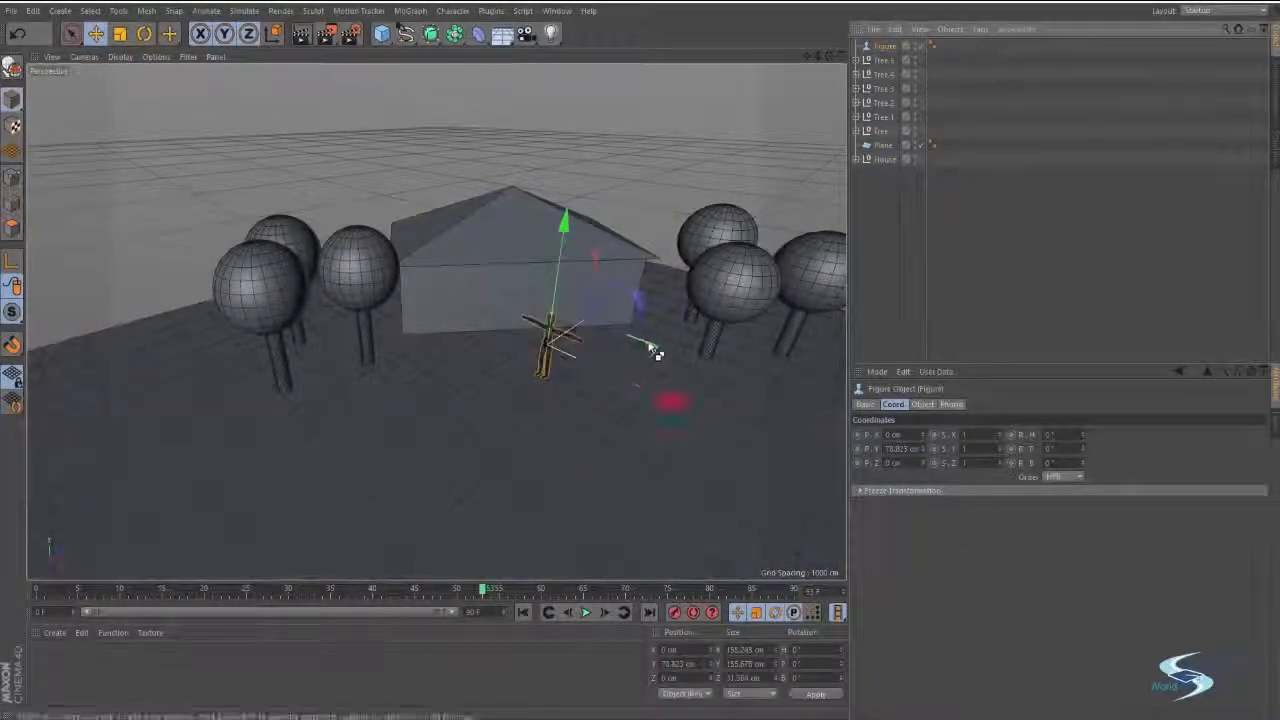
{"action": "left_click_drag", "start_coordinate": [650, 350], "coordinate": [543, 357], "text": "ctrl"}
{"action": "key", "text": "r"}
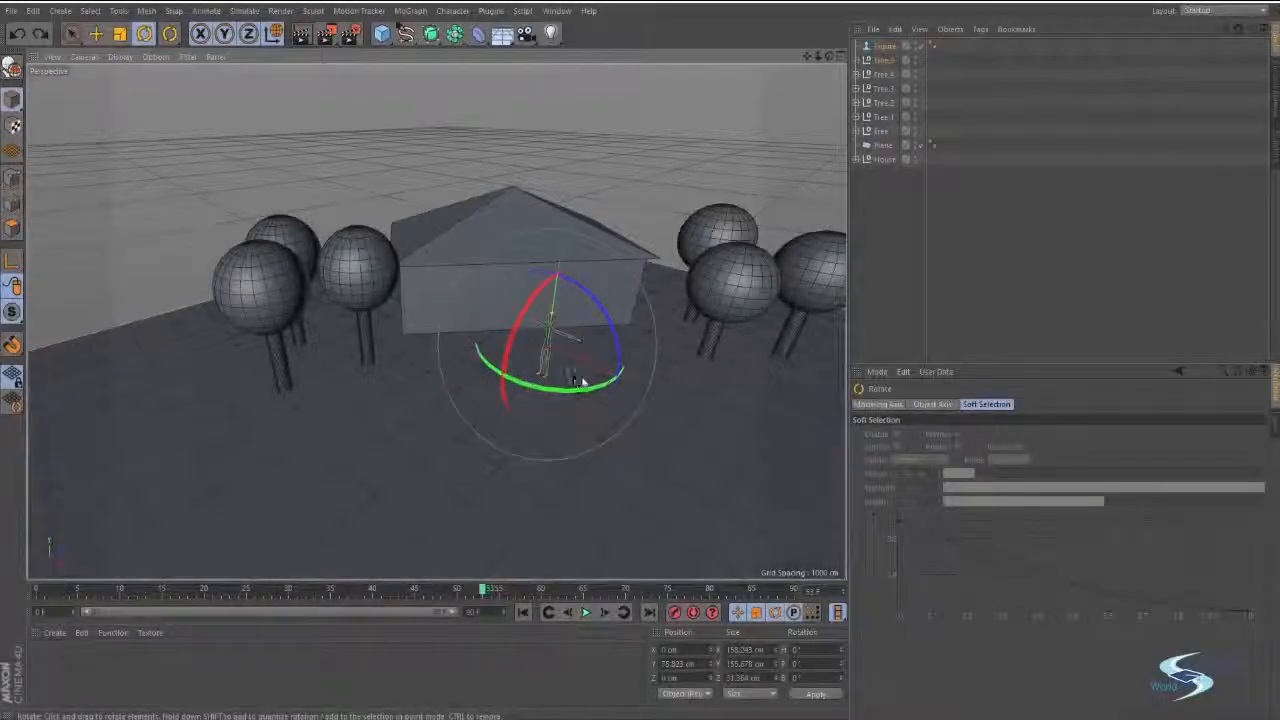
{"action": "key", "text": "e"}
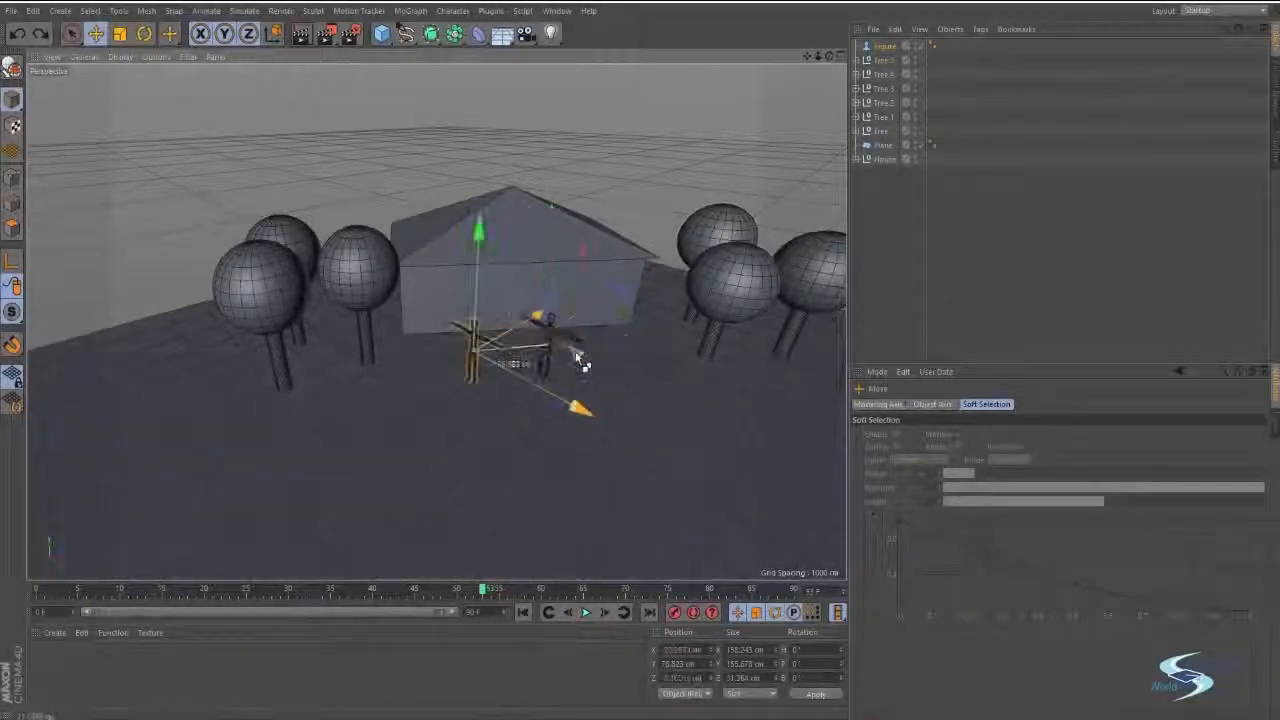
Rotate the duplicated figure 90 degrees about the vertical axis, move it across the ground and deselect it.
{"action": "key", "text": "r"}
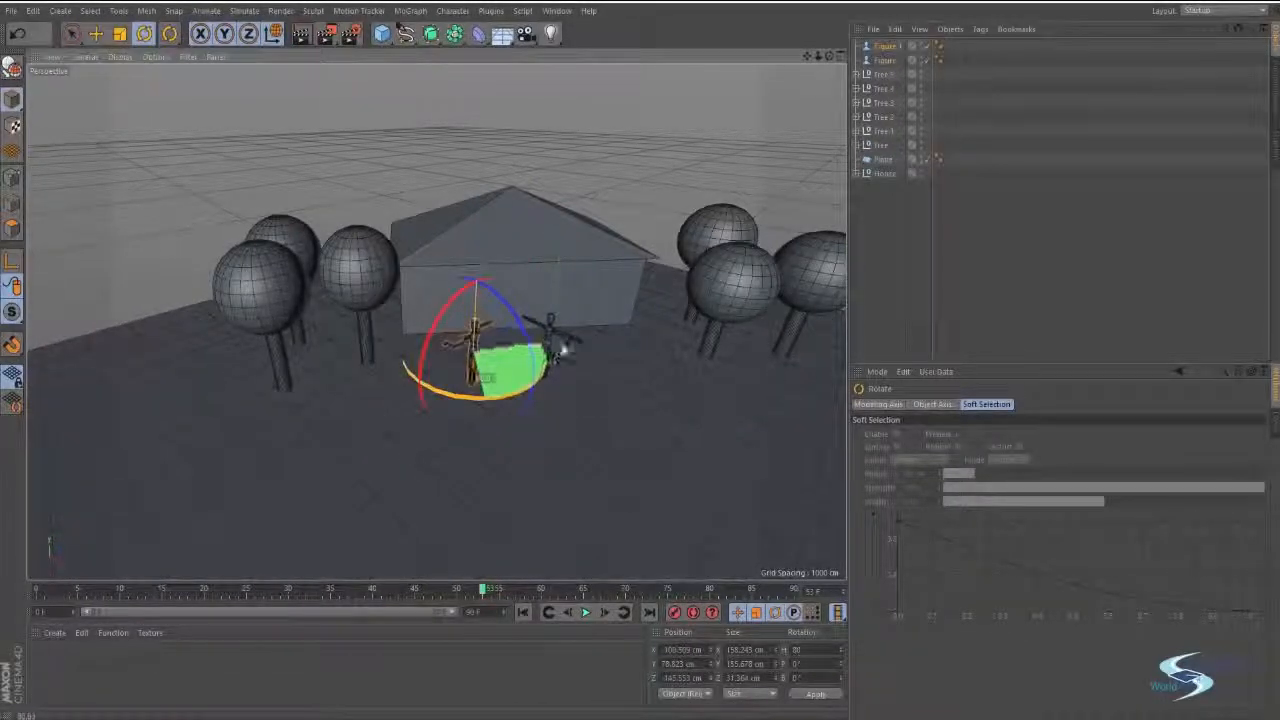
{"action": "key", "text": "e"}
{"action": "mouse_move", "coordinate": [567, 350]}
{"action": "left_mouse_down"}
{"action": "mouse_move", "coordinate": [508, 370]}
{"action": "mouse_move", "coordinate": [541, 276]}
{"action": "mouse_move", "coordinate": [488, 385]}
{"action": "mouse_move", "coordinate": [312, 322]}
{"action": "mouse_move", "coordinate": [506, 357]}
{"action": "mouse_move", "coordinate": [503, 394]}
{"action": "mouse_move", "coordinate": [563, 374]}
{"action": "mouse_move", "coordinate": [460, 345]}
{"action": "mouse_move", "coordinate": [402, 394]}
{"action": "left_mouse_up"}
{"action": "left_click", "coordinate": [923, 246]}
{"action": "left_click_drag", "start_coordinate": [744, 189], "coordinate": [562, 296], "text": "alt"}
{"action": "left_click_drag", "start_coordinate": [485, 355], "coordinate": [486, 230], "text": "alt"}
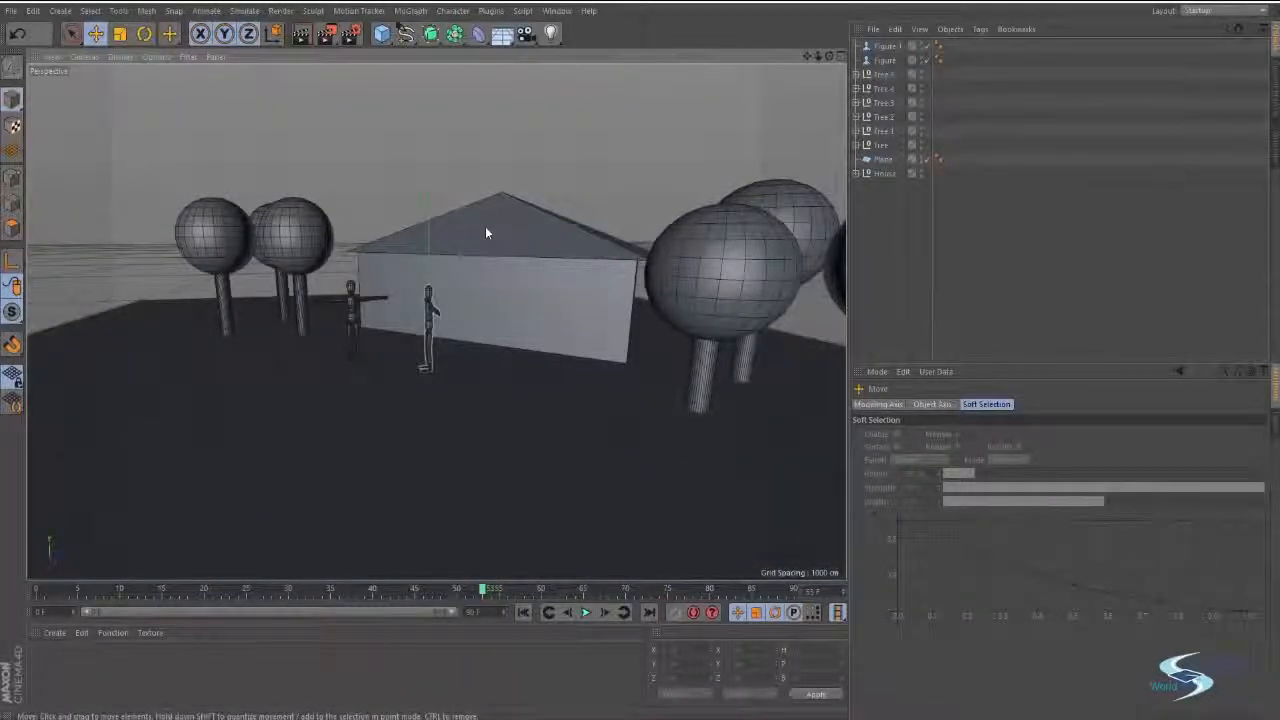